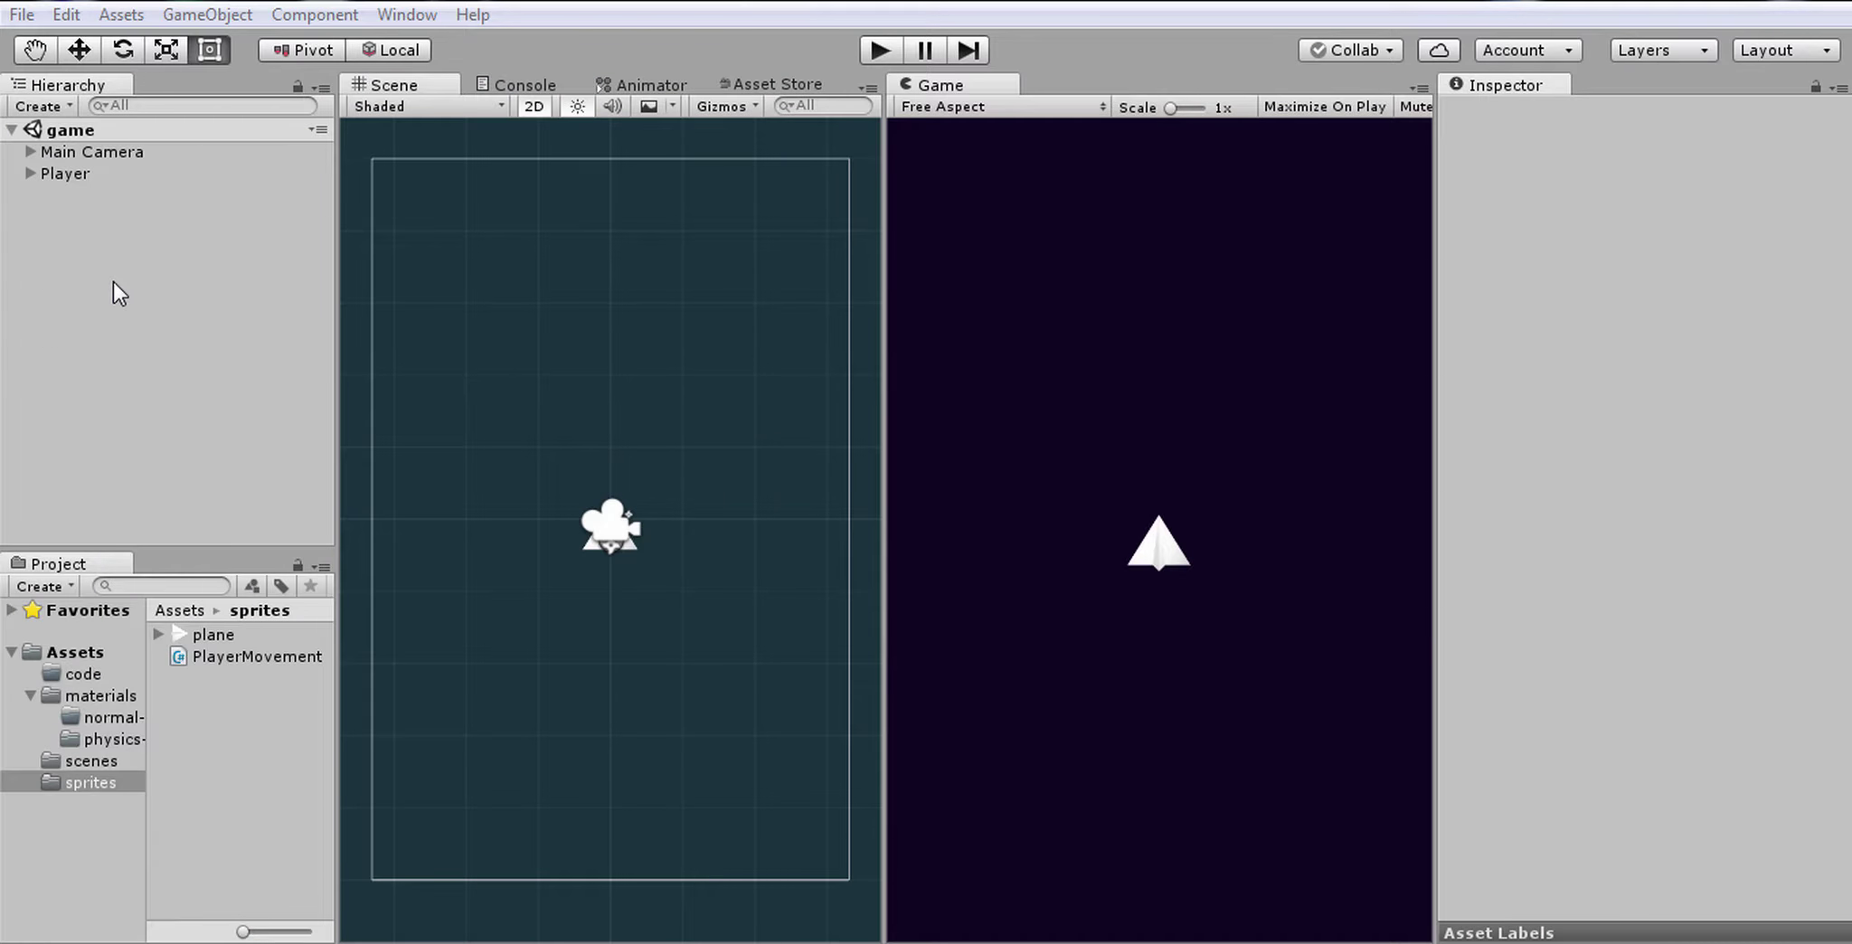
Step: Duplicate the Player plane and name the copy Enemy
left_click(53, 179)
key("ctrl+d")
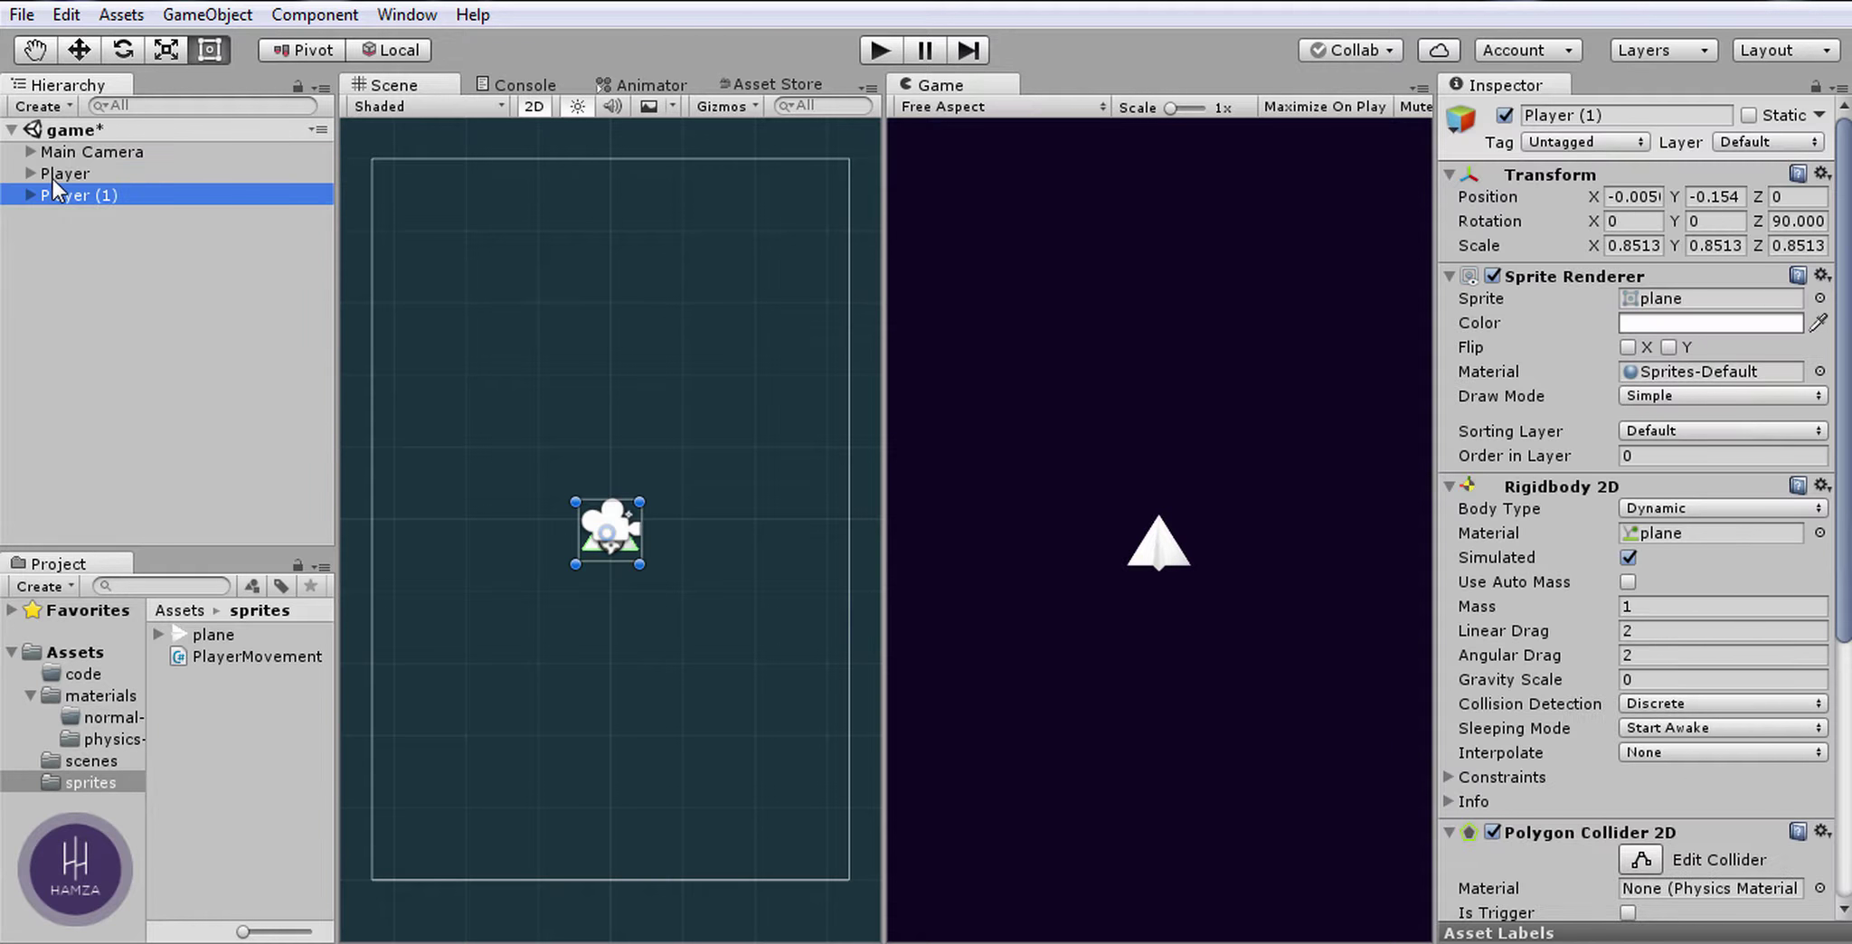
left_click(78, 197)
type("Enemy")
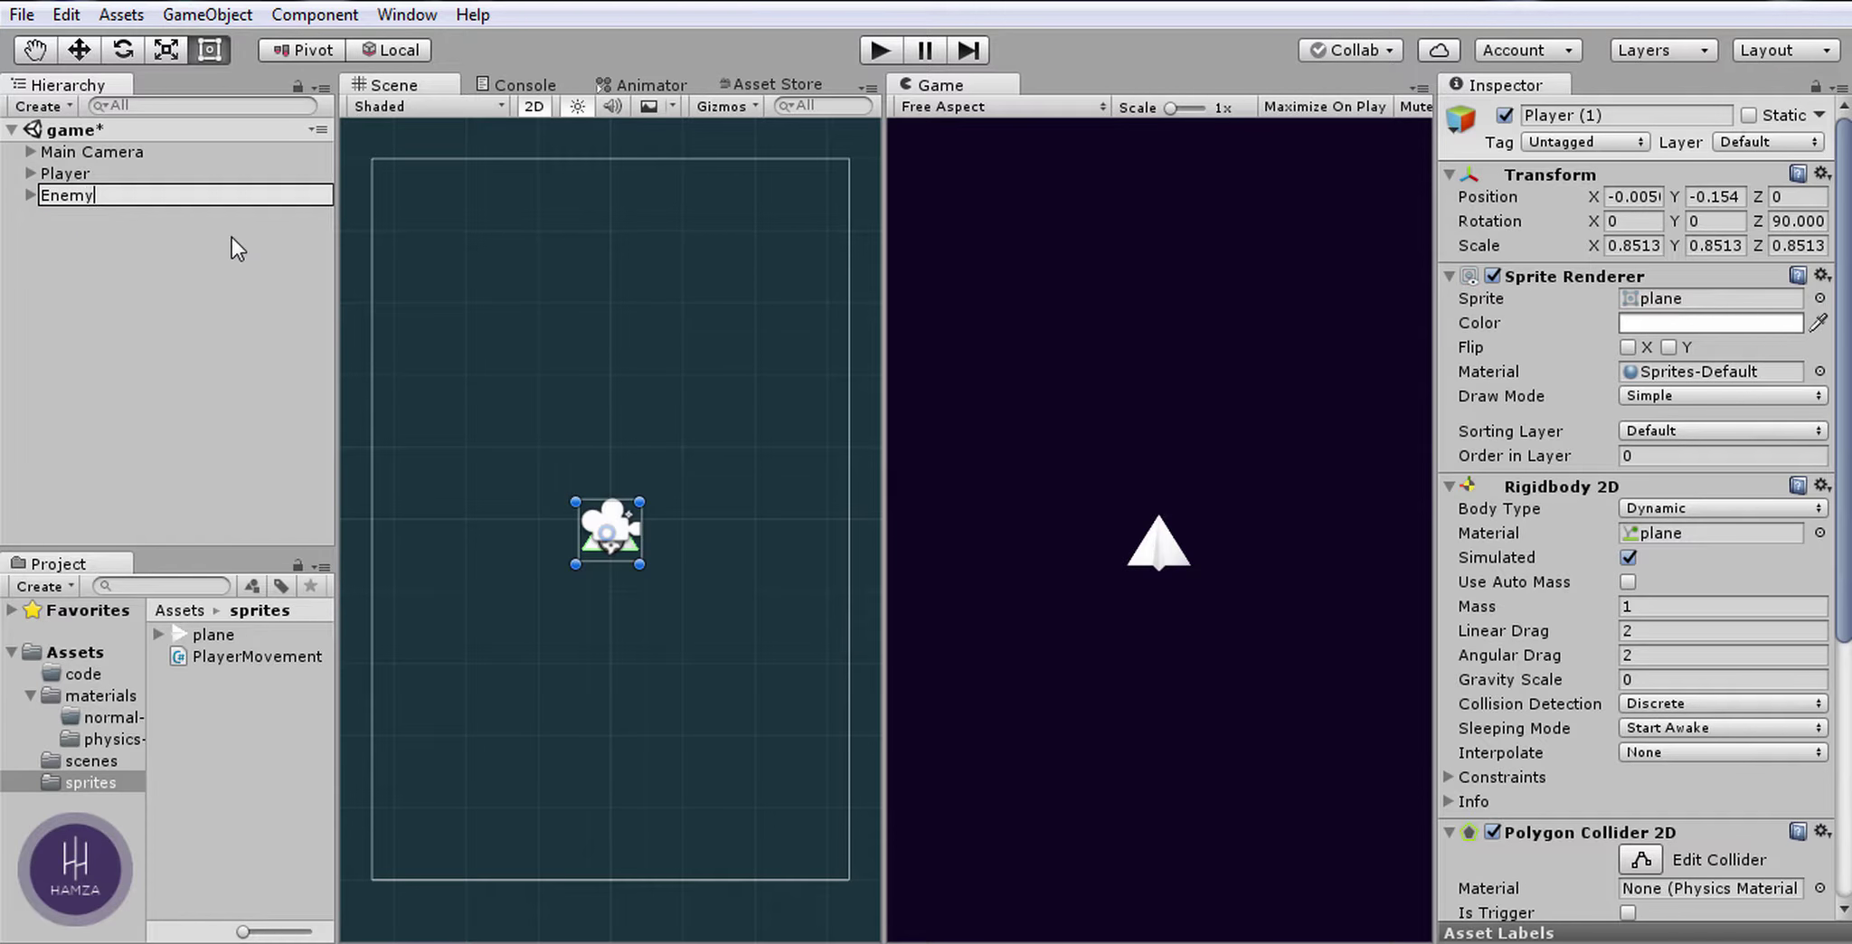
left_click(232, 235)
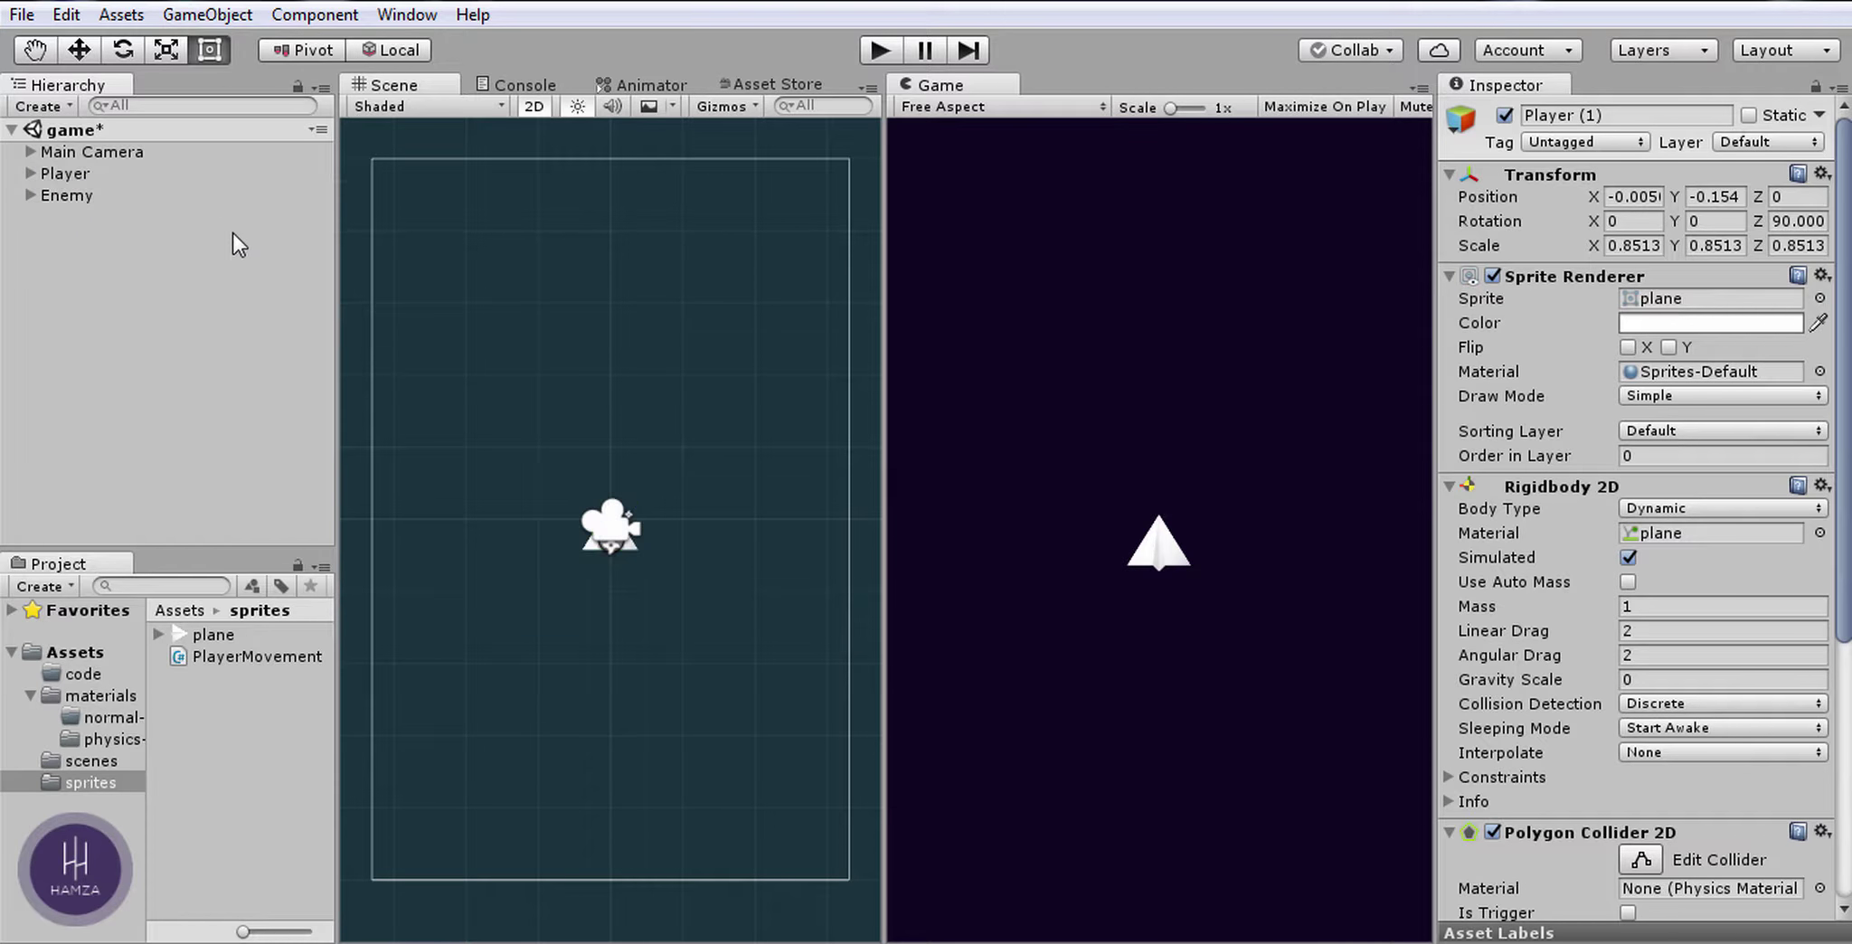
Step: Remove the Player Movement script component from the Enemy object
left_click(84, 201)
scroll(1635, 490, "down", 5)
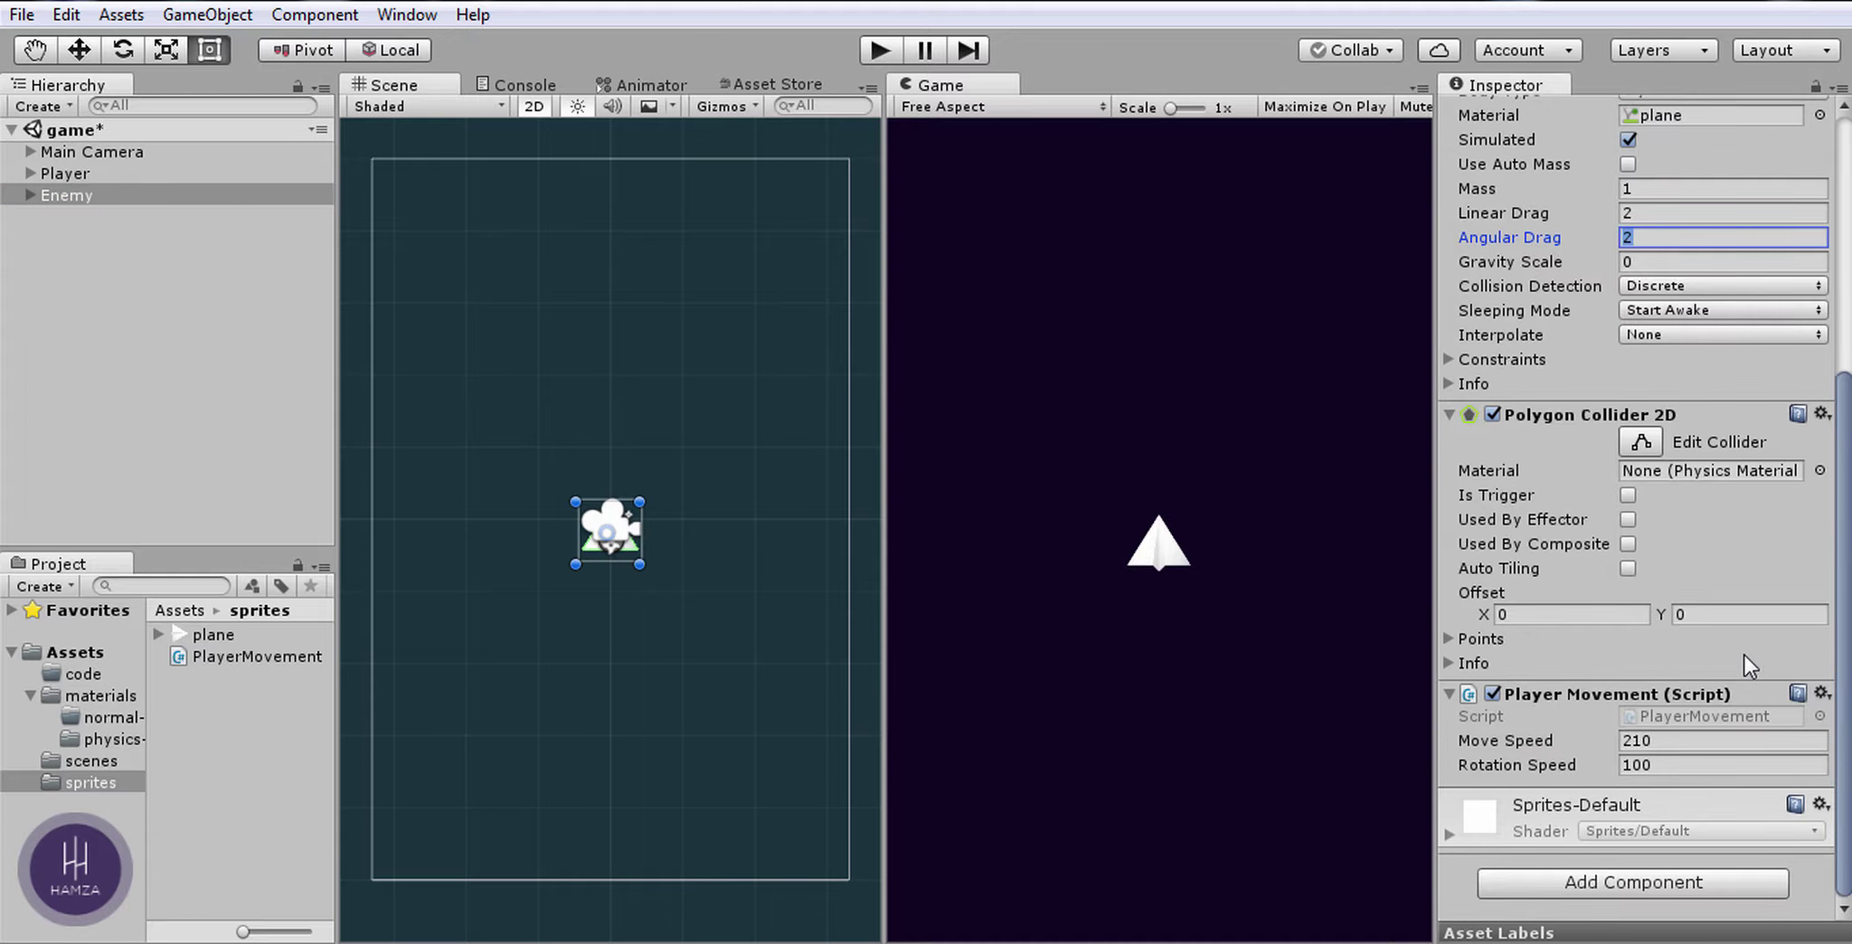
left_click(1822, 694)
left_click(1628, 496)
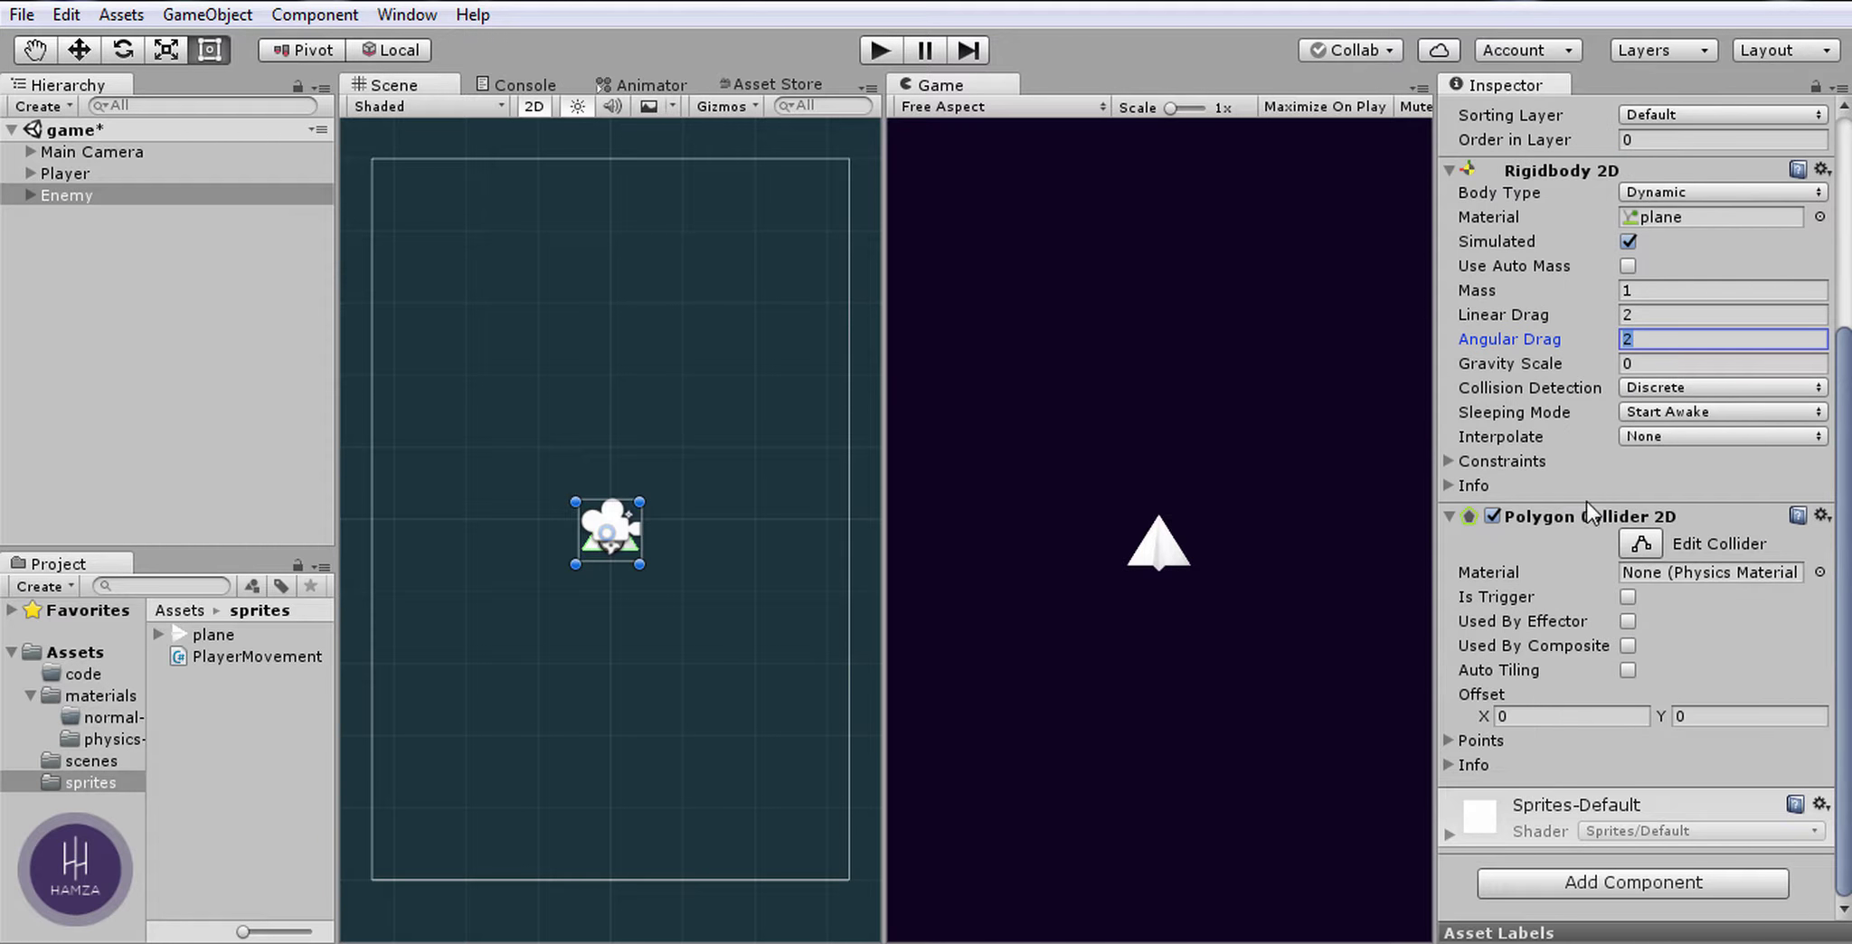
left_click(61, 211)
left_click(61, 196)
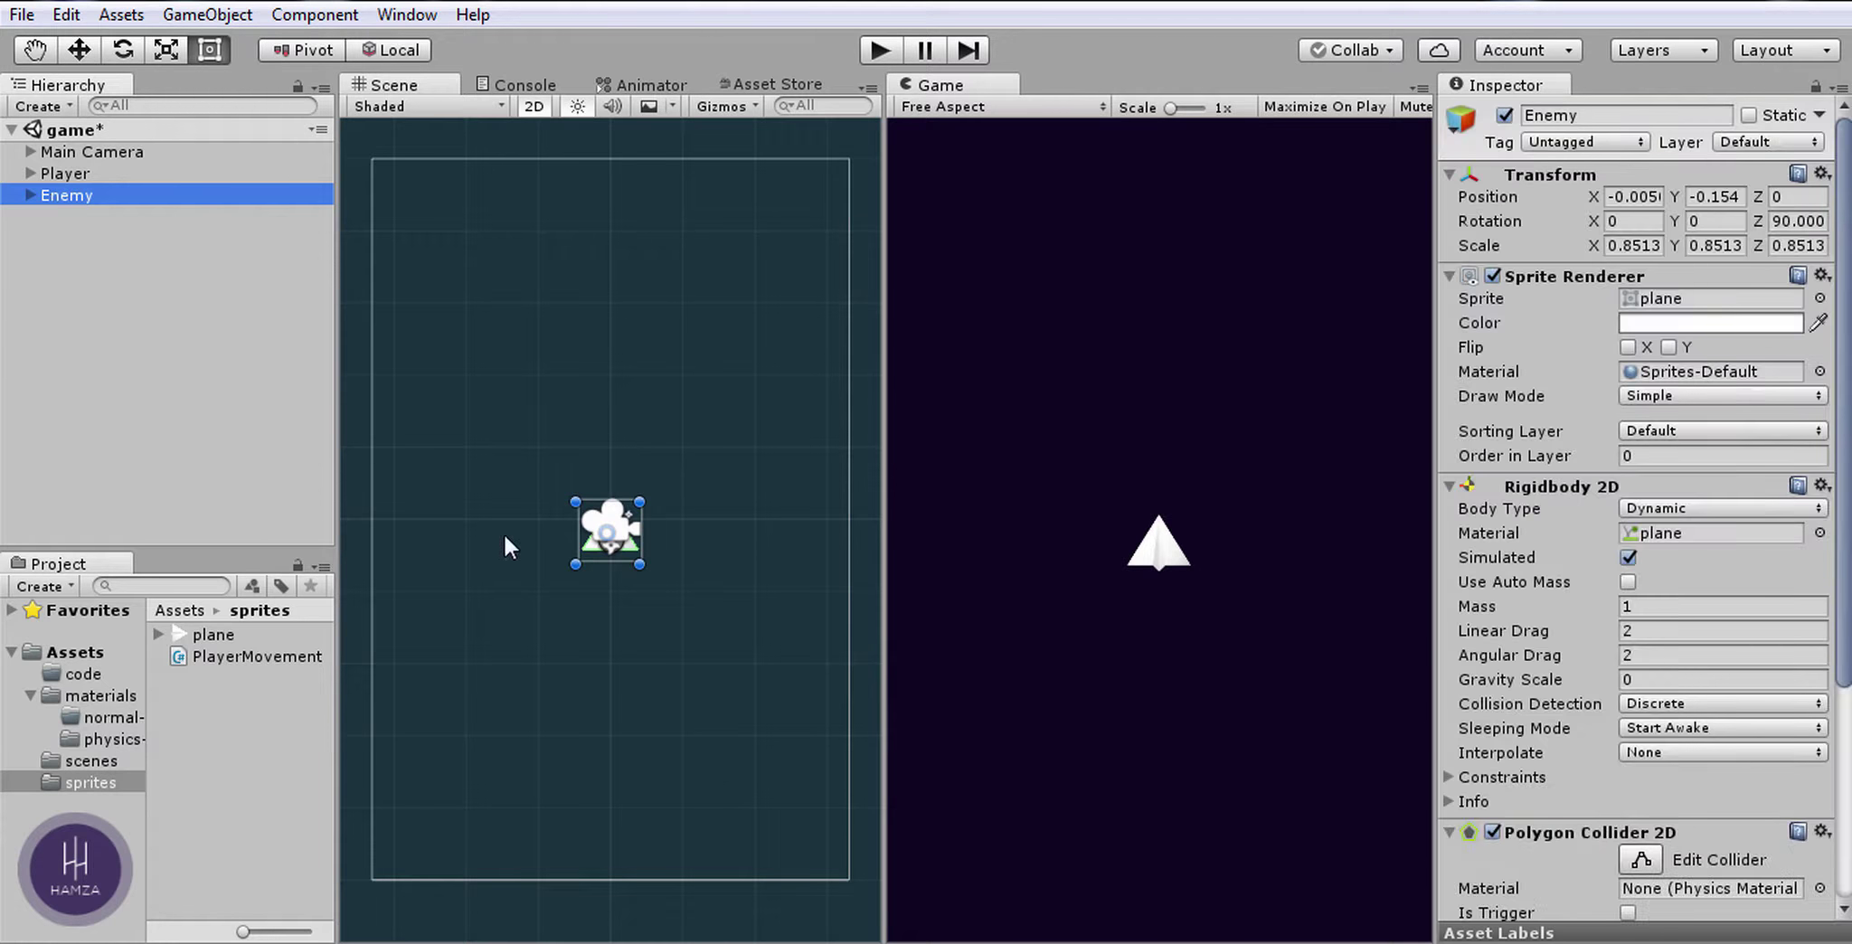
scroll(608, 593, "up", 3)
Step: Move Enemy down to Y -3.78 below the Player and tint its sprite pink-red (FF085FFF)
middle_click_drag(614, 691, 619, 427)
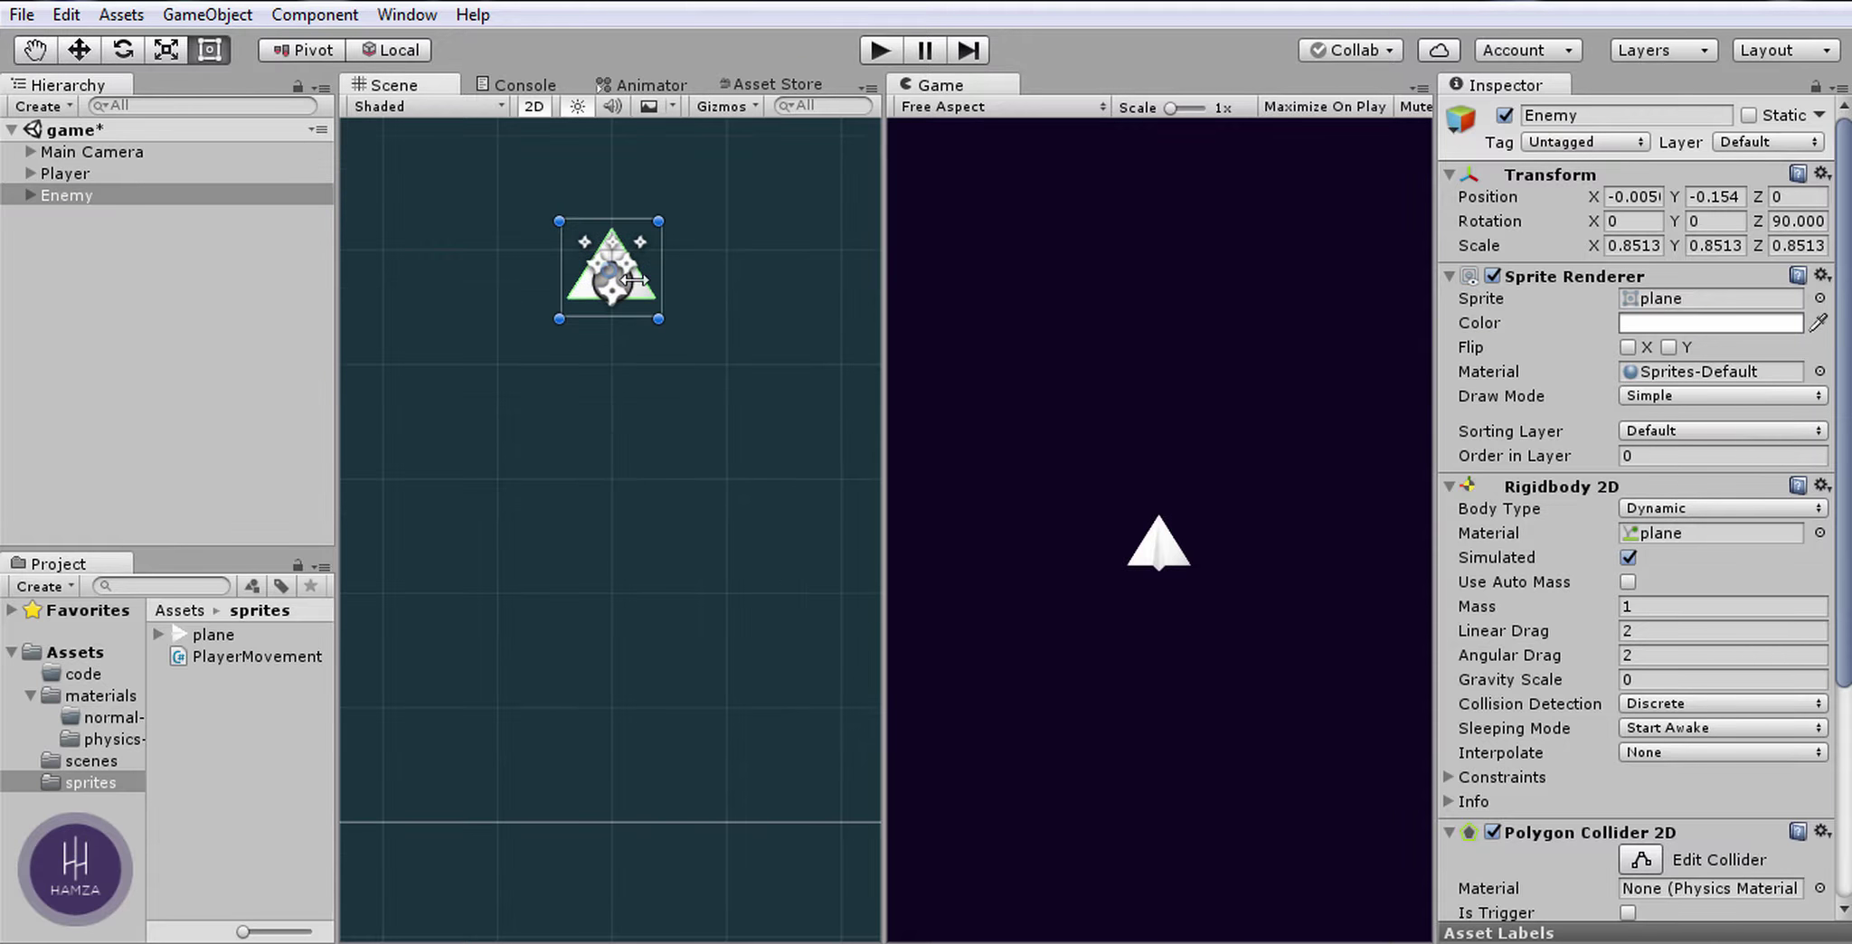
left_click_drag(648, 305, 645, 713)
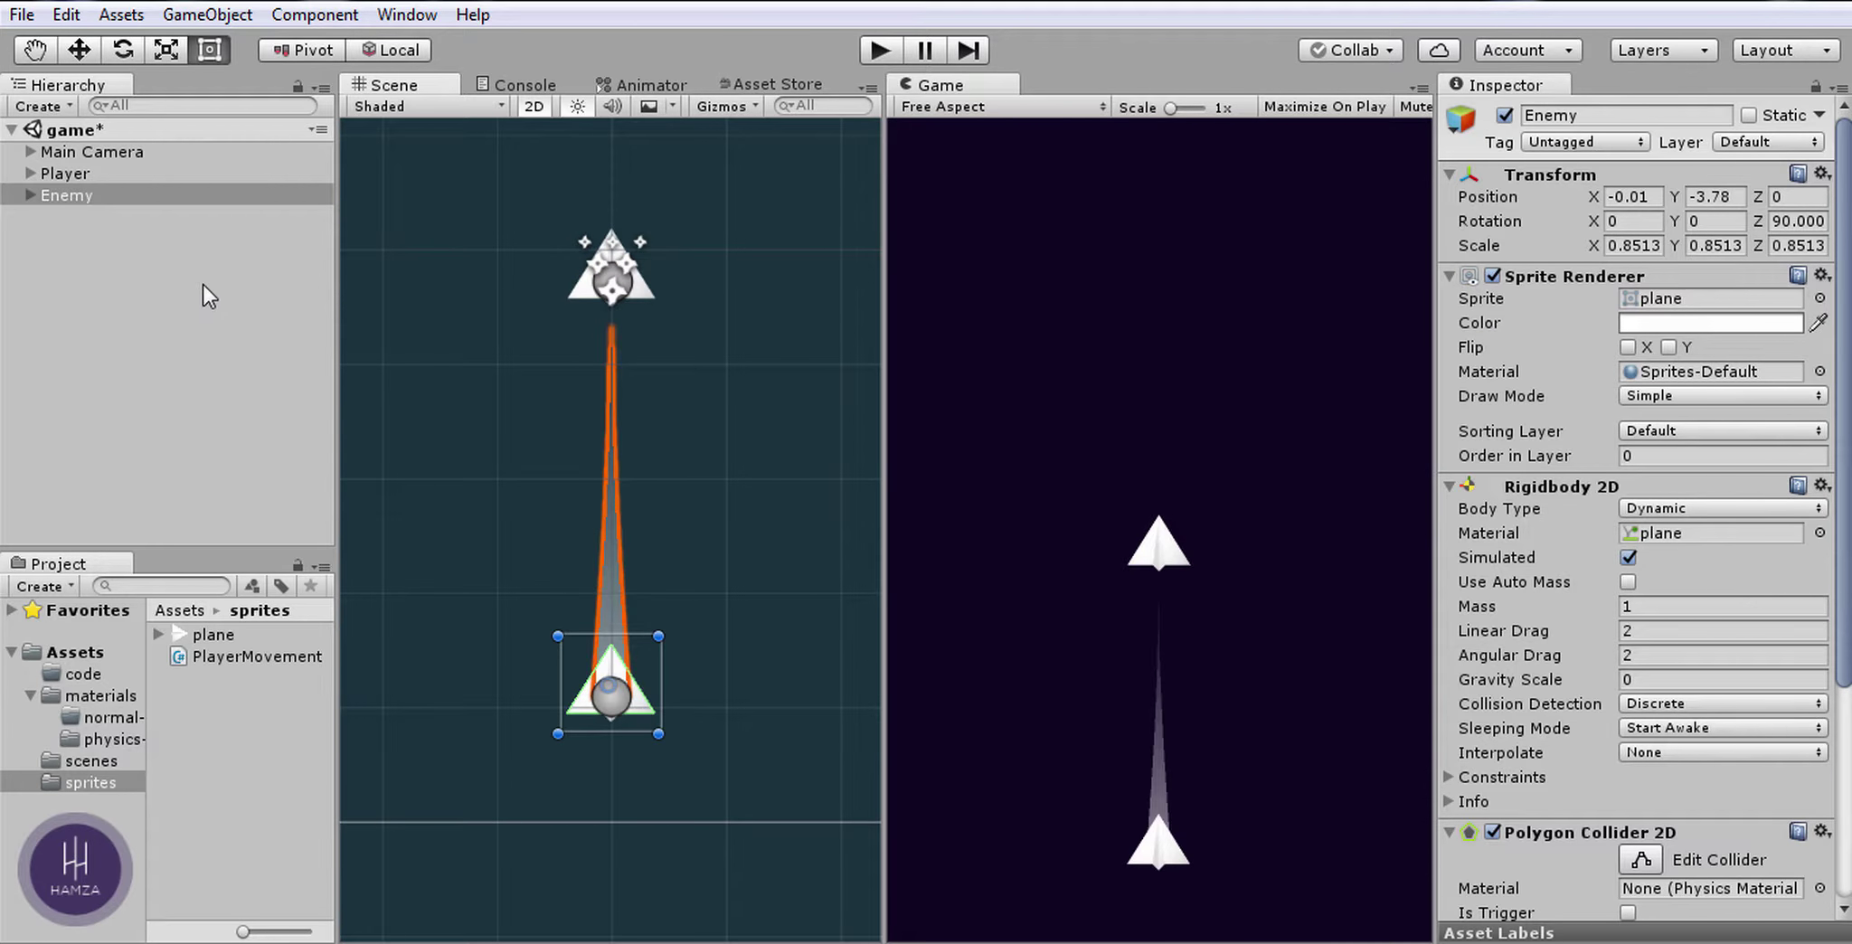
left_click(1770, 325)
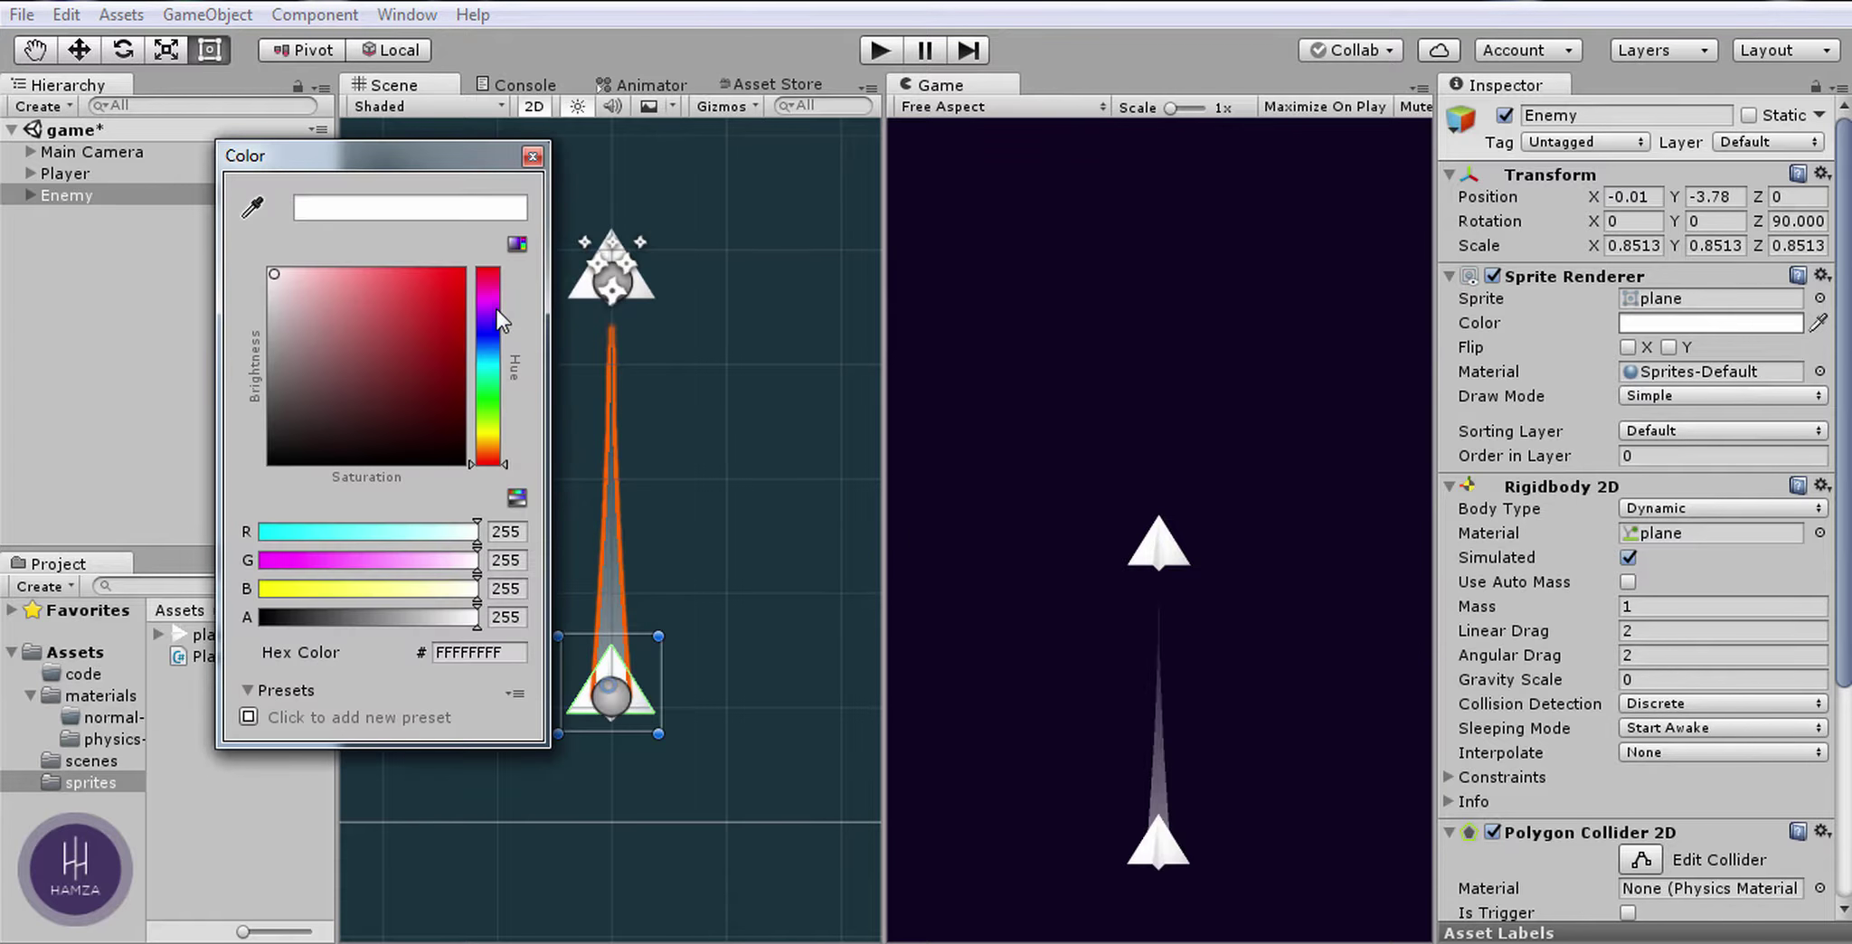
left_click(490, 275)
left_click(450, 272)
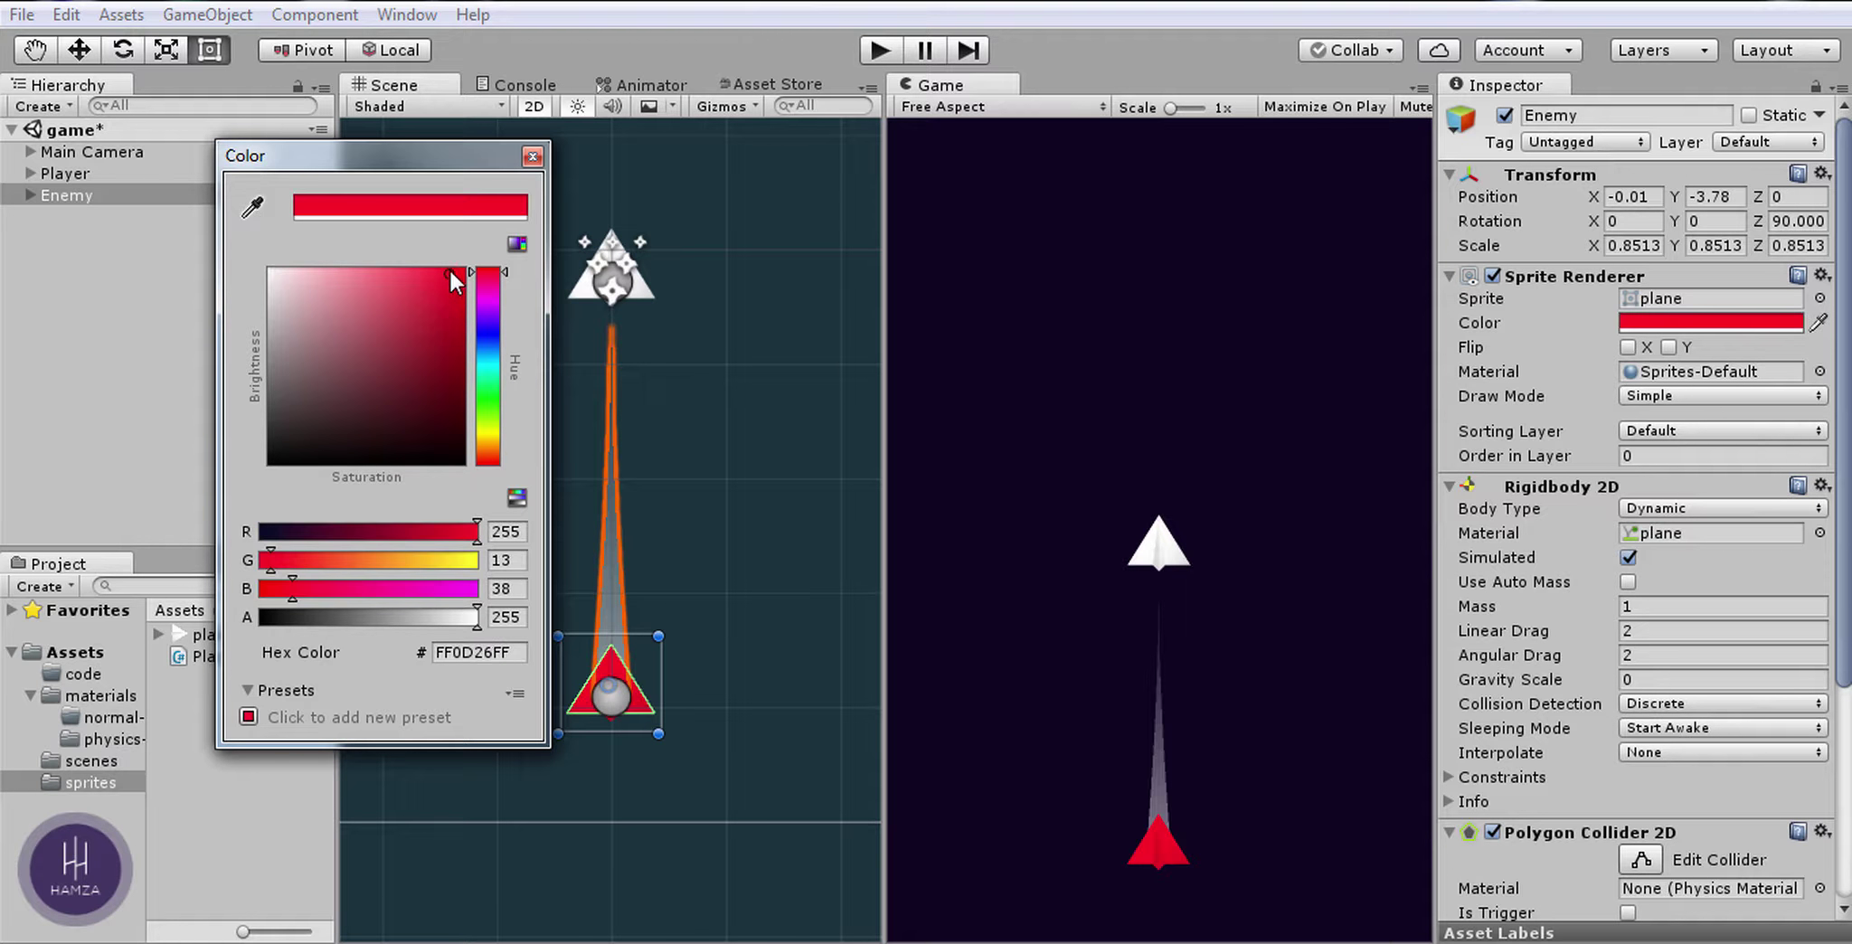
left_click_drag(448, 267, 490, 284)
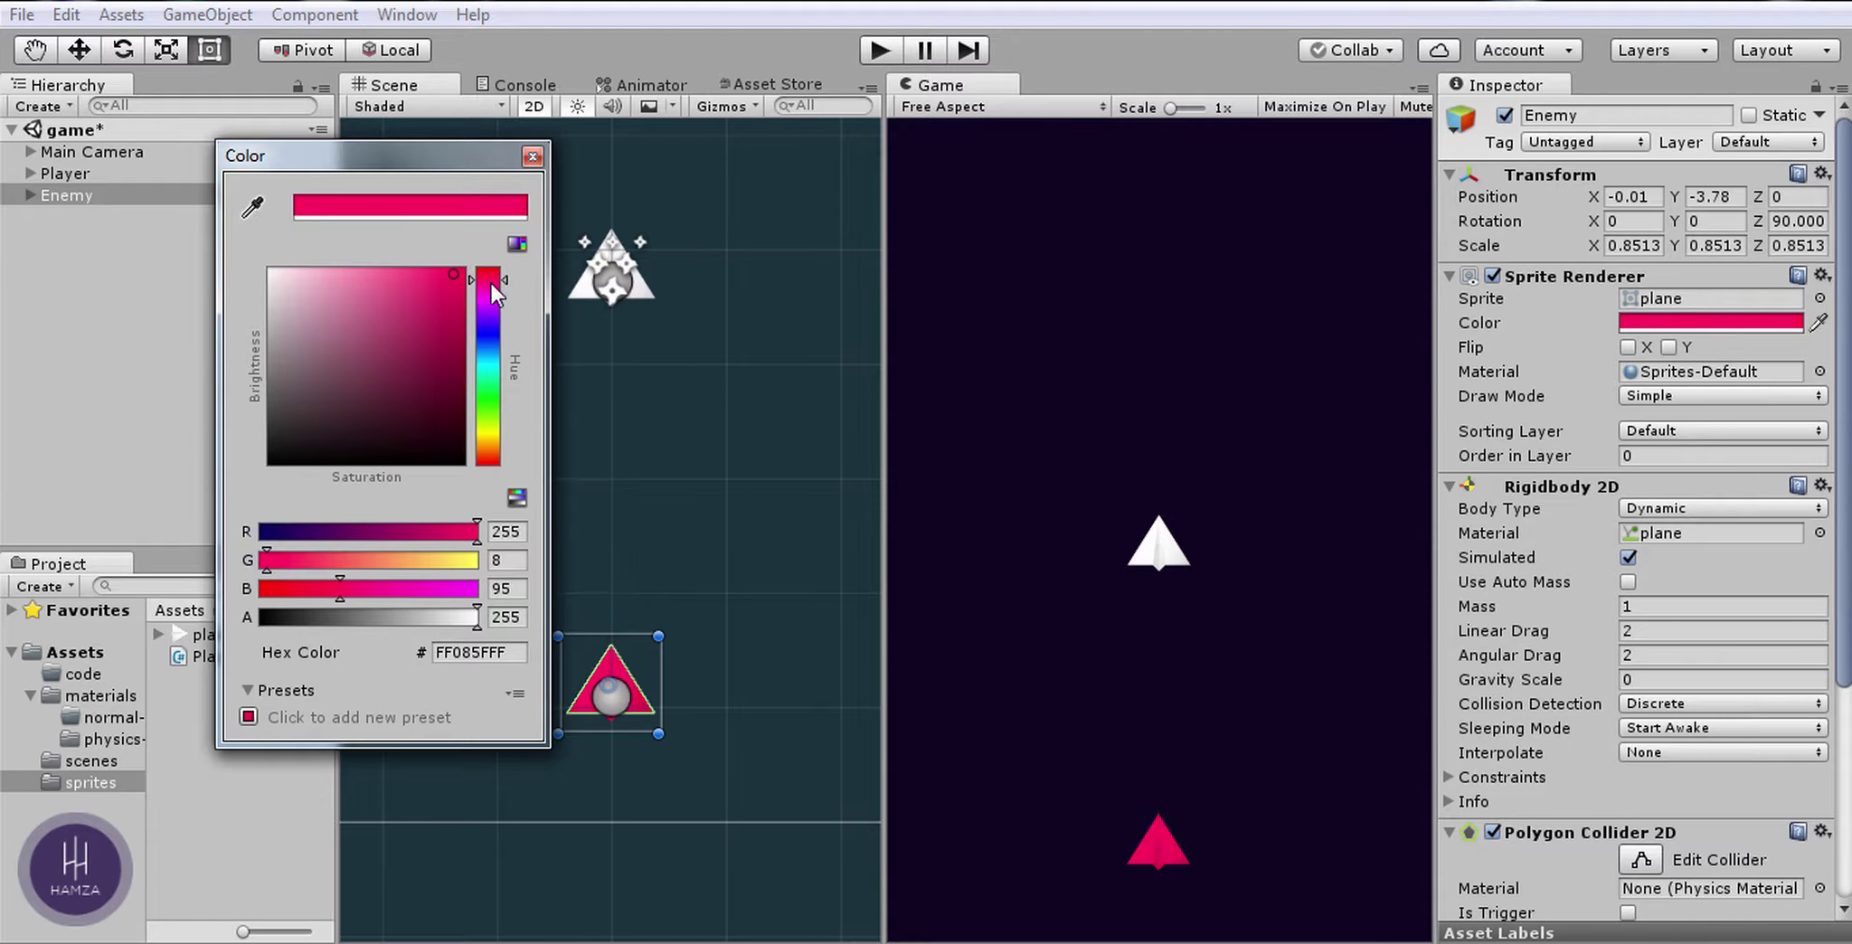
left_click(40, 194)
left_click(31, 194)
Step: Set the start key of the Enemy trail's colour gradient to pink-red F81854
left_click(72, 217)
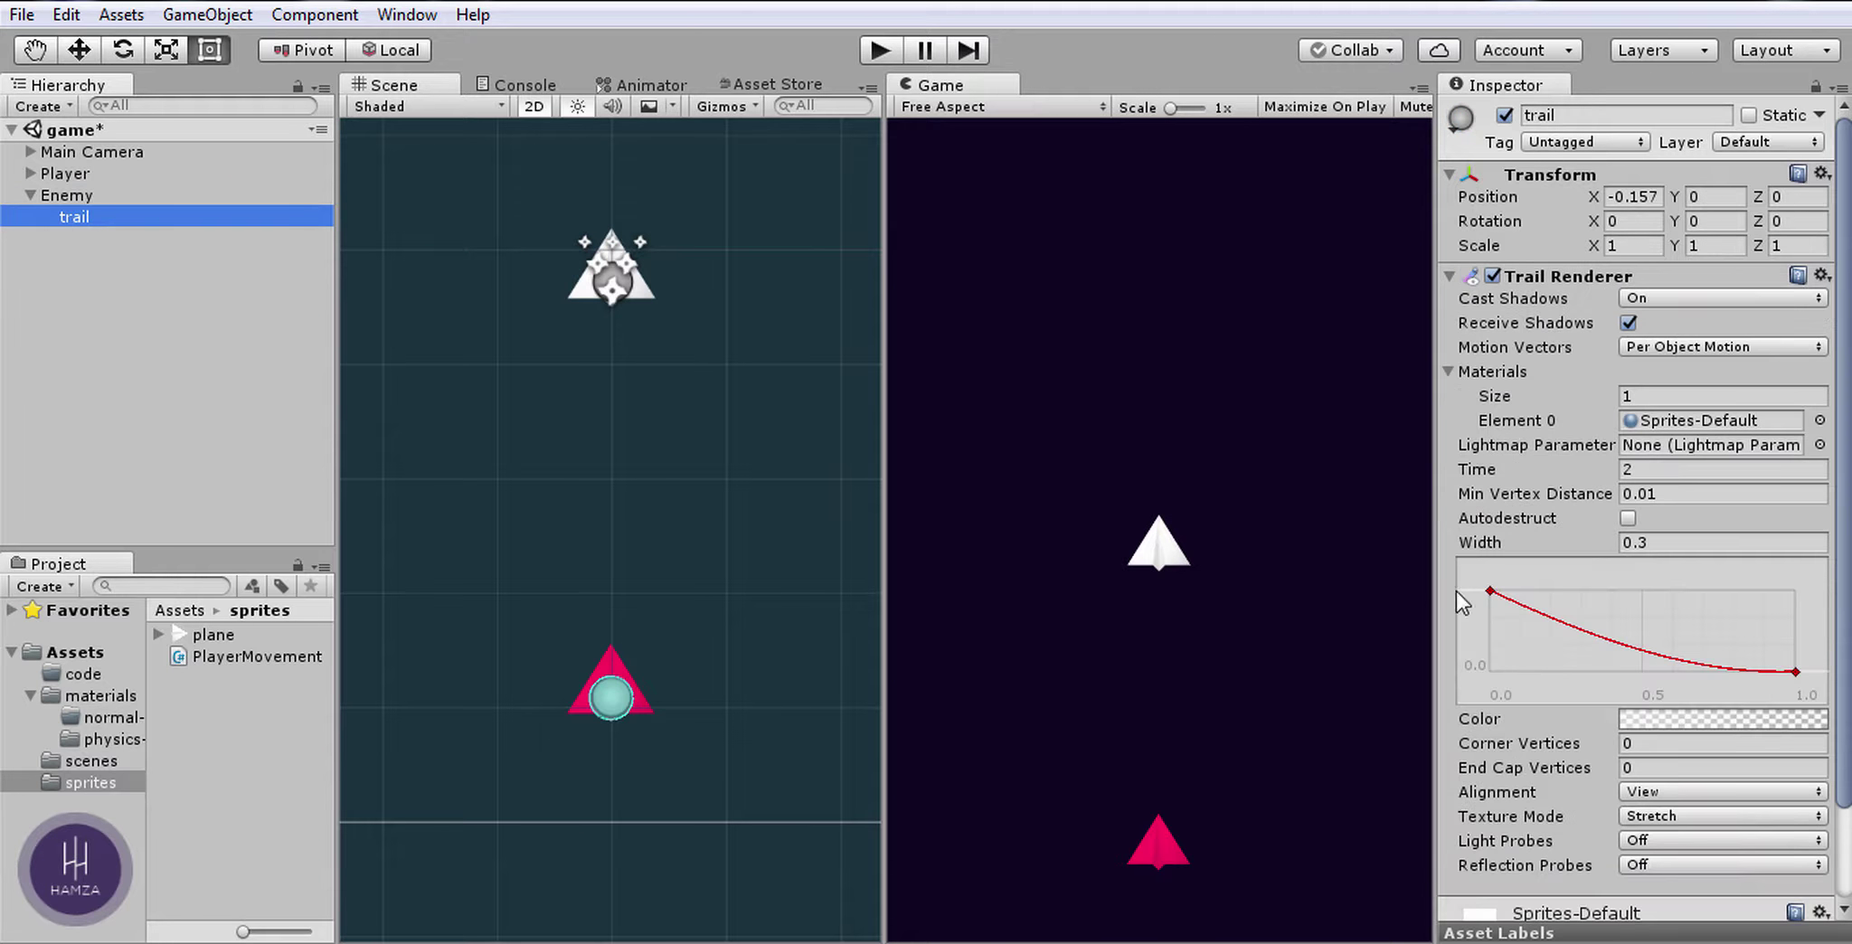
scroll(1663, 706, "down", 2)
left_click(1667, 641)
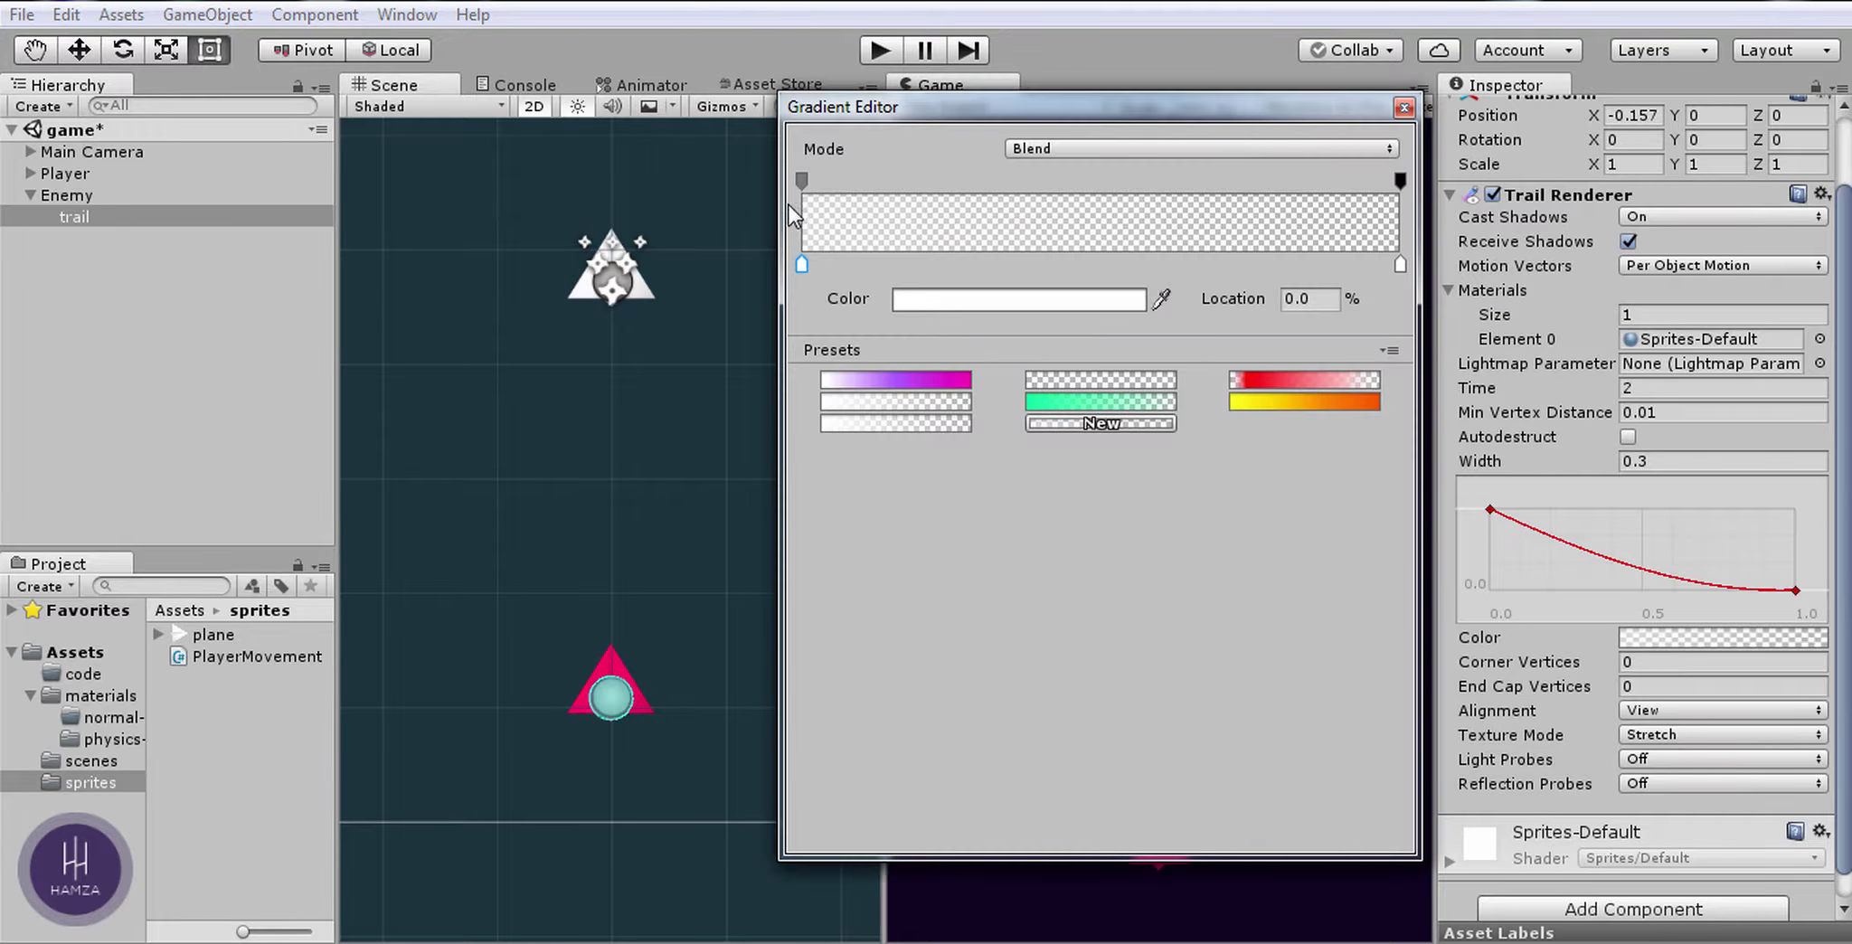
left_click(924, 303)
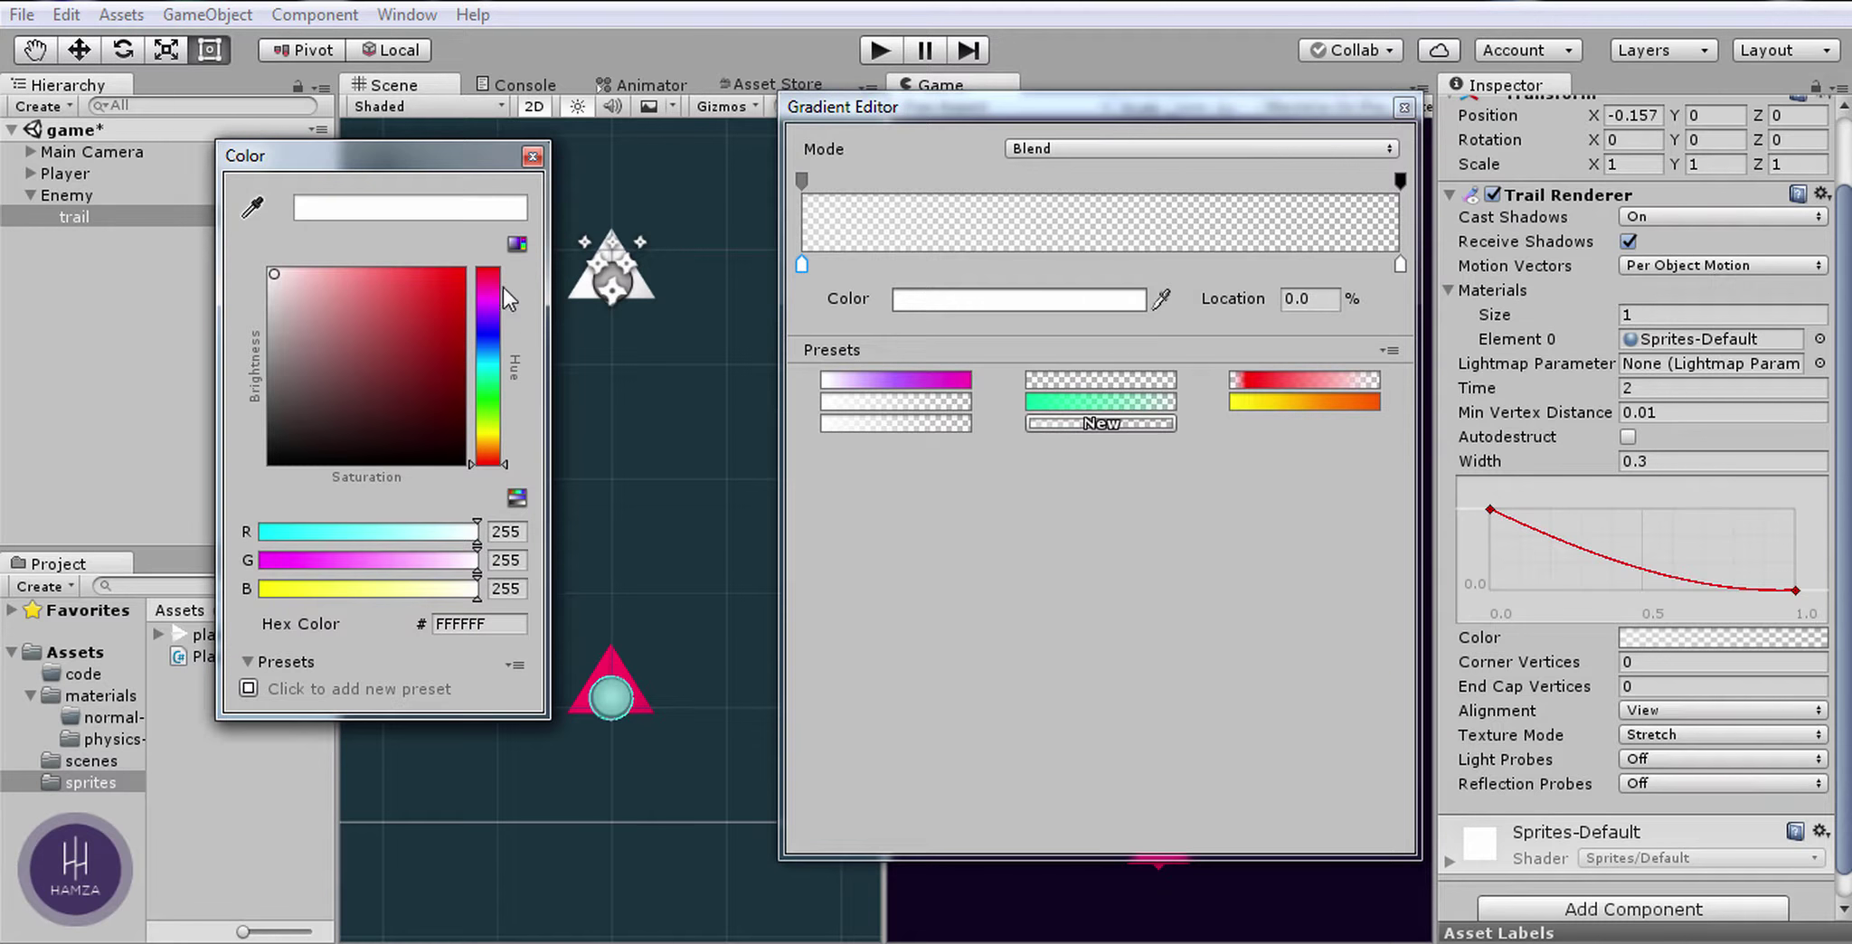
left_click_drag(496, 283, 495, 276)
left_click(459, 273)
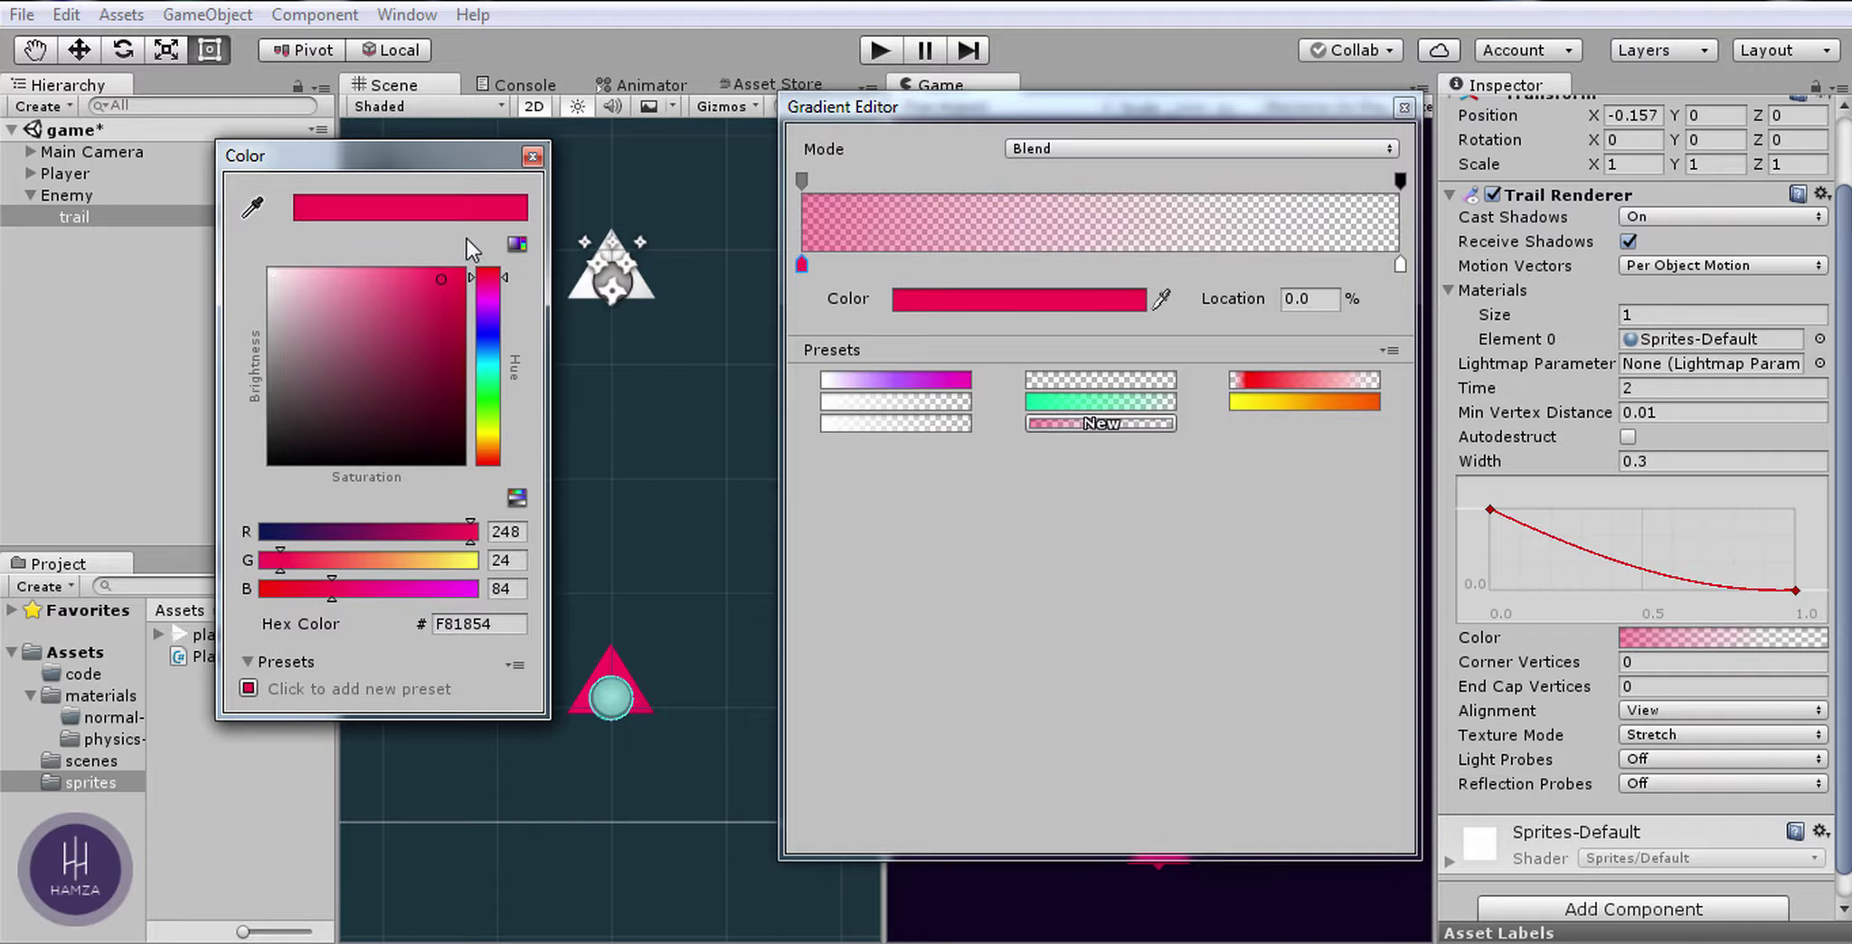
left_click(533, 156)
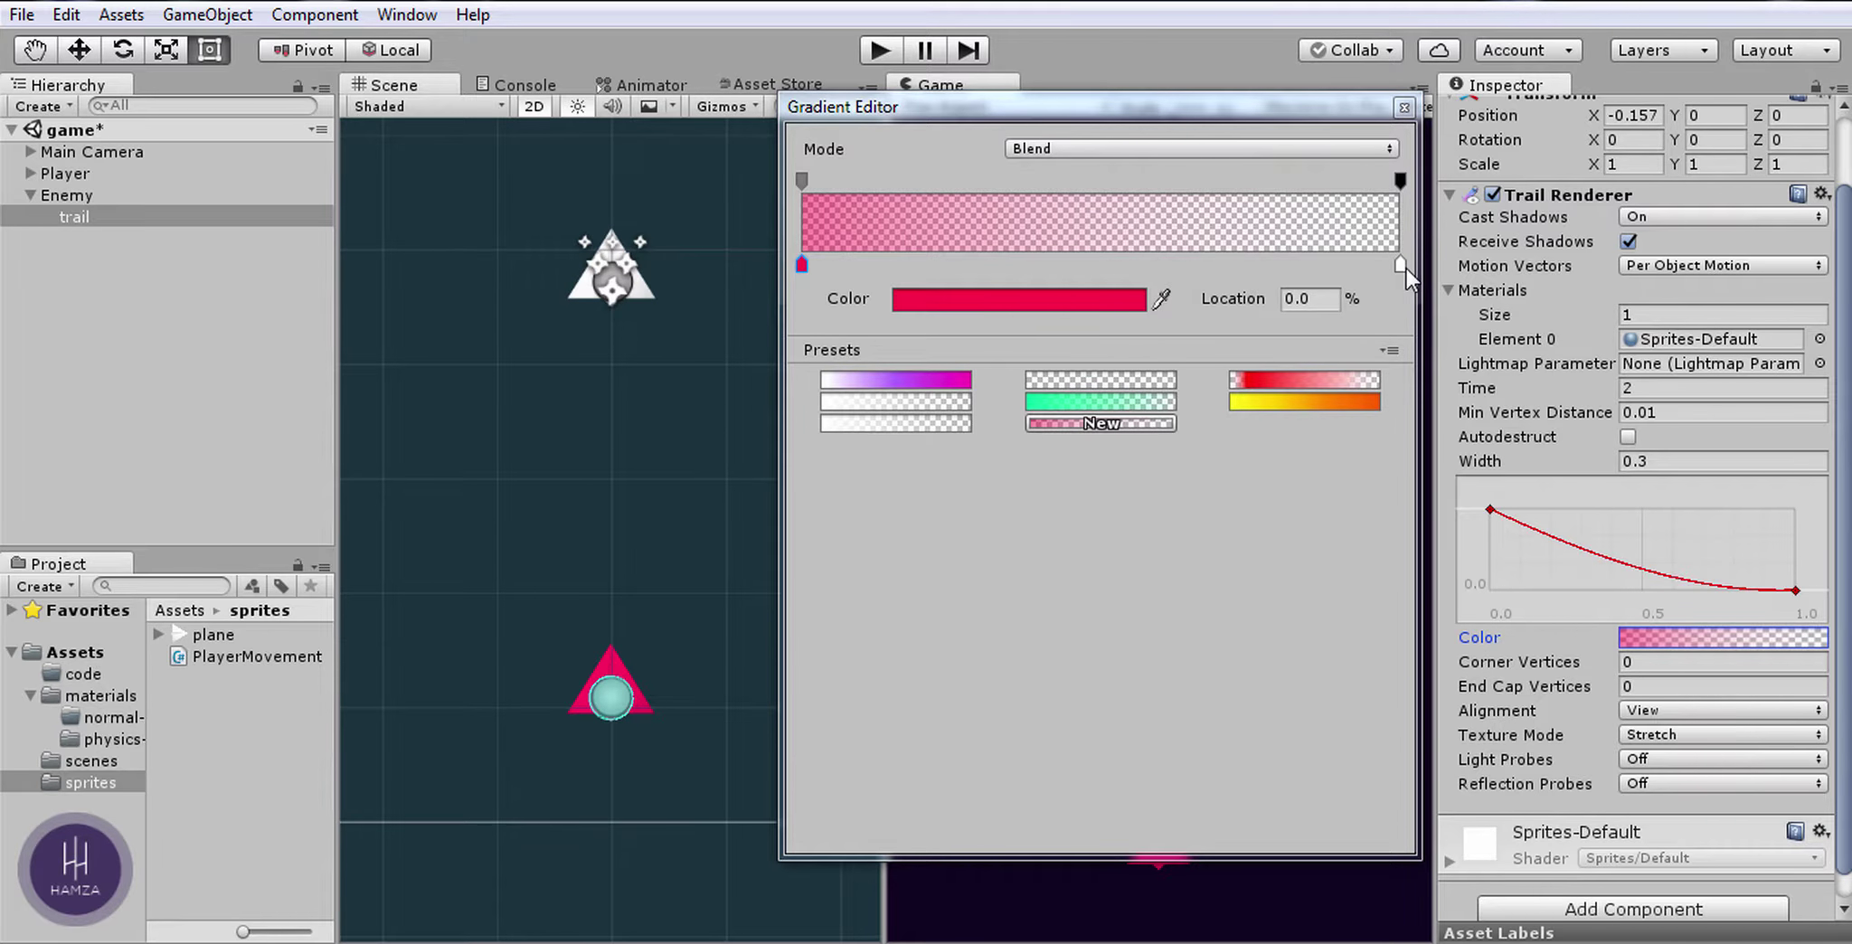
Step: Set the gradient's end key to pink-red FF0D3A and close the Gradient Editor
left_click(1401, 265)
left_click(1054, 298)
left_click(483, 275)
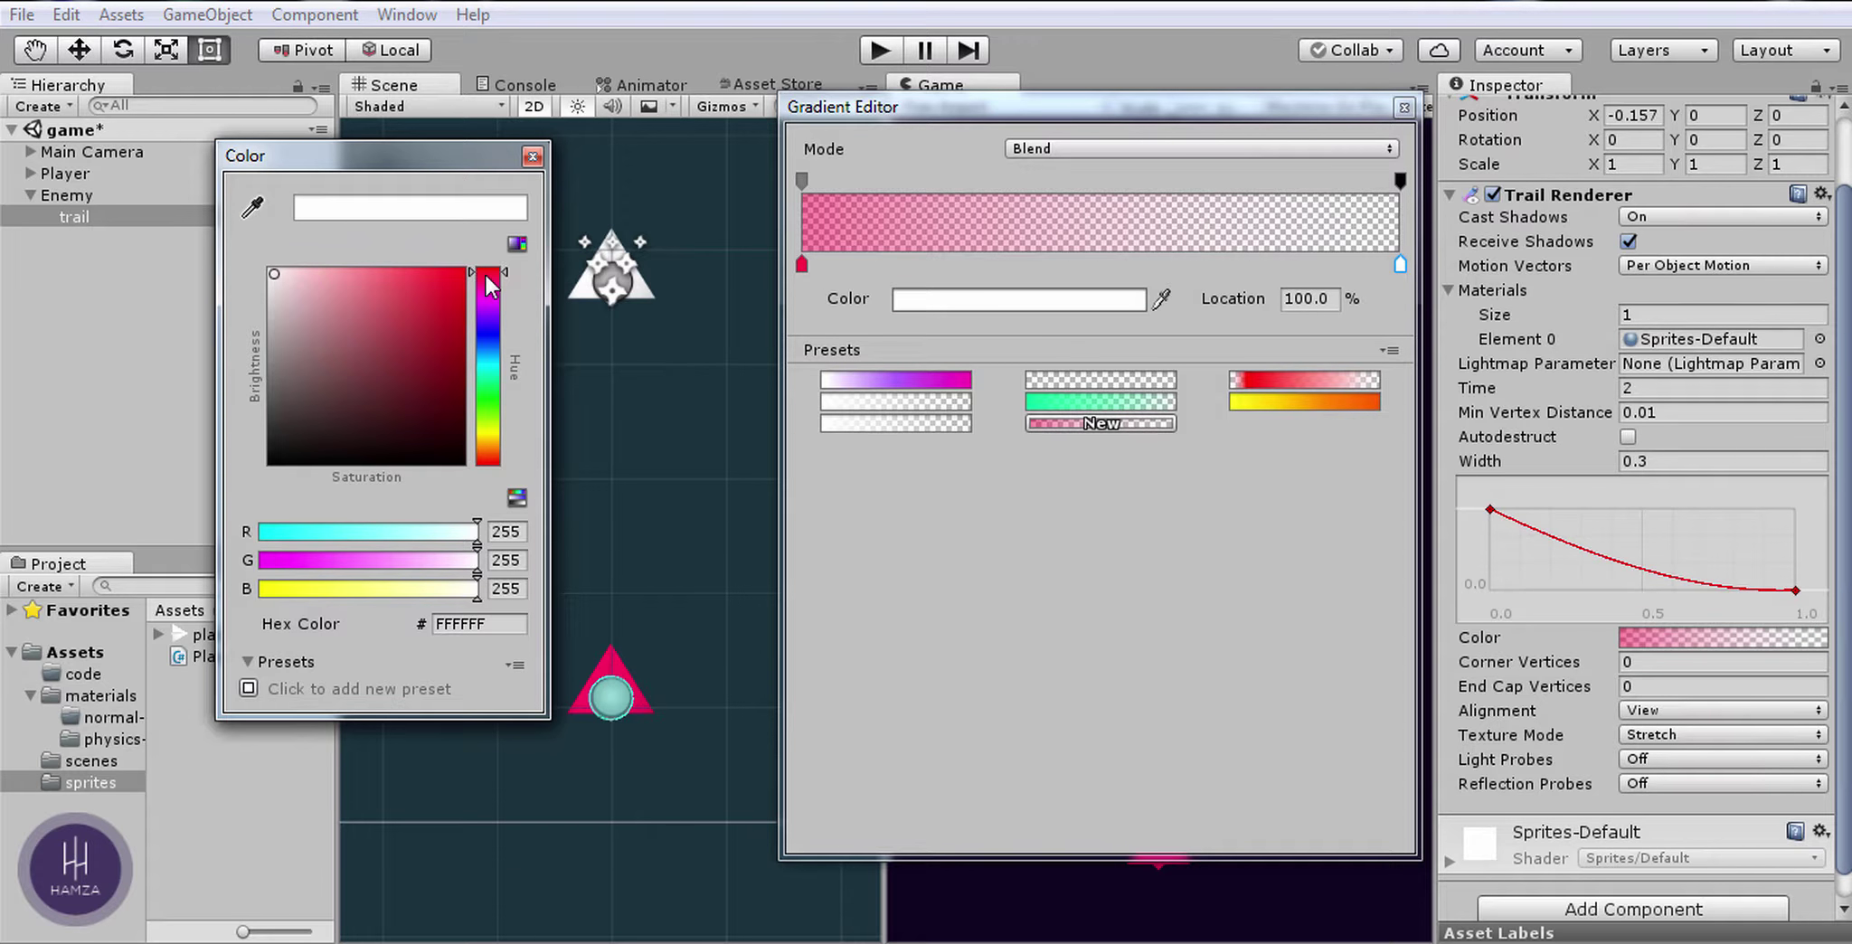
left_click(448, 273)
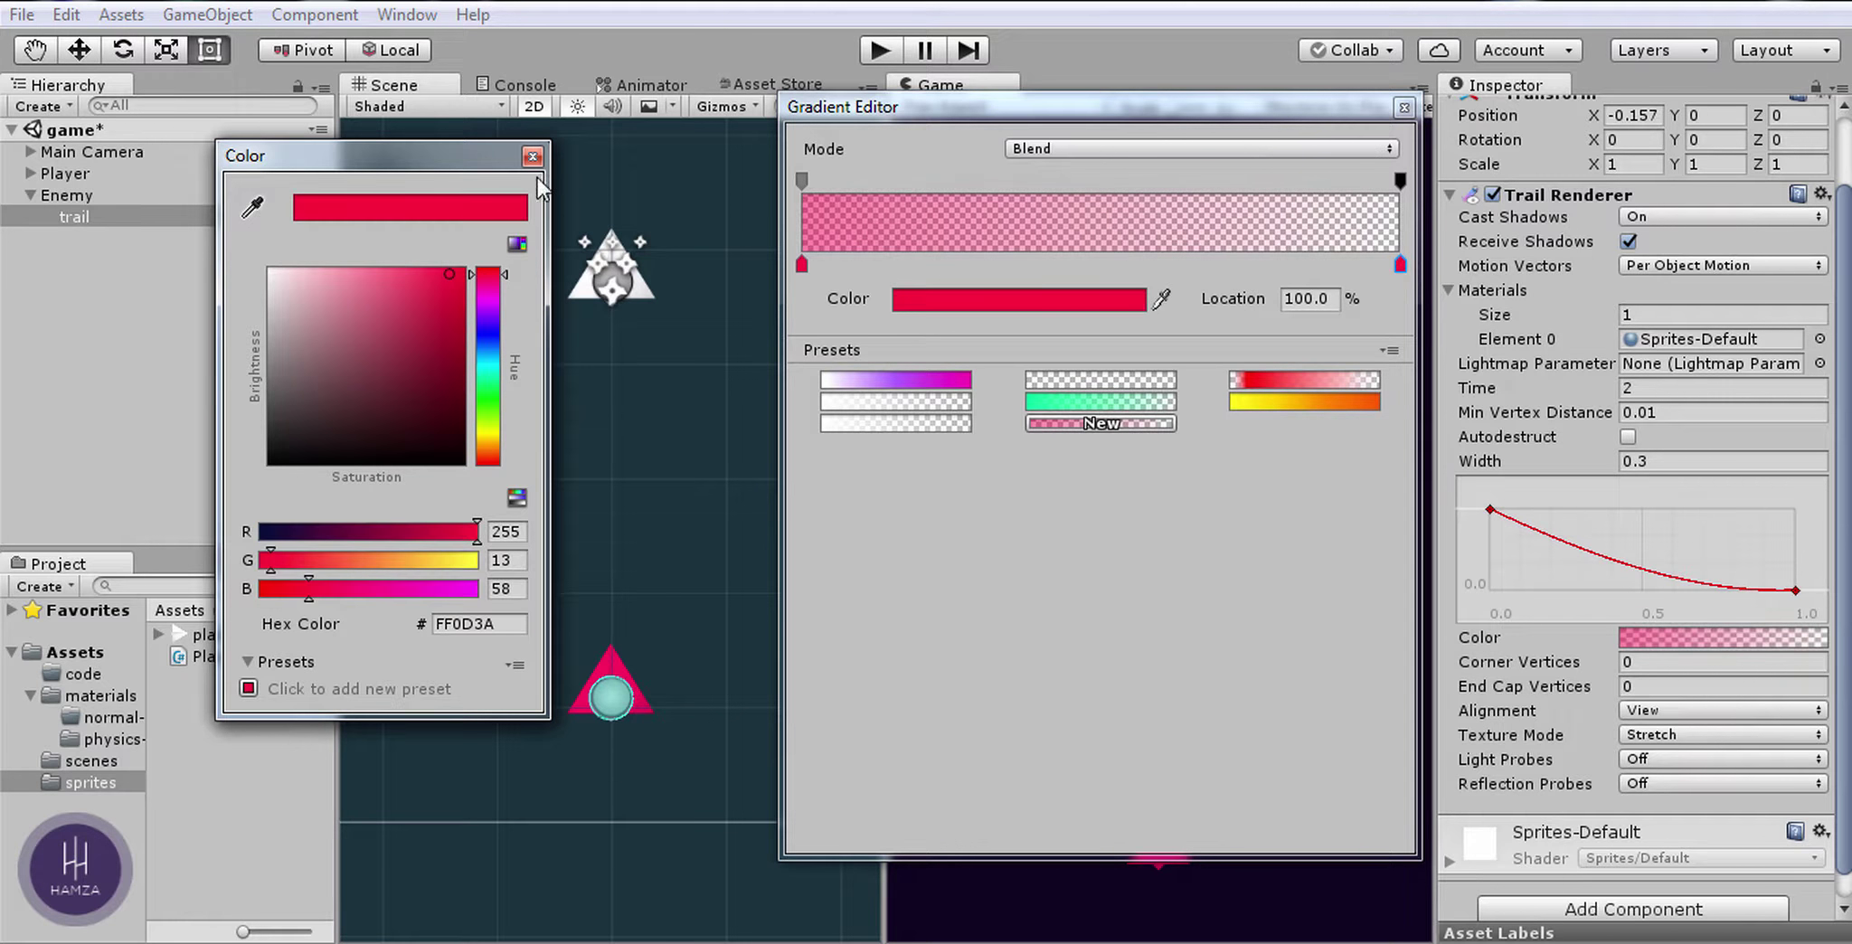
left_click(532, 160)
left_click(1403, 107)
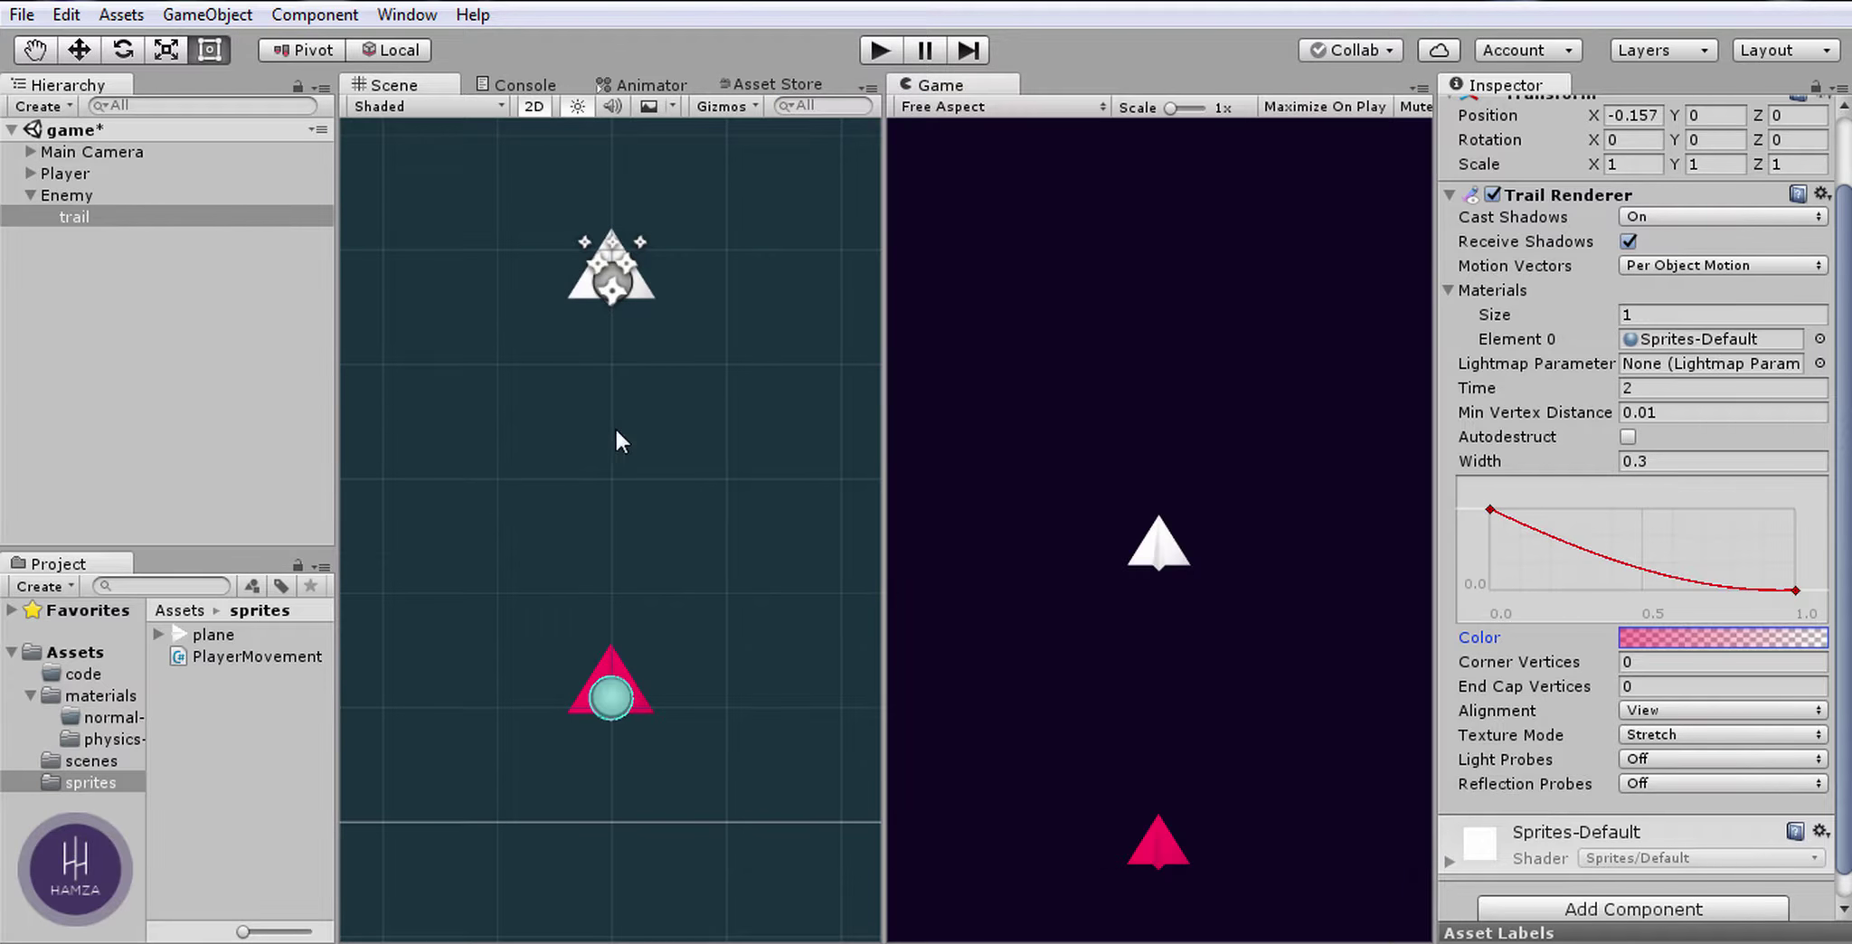
left_click(74, 209)
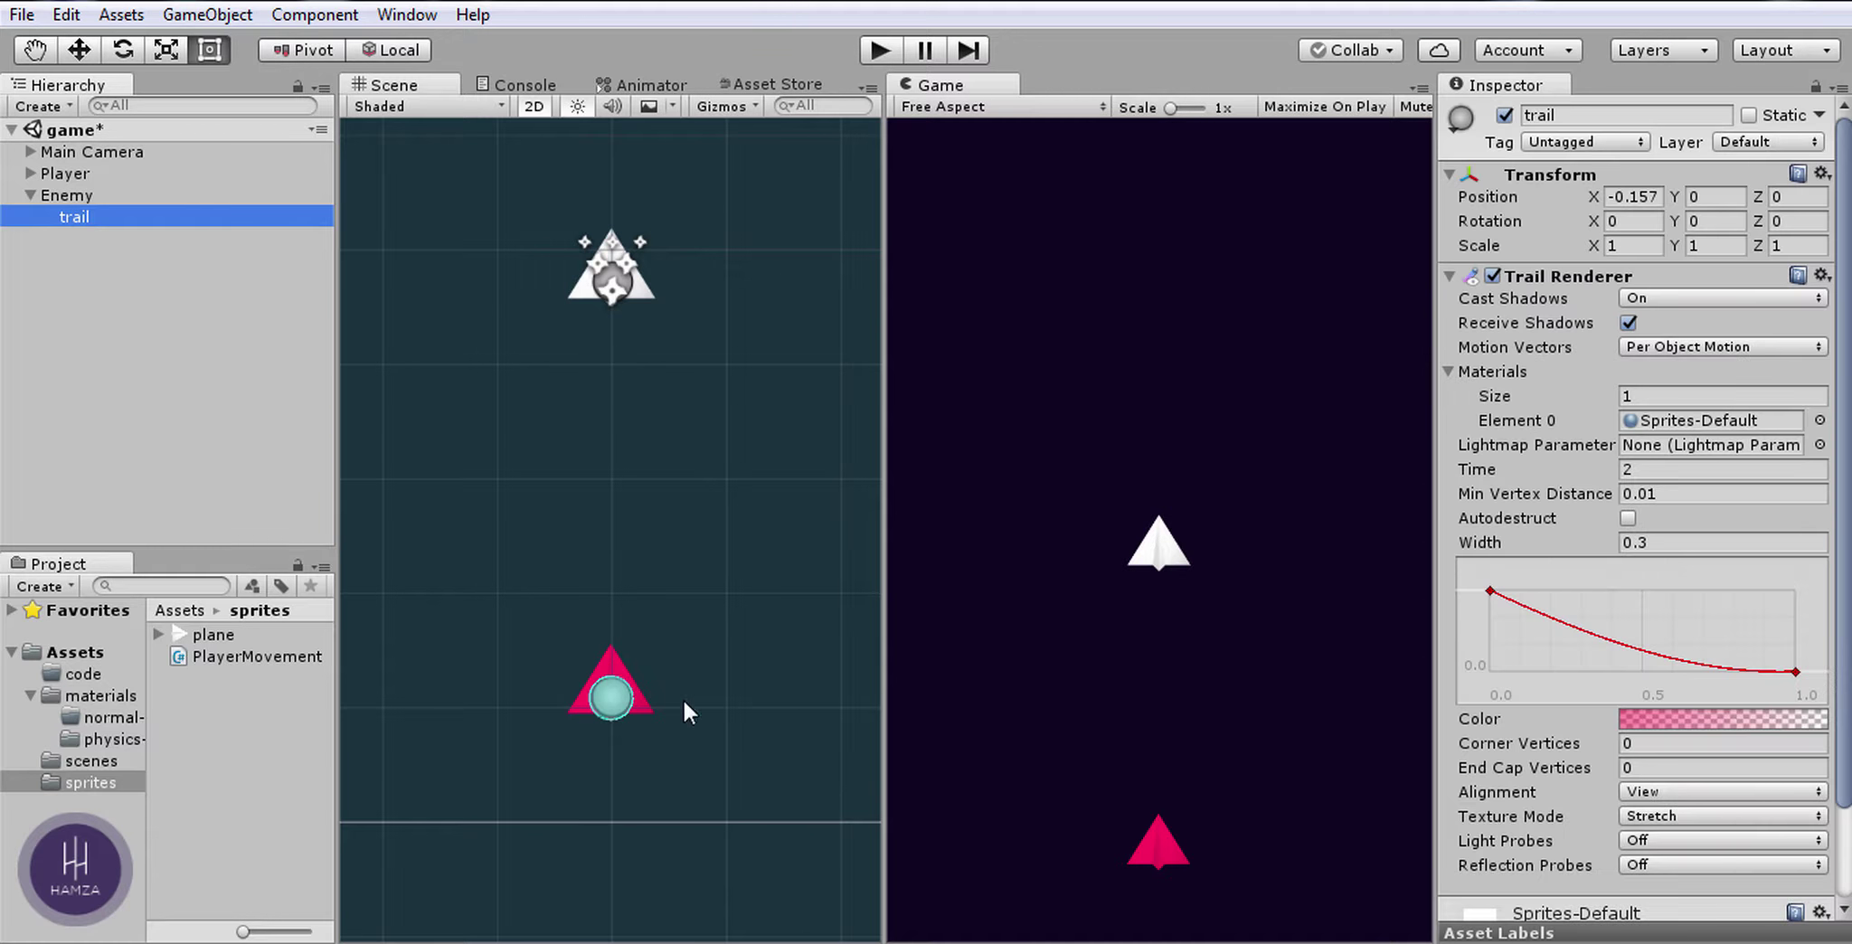
Step: Drag the Enemy plane in the Scene view to preview its pink trail, then collapse its children
left_click(56, 195)
left_click_drag(611, 707, 653, 490)
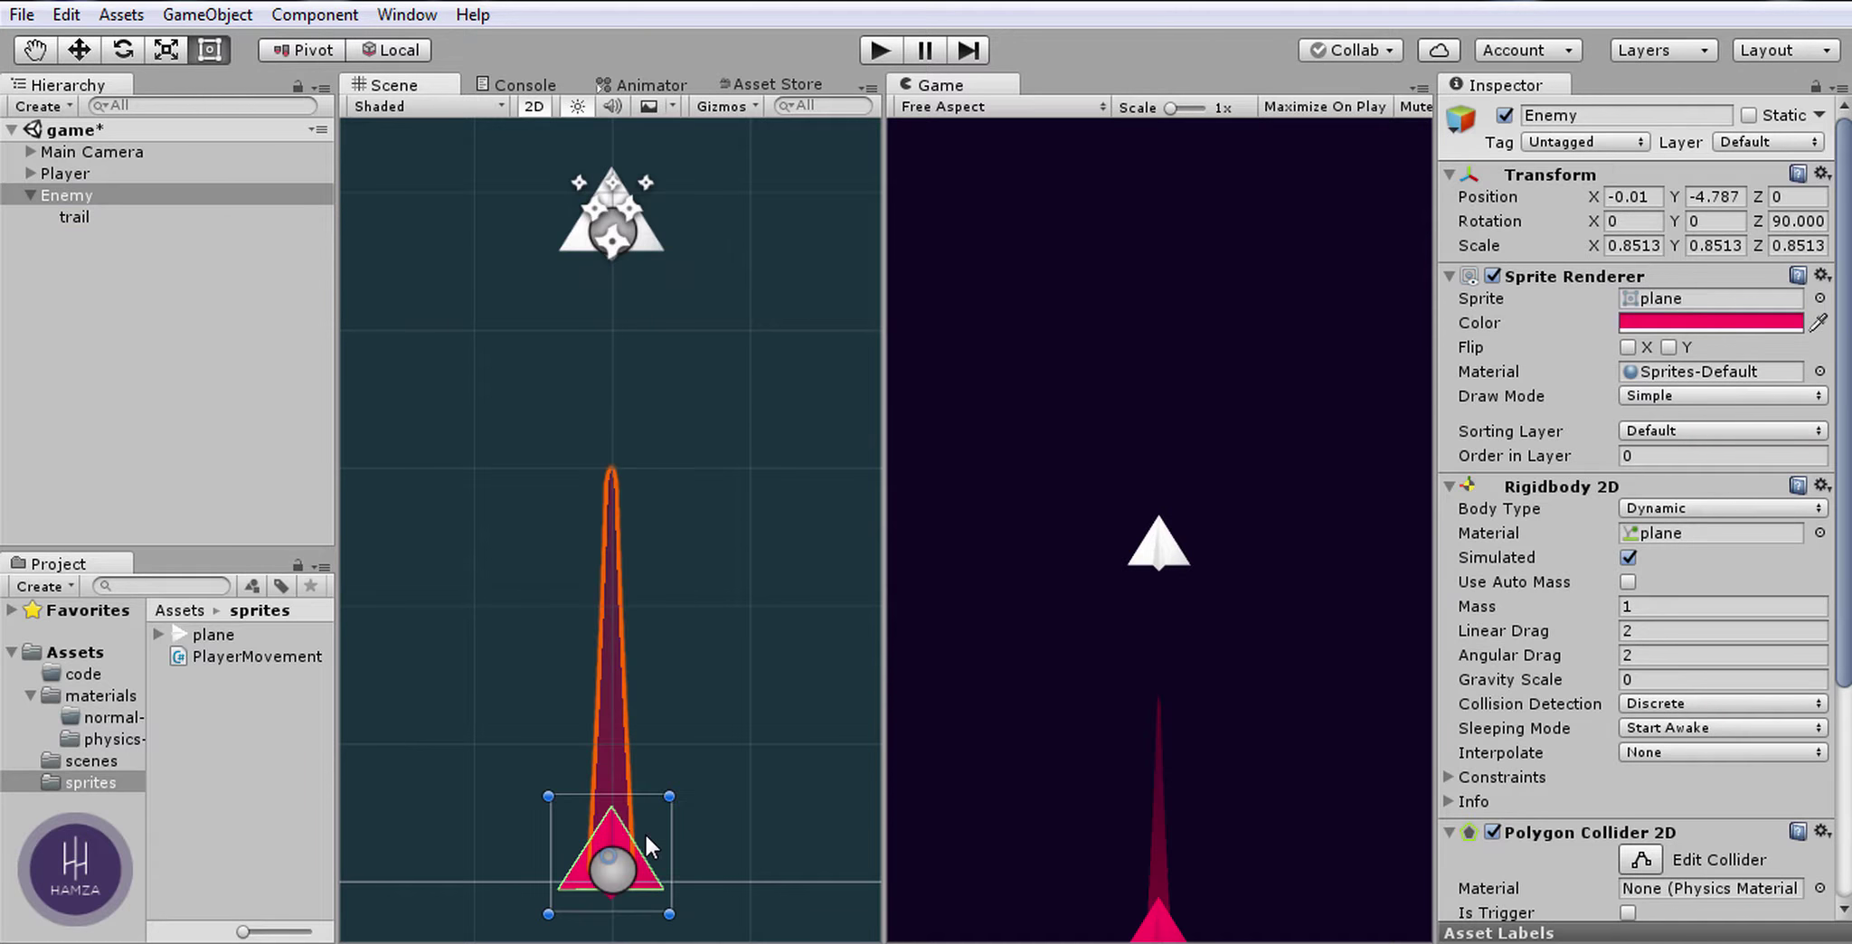
scroll(638, 710, "down", 1)
left_click(639, 712)
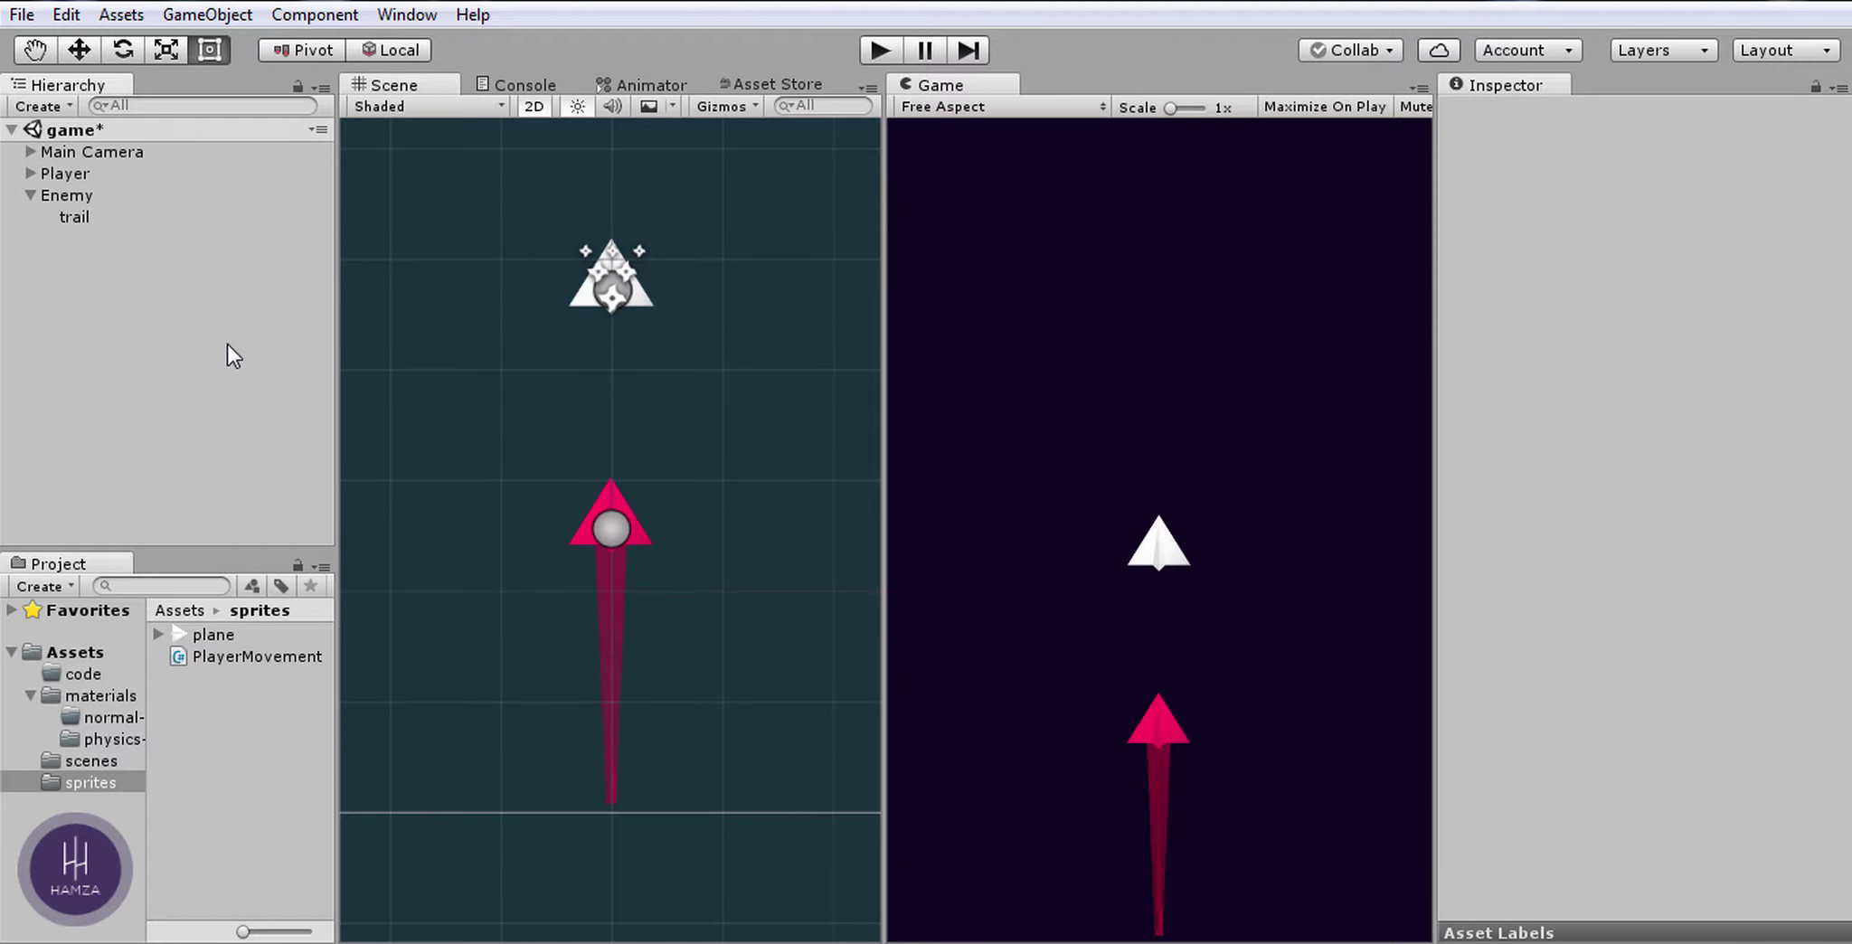
left_click(63, 197)
left_click(28, 197)
left_click(214, 800)
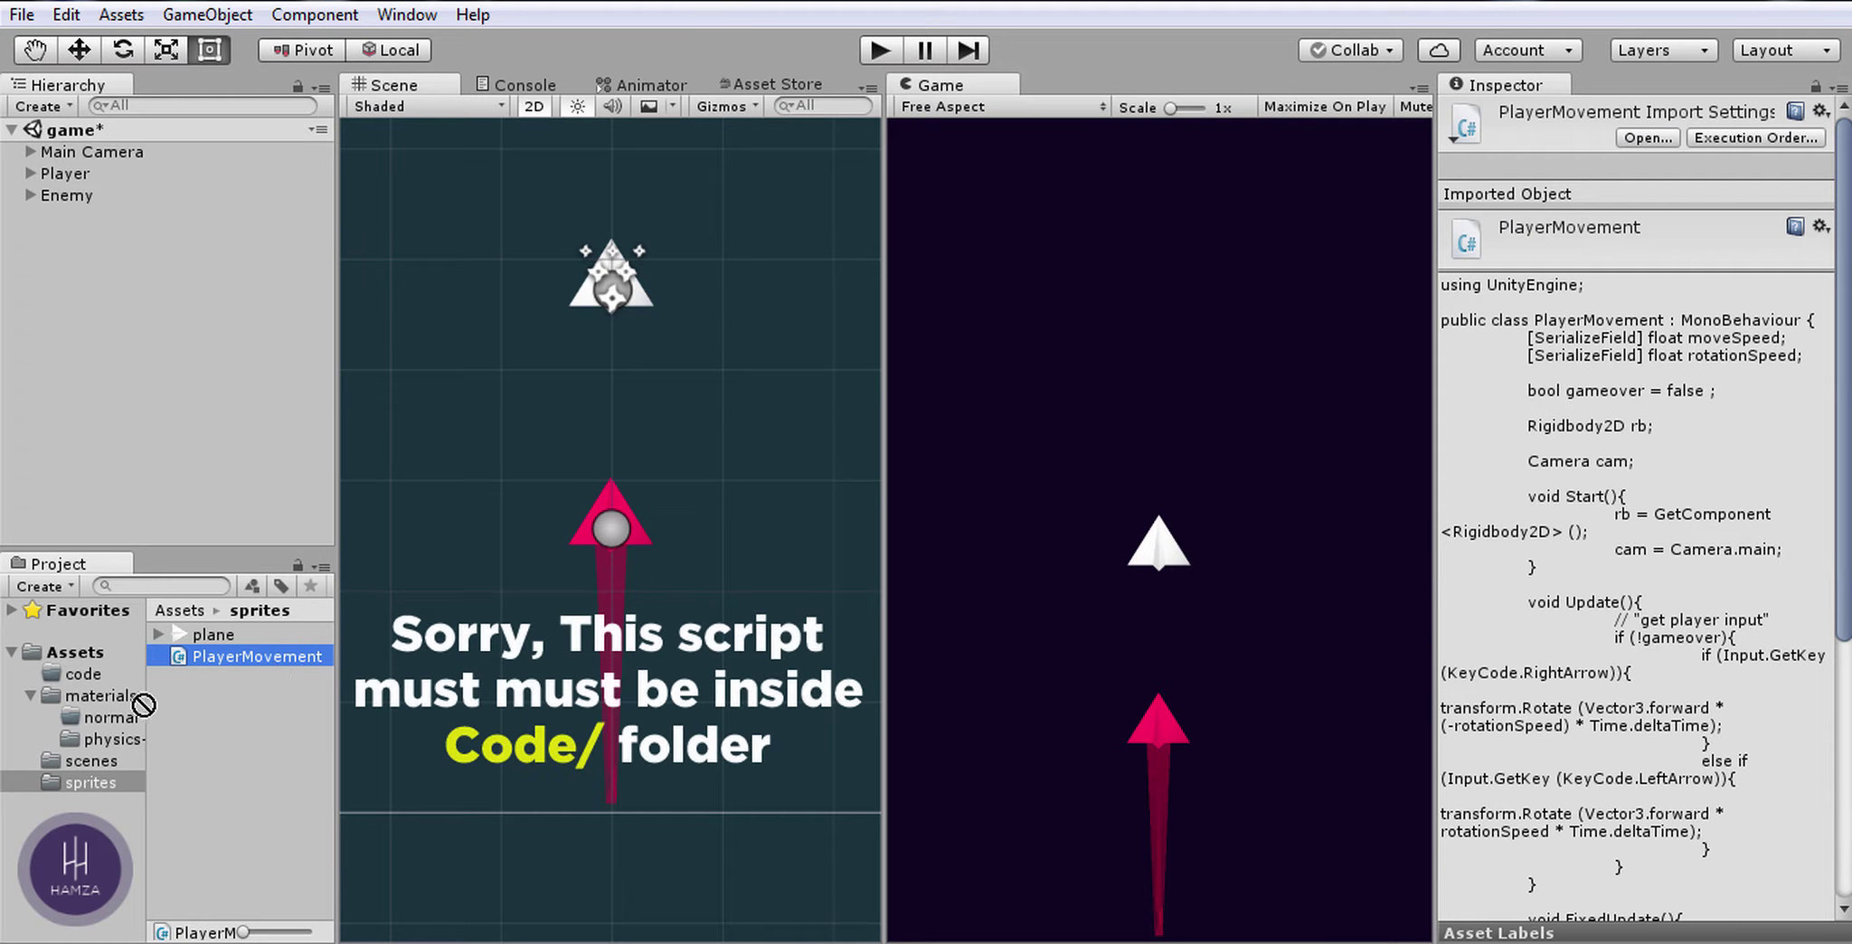
Step: Move the PlayerMovement script into the code folder and open that folder
left_click_drag(219, 664, 87, 680)
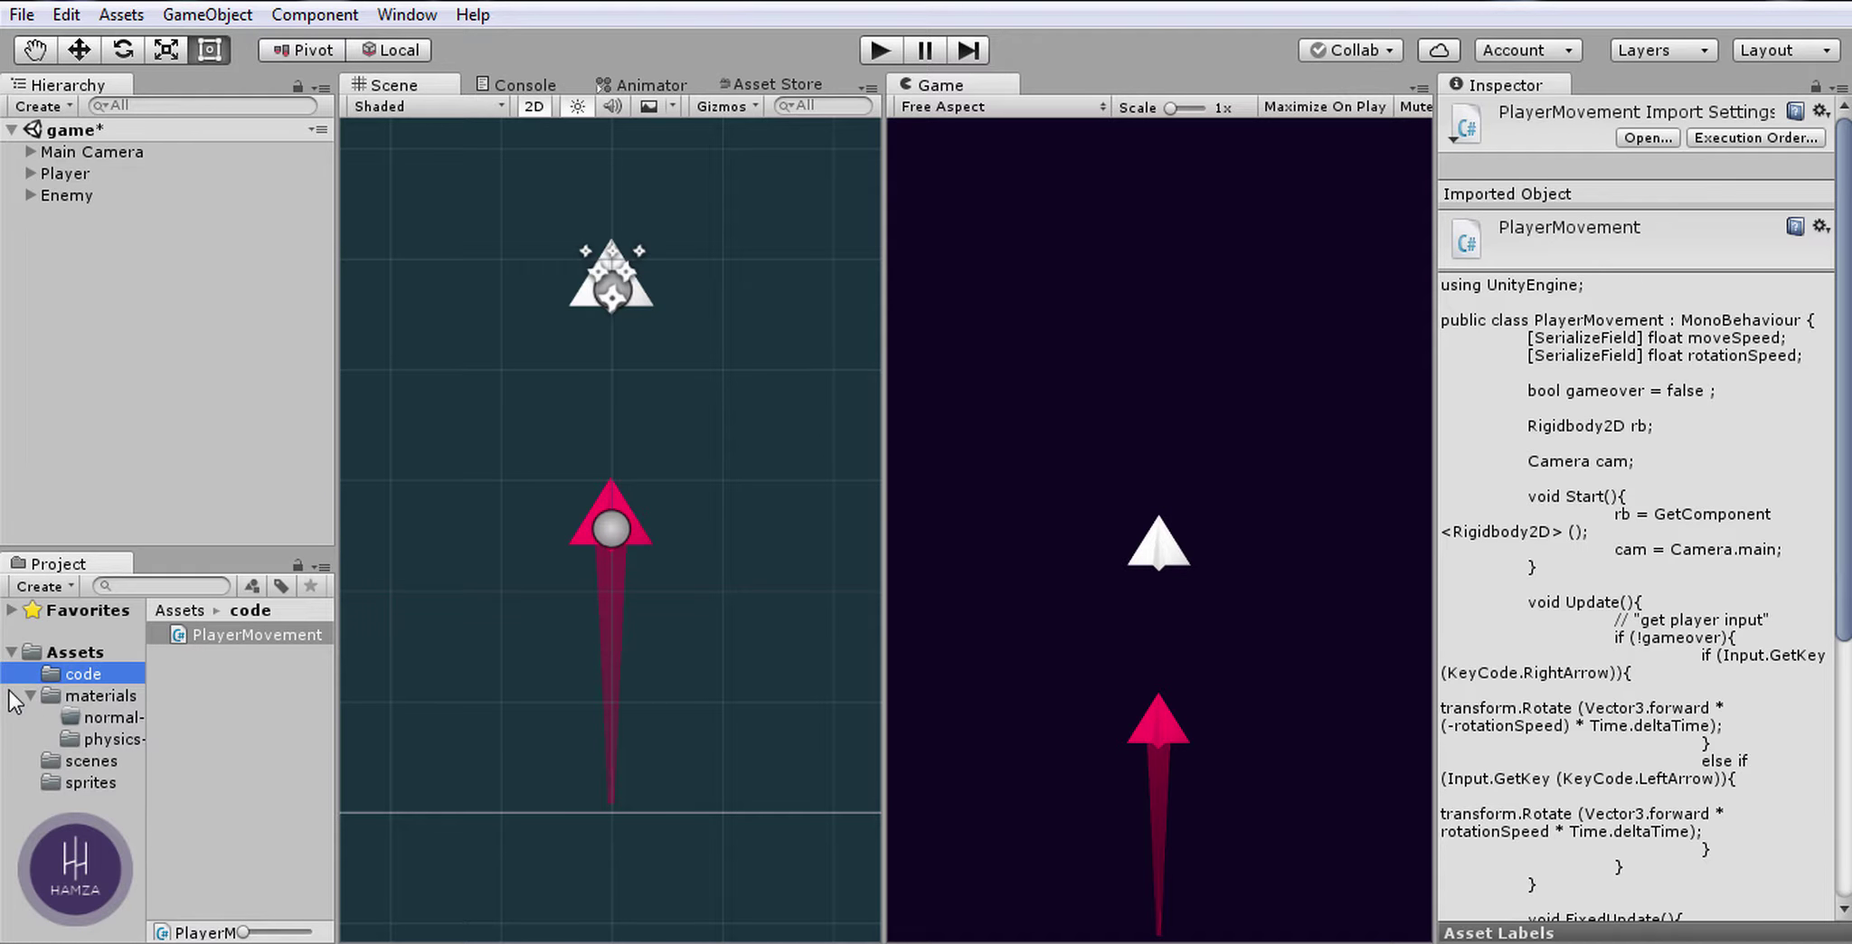
left_click(36, 692)
double_click(56, 696)
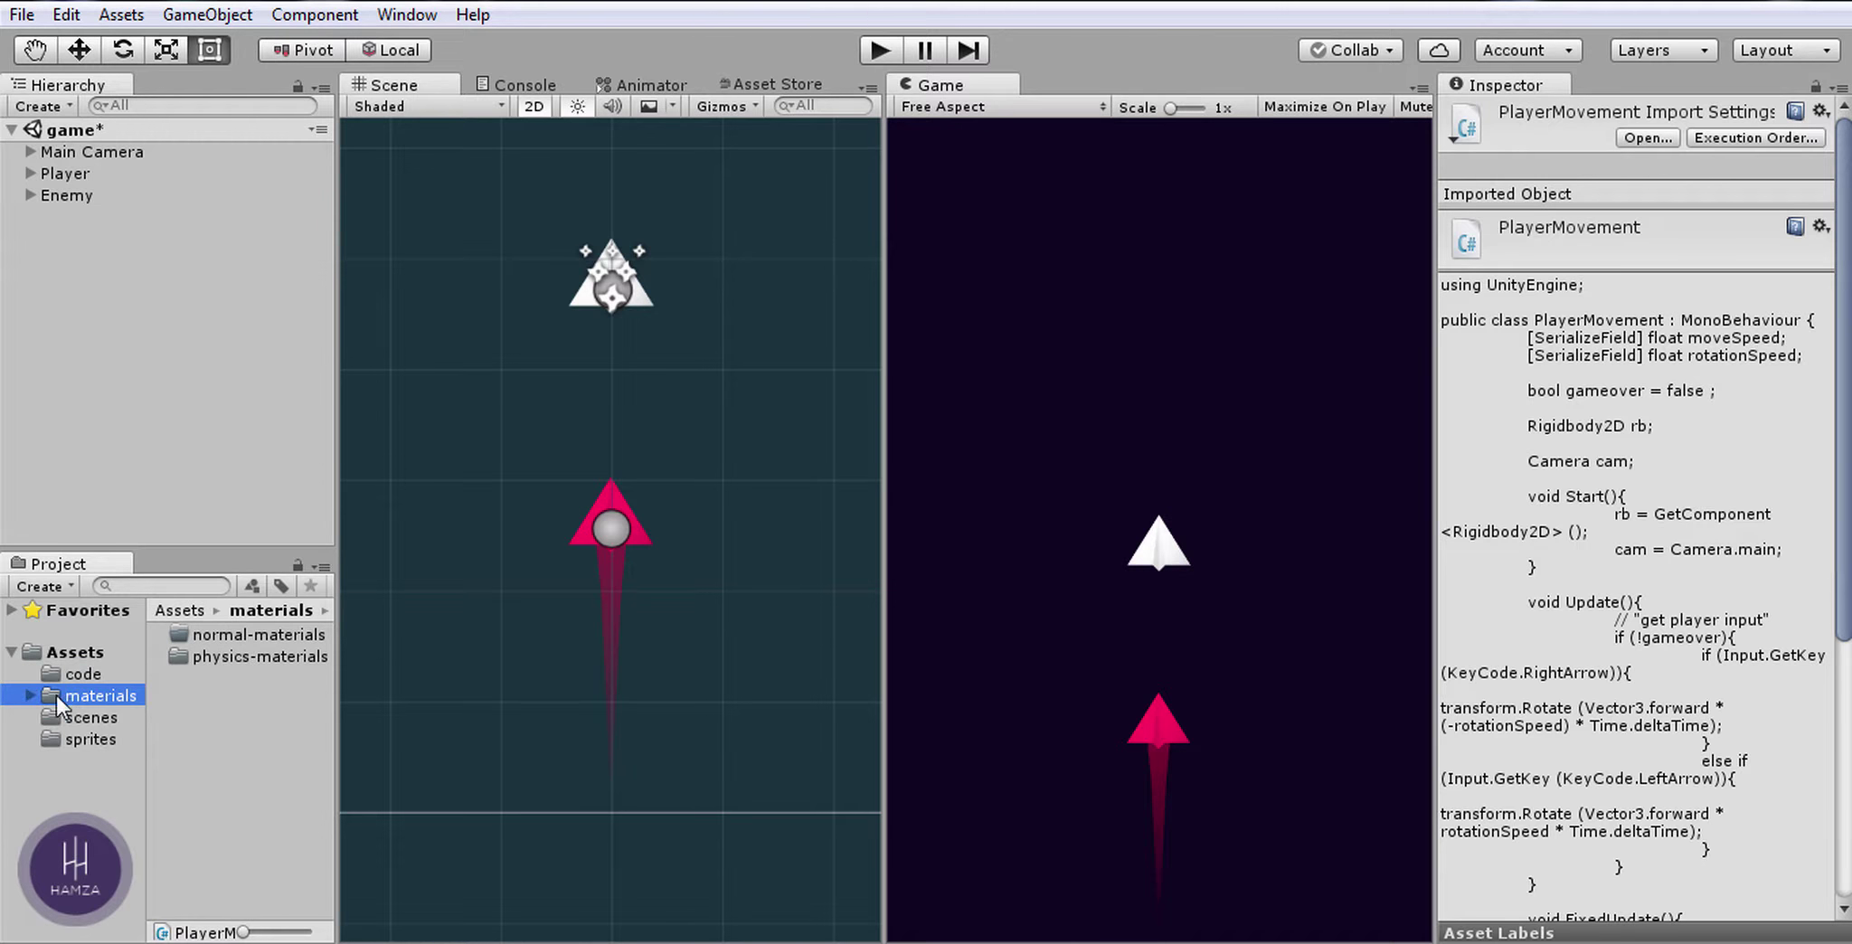
left_click(219, 712)
left_click(121, 670)
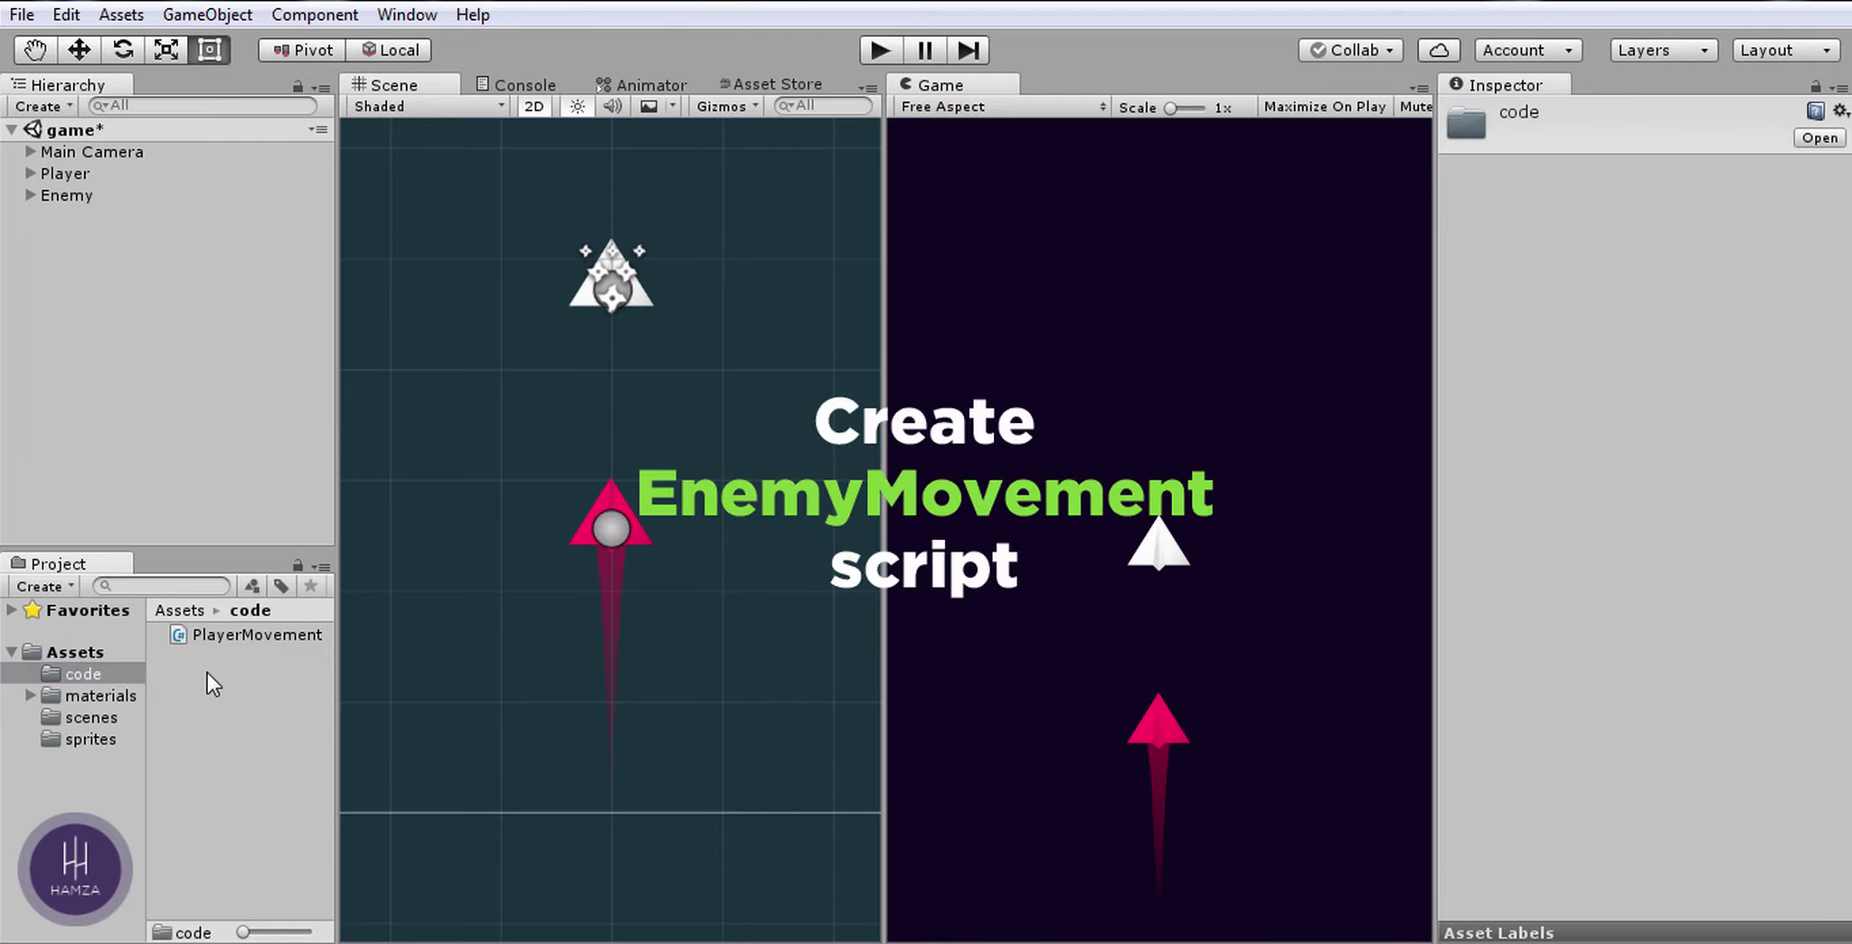
Step: Create a C# script named EnemyMovement in the code folder
right_click(188, 689)
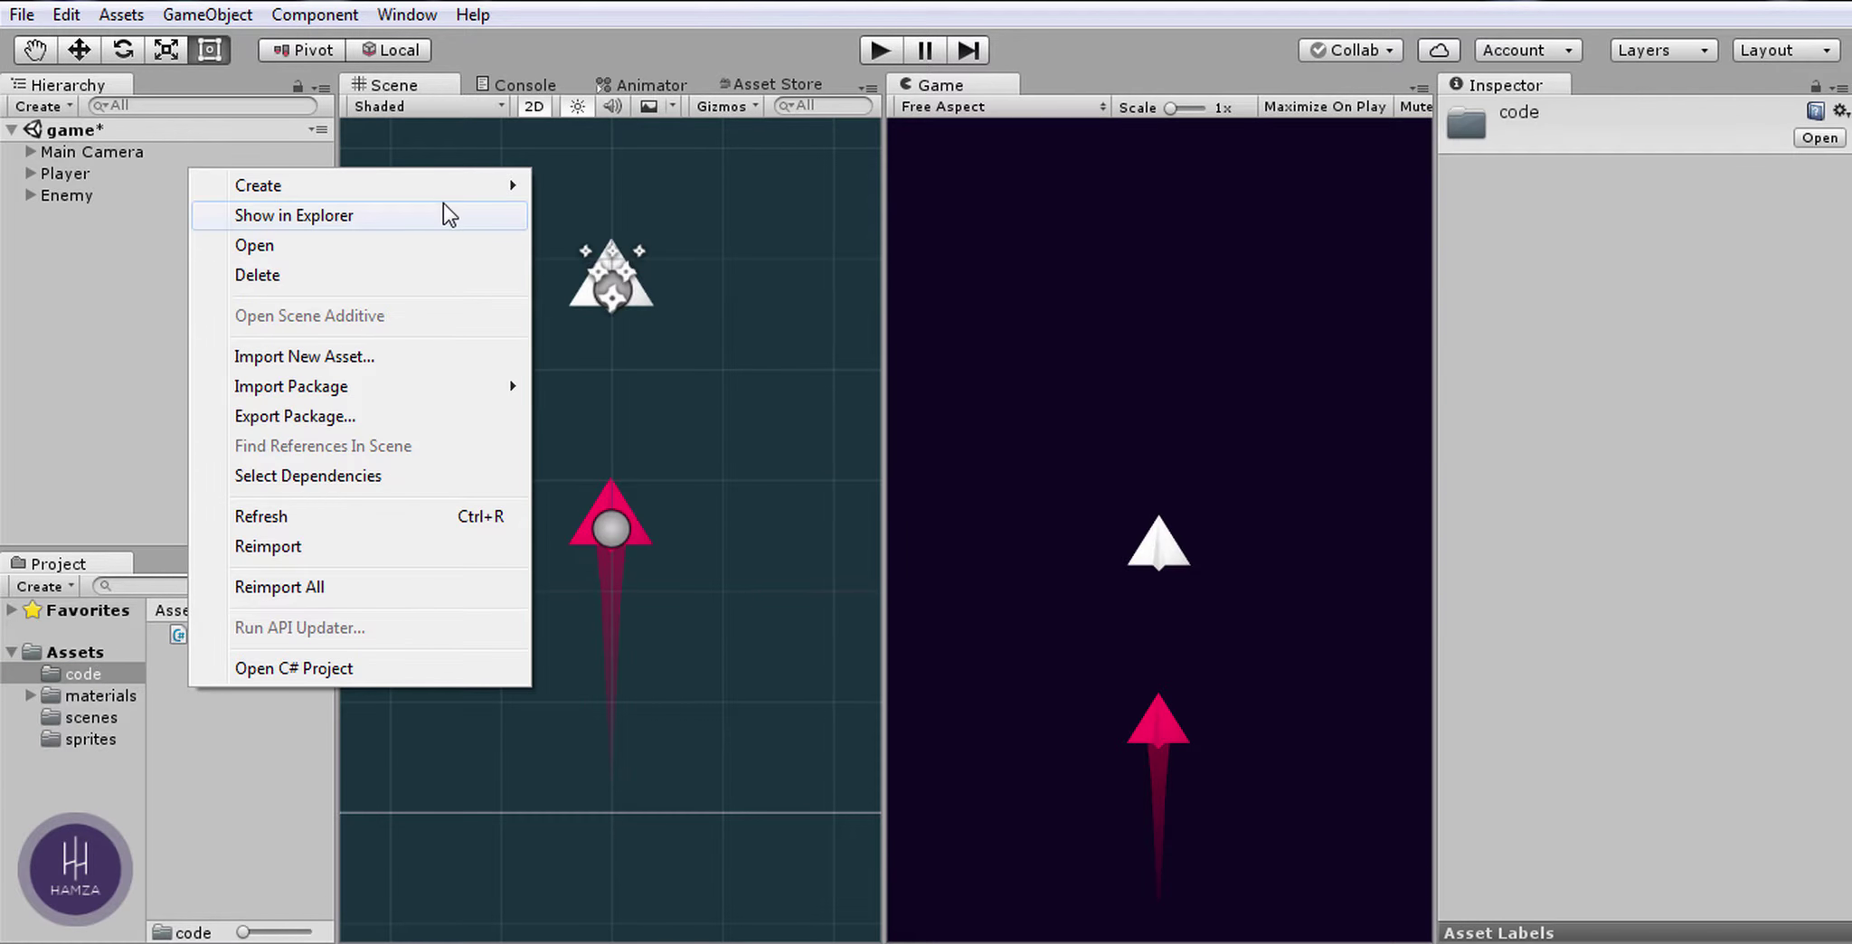
mouse_move(502, 195)
left_click(601, 226)
type("E")
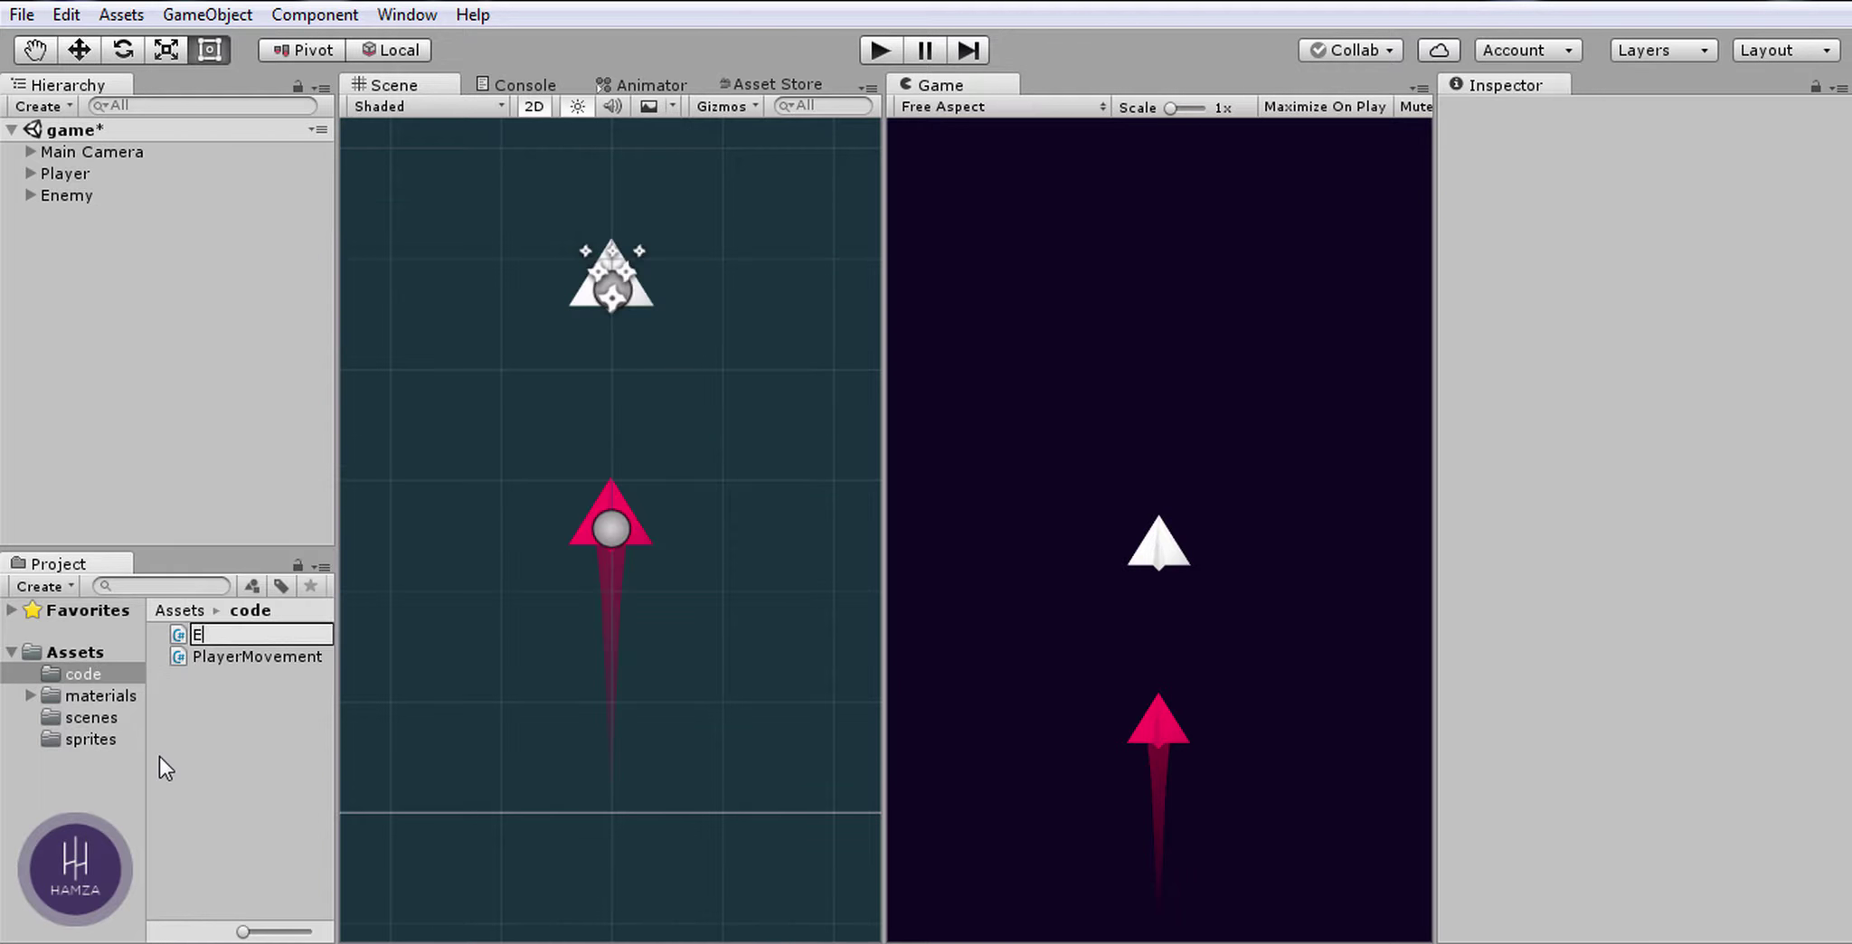
type("nemyMove")
type("ment")
Step: Open EnemyMovement.cs and delete the System.Collections usings and the Start method
double_click(243, 639)
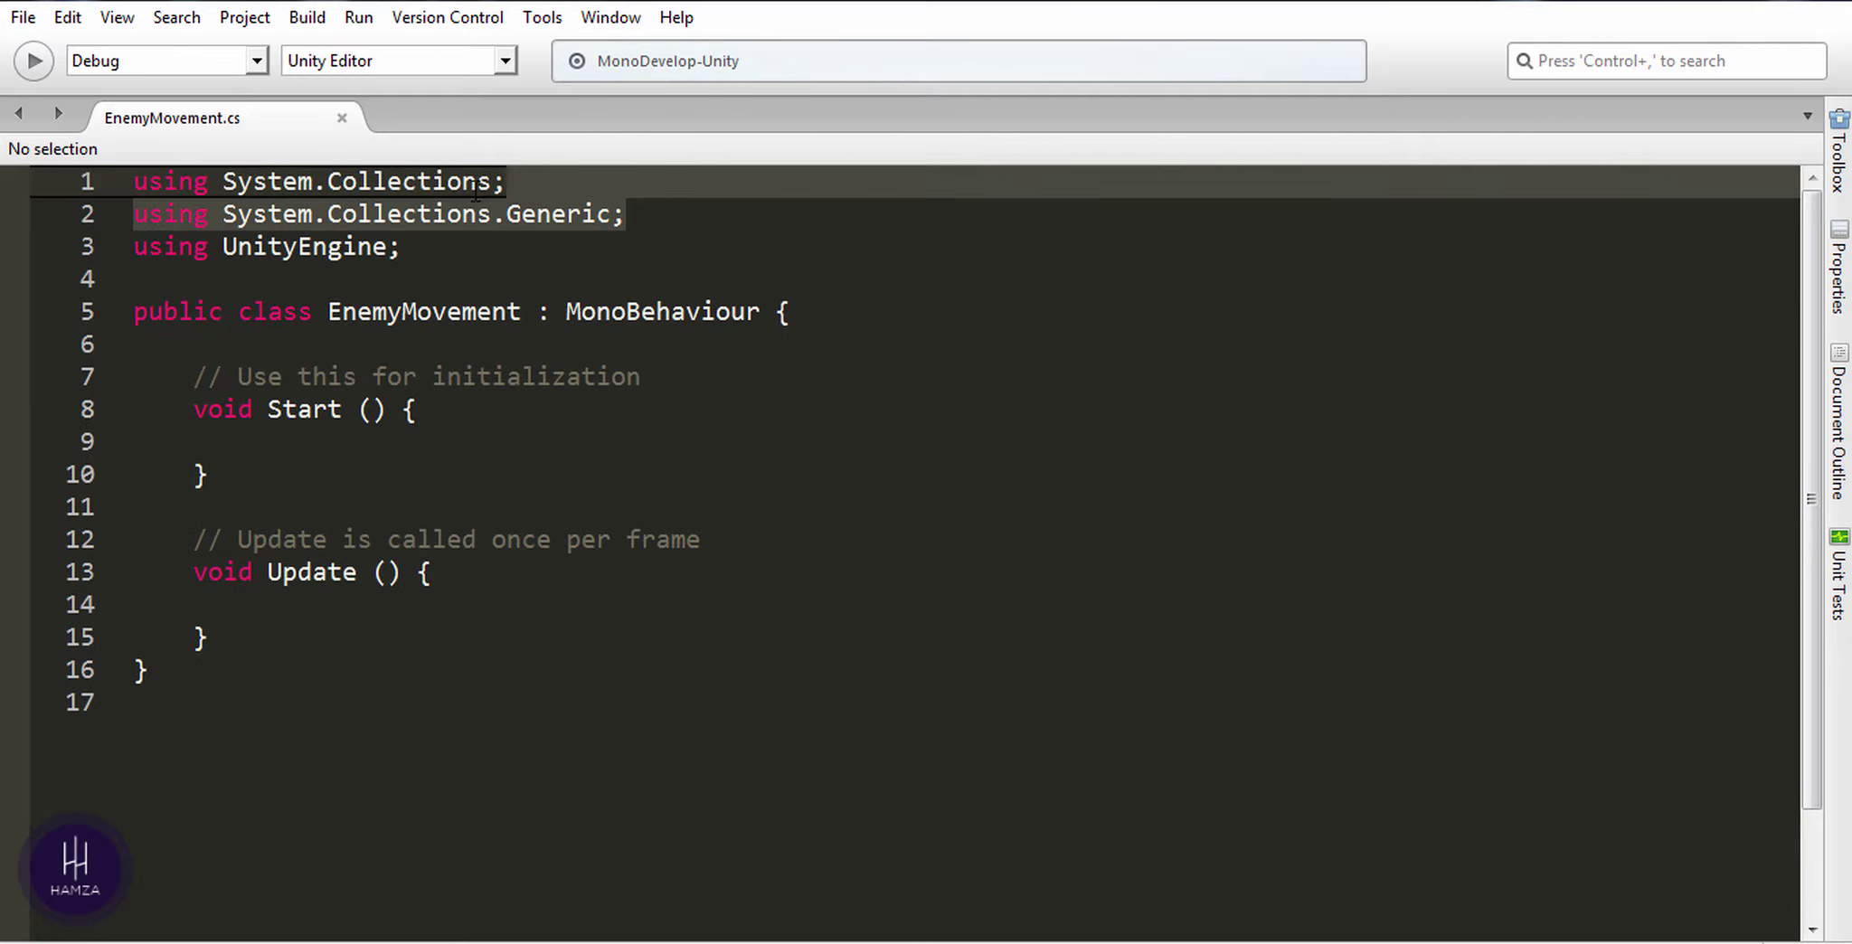
key("Delete")
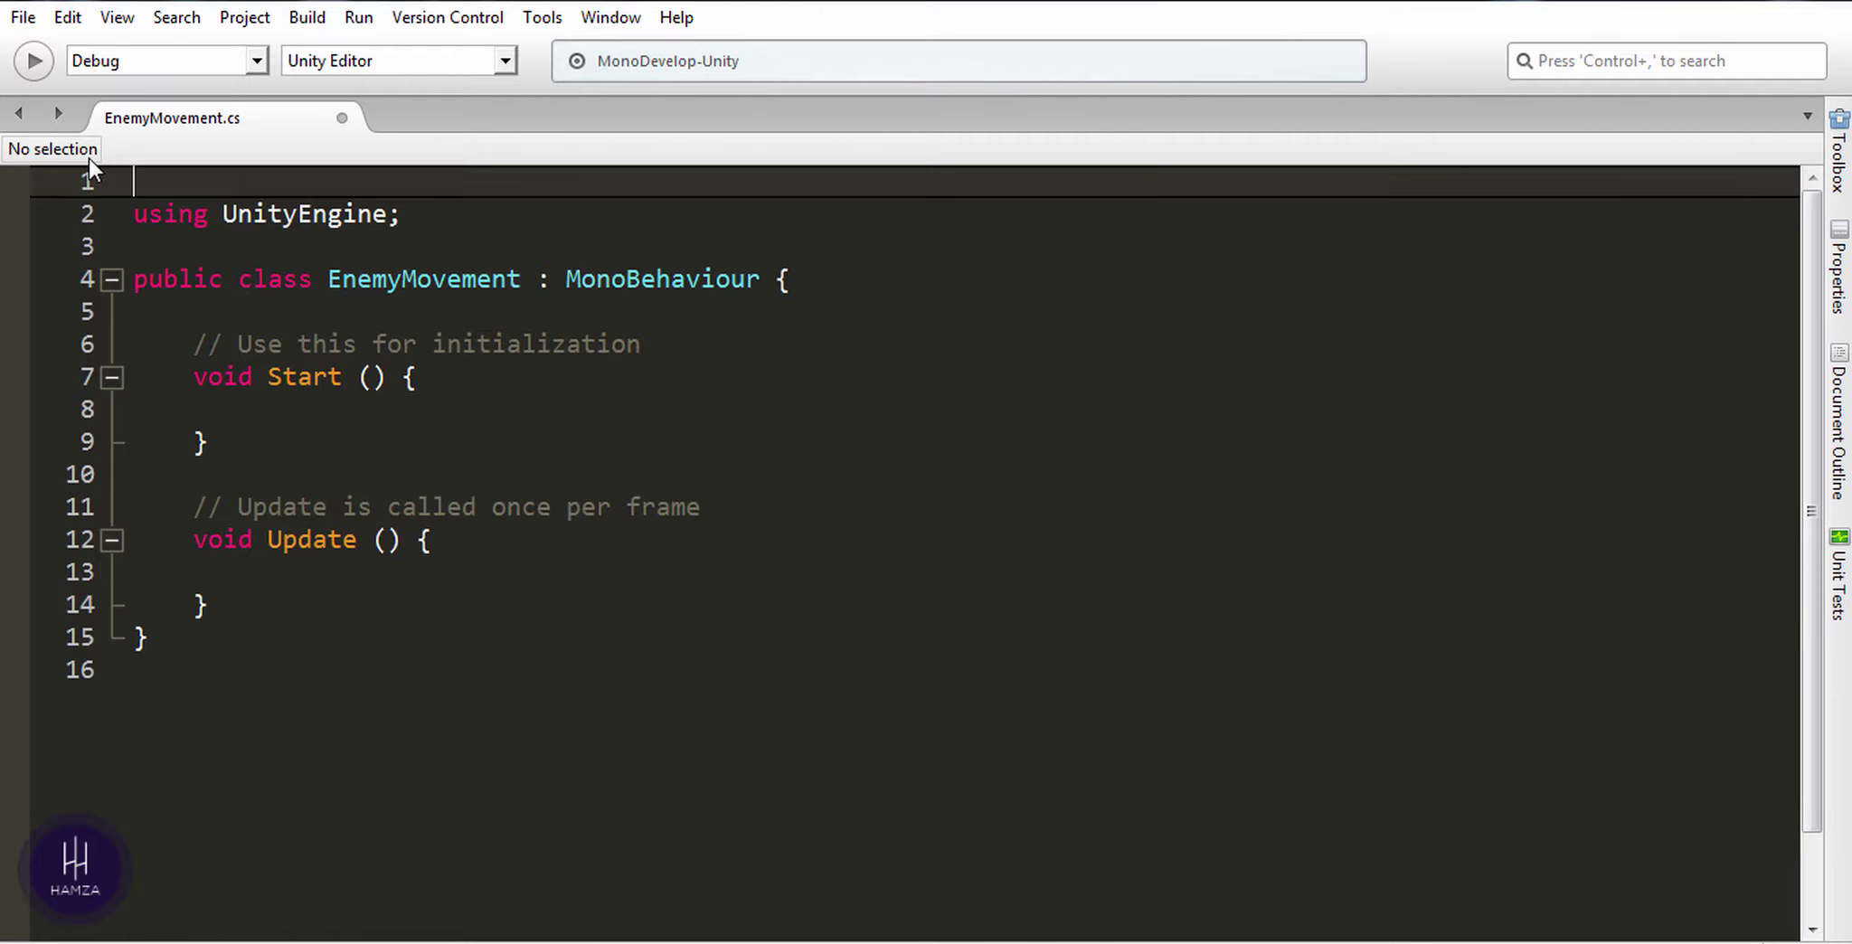
key("Delete")
left_click(417, 199)
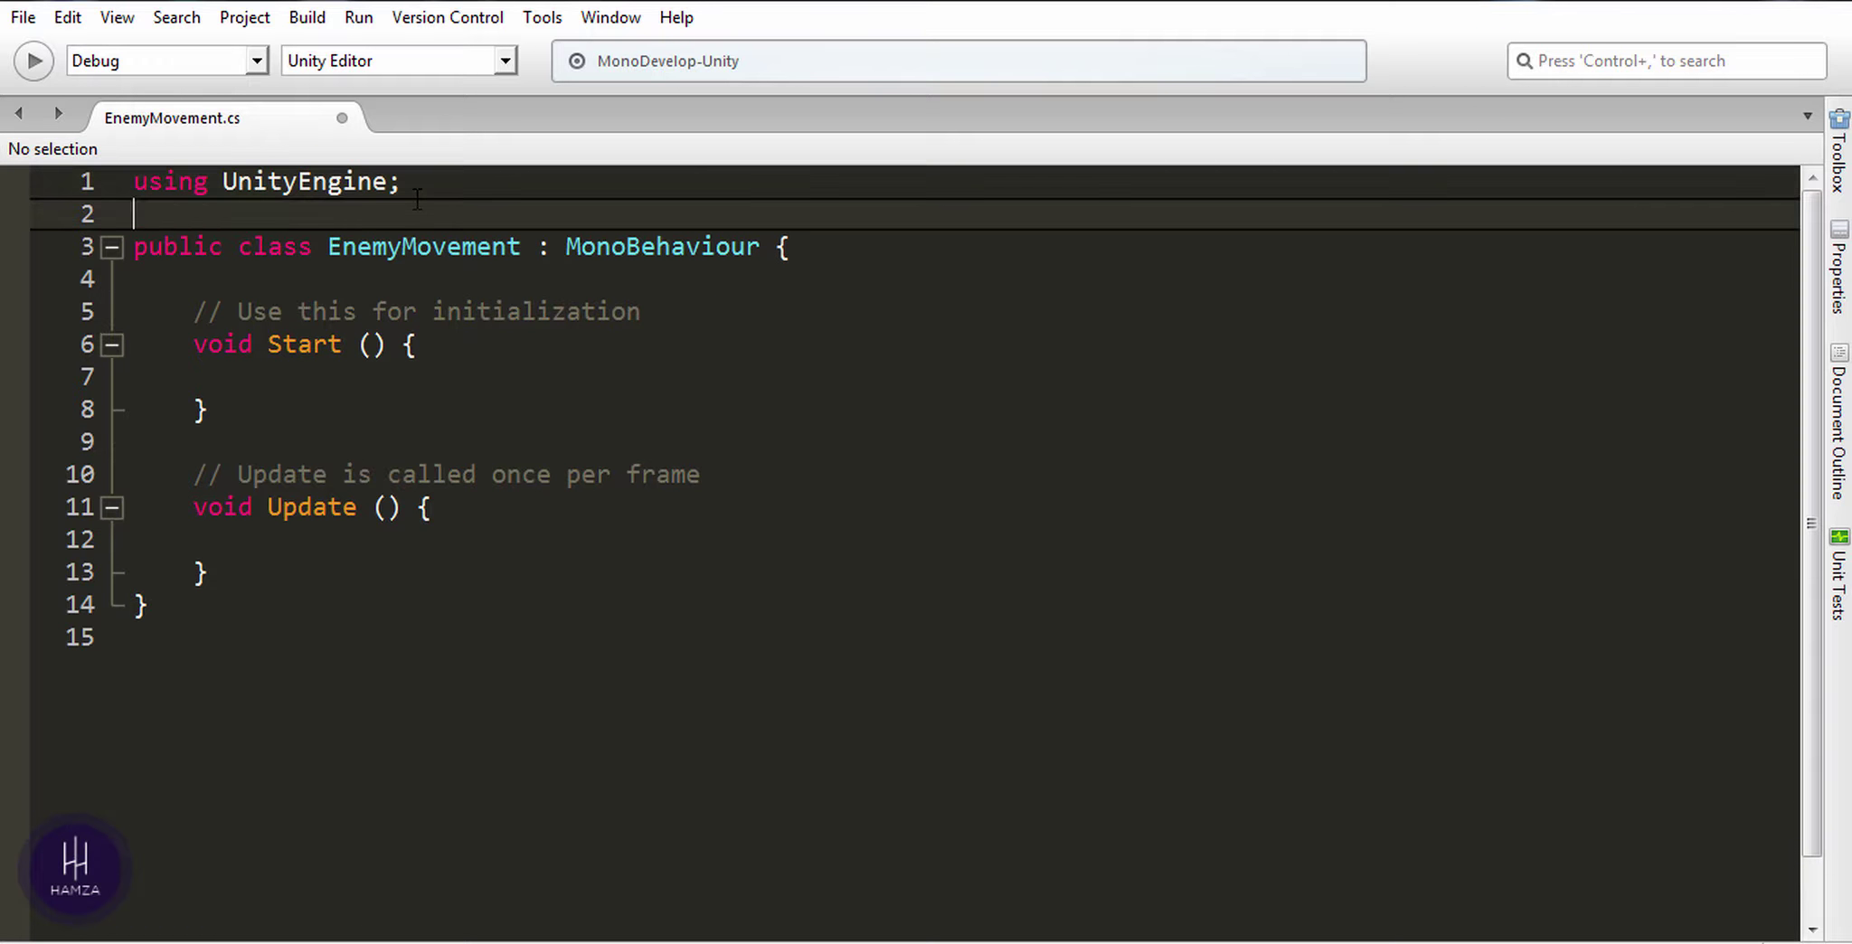
left_click_drag(193, 443, 276, 295)
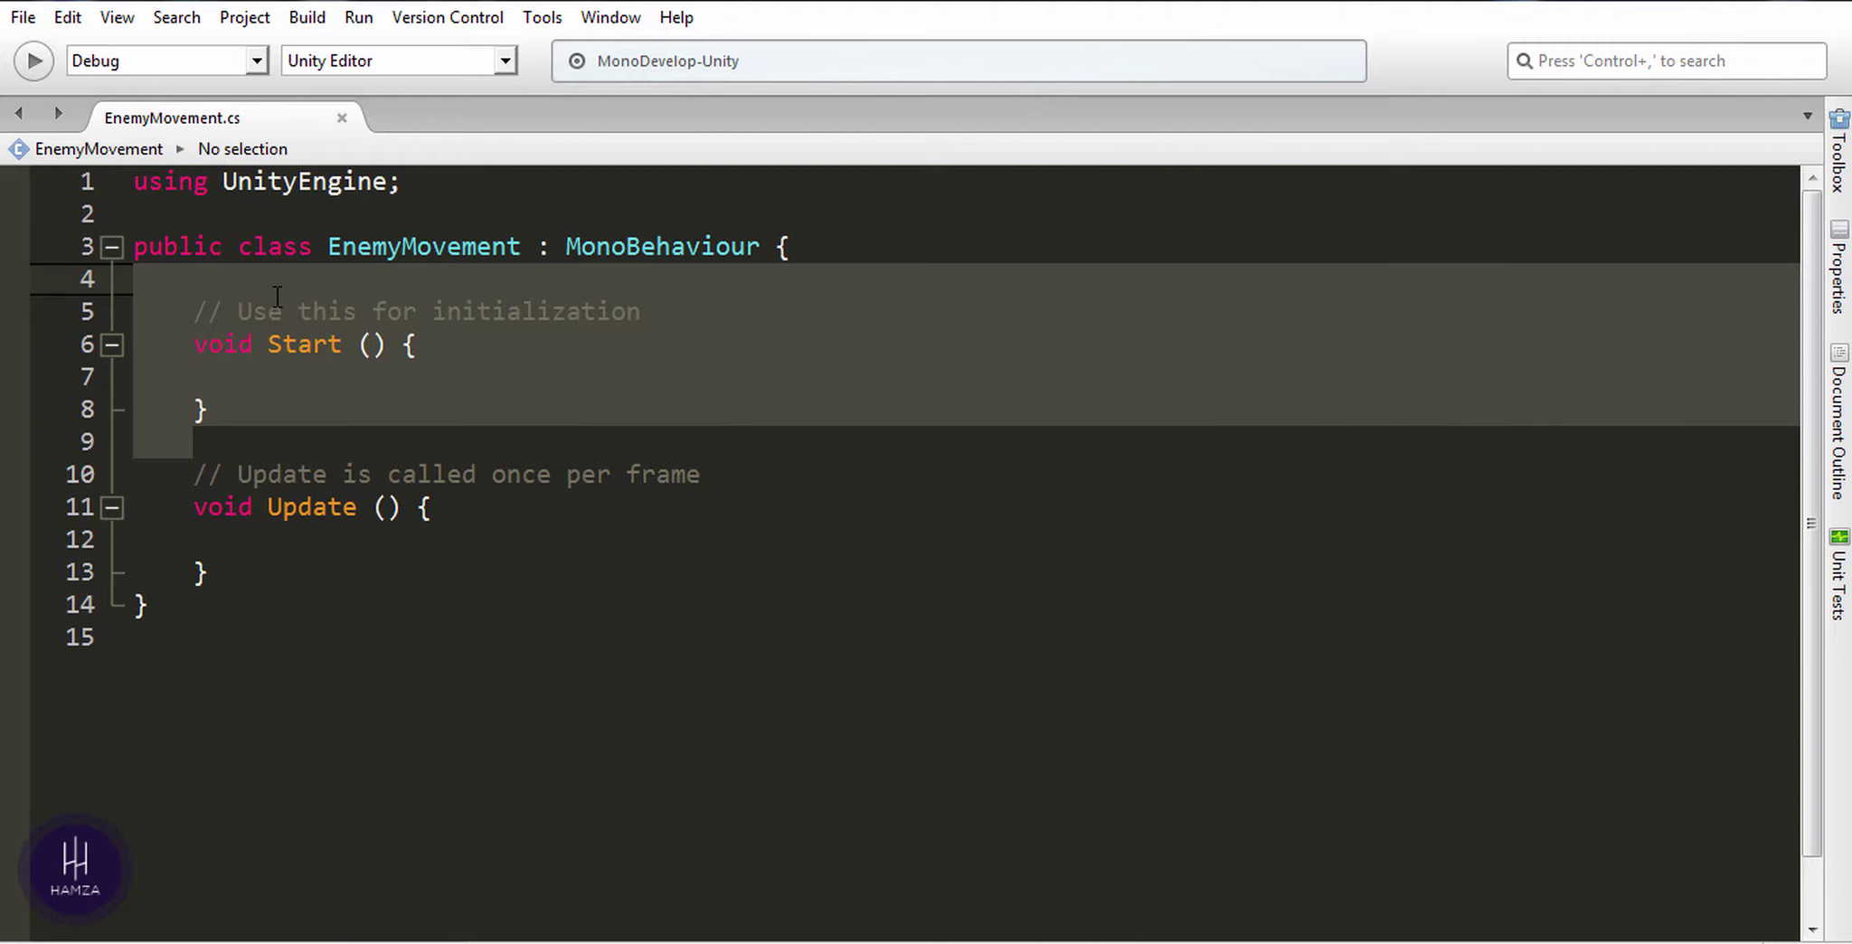
key("Delete")
Step: Copy PlayerMovement's moveSpeed and rotationSpeed field declarations
key("Return")
key("Return")
left_click(254, 303)
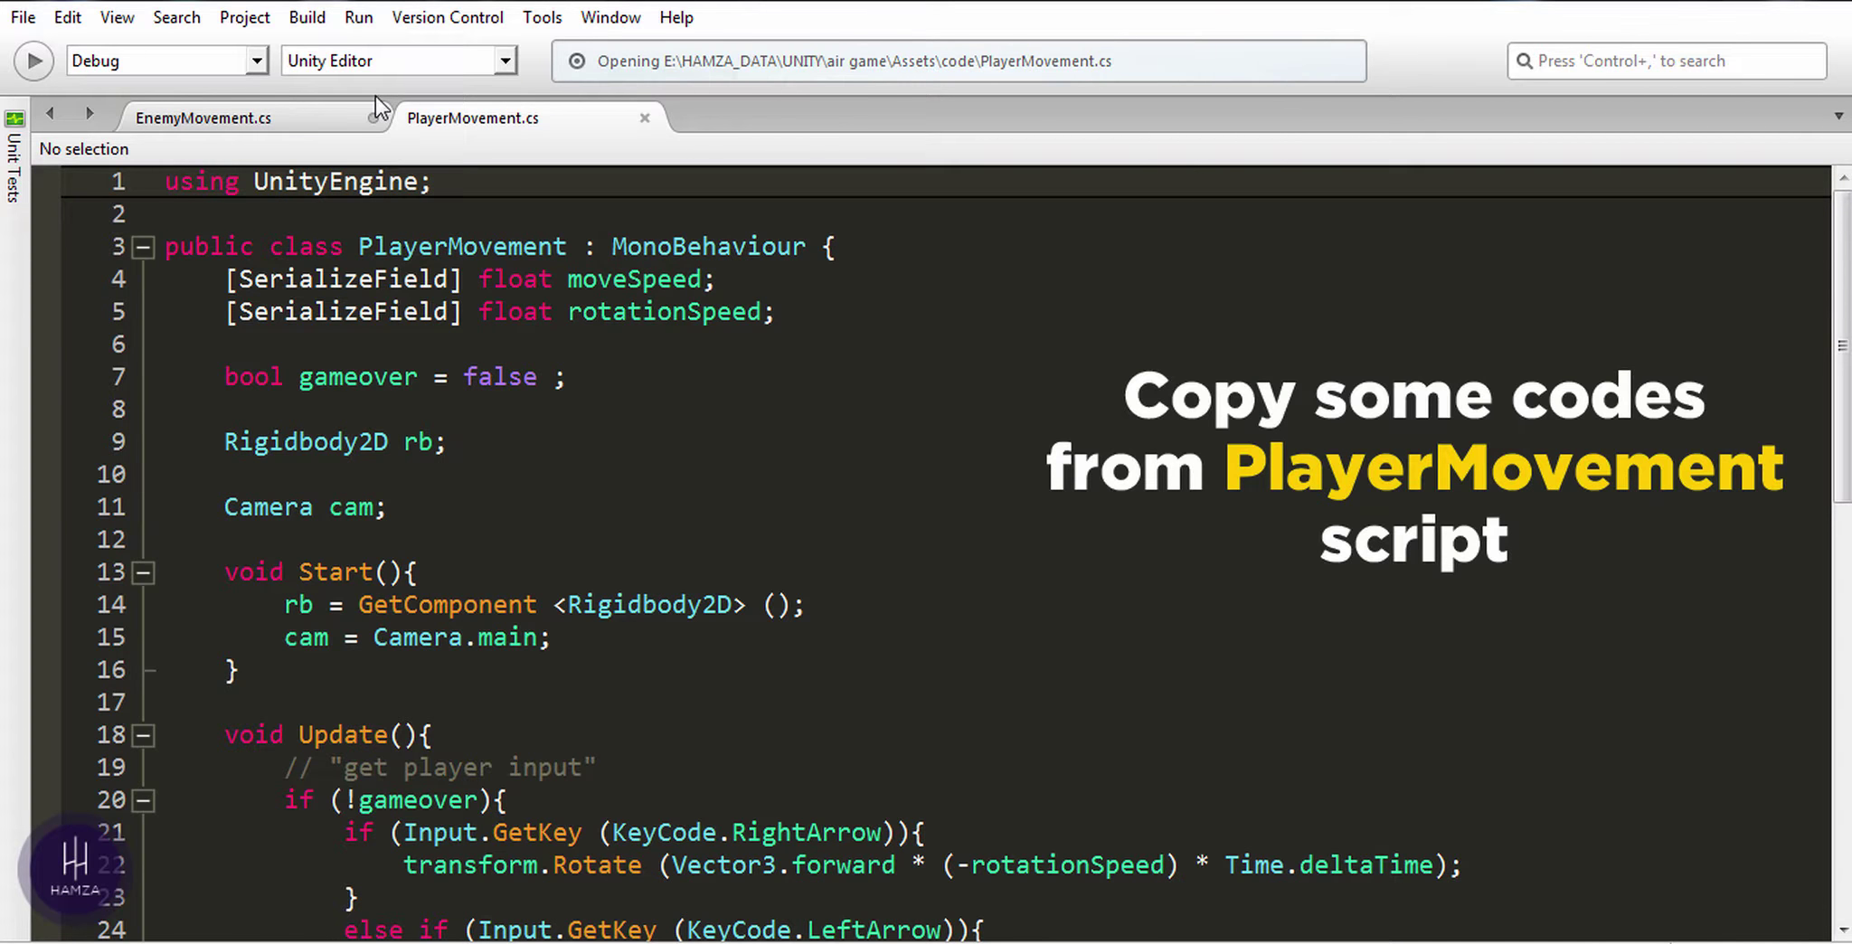
left_click_drag(222, 275, 791, 312)
key("ctrl+c")
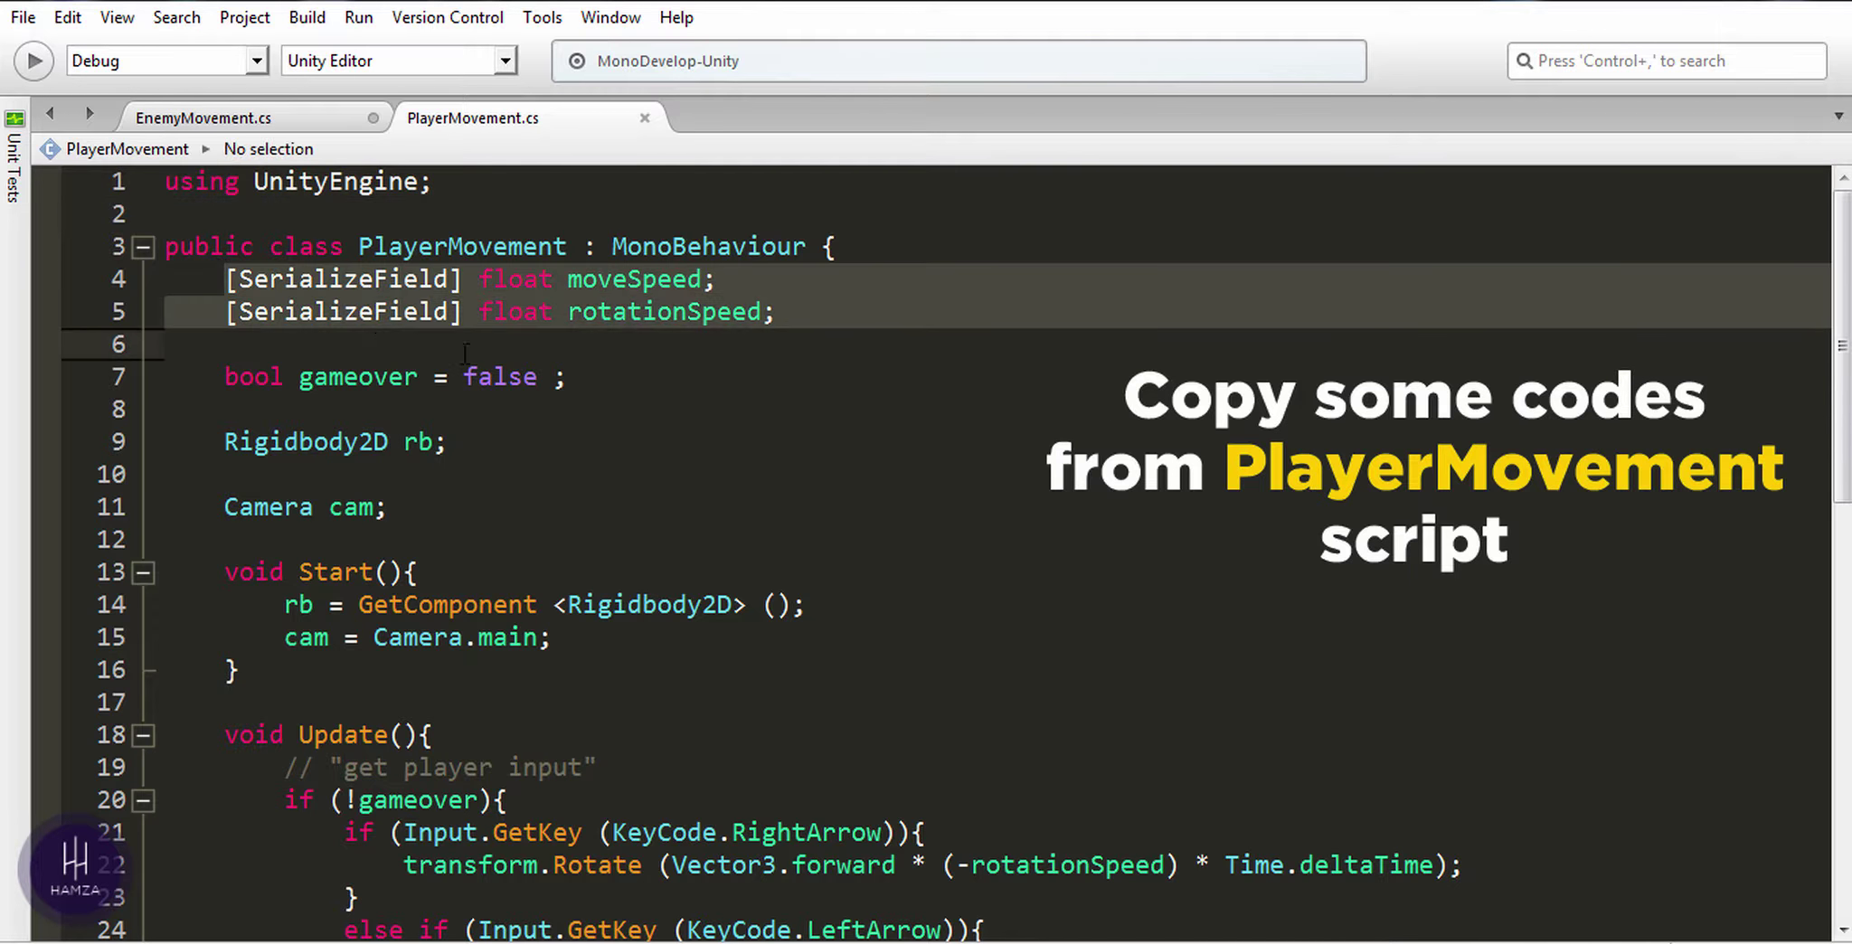
Step: Paste the moveSpeed and rotationSpeed fields into EnemyMovement at line 4
left_click(250, 121)
left_click(359, 285)
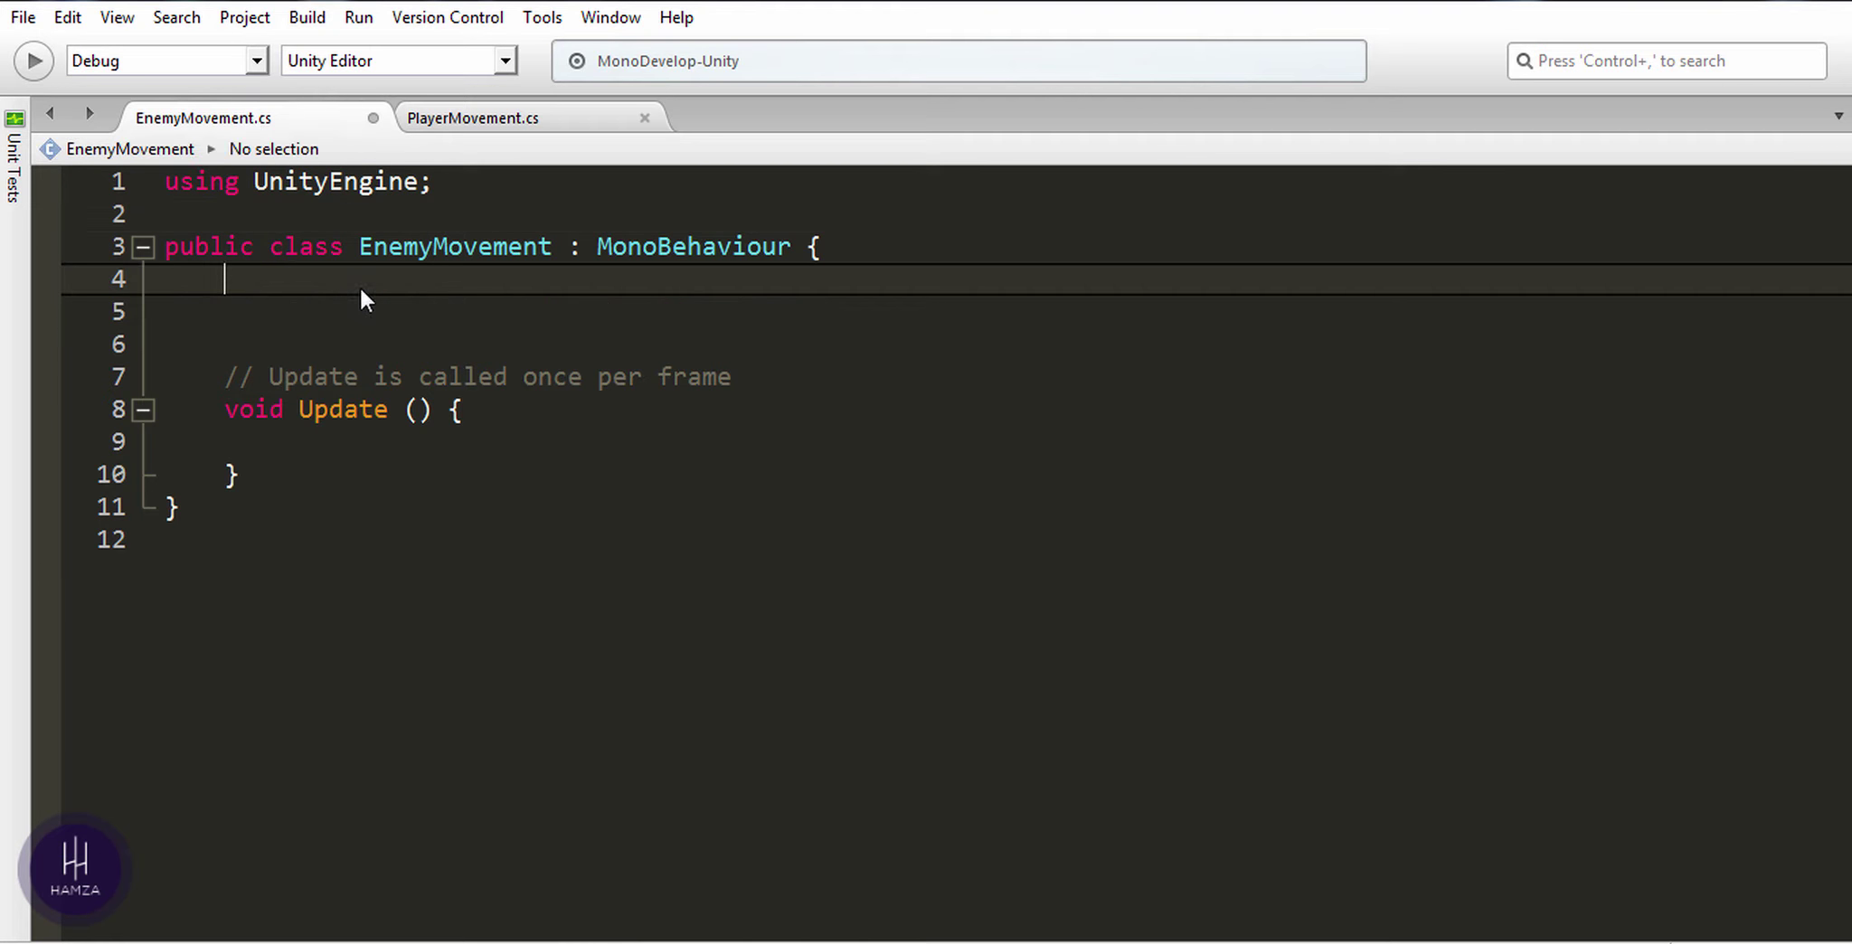
key("ctrl+v")
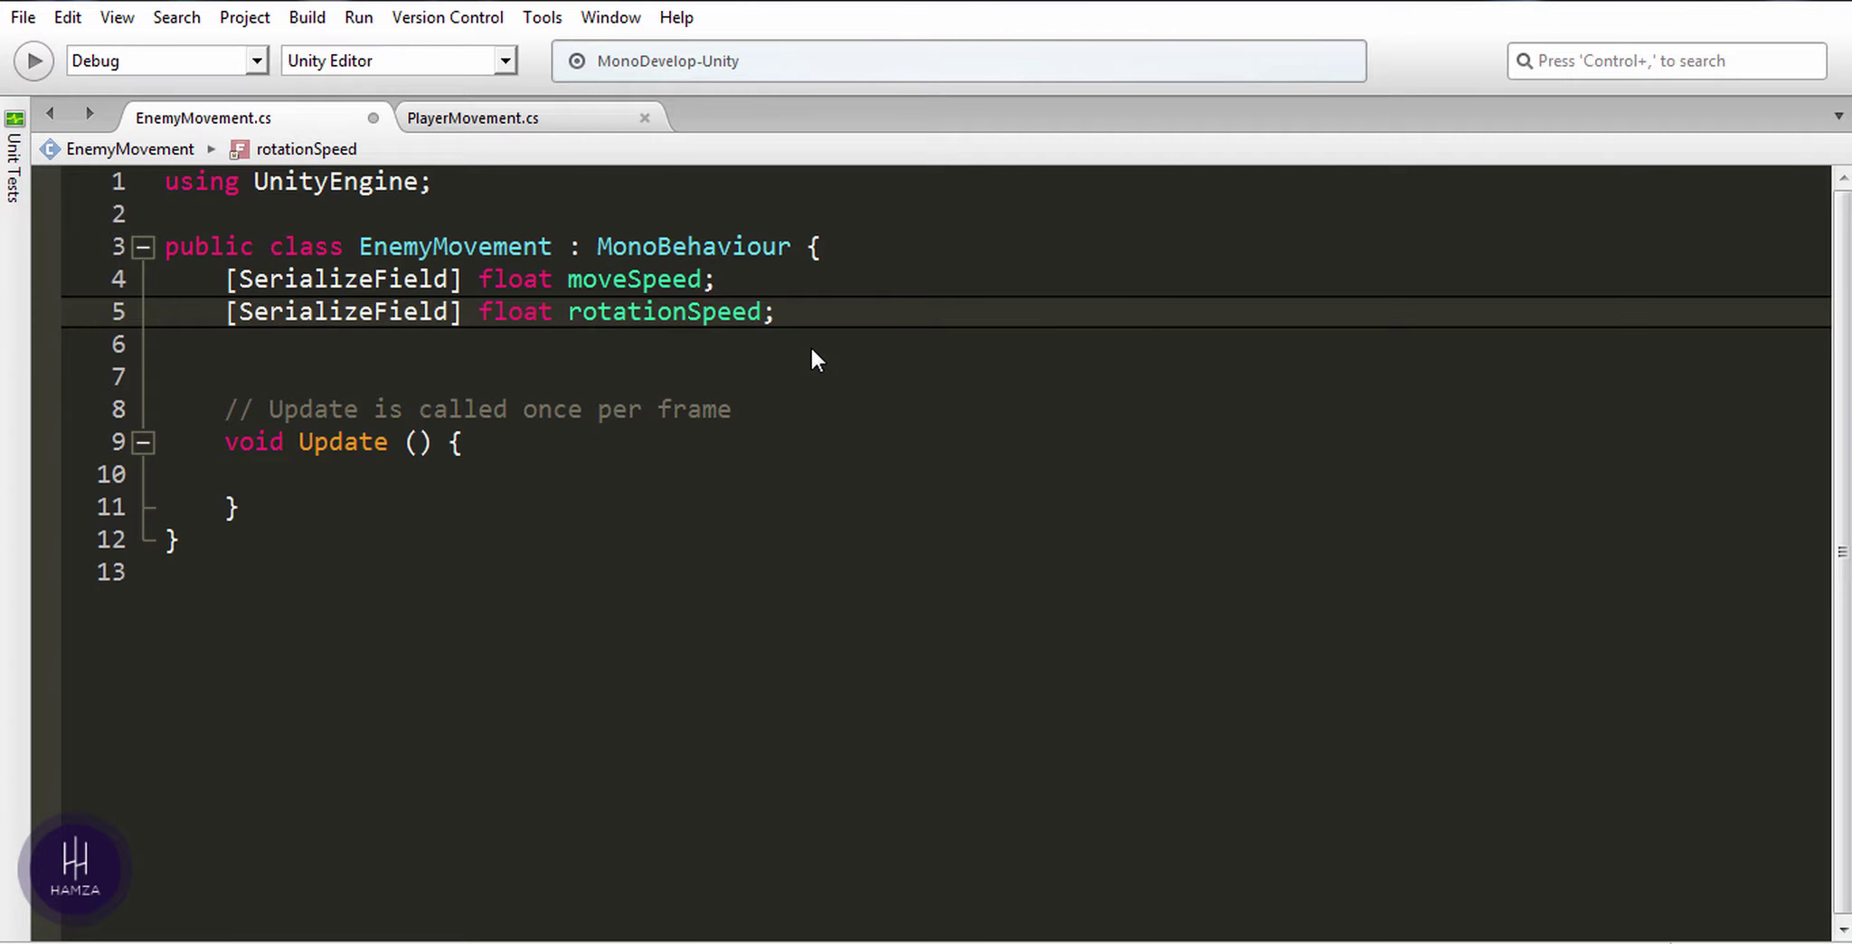
key("Return")
key("Return")
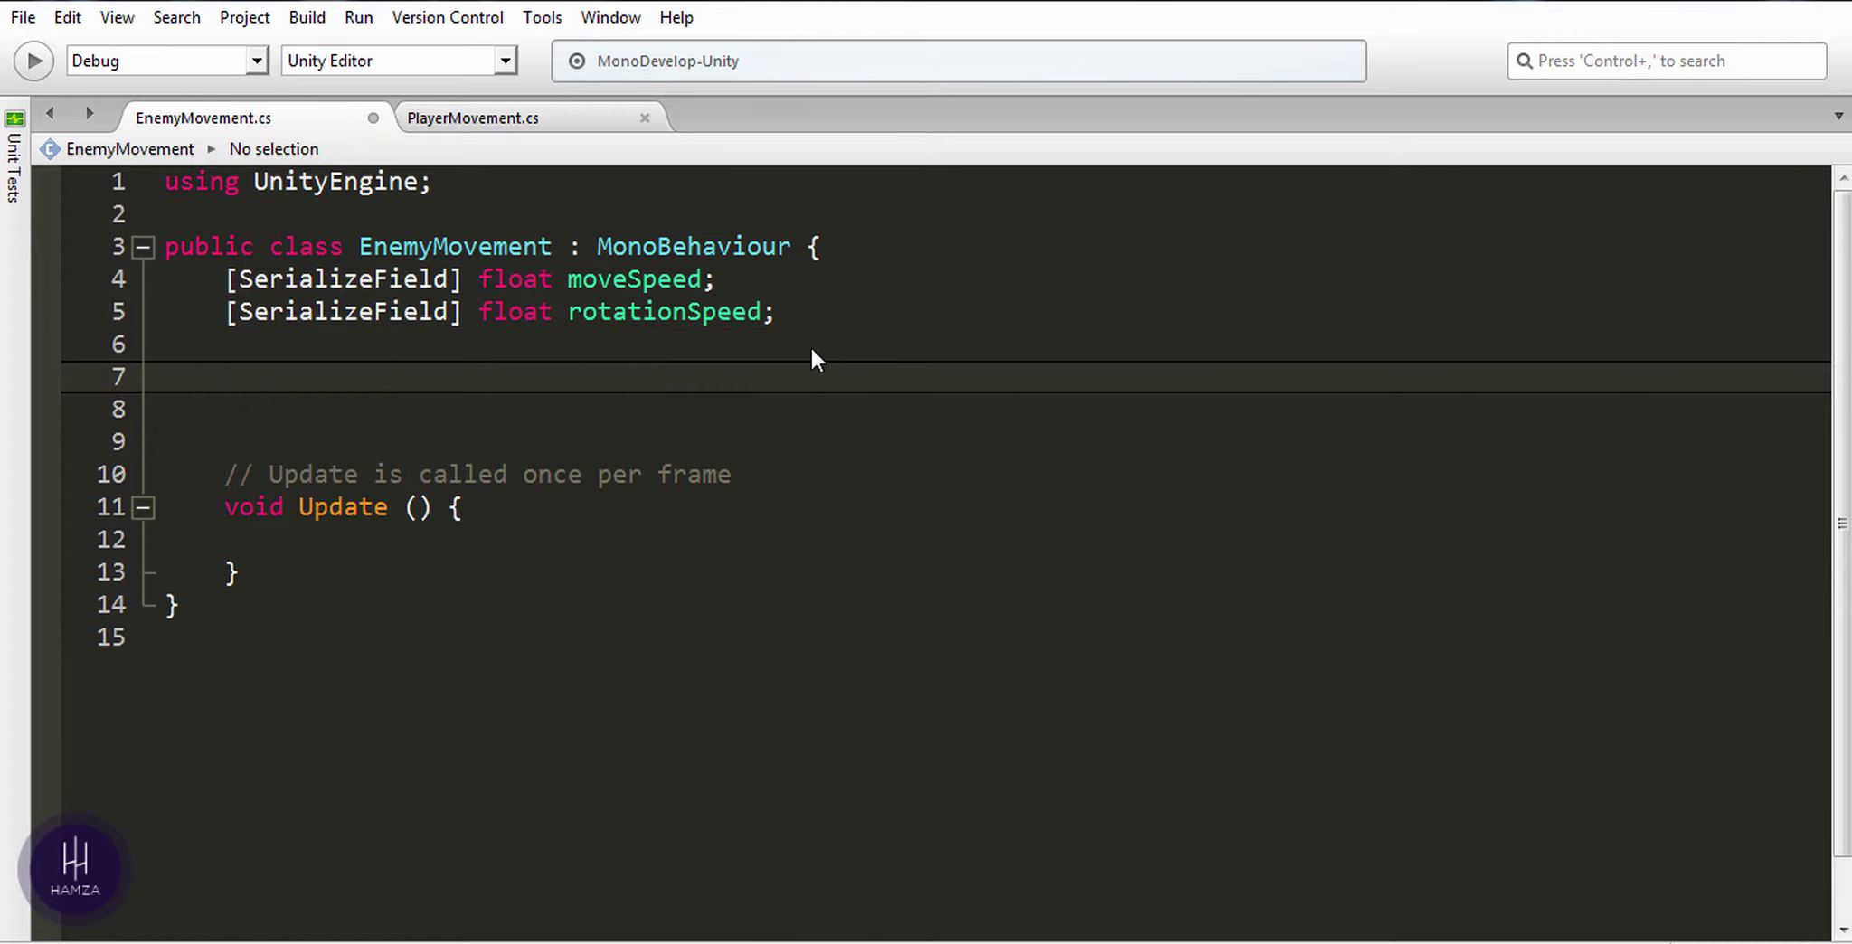
Step: Add a [SerializeField] Transform player field and a Rigidbody2D rb; line below it
type("[")
type("SerializeField] ")
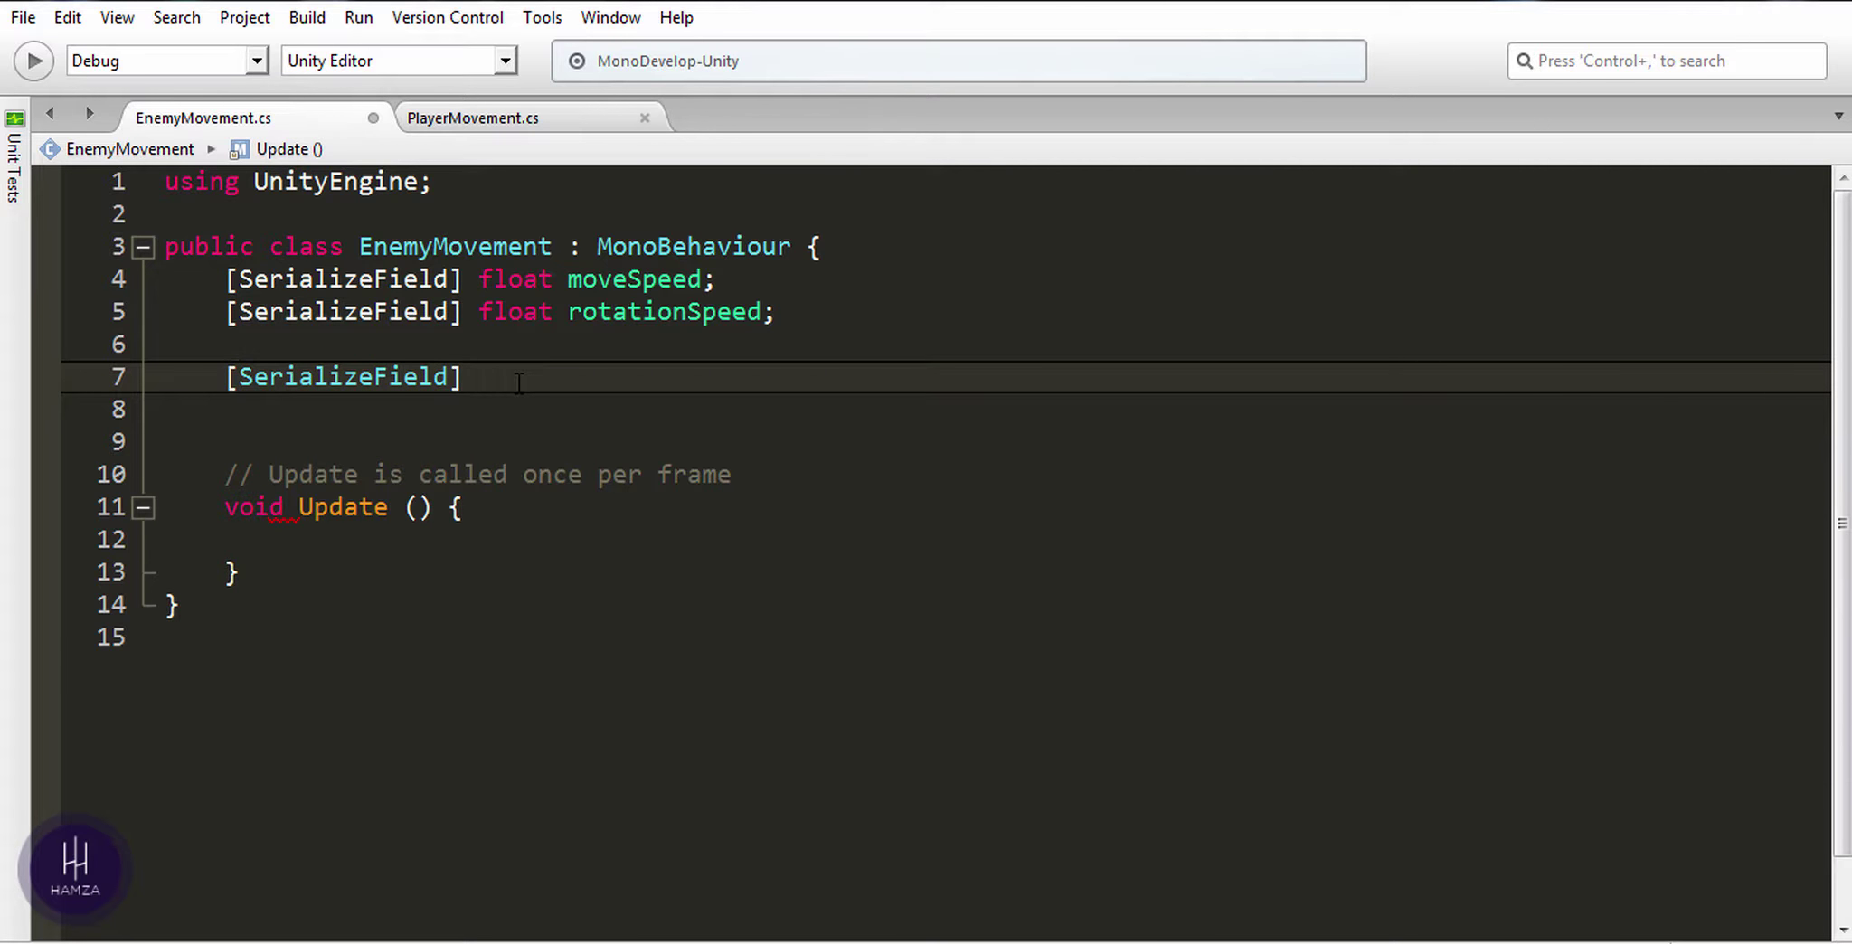
type("Transform ")
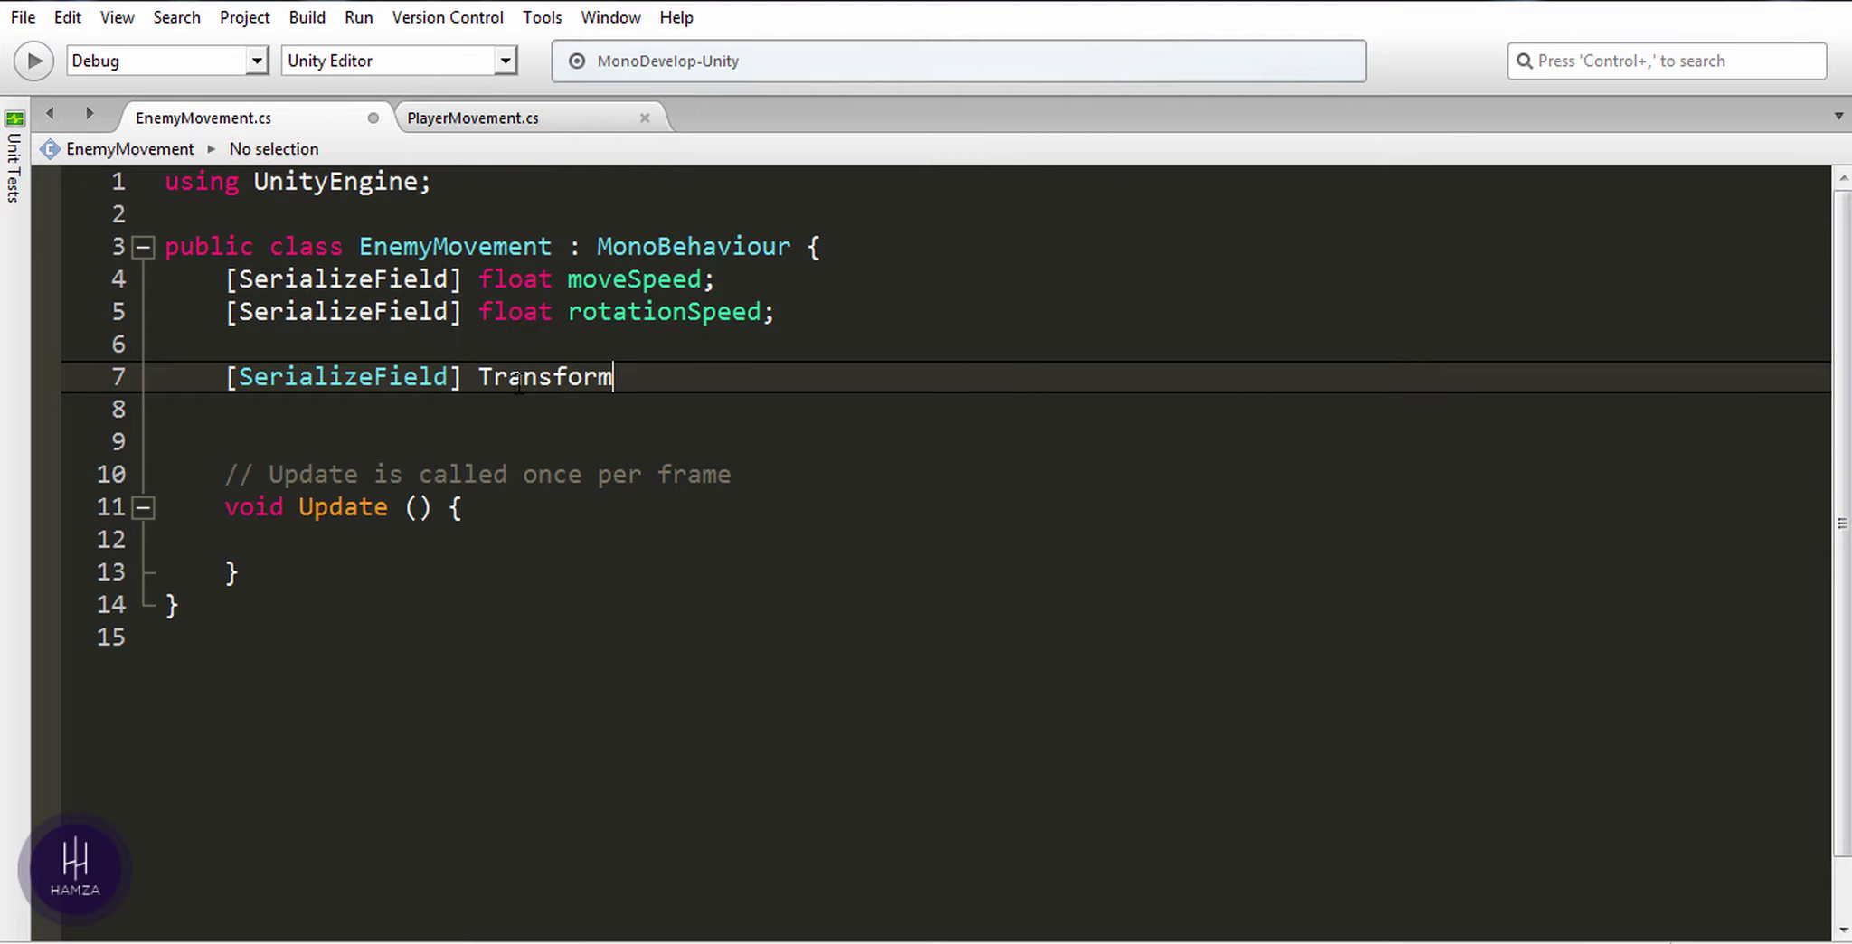
type("Player")
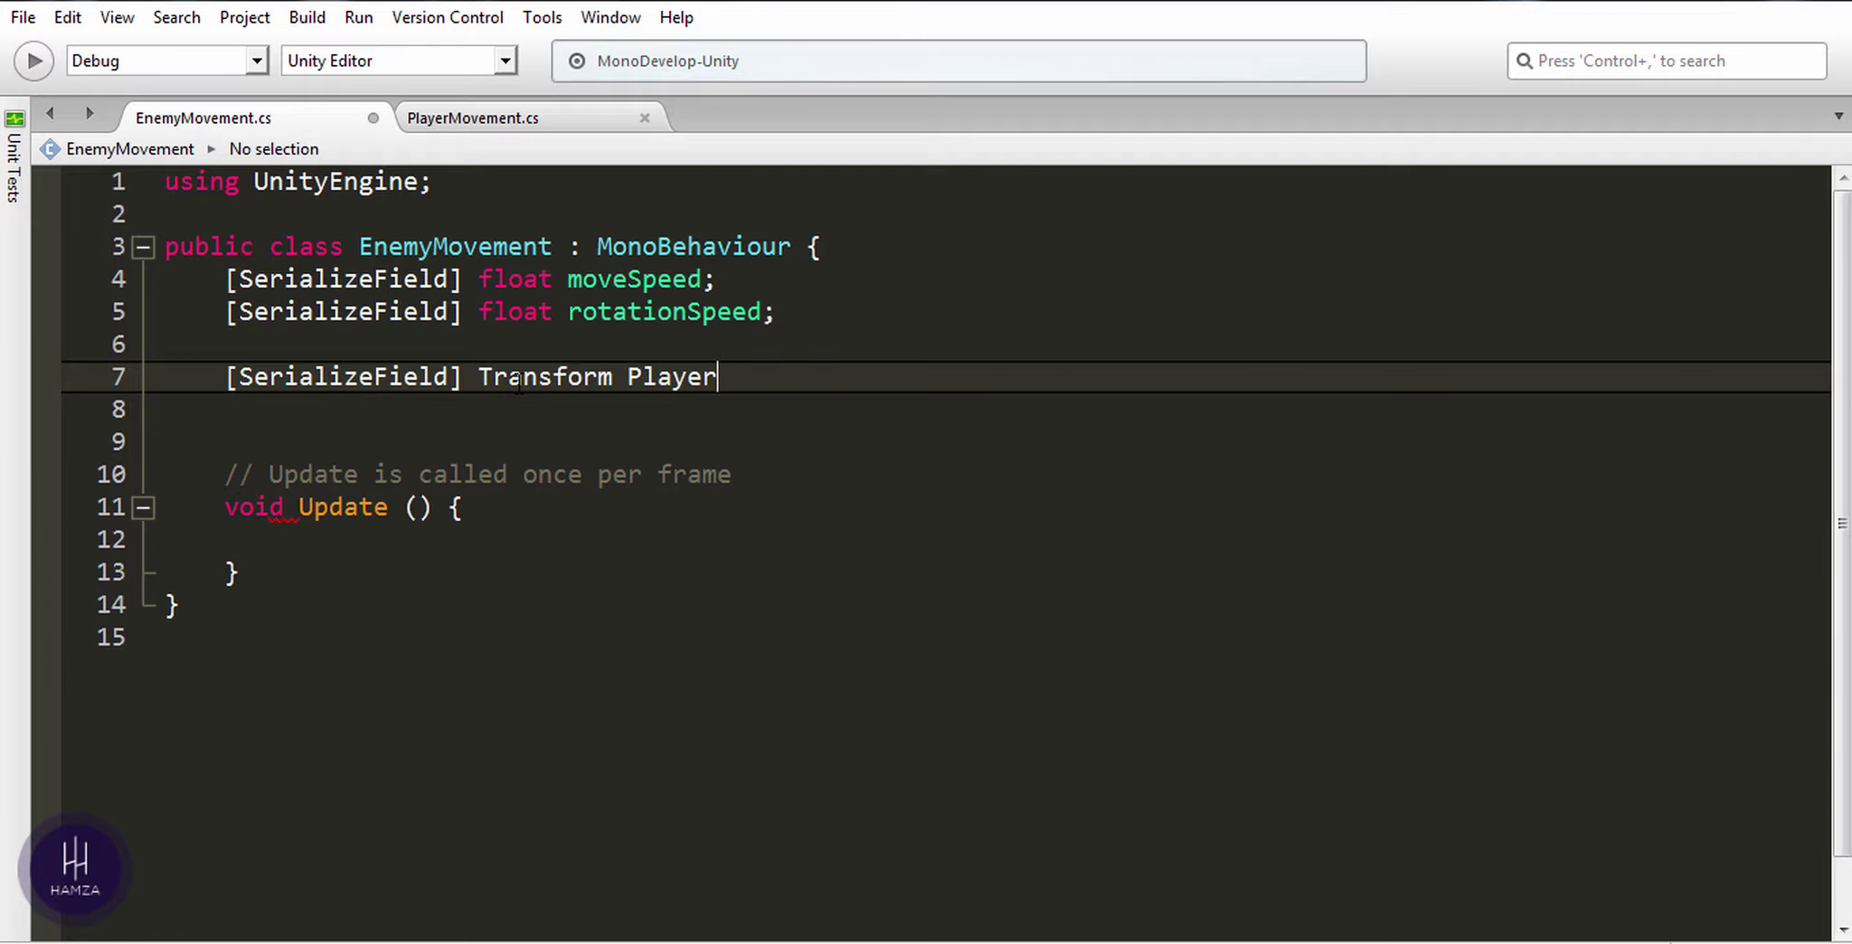
type(";")
left_click(639, 379)
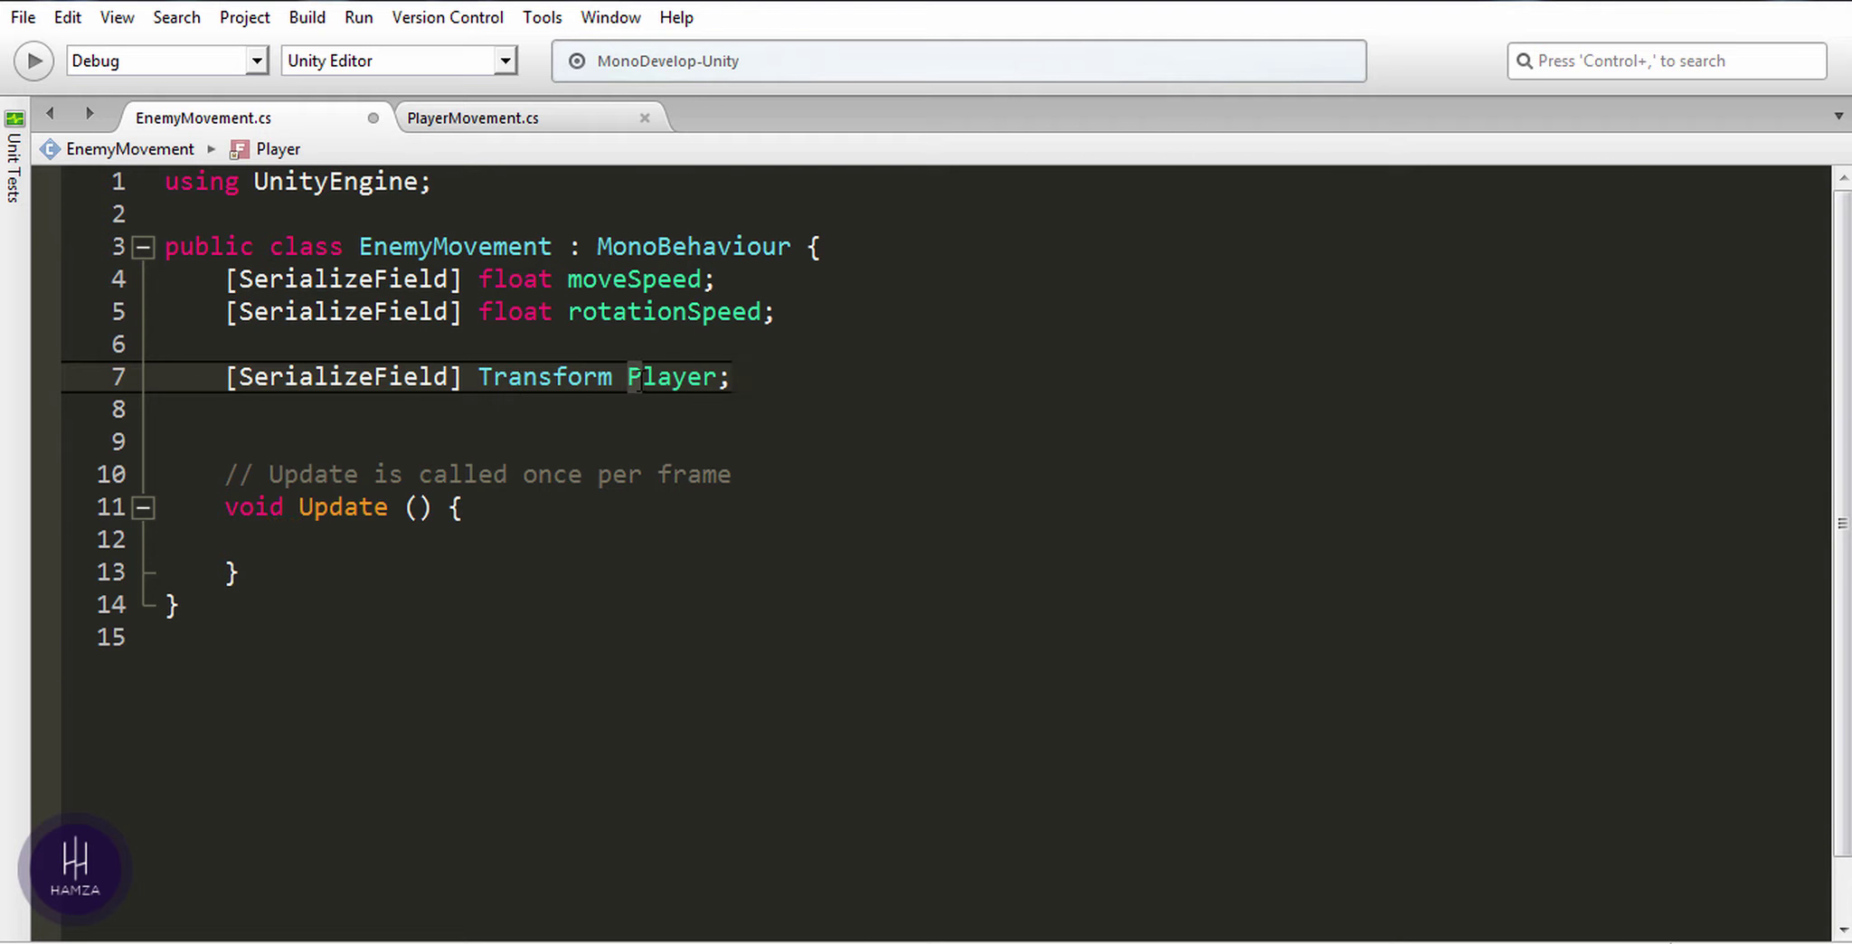
key("BackSpace")
type("p")
left_click(790, 380)
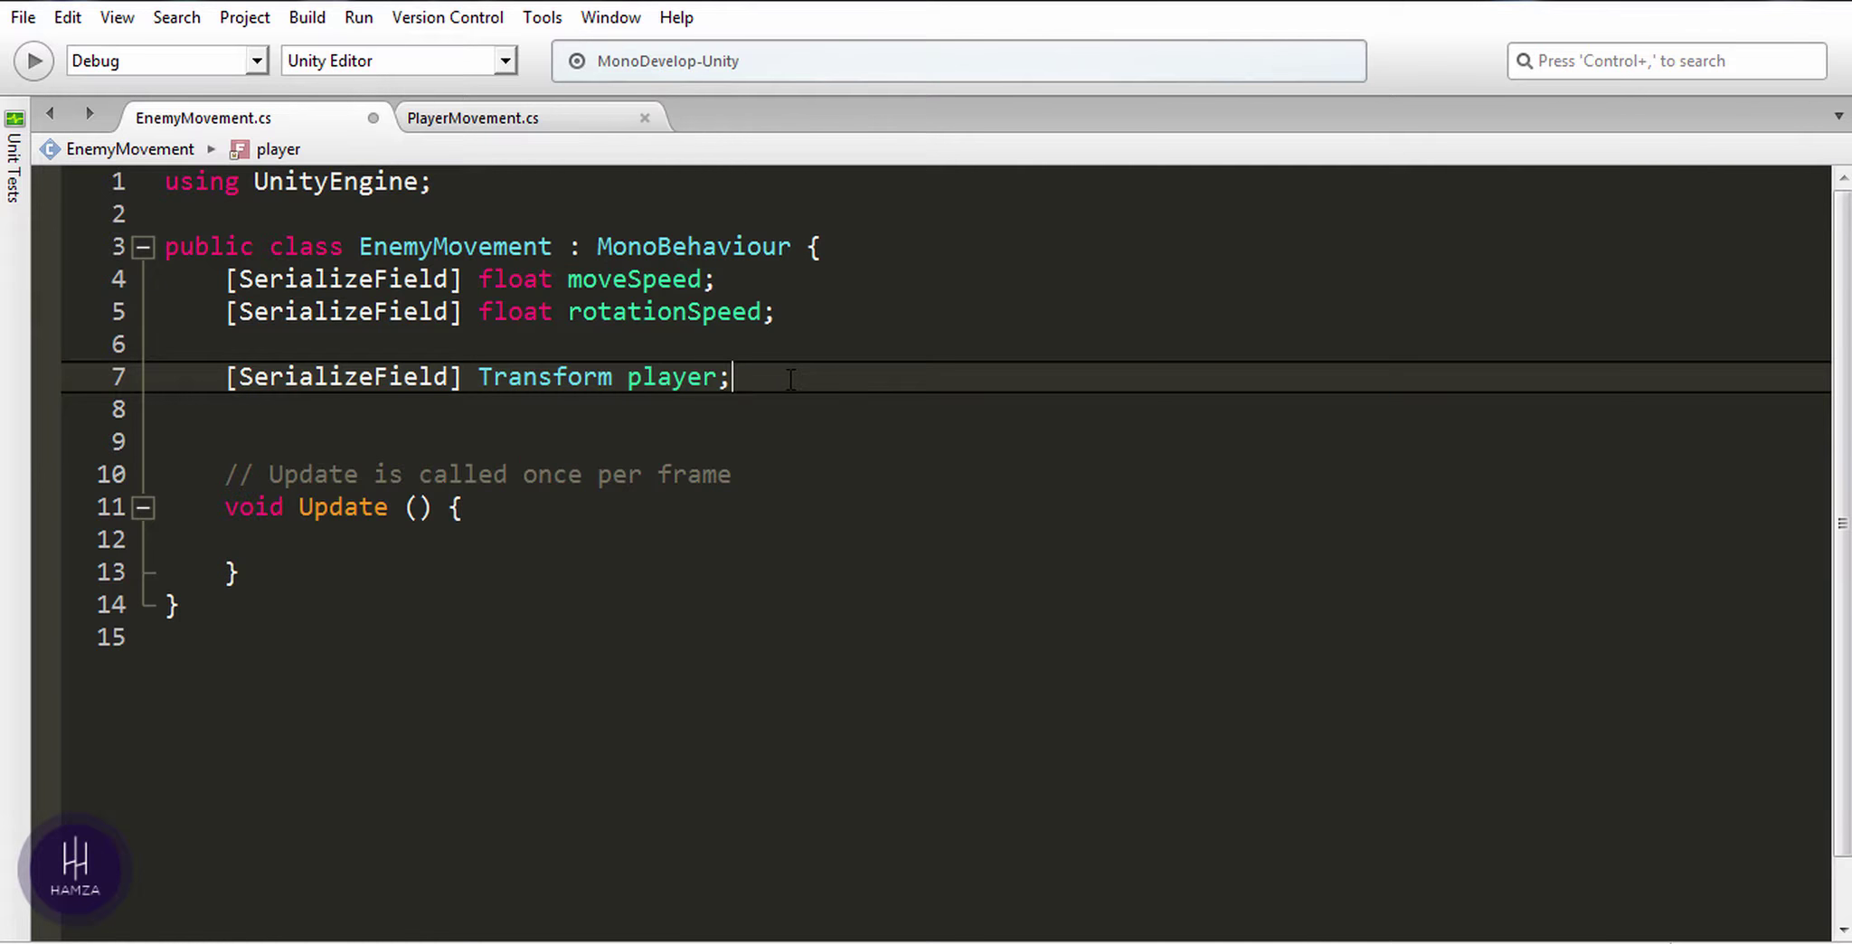
key("Return")
type("R")
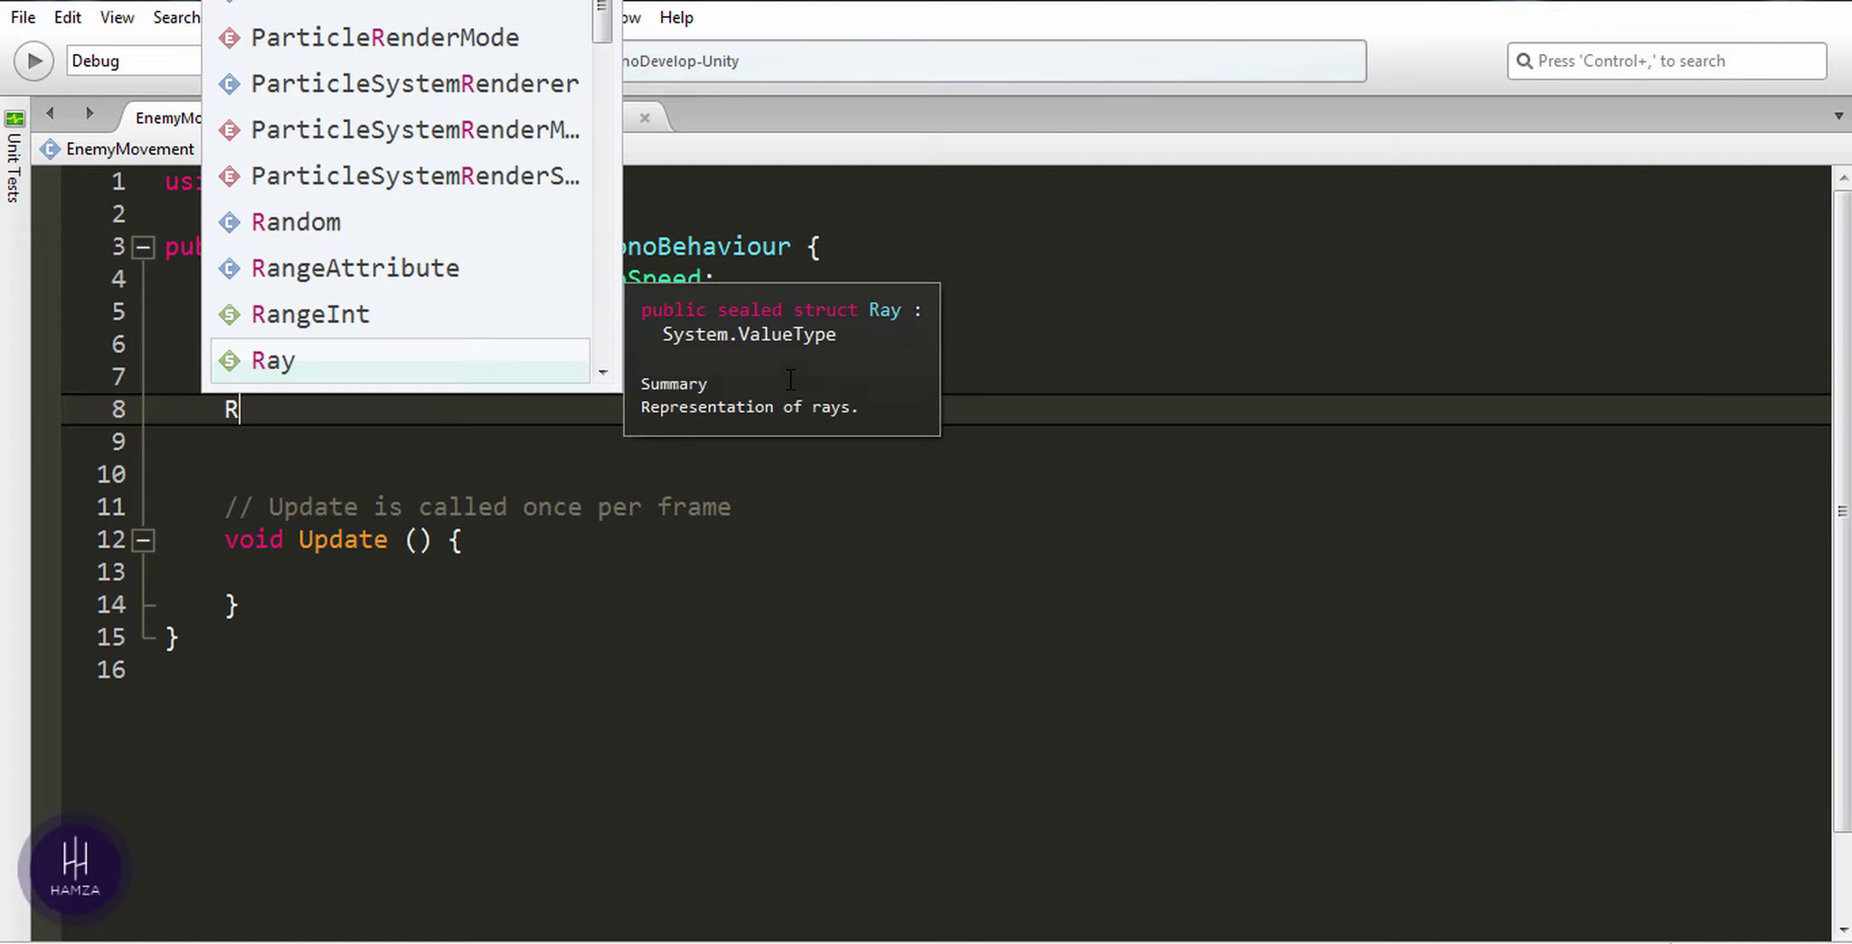
type("igidbody")
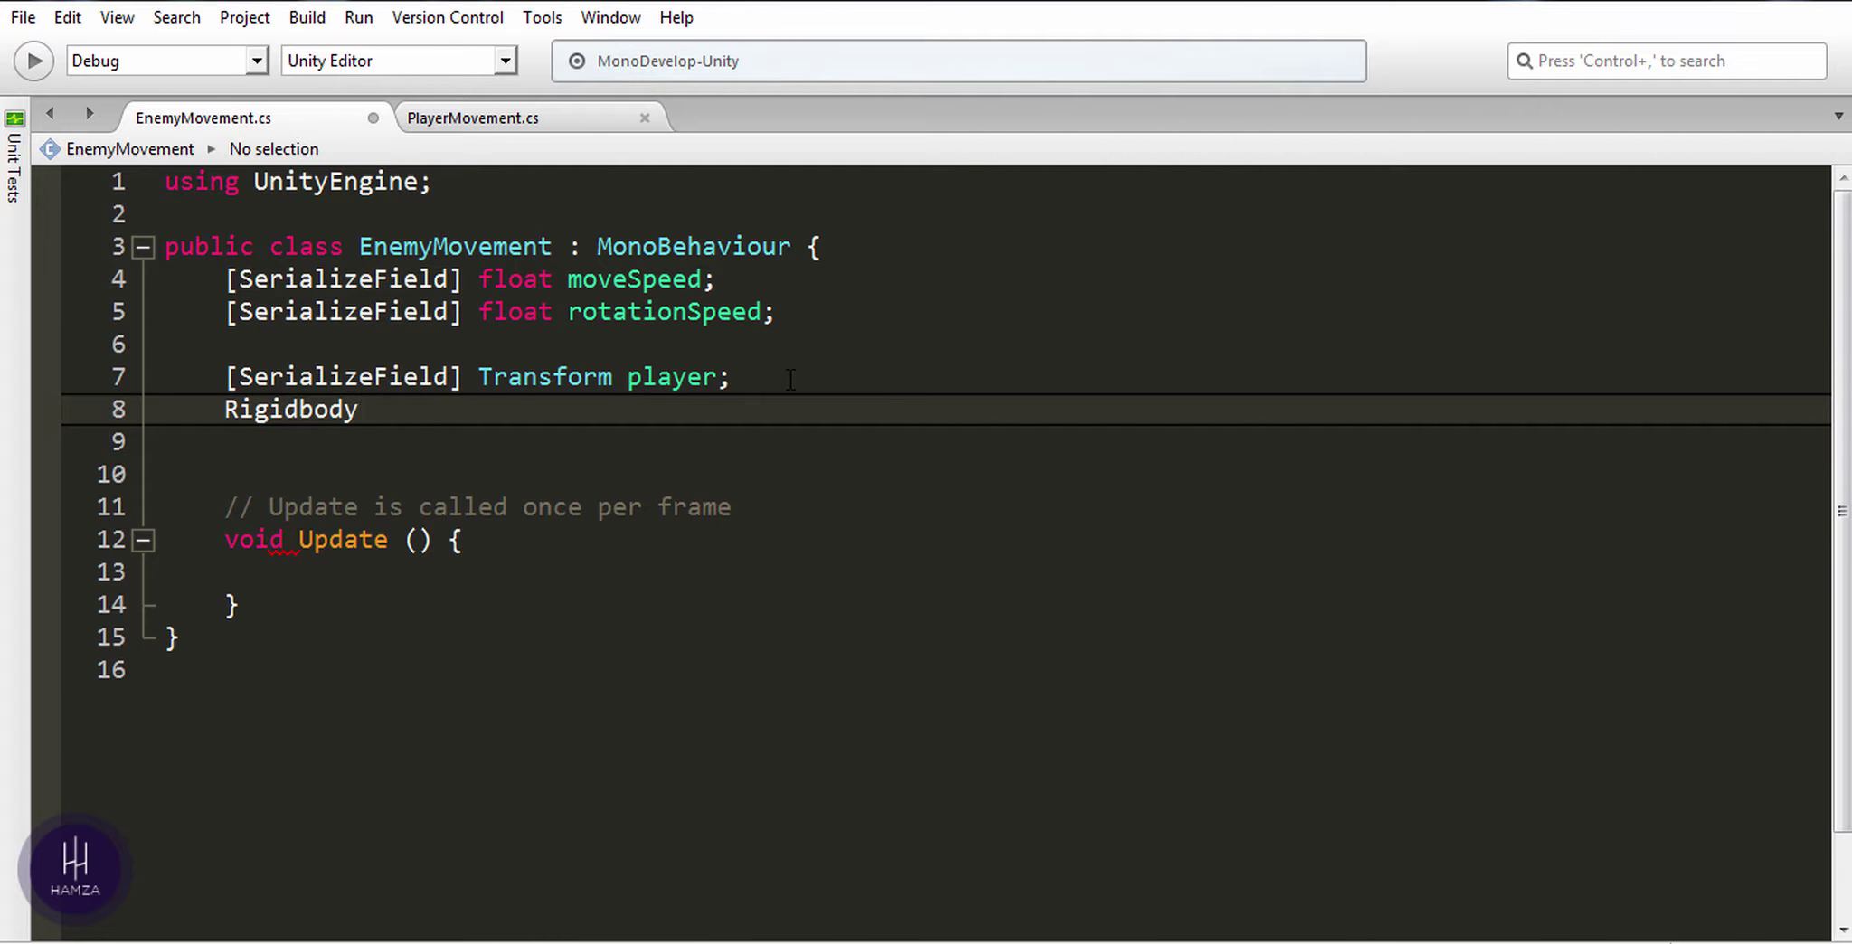
type("2D rb")
type(";")
Step: Copy PlayerMovement's Start method into EnemyMovement, removing the cam = Camera.main line
left_click(500, 119)
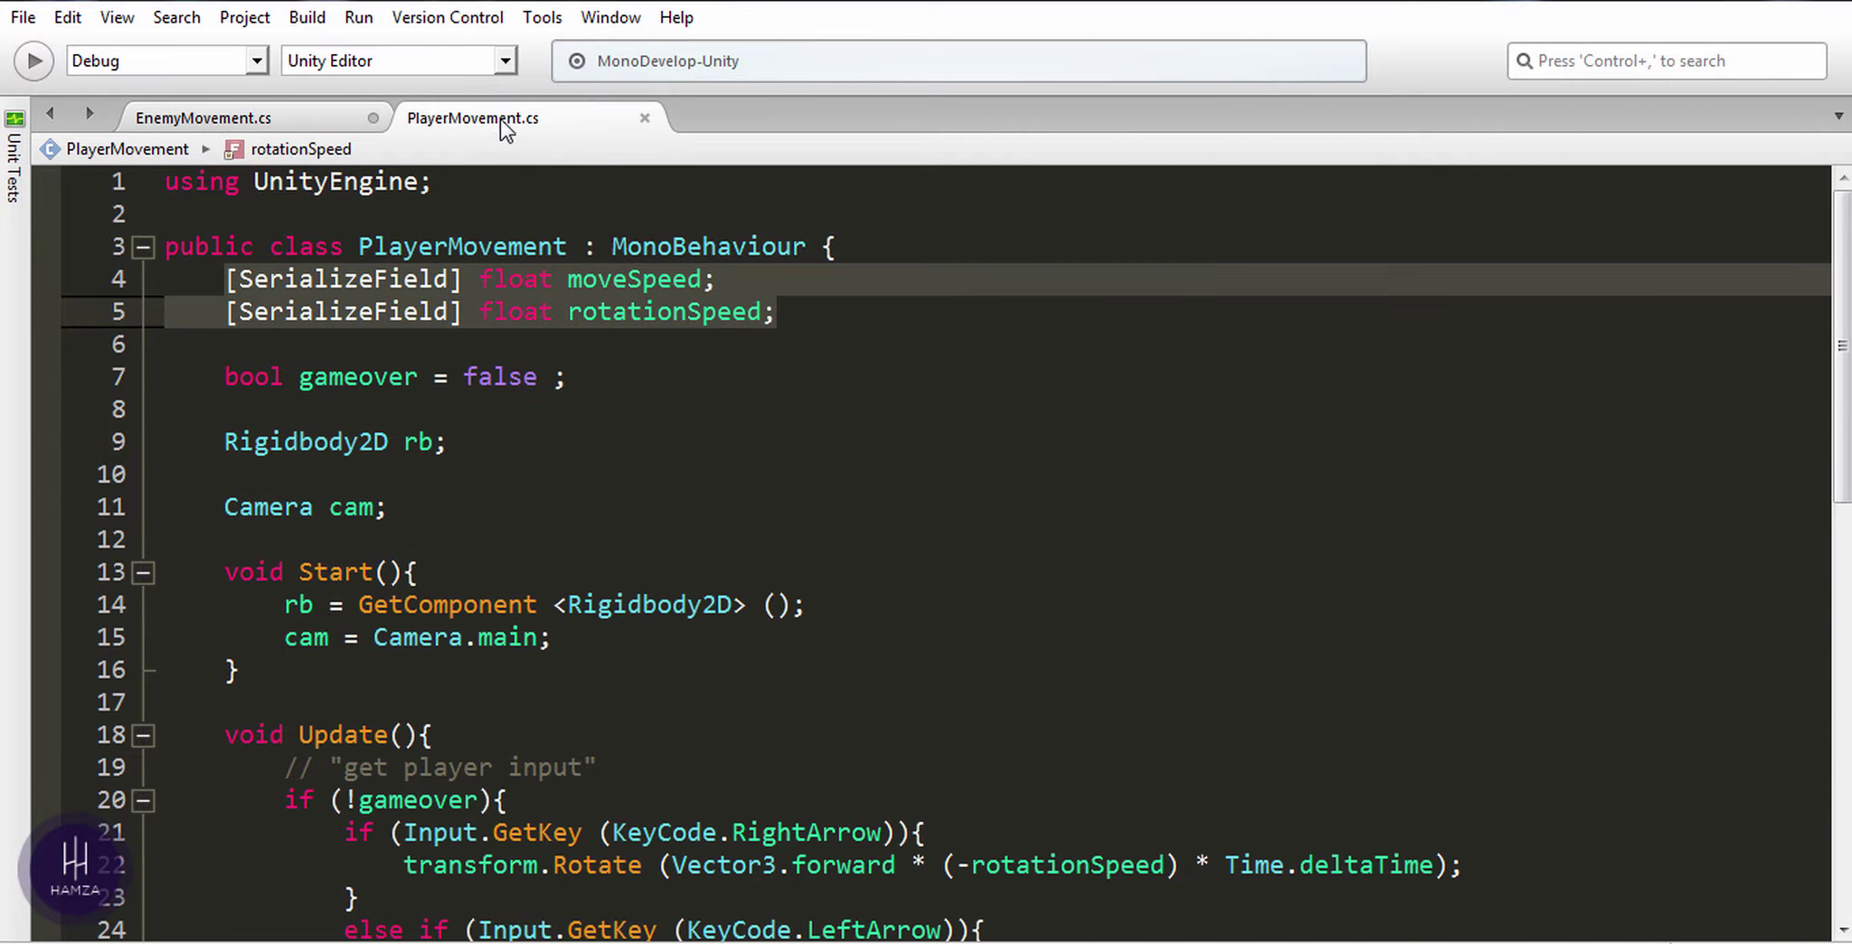
left_click_drag(330, 678, 226, 539)
key("ctrl+c")
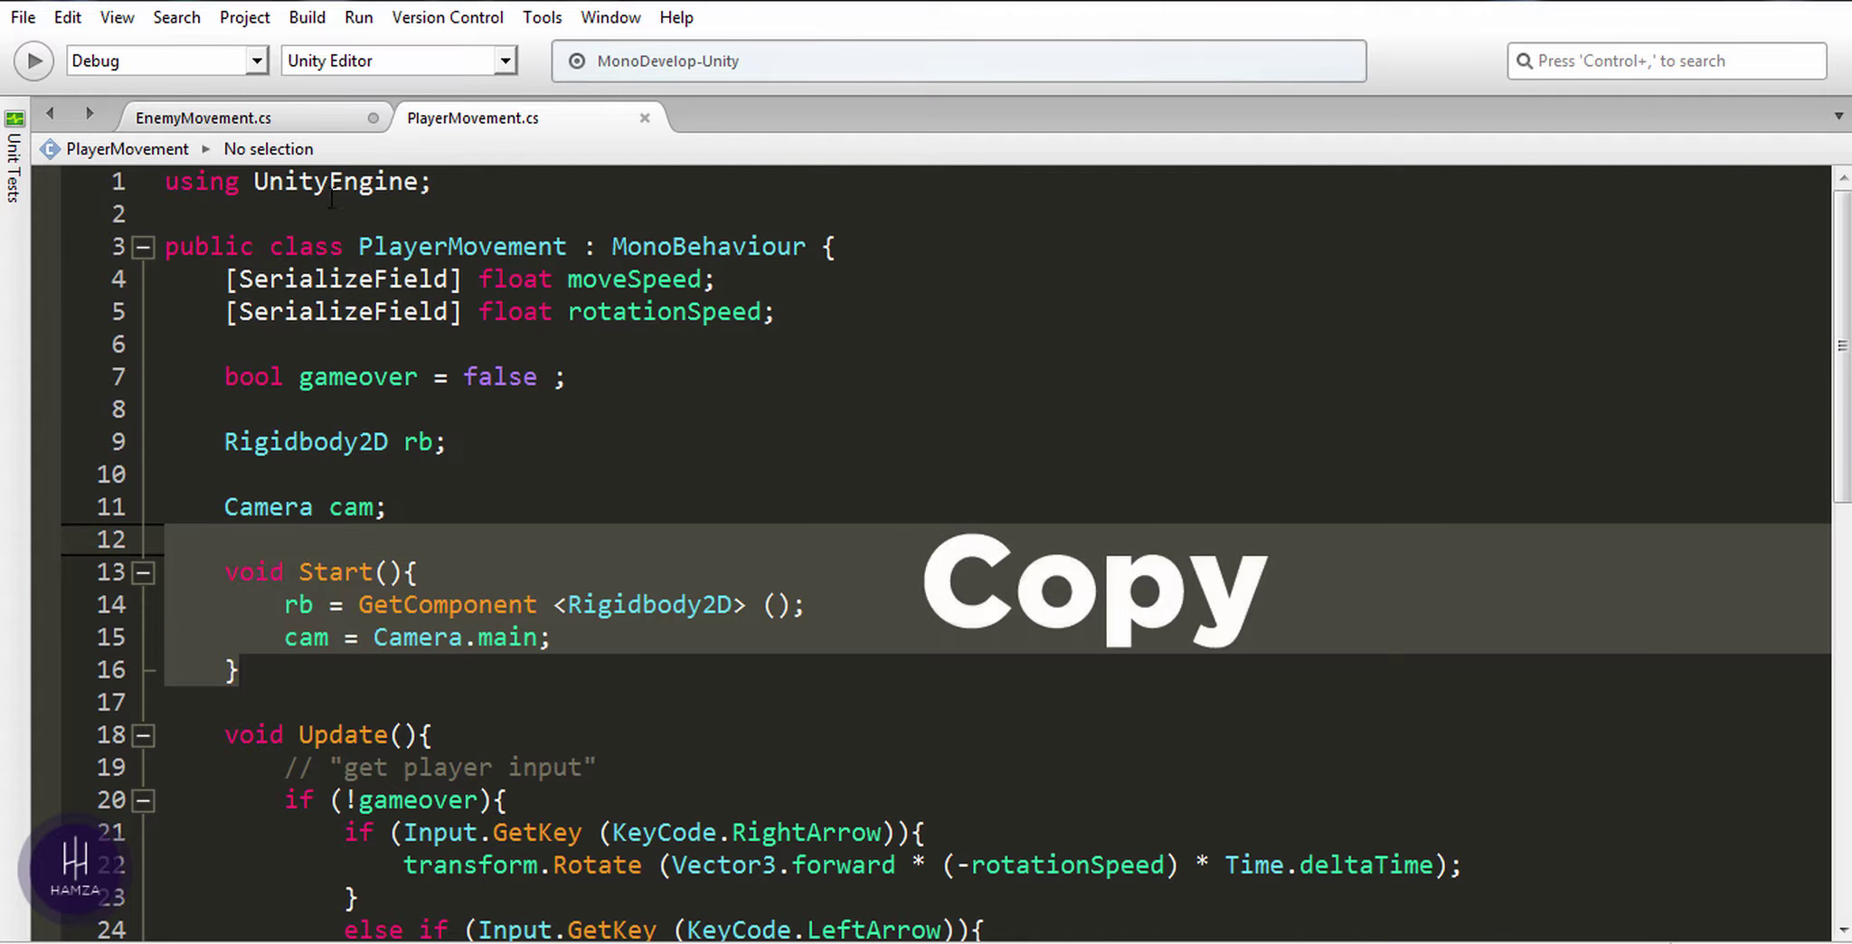
left_click(310, 118)
left_click(409, 445)
key("Return")
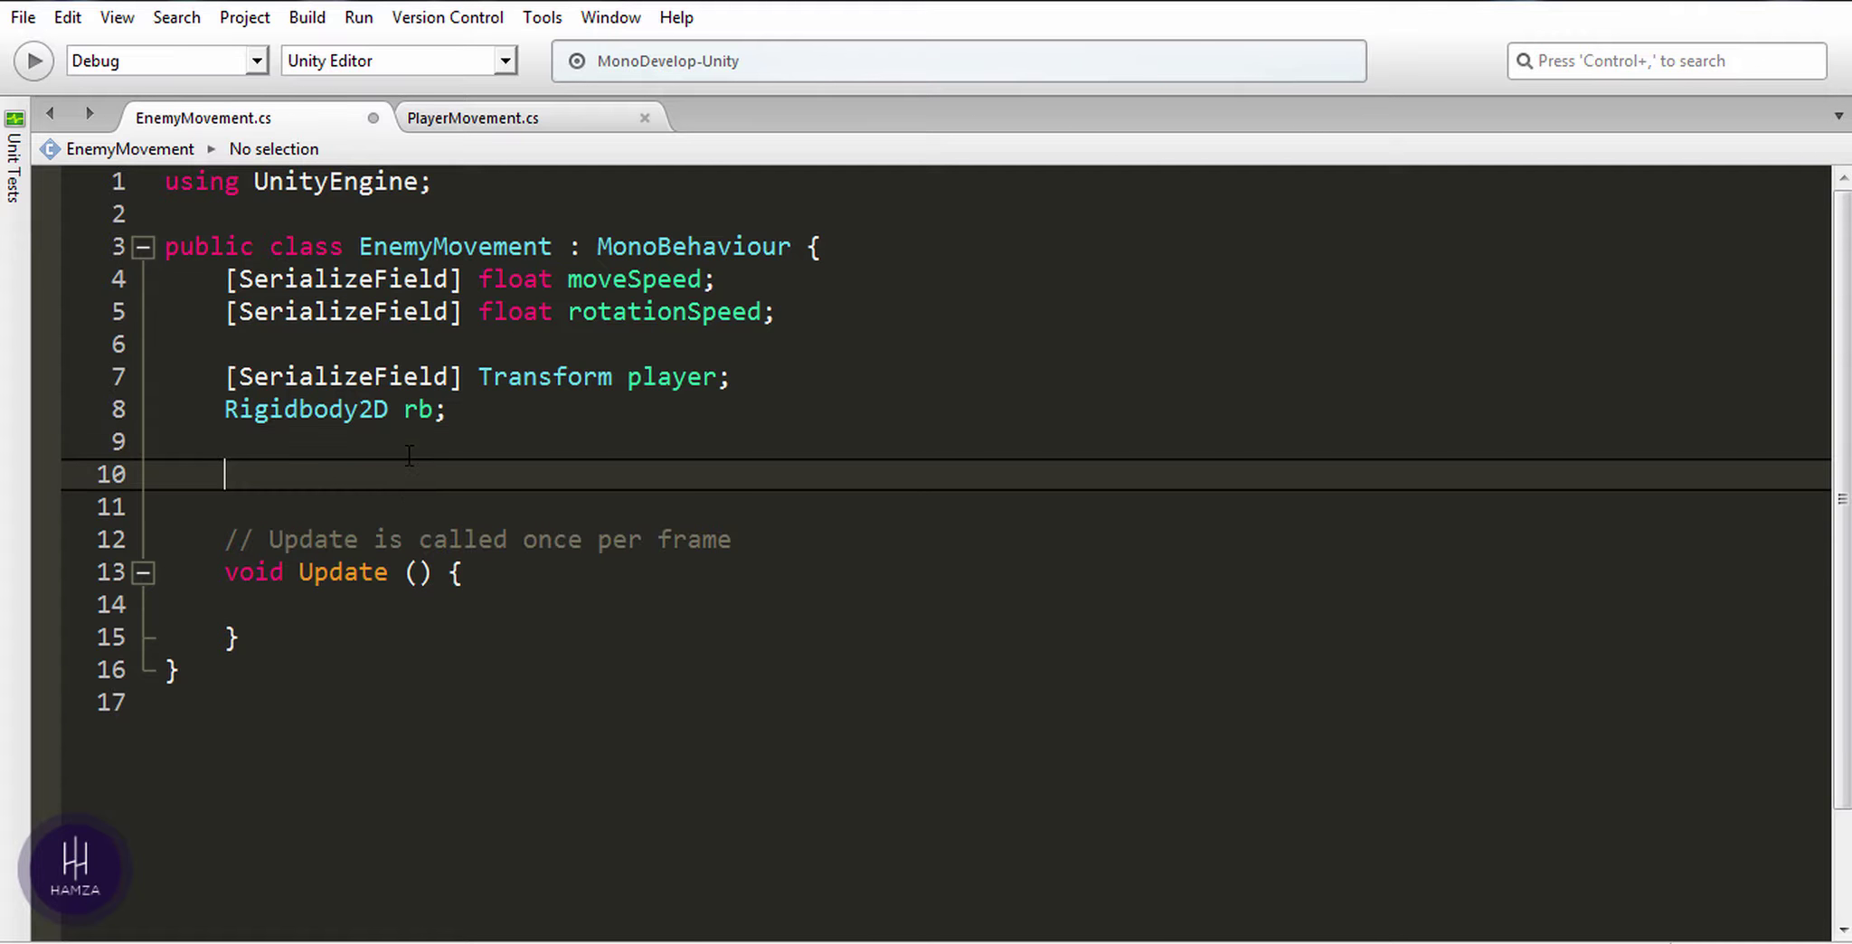
key("ctrl+v")
left_click_drag(807, 540, 553, 572)
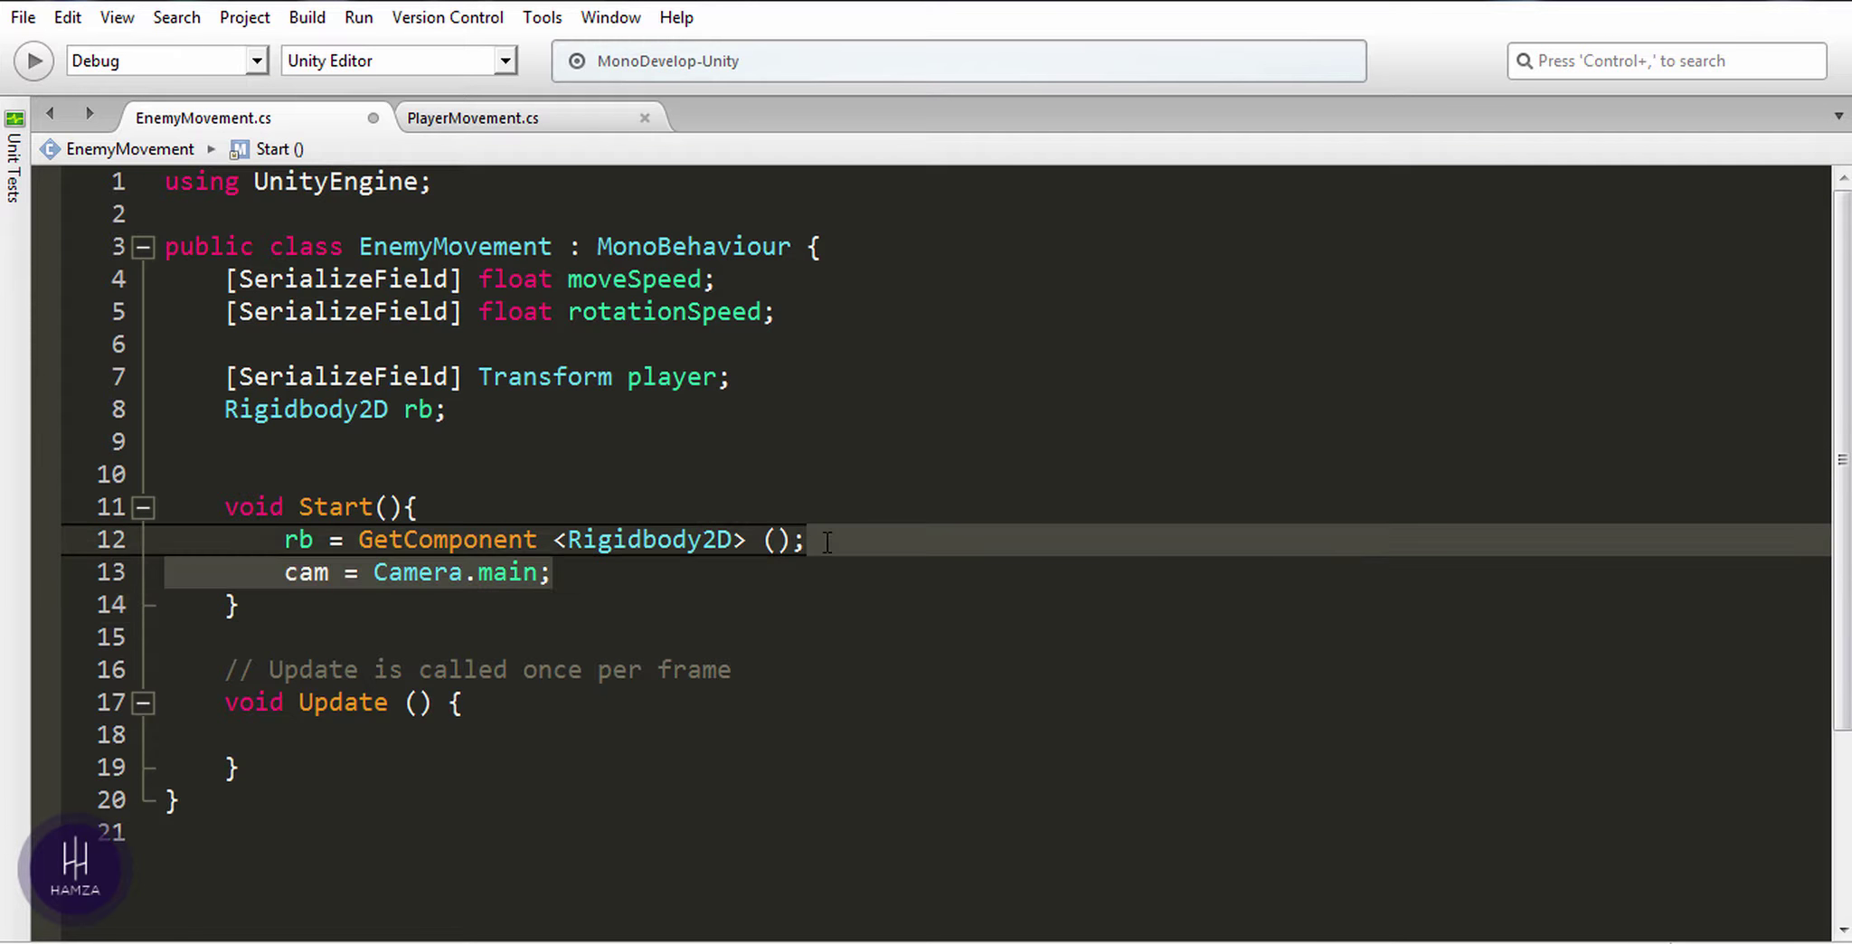
key("BackSpace")
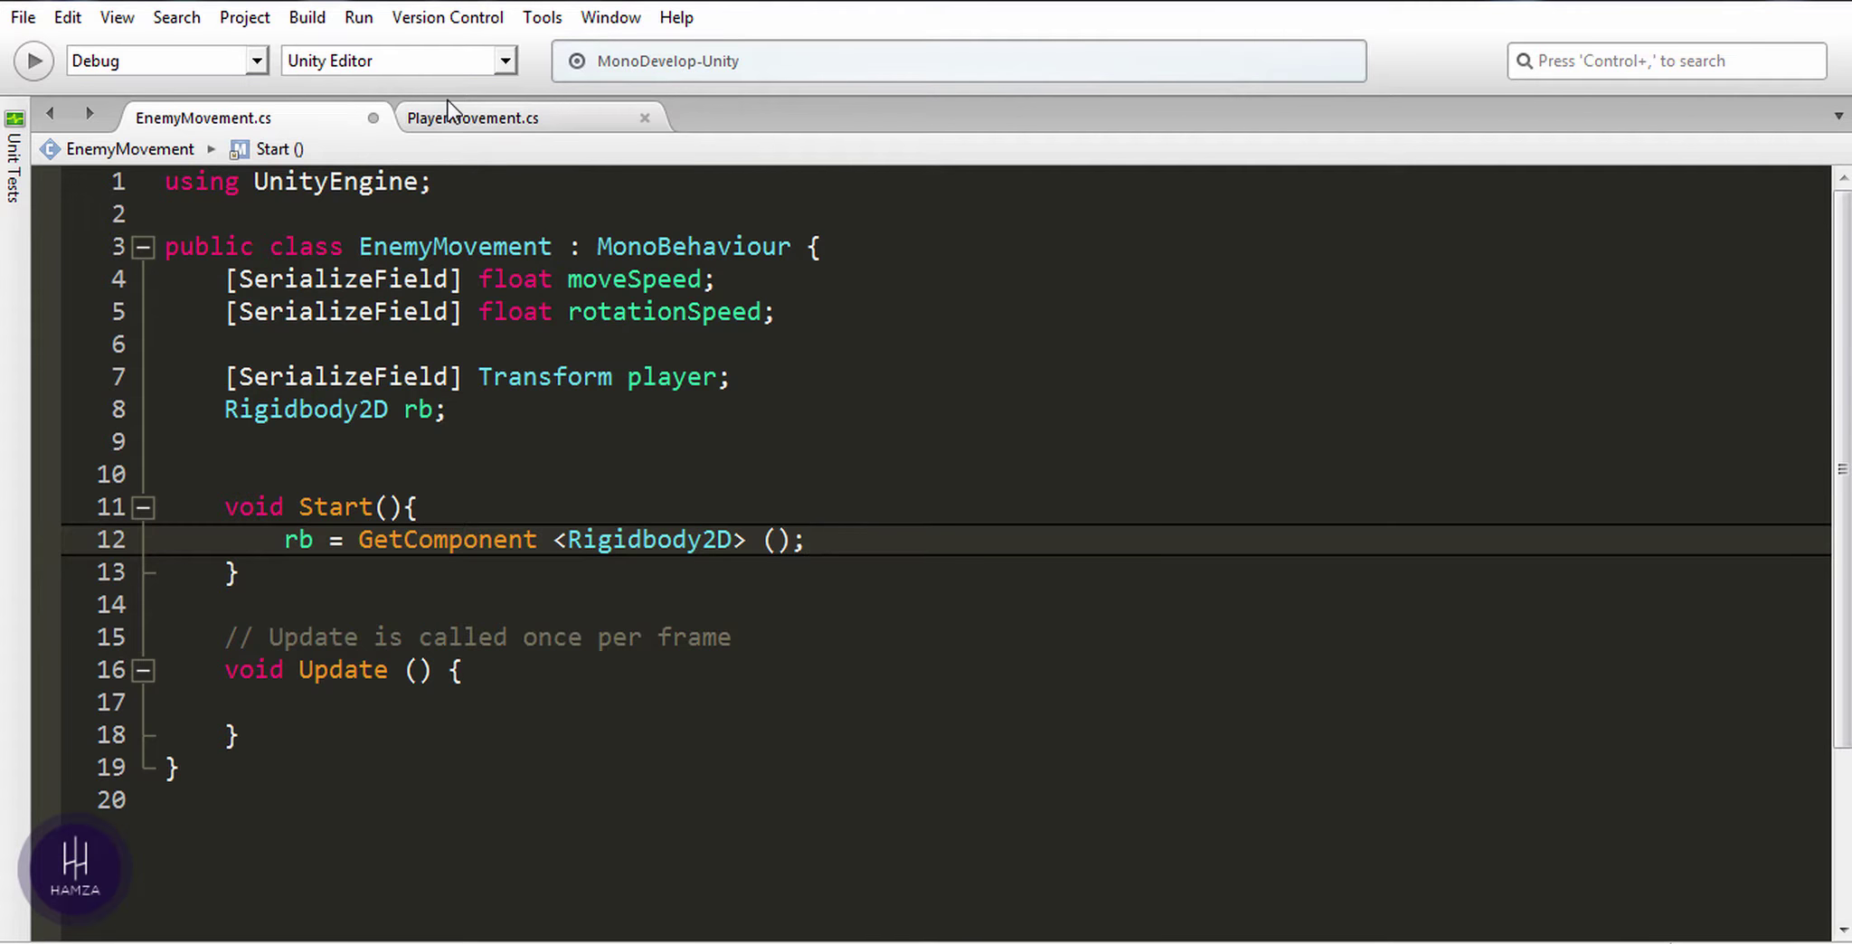
Step: Return to PlayerMovement.cs and scroll down to its later methods
left_click(452, 119)
scroll(185, 537, "down", 4)
scroll(186, 537, "down", 4)
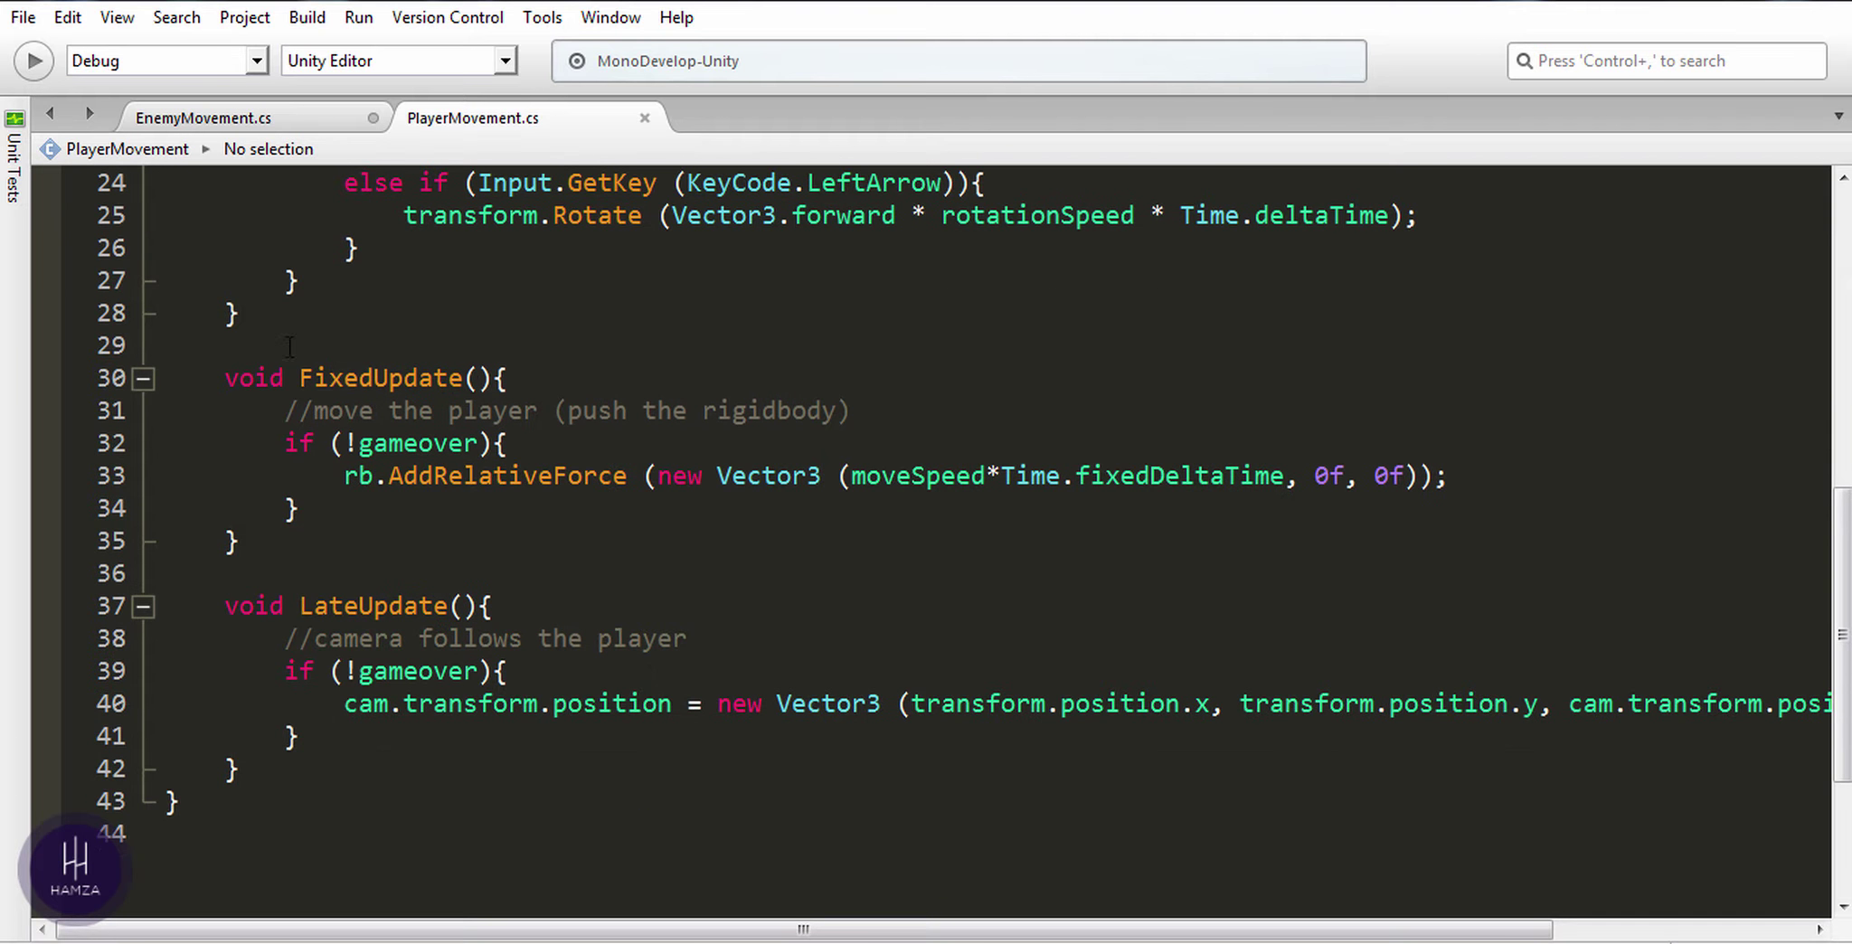
Step: Copy PlayerMovement's FixedUpdate method and paste it below EnemyMovement's Update
left_click_drag(224, 378, 239, 541)
key("ctrl+c")
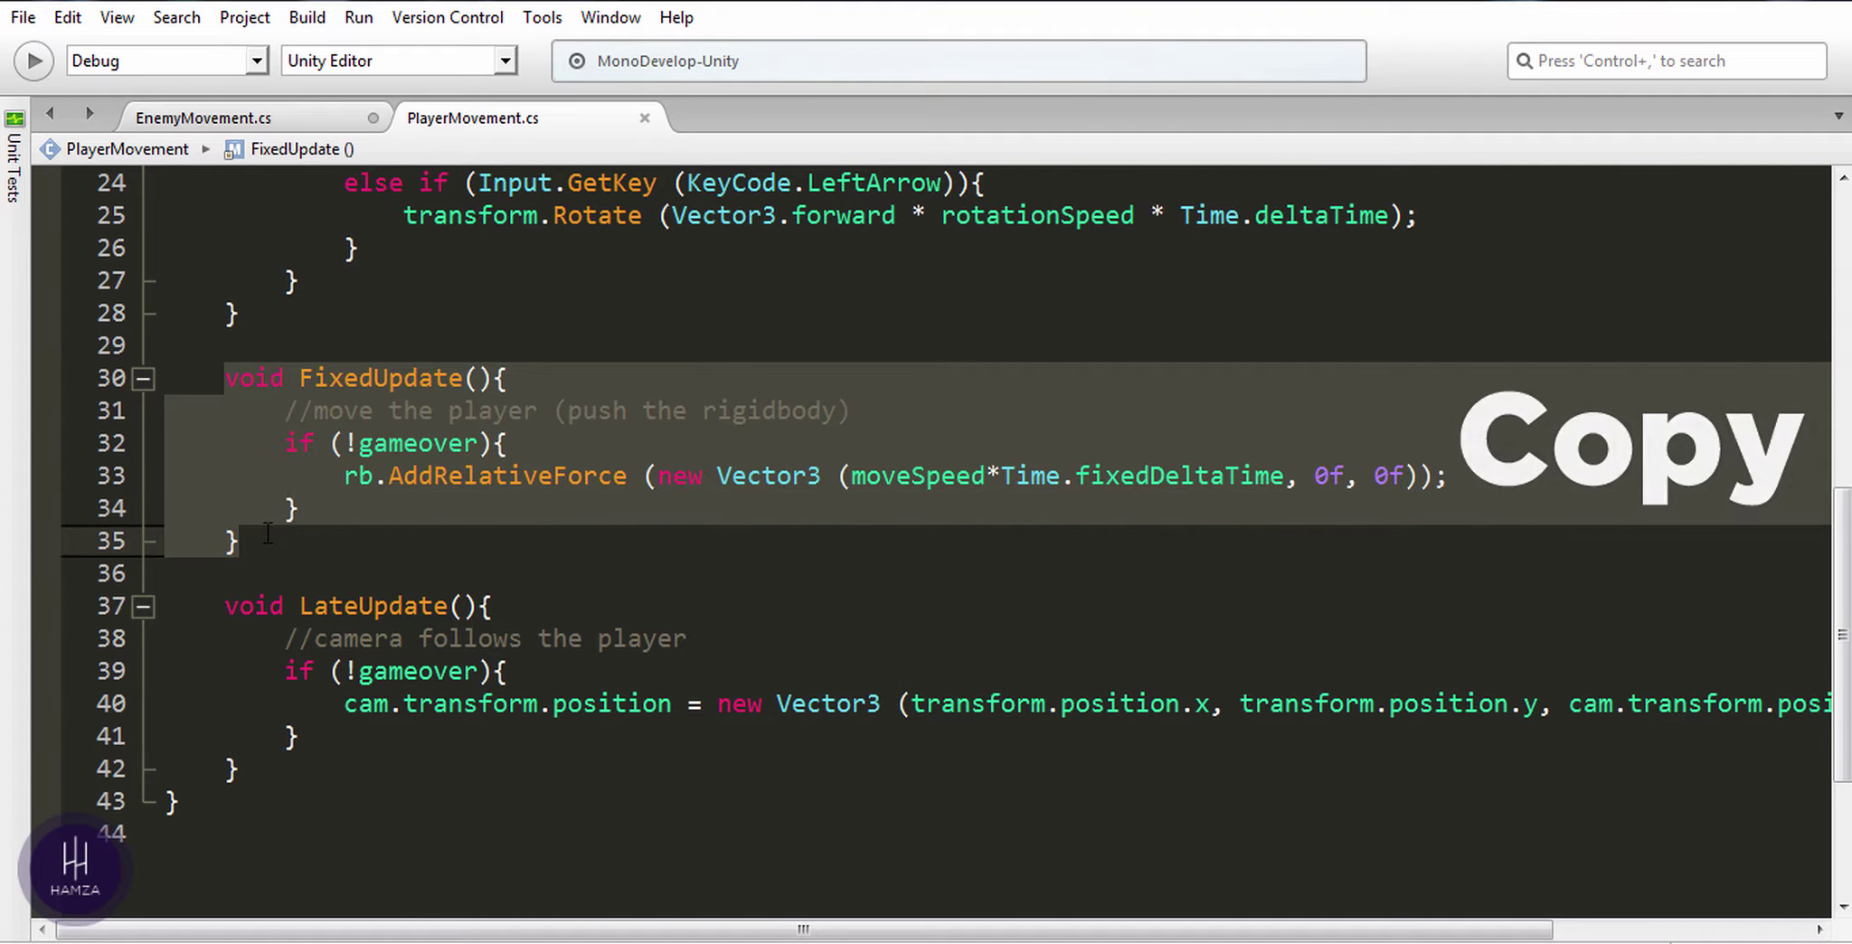
left_click(272, 119)
left_click(306, 703)
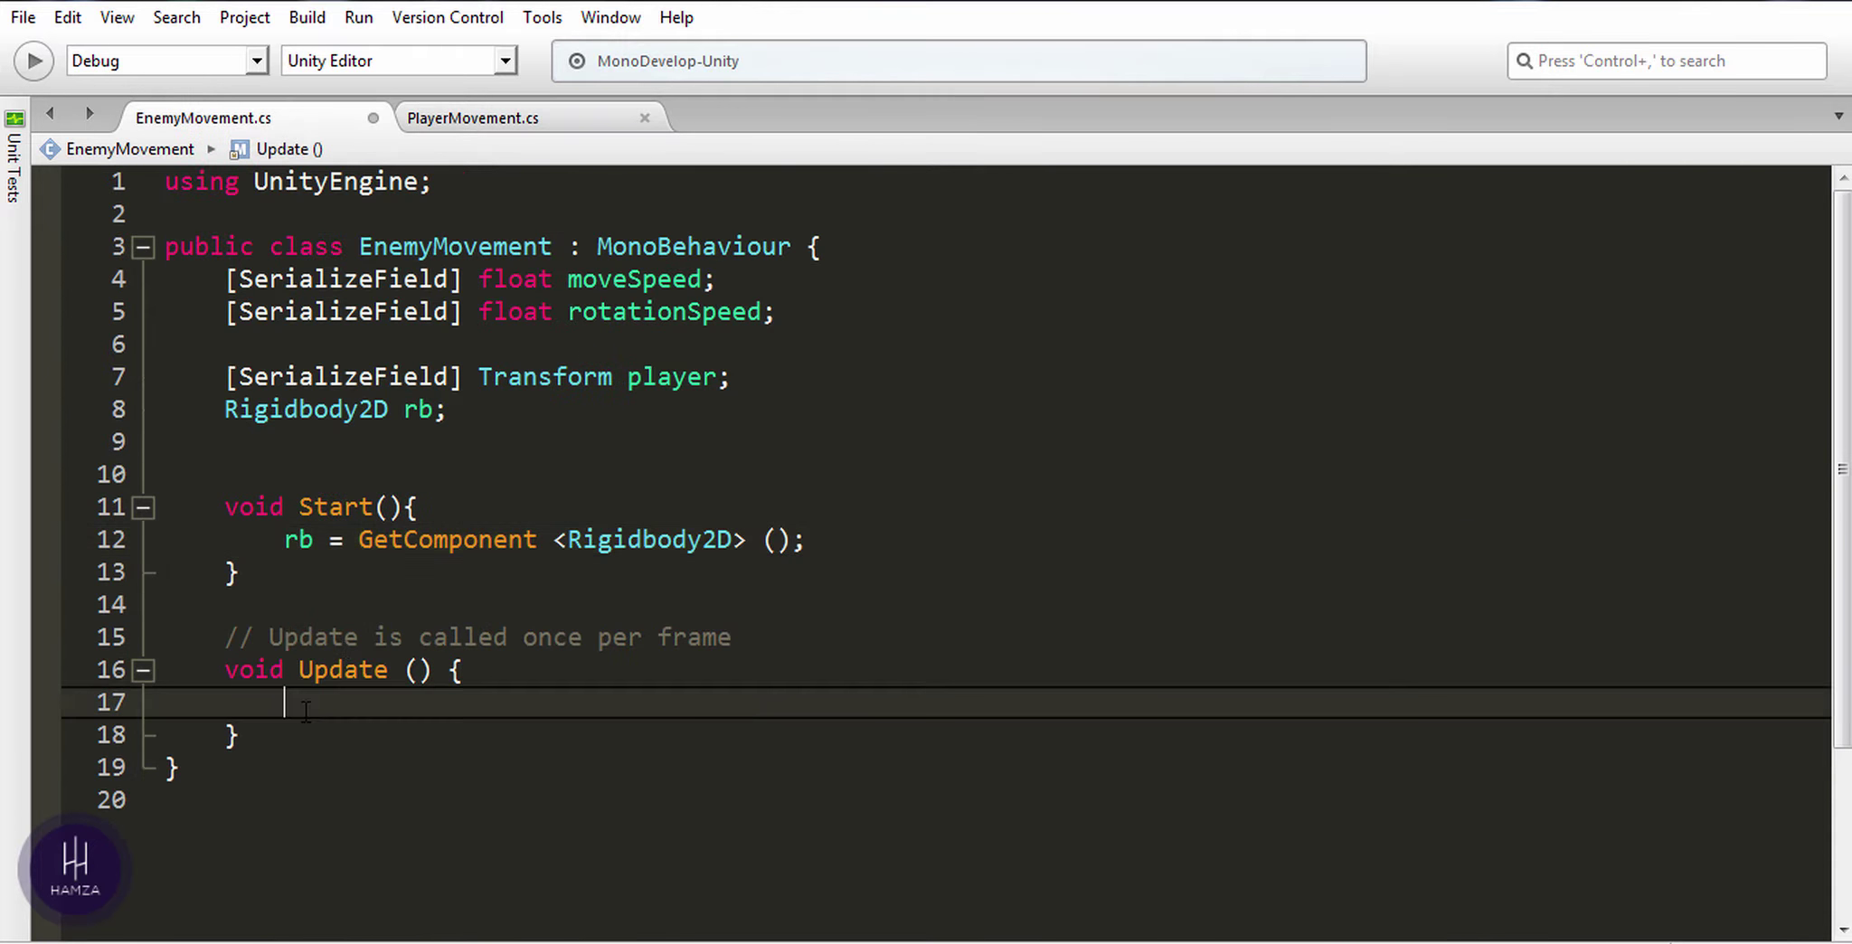
left_click(239, 735)
key("Return")
key("Return")
key("ctrl+v")
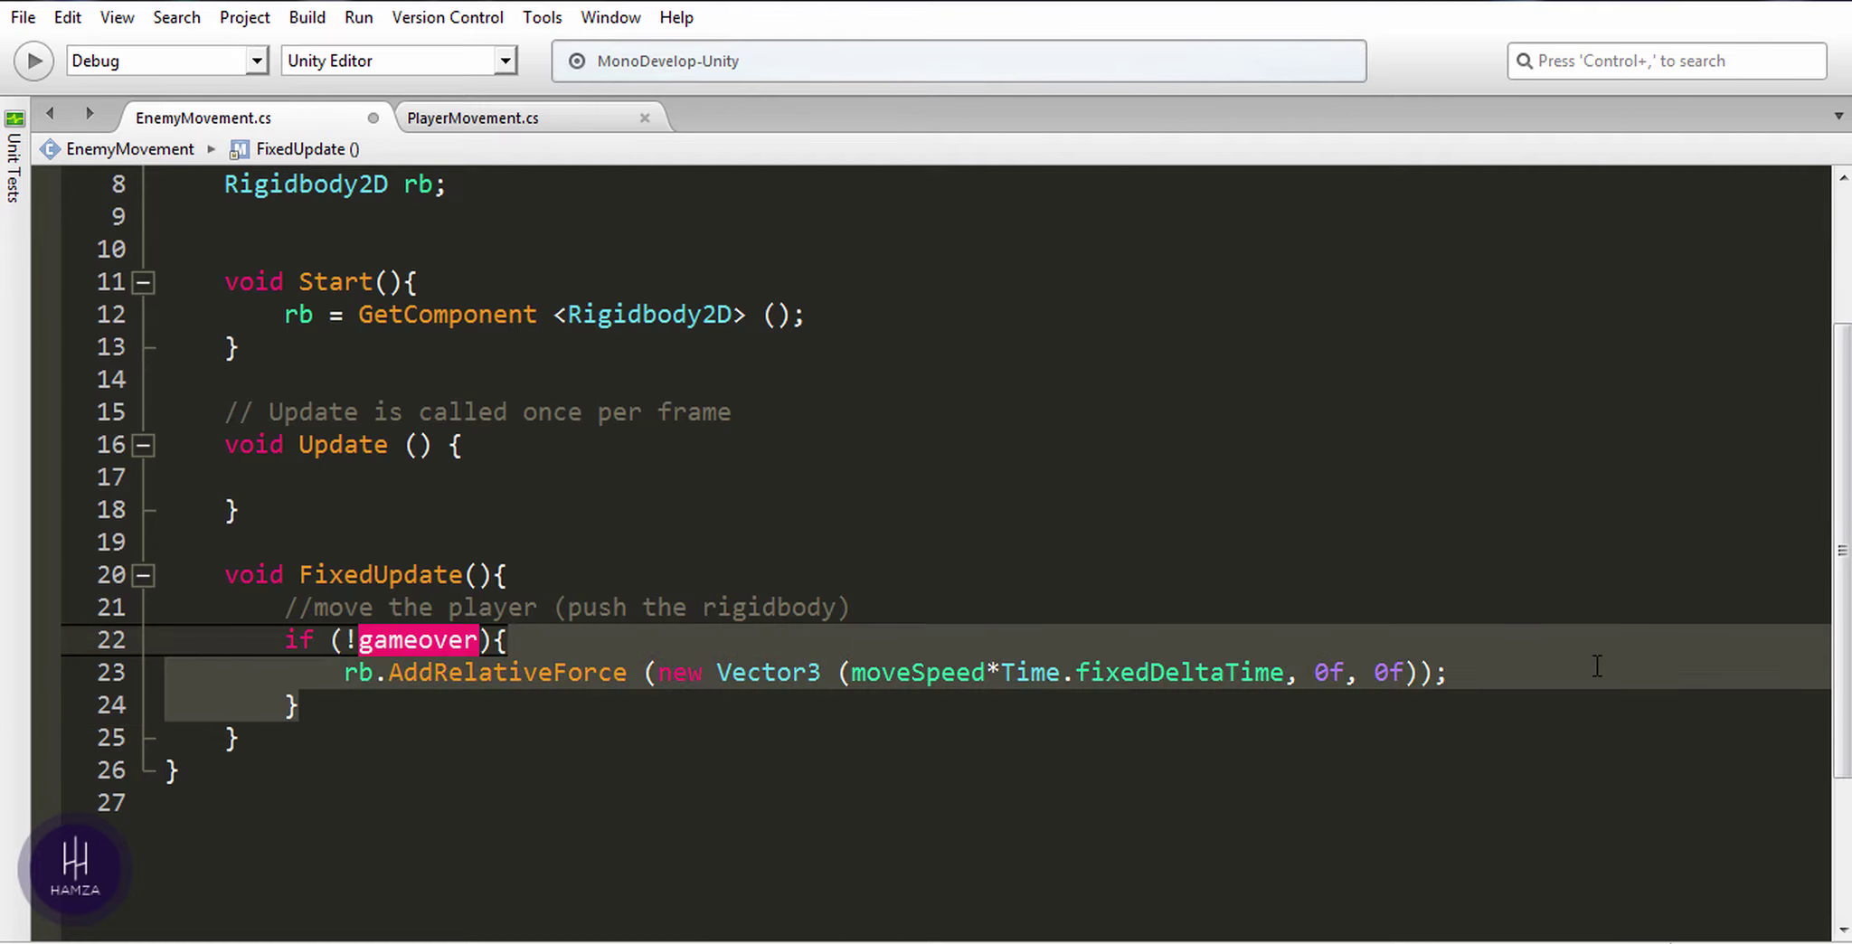
Step: Strip the if (!gameover) wrapper and change the comment's 'player' to 'enemy'
left_click(355, 704)
key("BackSpace")
left_click_drag(508, 639, 881, 607)
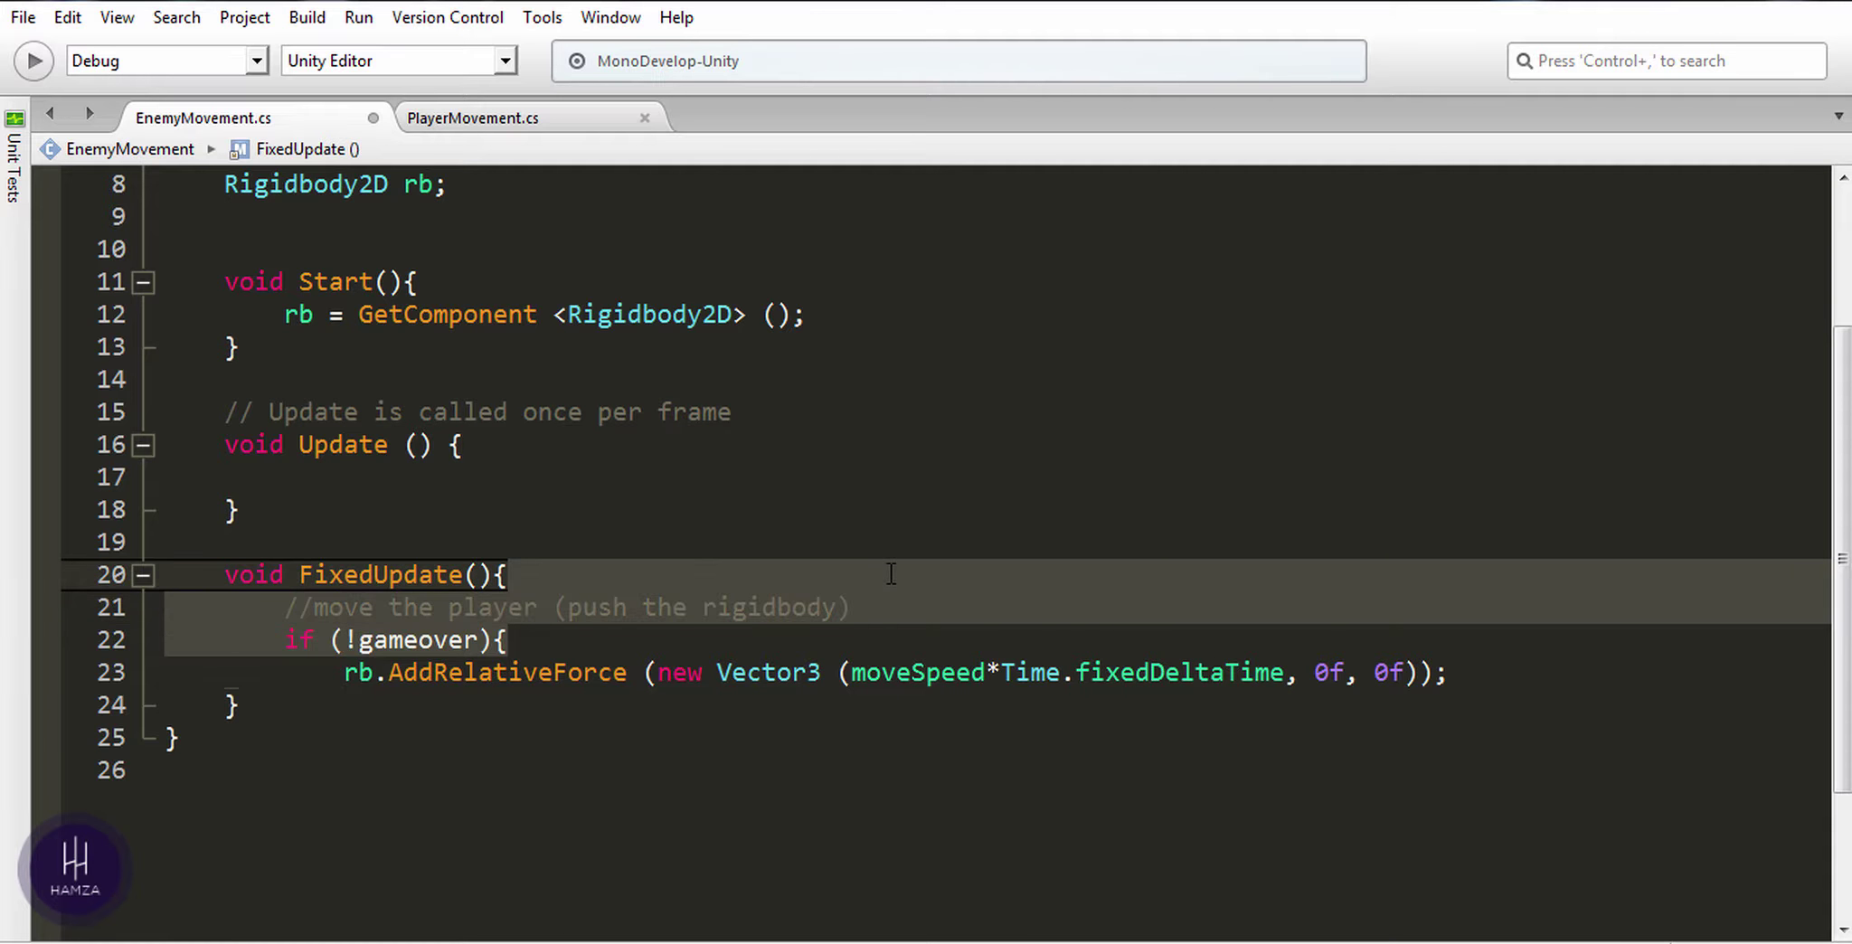
key("BackSpace")
left_click(466, 607)
type("e")
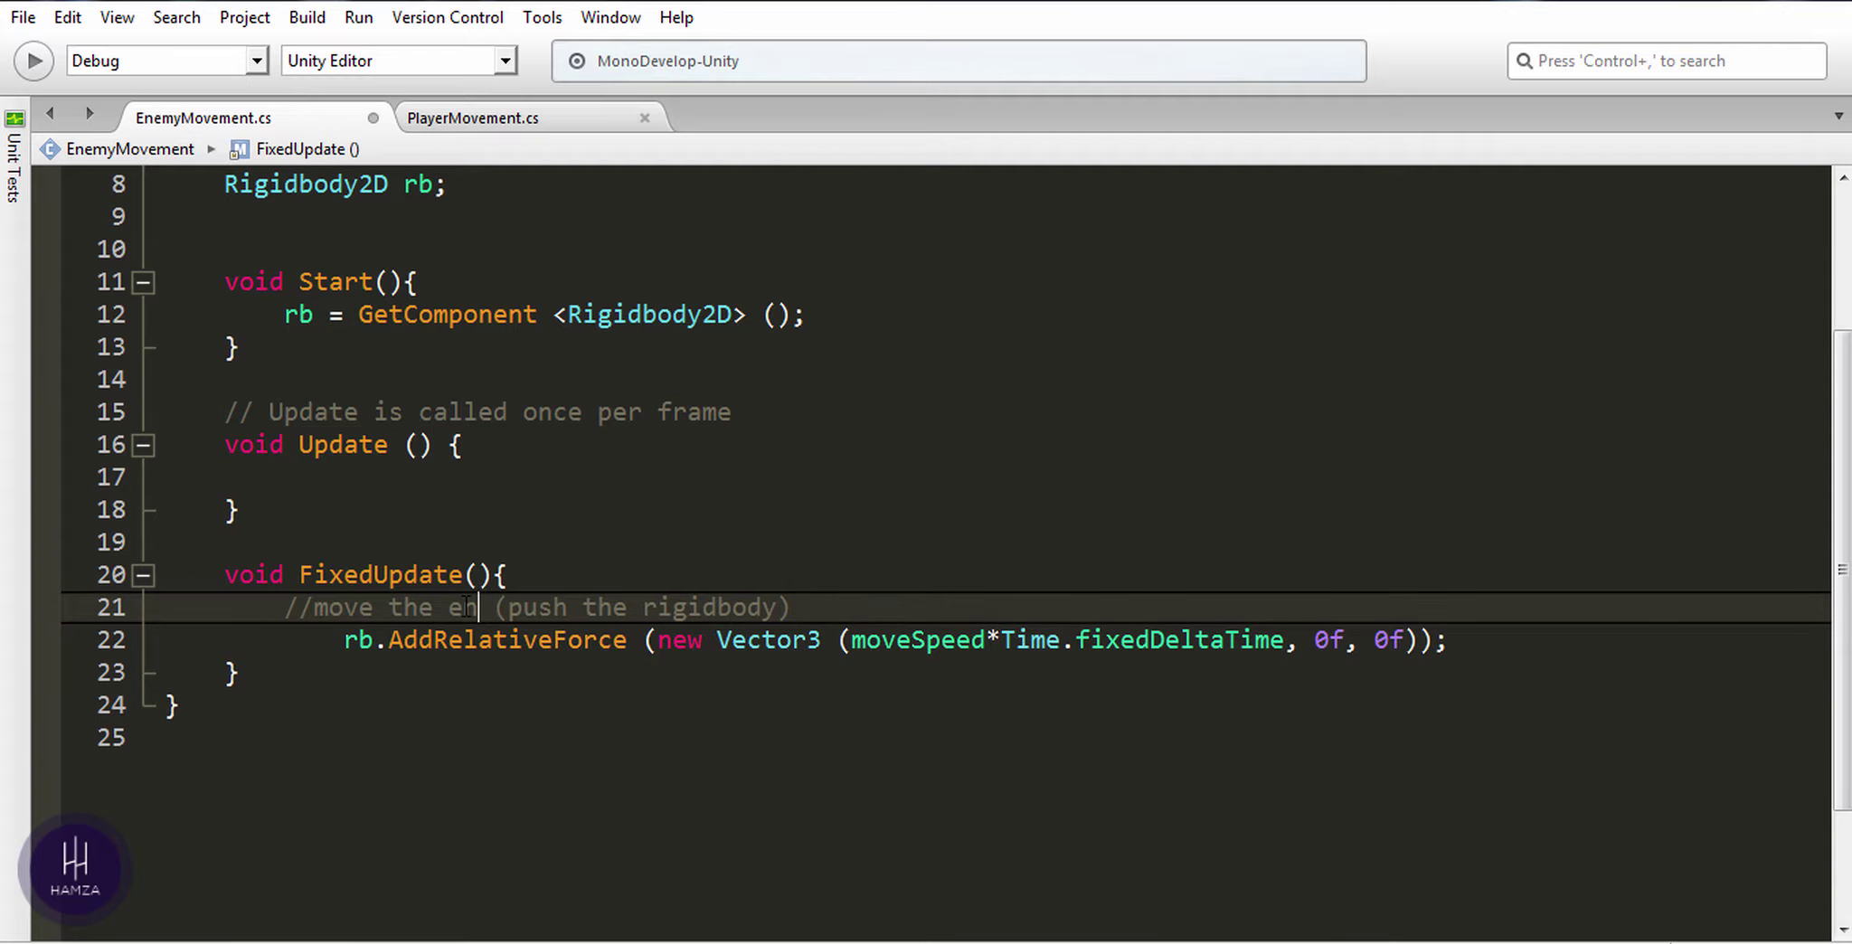
type("nemy")
left_click(351, 640)
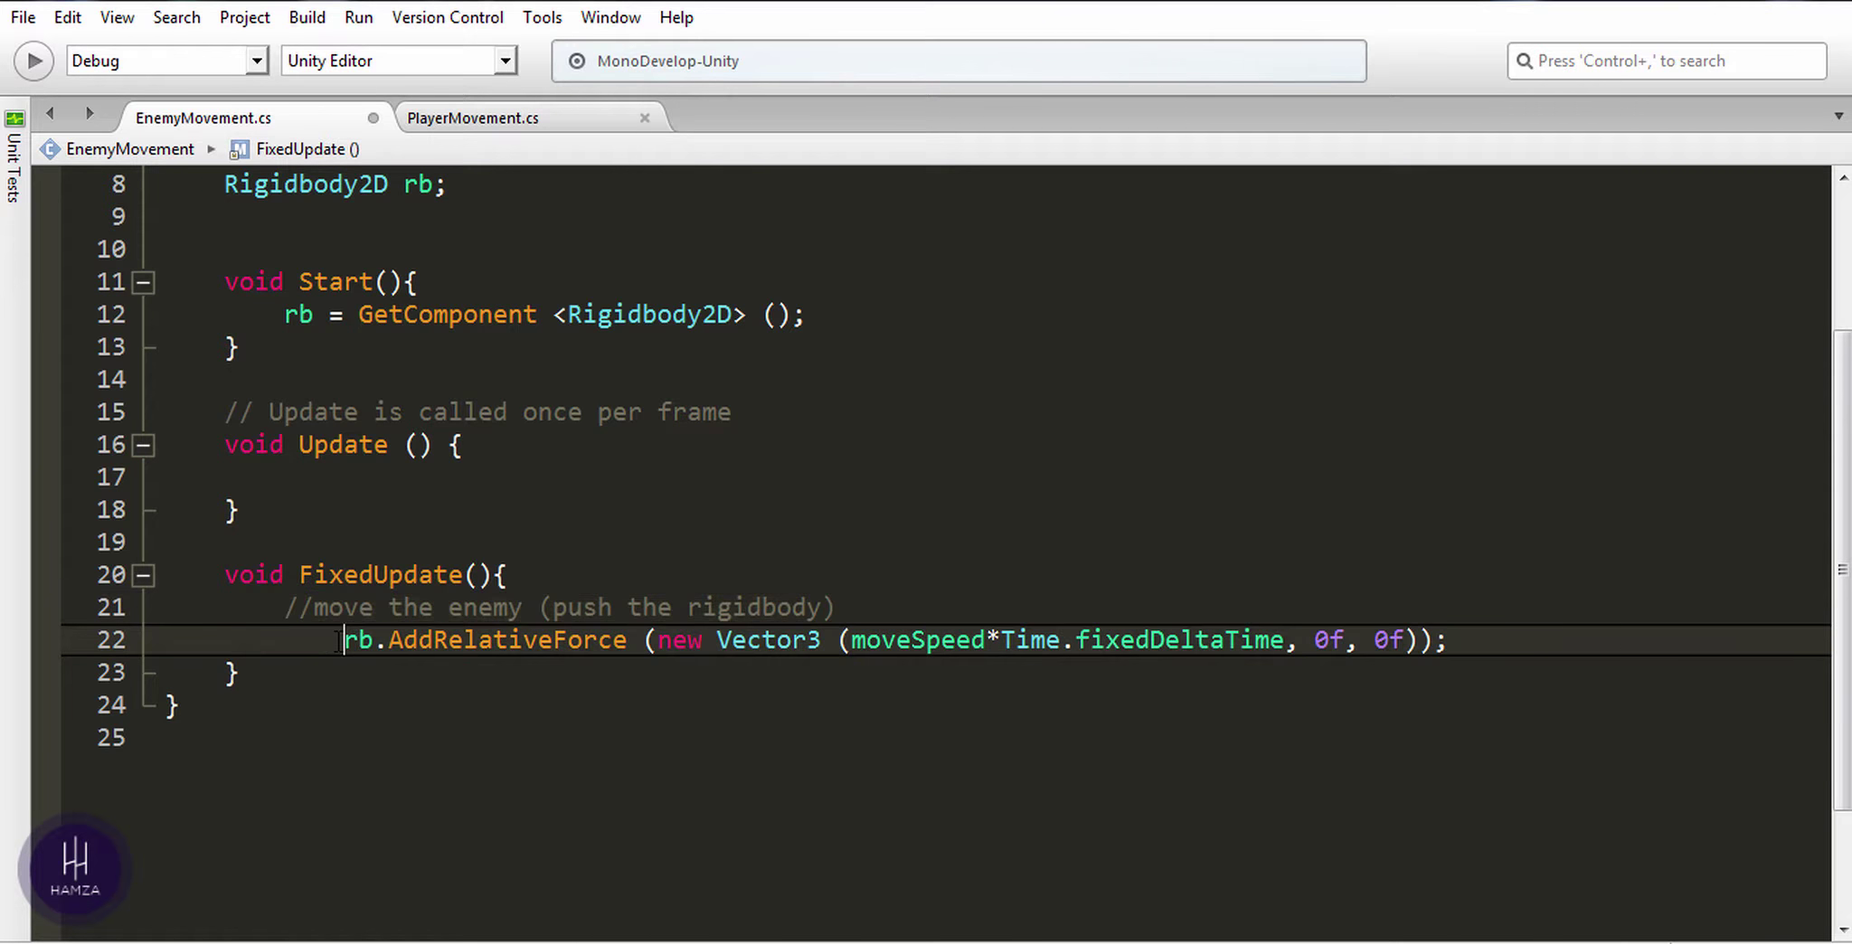
key("BackSpace")
left_click(1051, 582)
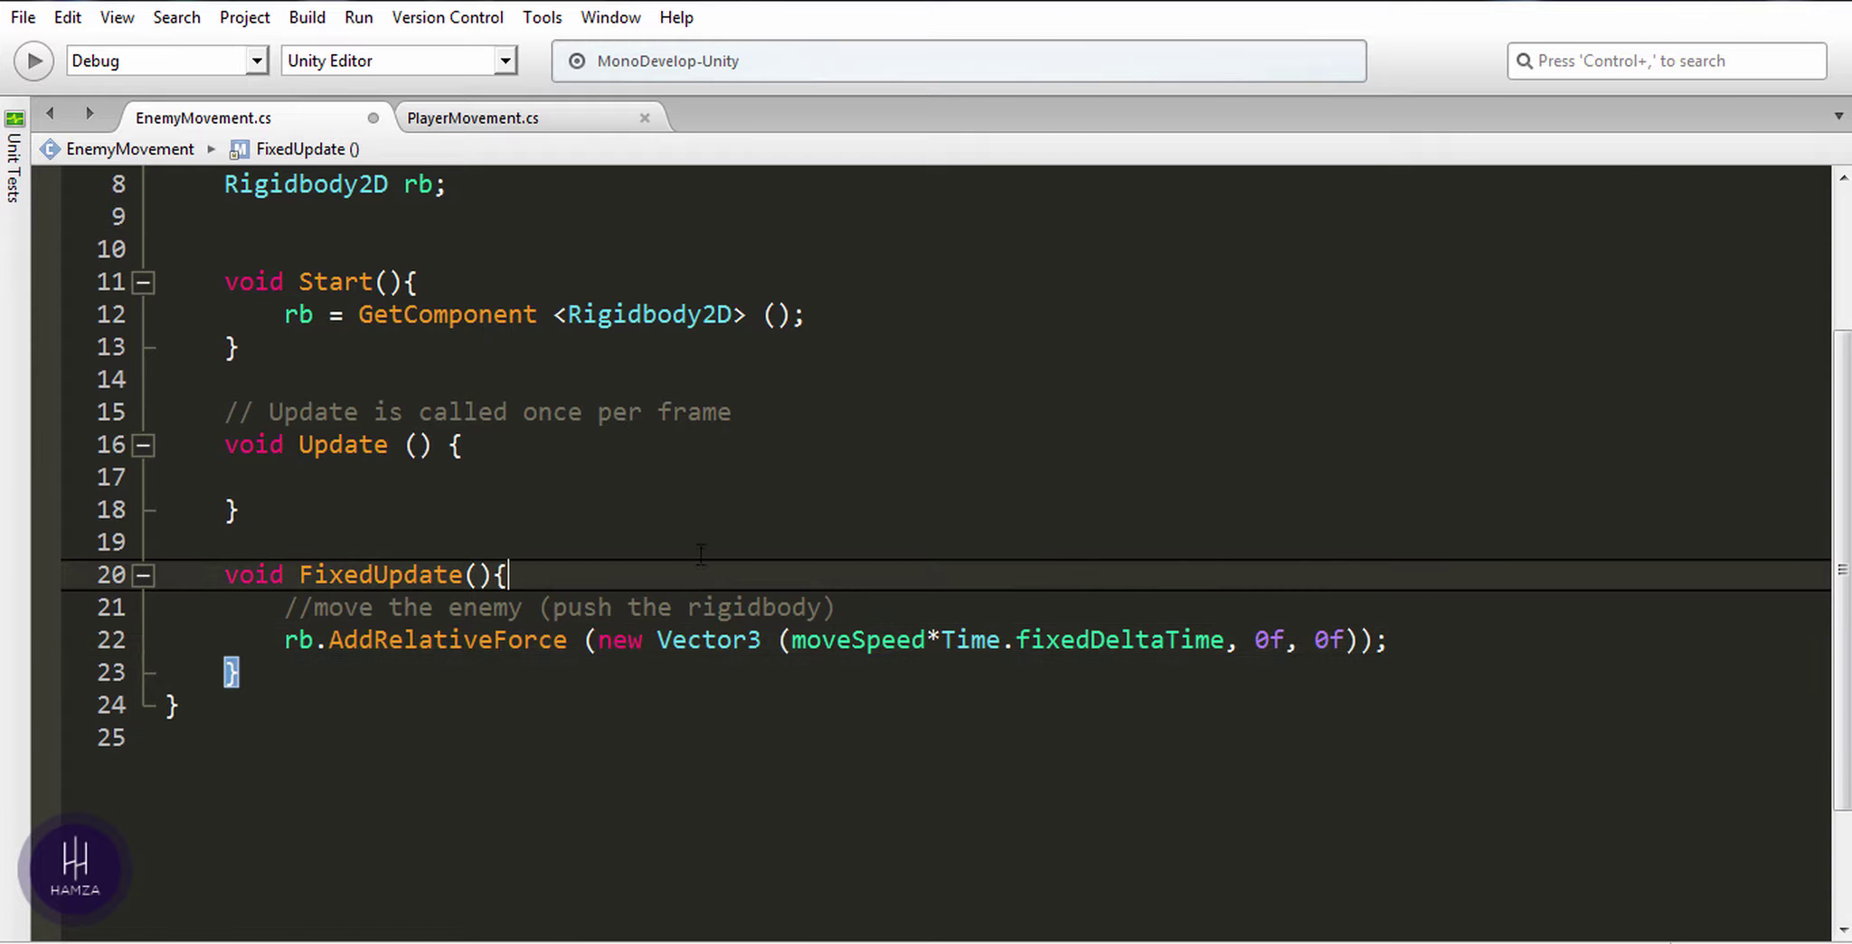
left_click(477, 477)
Step: In Update, add Vector2 dir = player.position - transform.position;
type("vector")
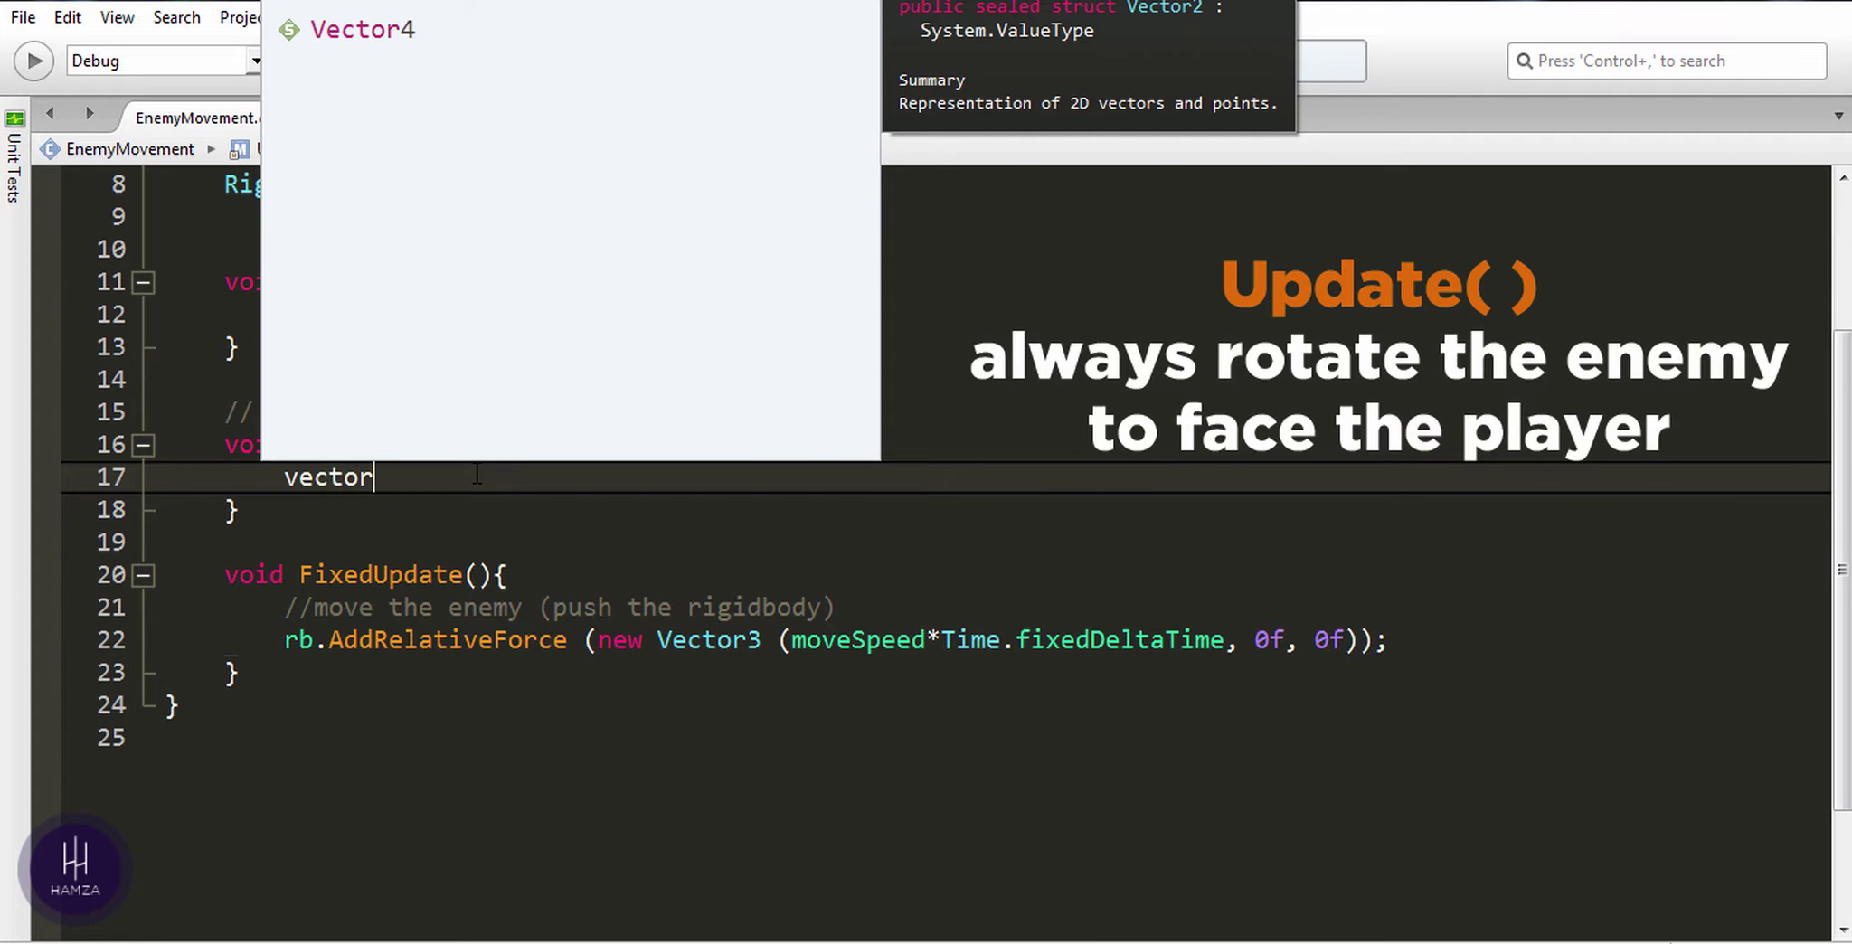
type("2")
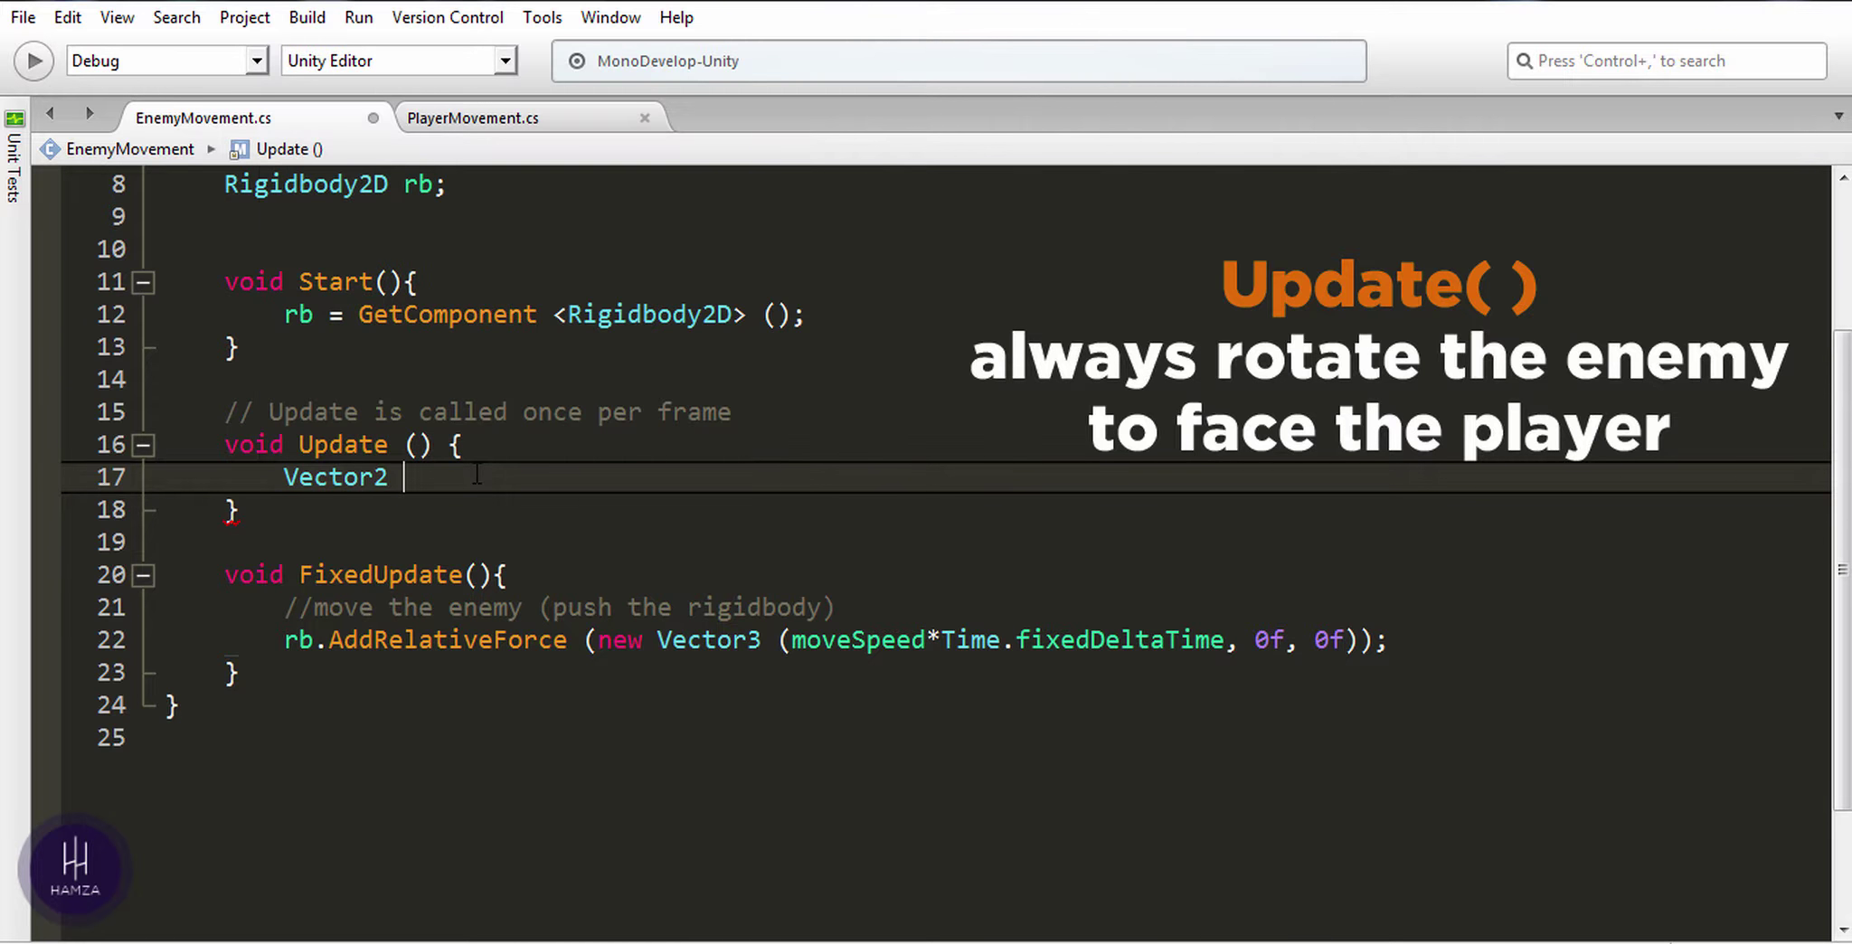
type(" dir =")
type("player")
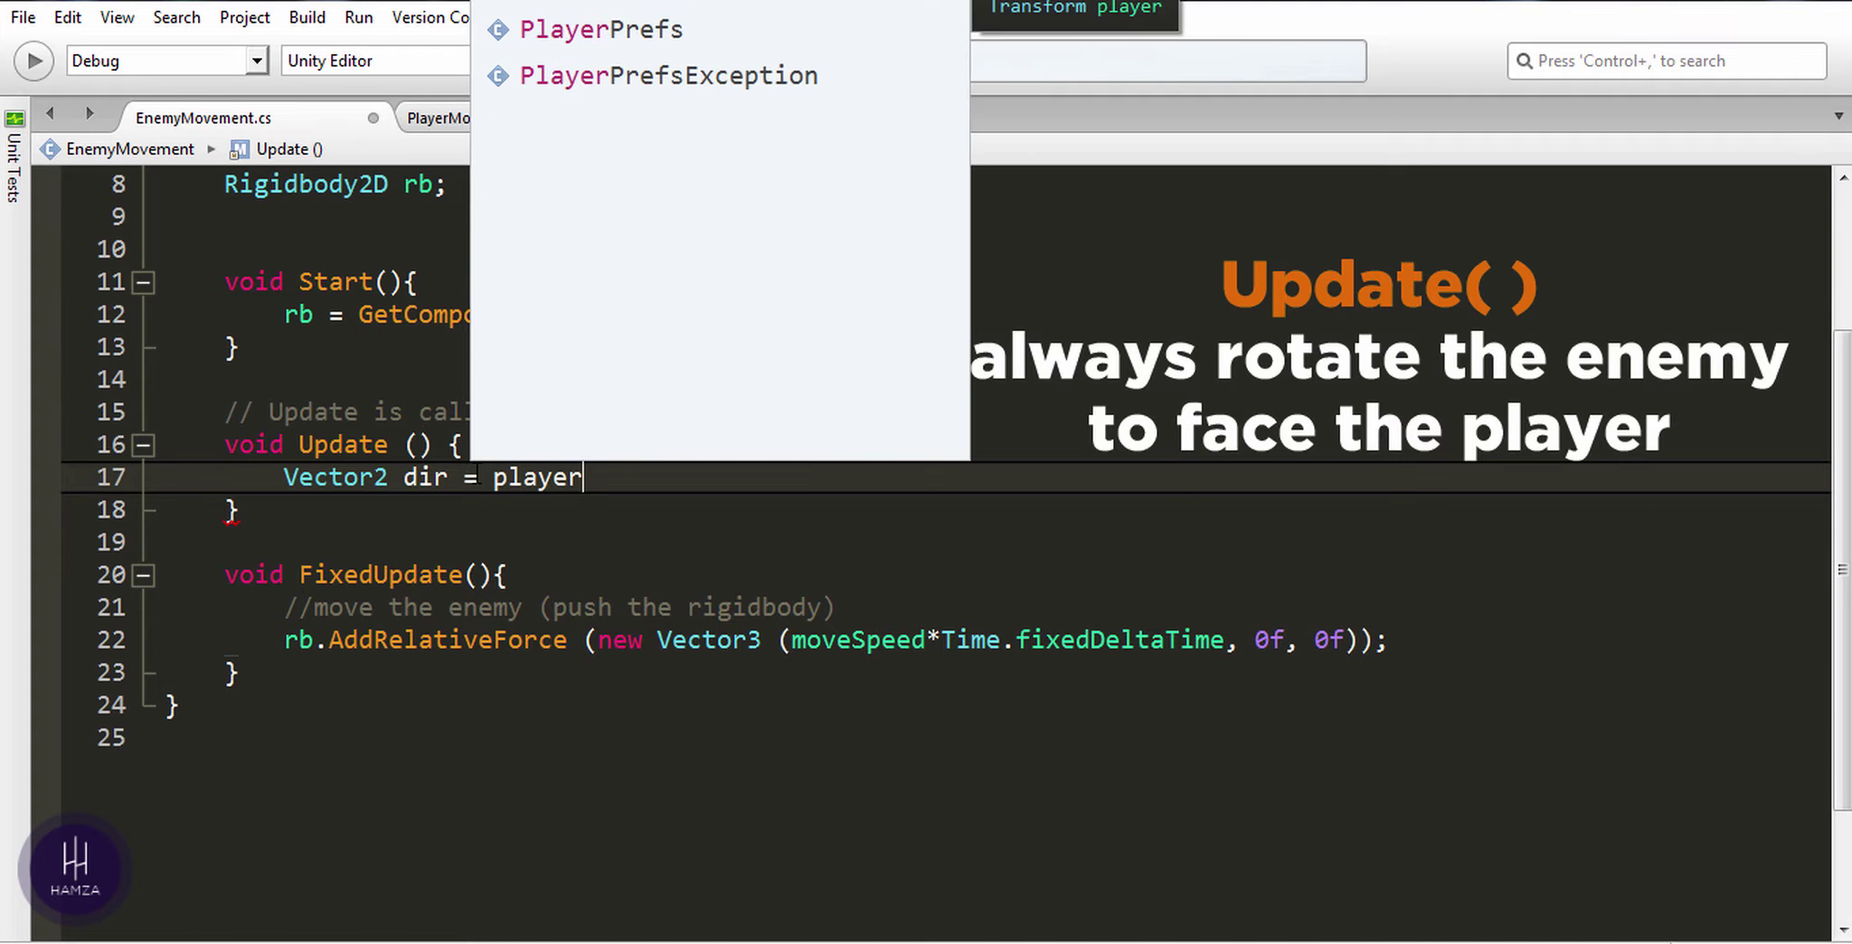
type(".position - ")
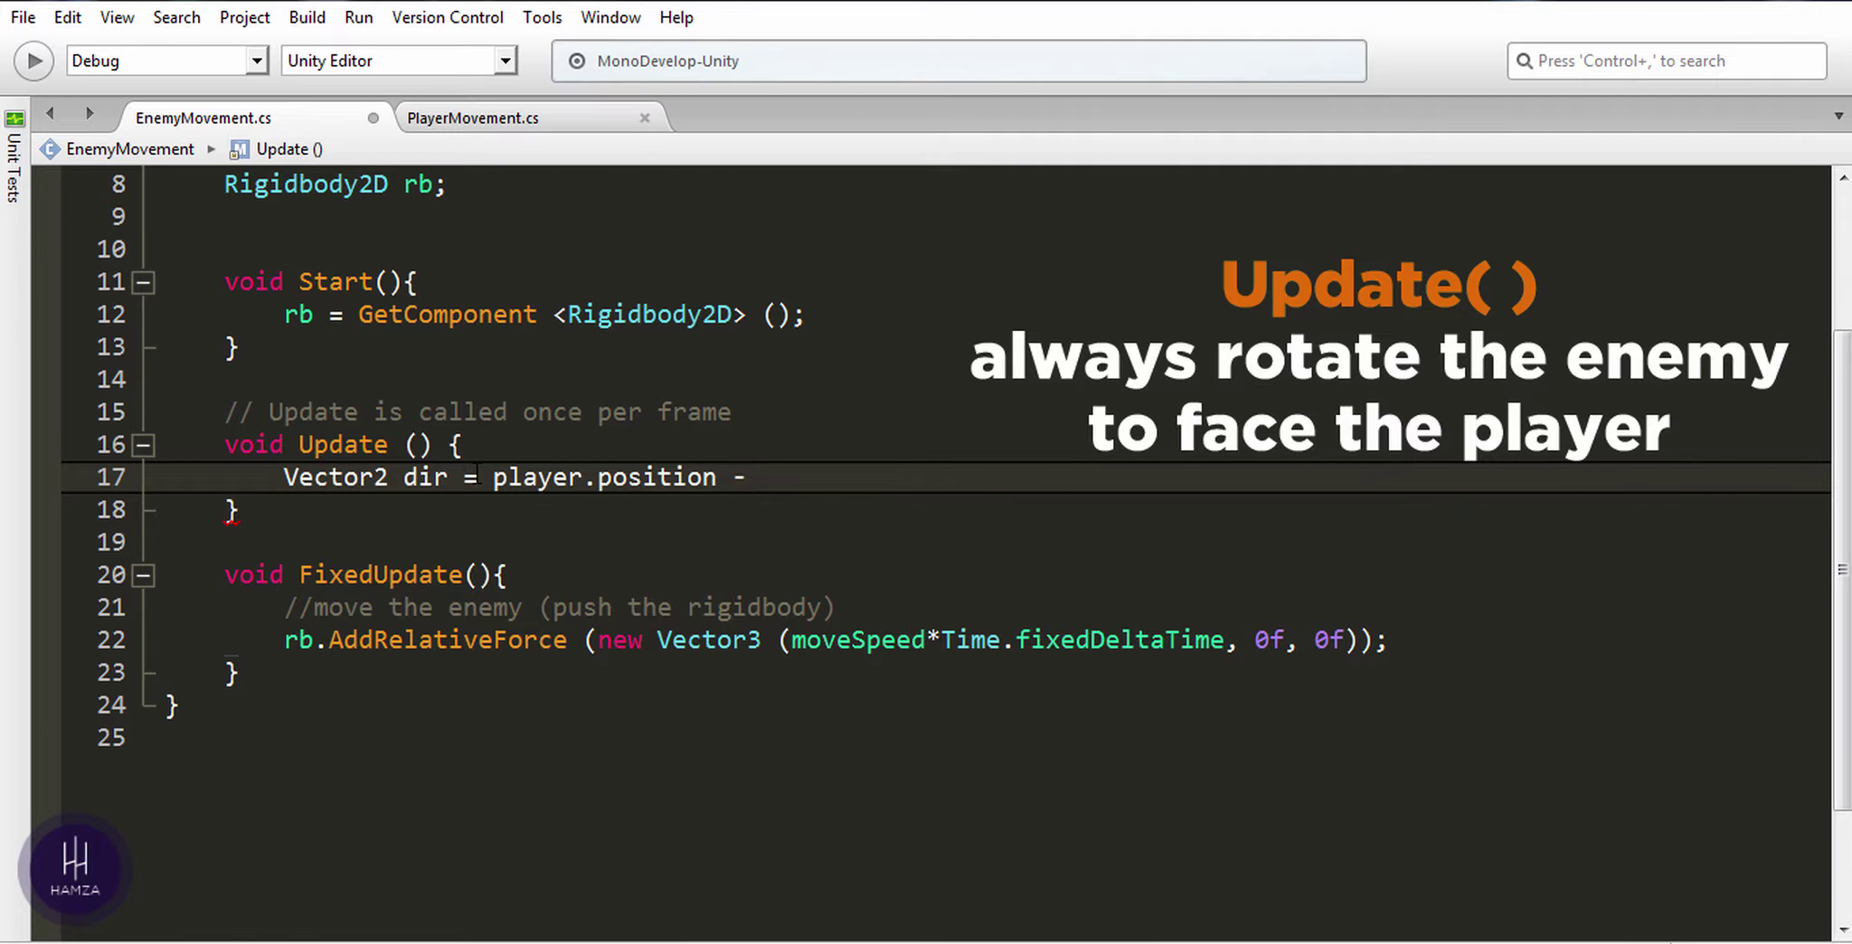
type("trans")
key("Return")
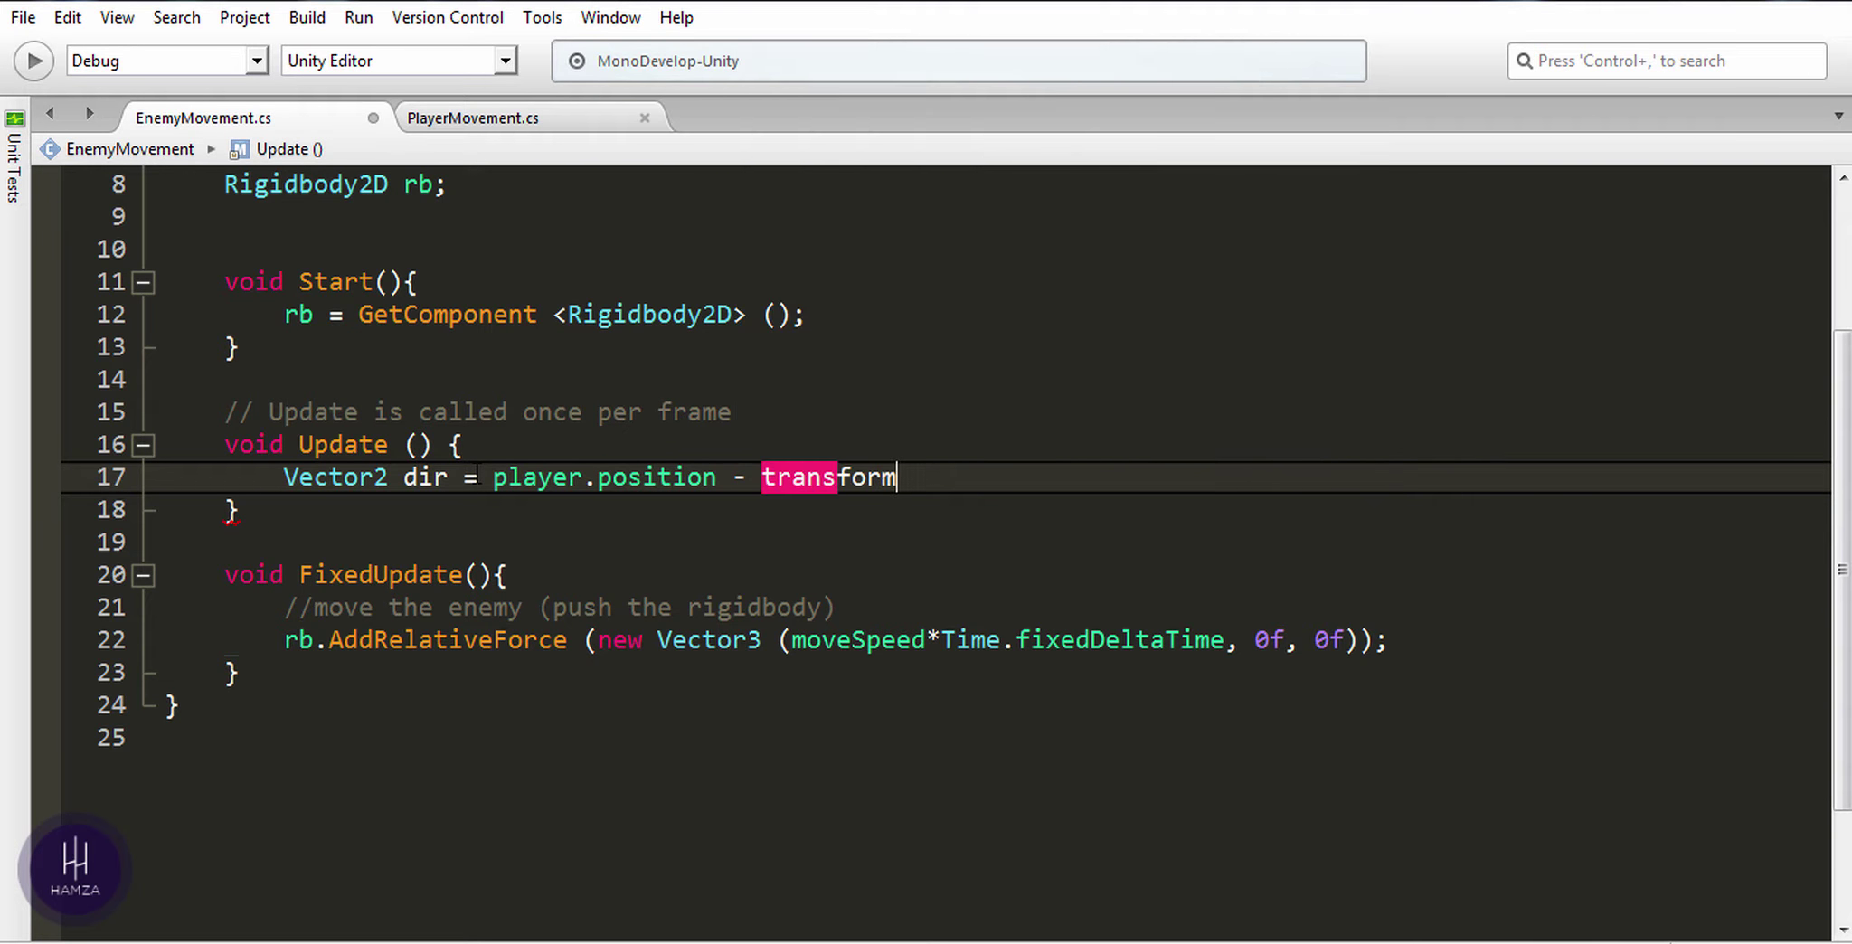
type(".position")
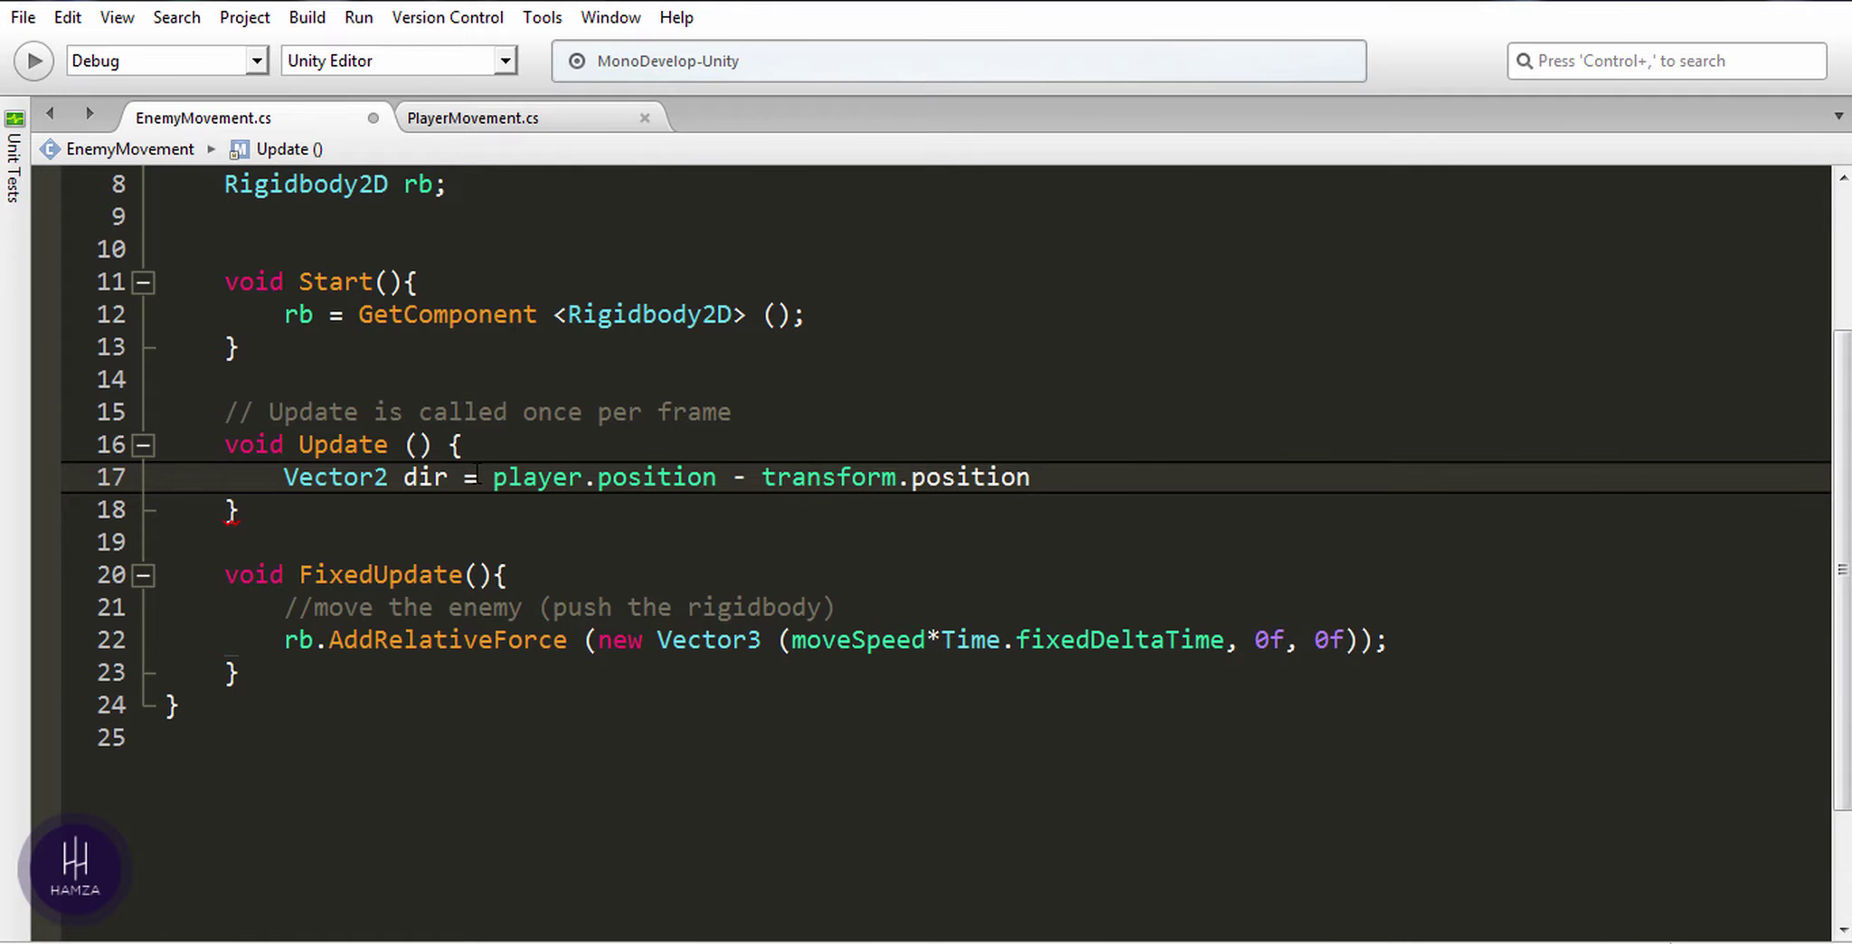
type(";")
Step: Add float angle = Mathf.Atan(dir.y/dir.x) * Mathf.Rad2Deg; below it
key("Return")
type("float an")
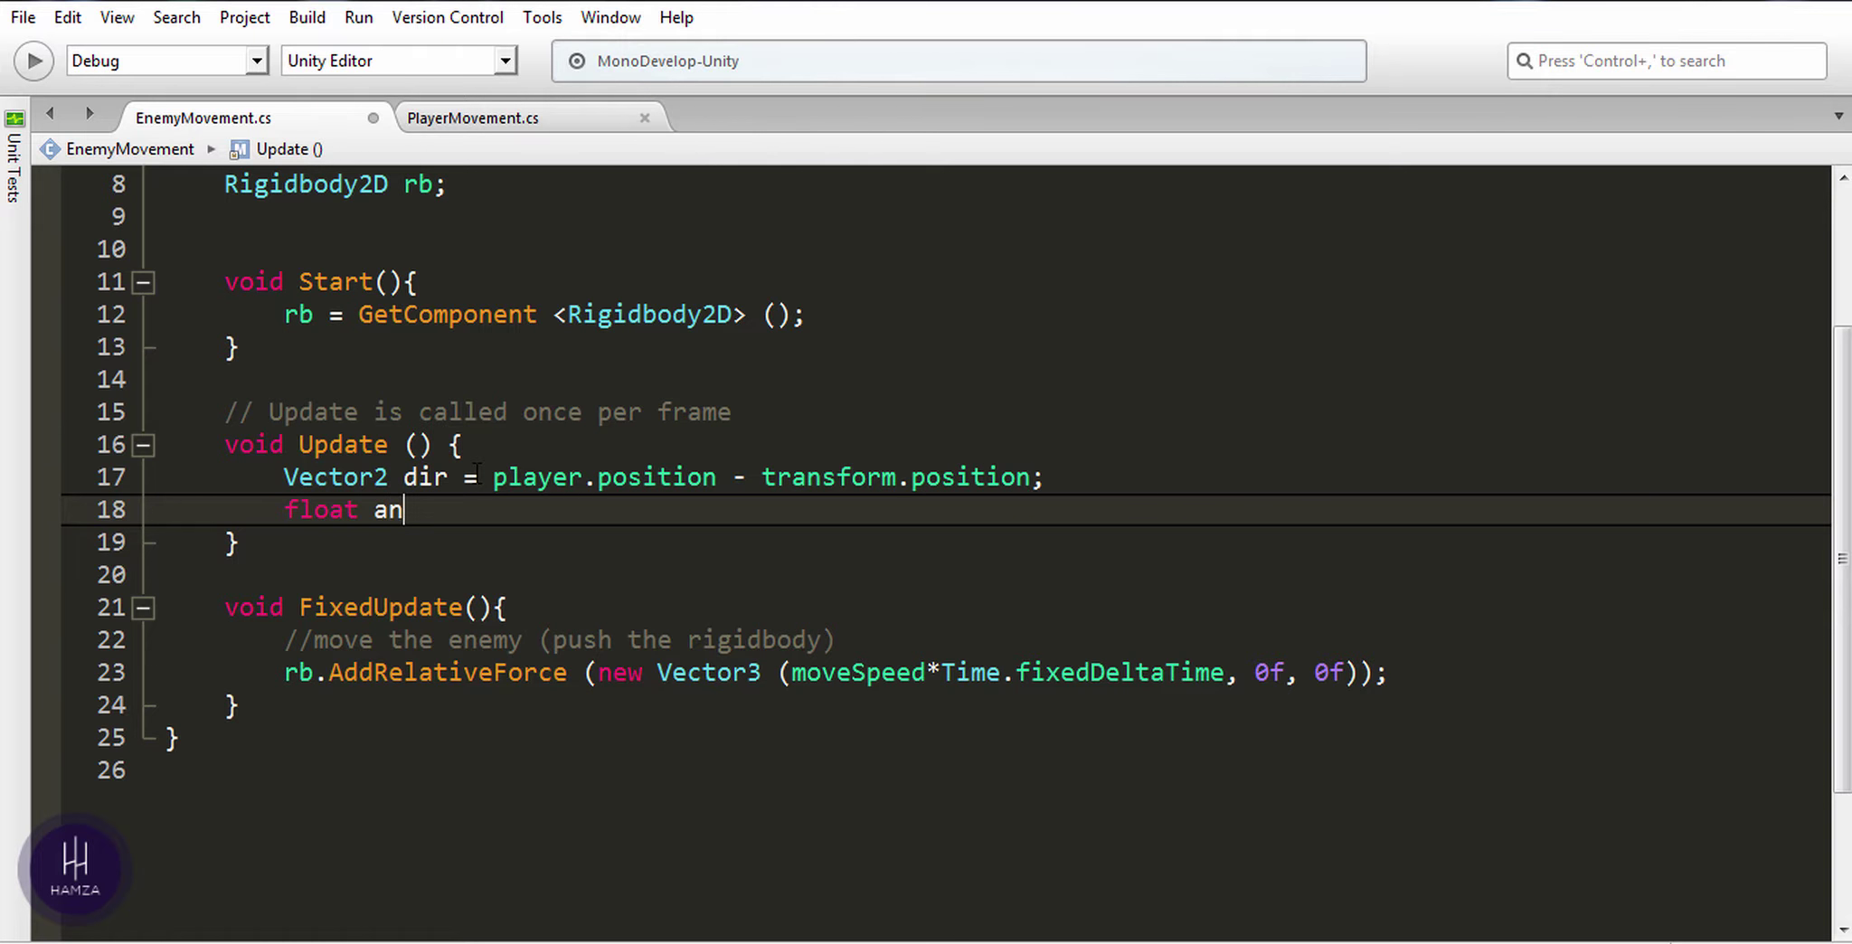
type("gle = m")
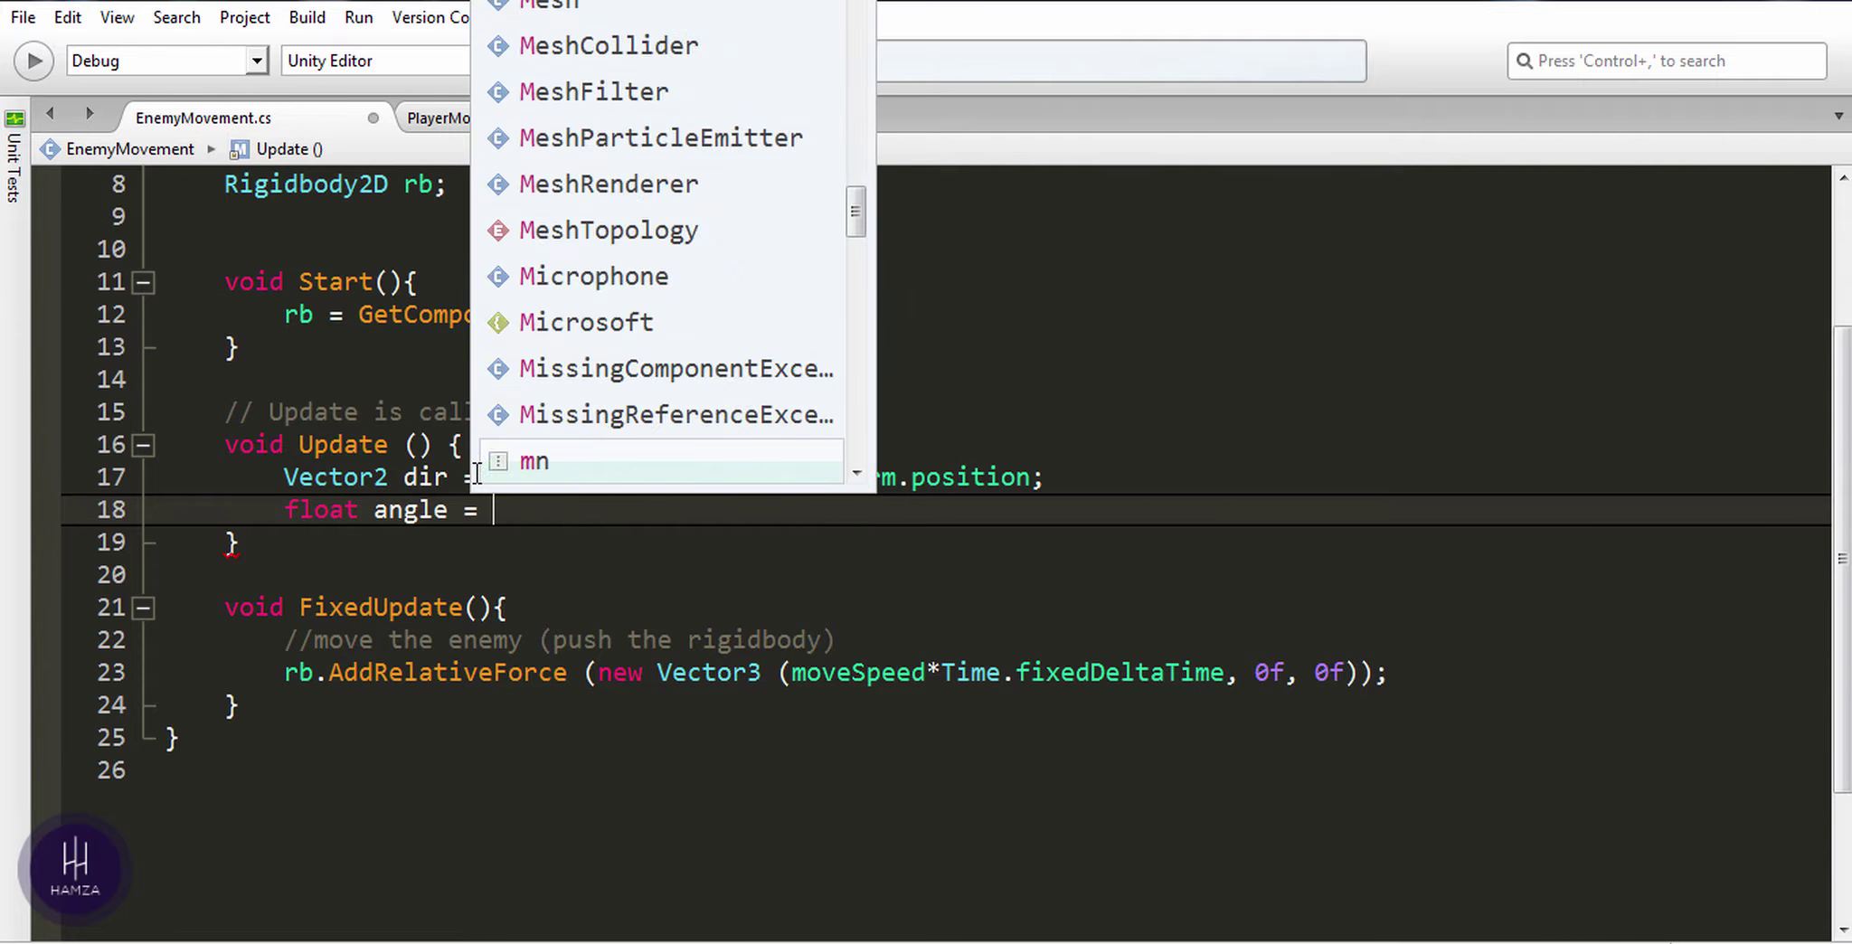
type("athf")
key("Return")
type(".")
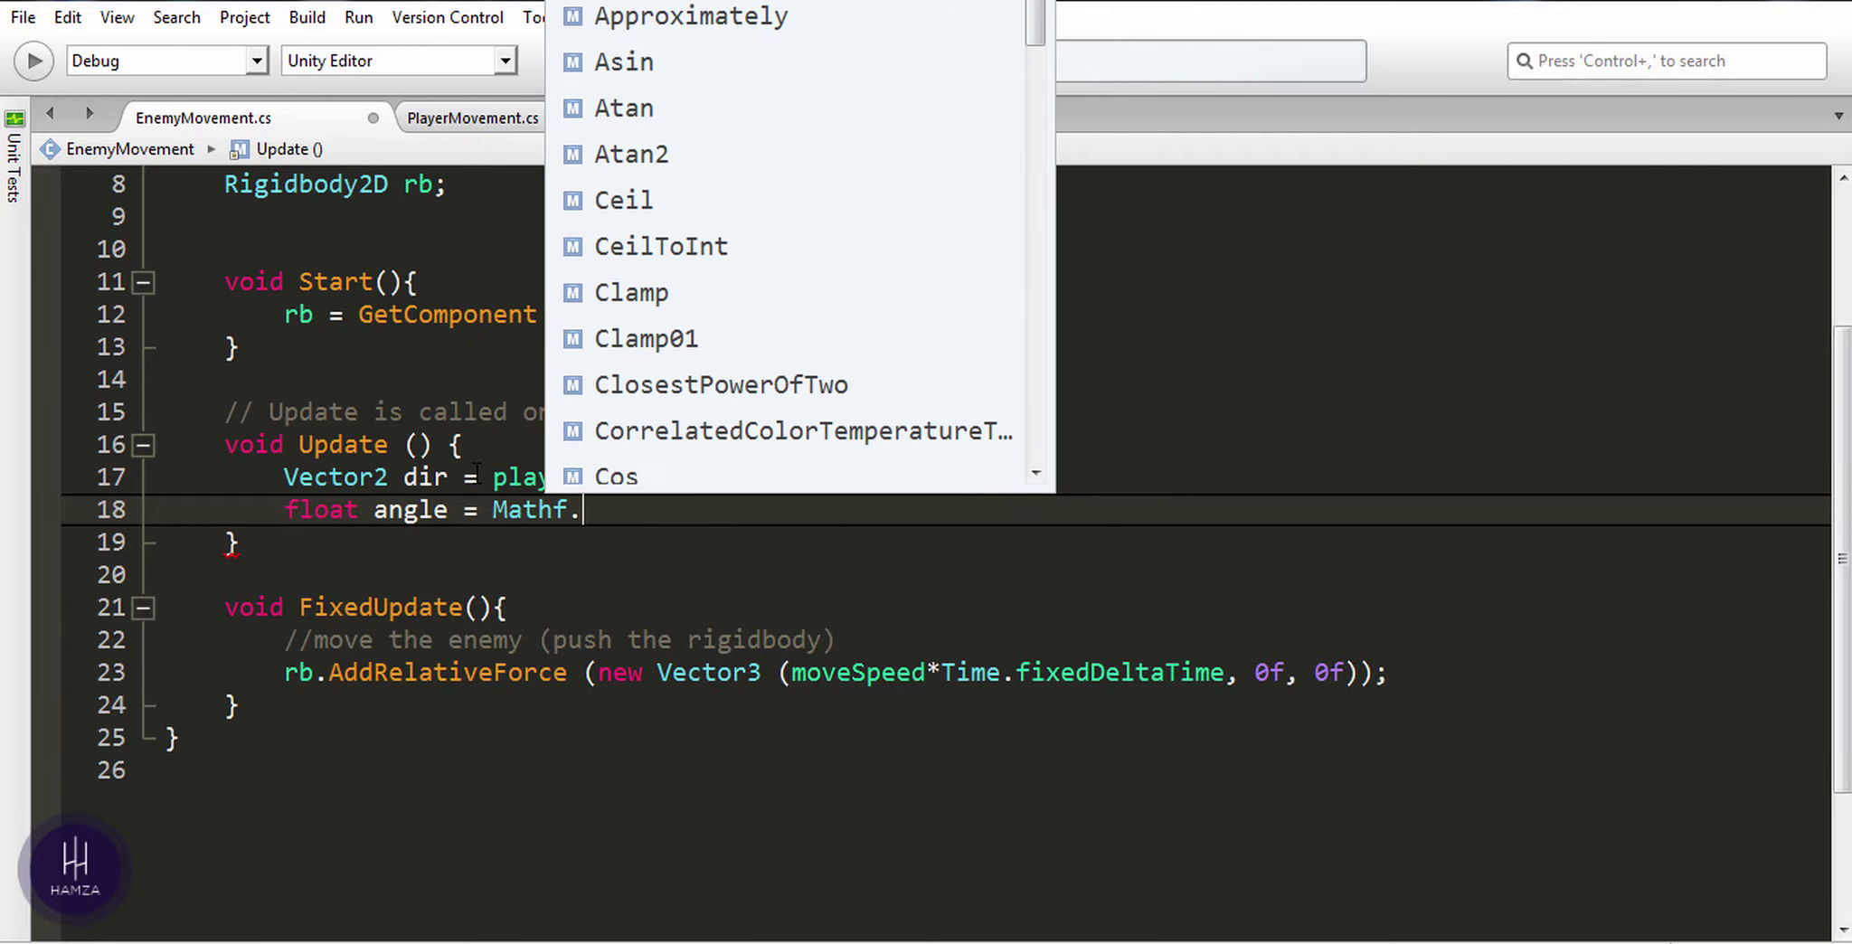
type("at")
key("Return")
type("(")
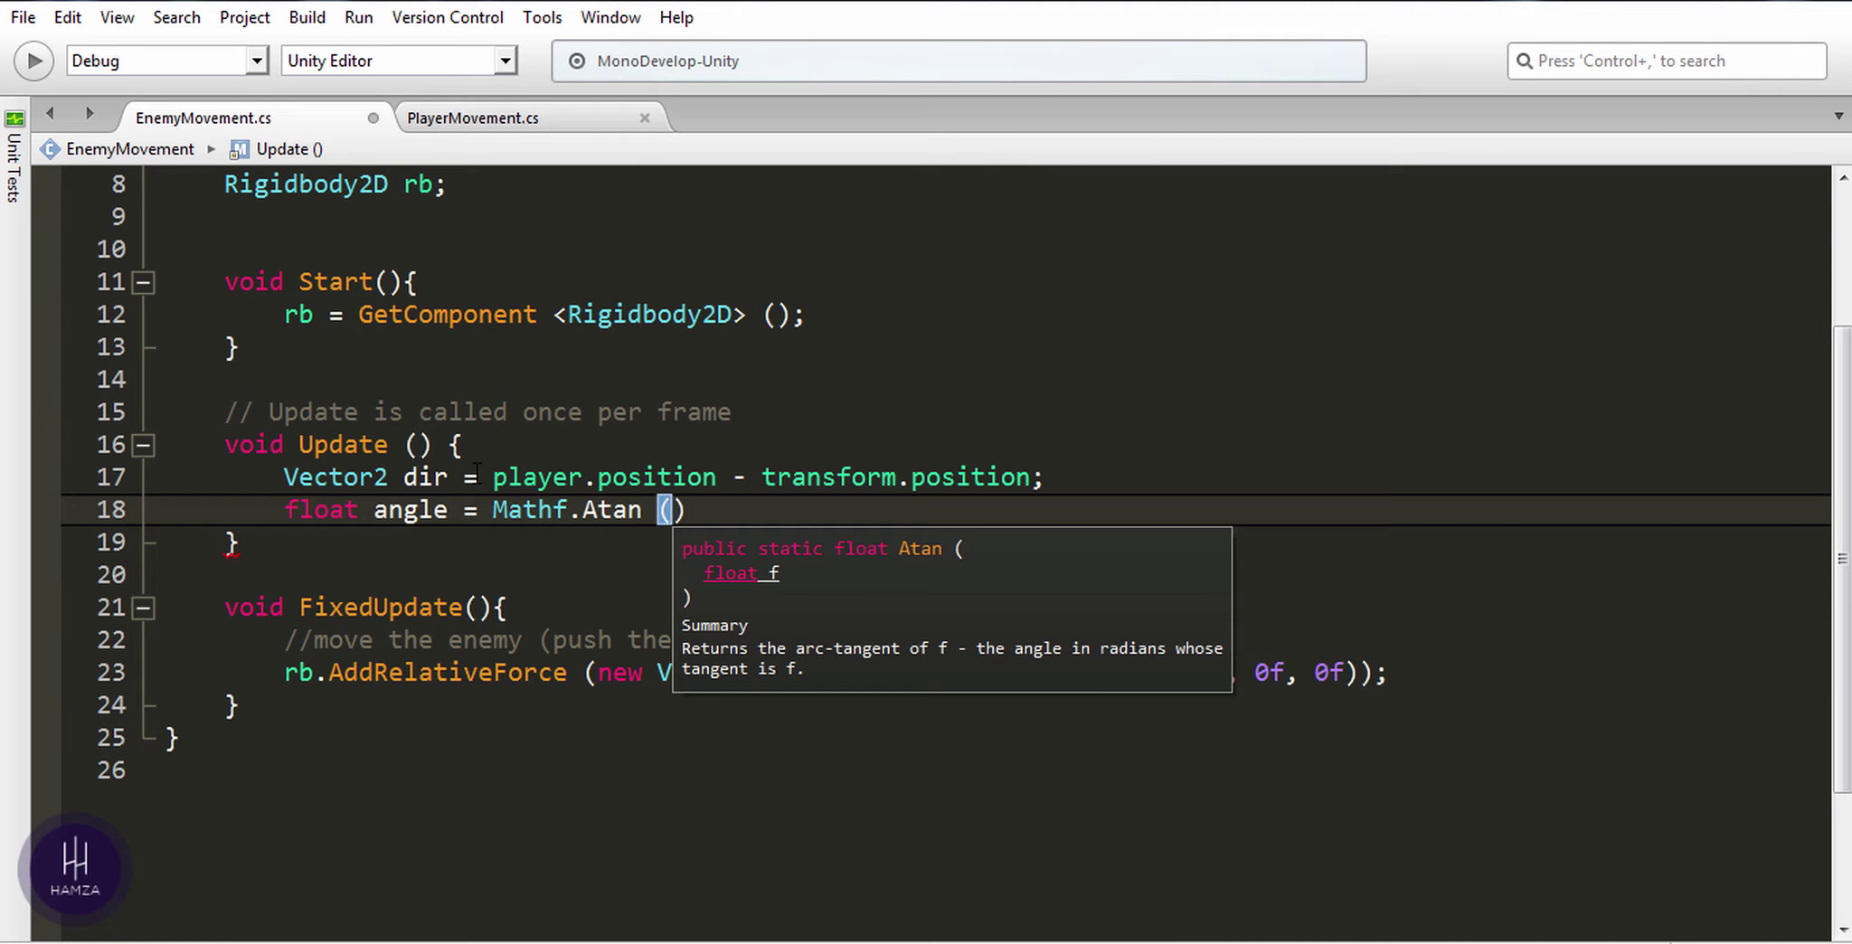
type("d")
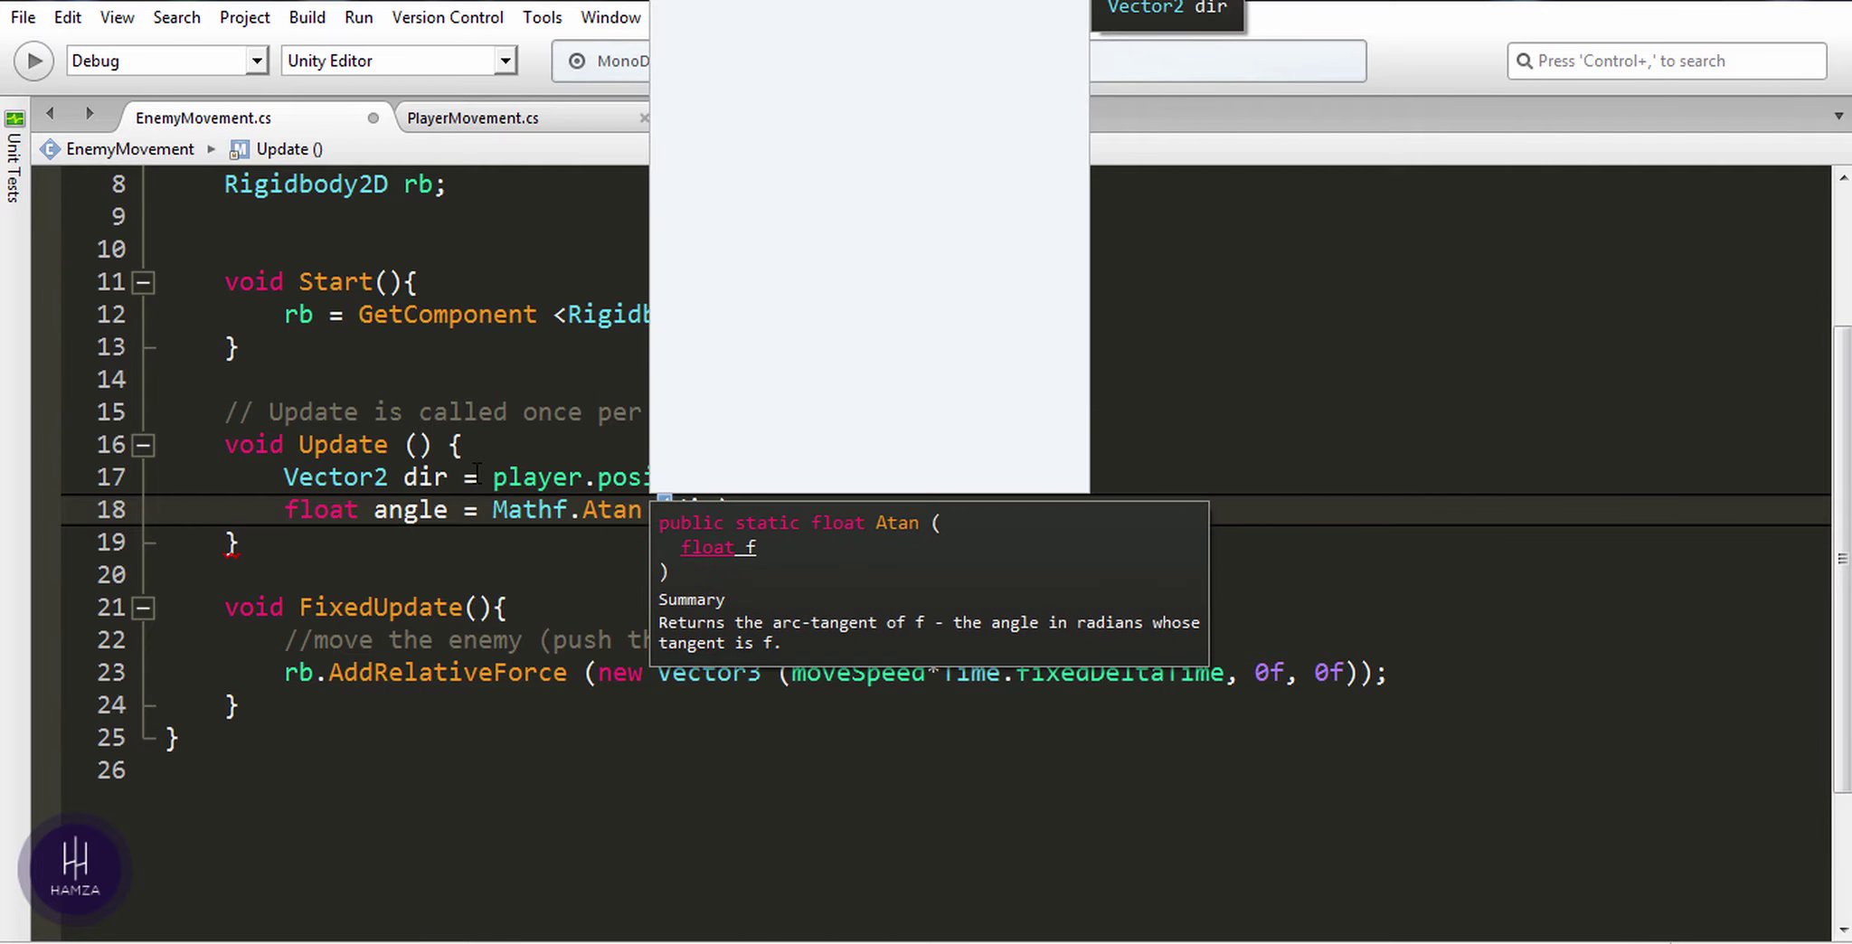
type("ir.y/d")
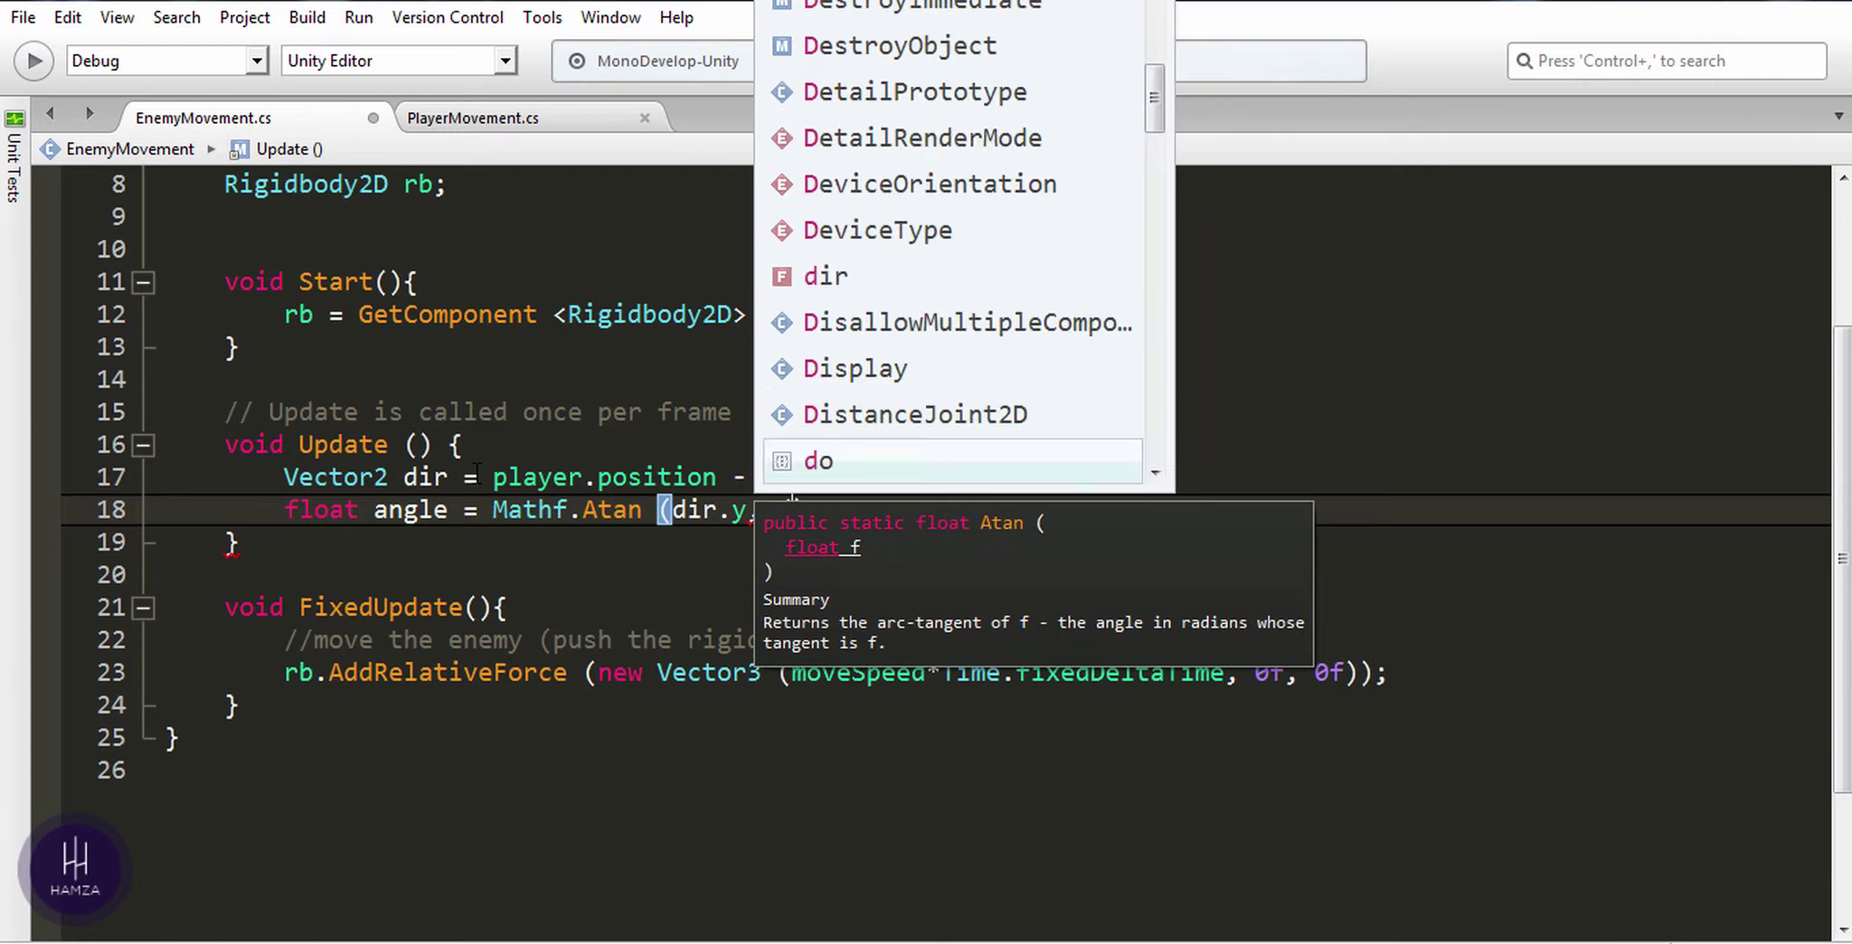
type("ir.")
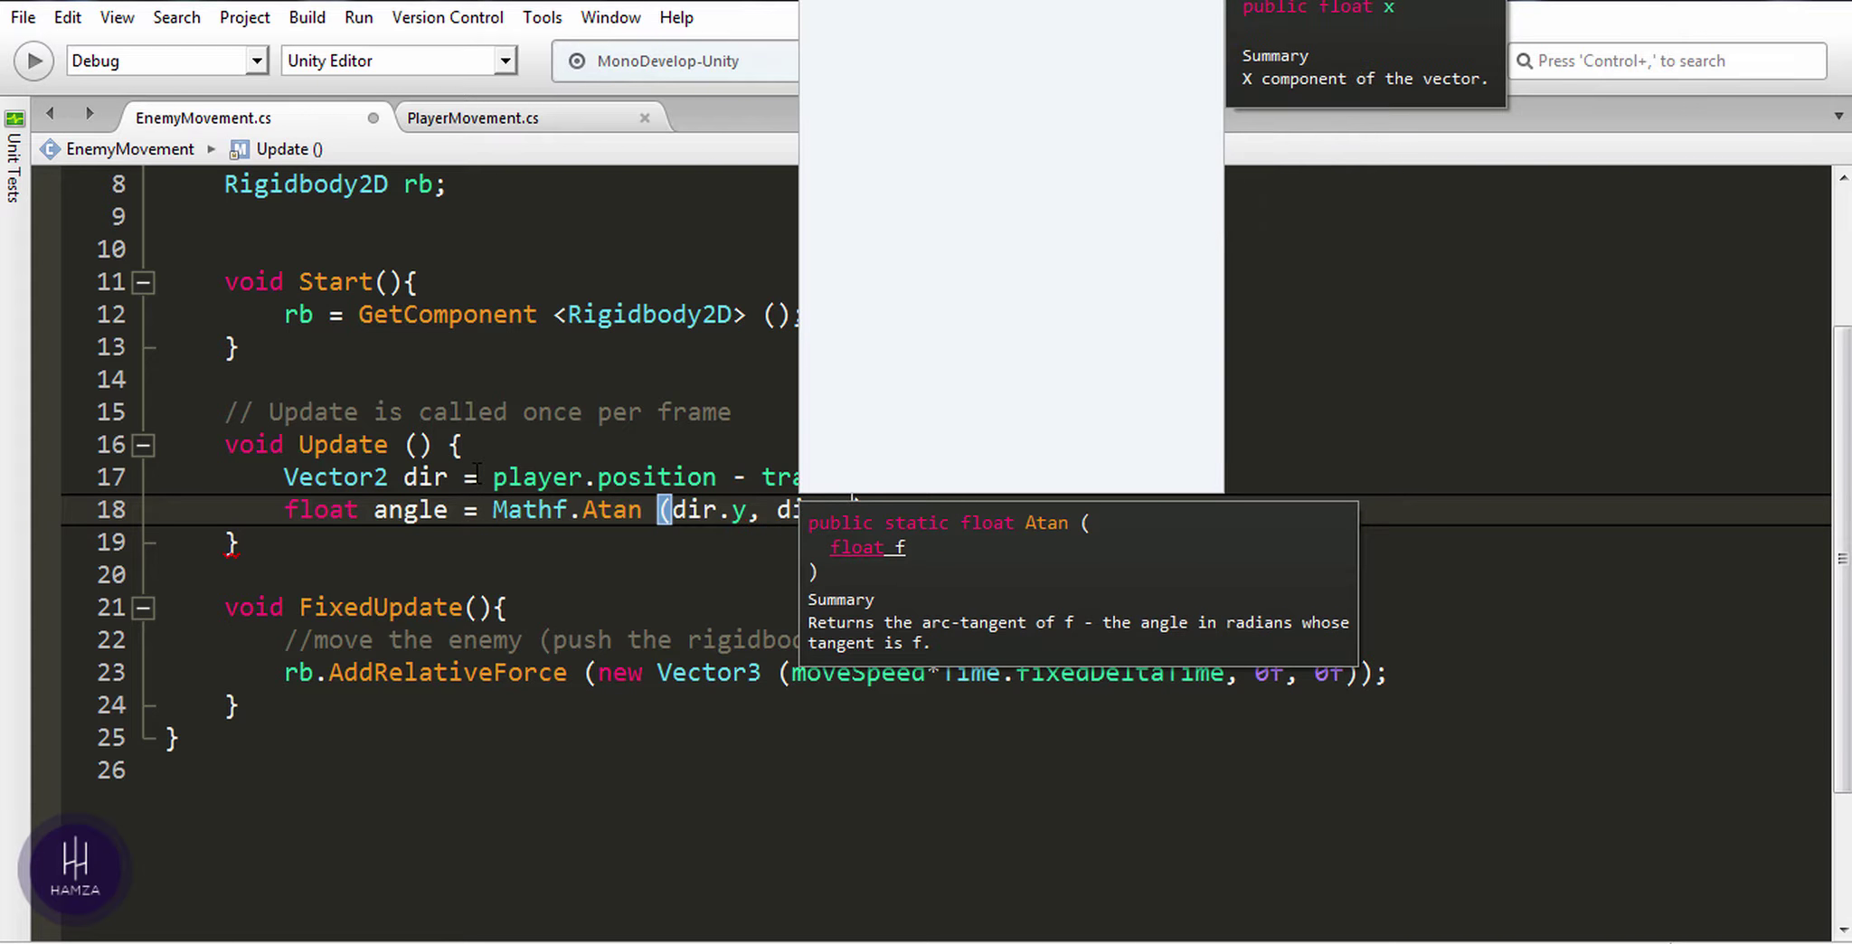
type("x)*")
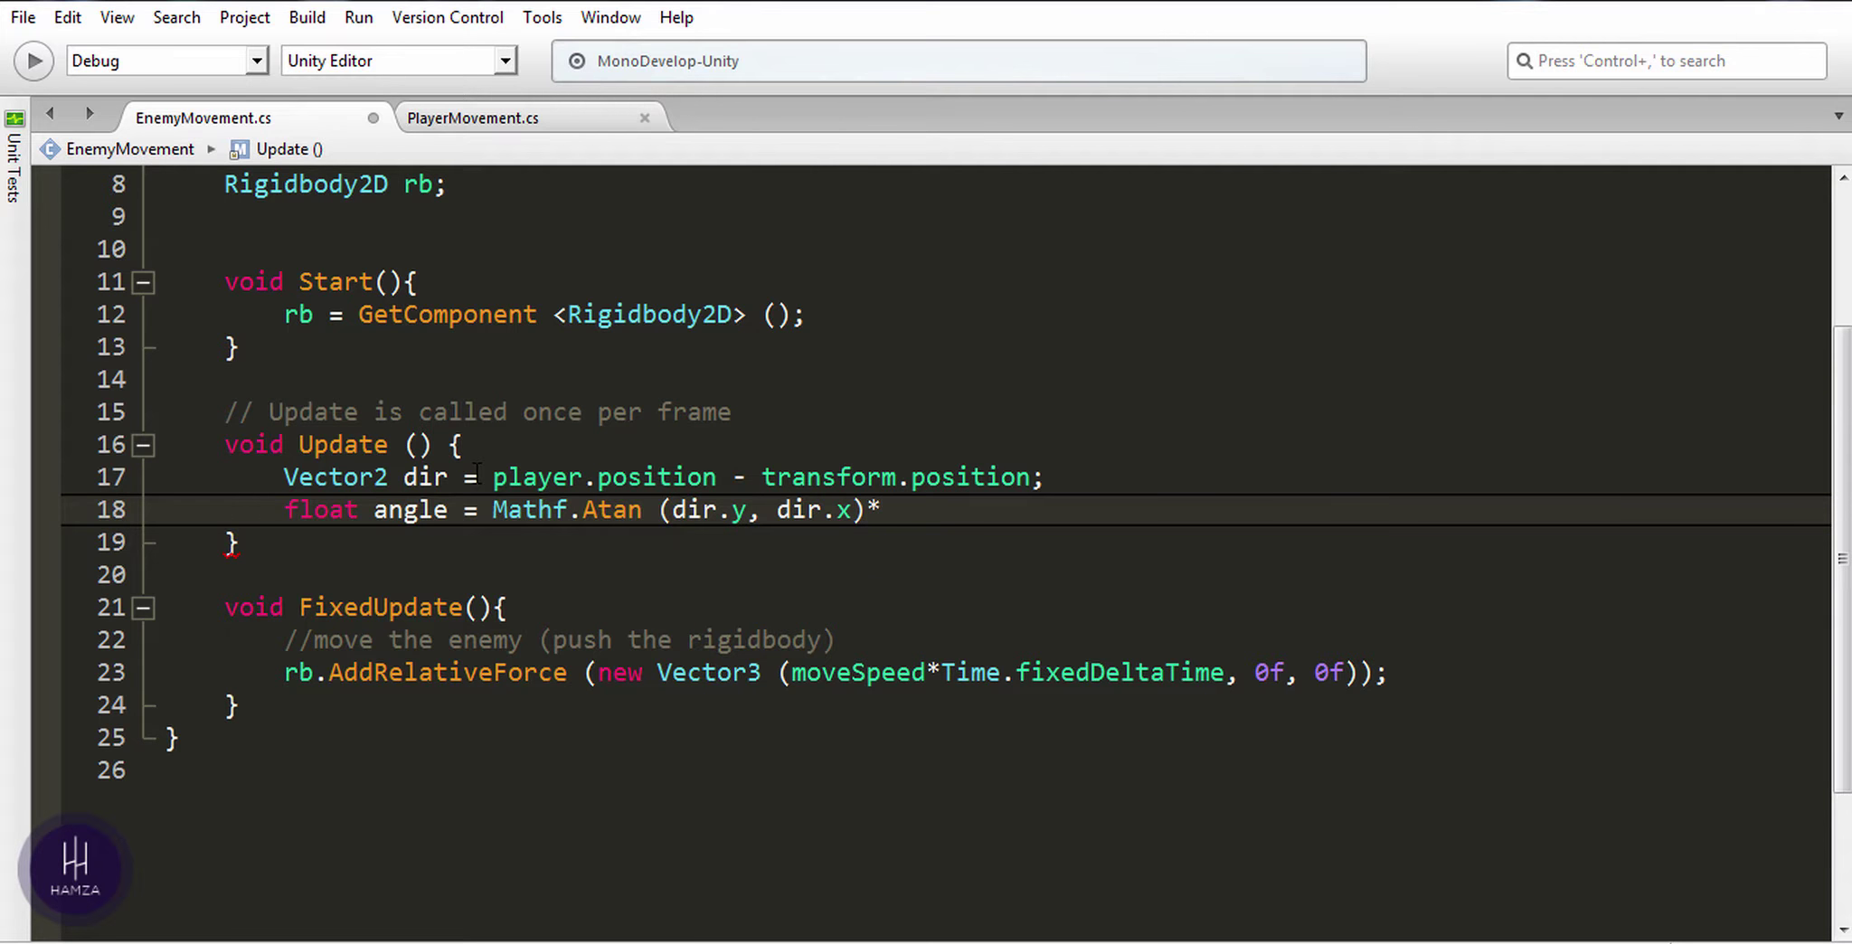
type("Mathf")
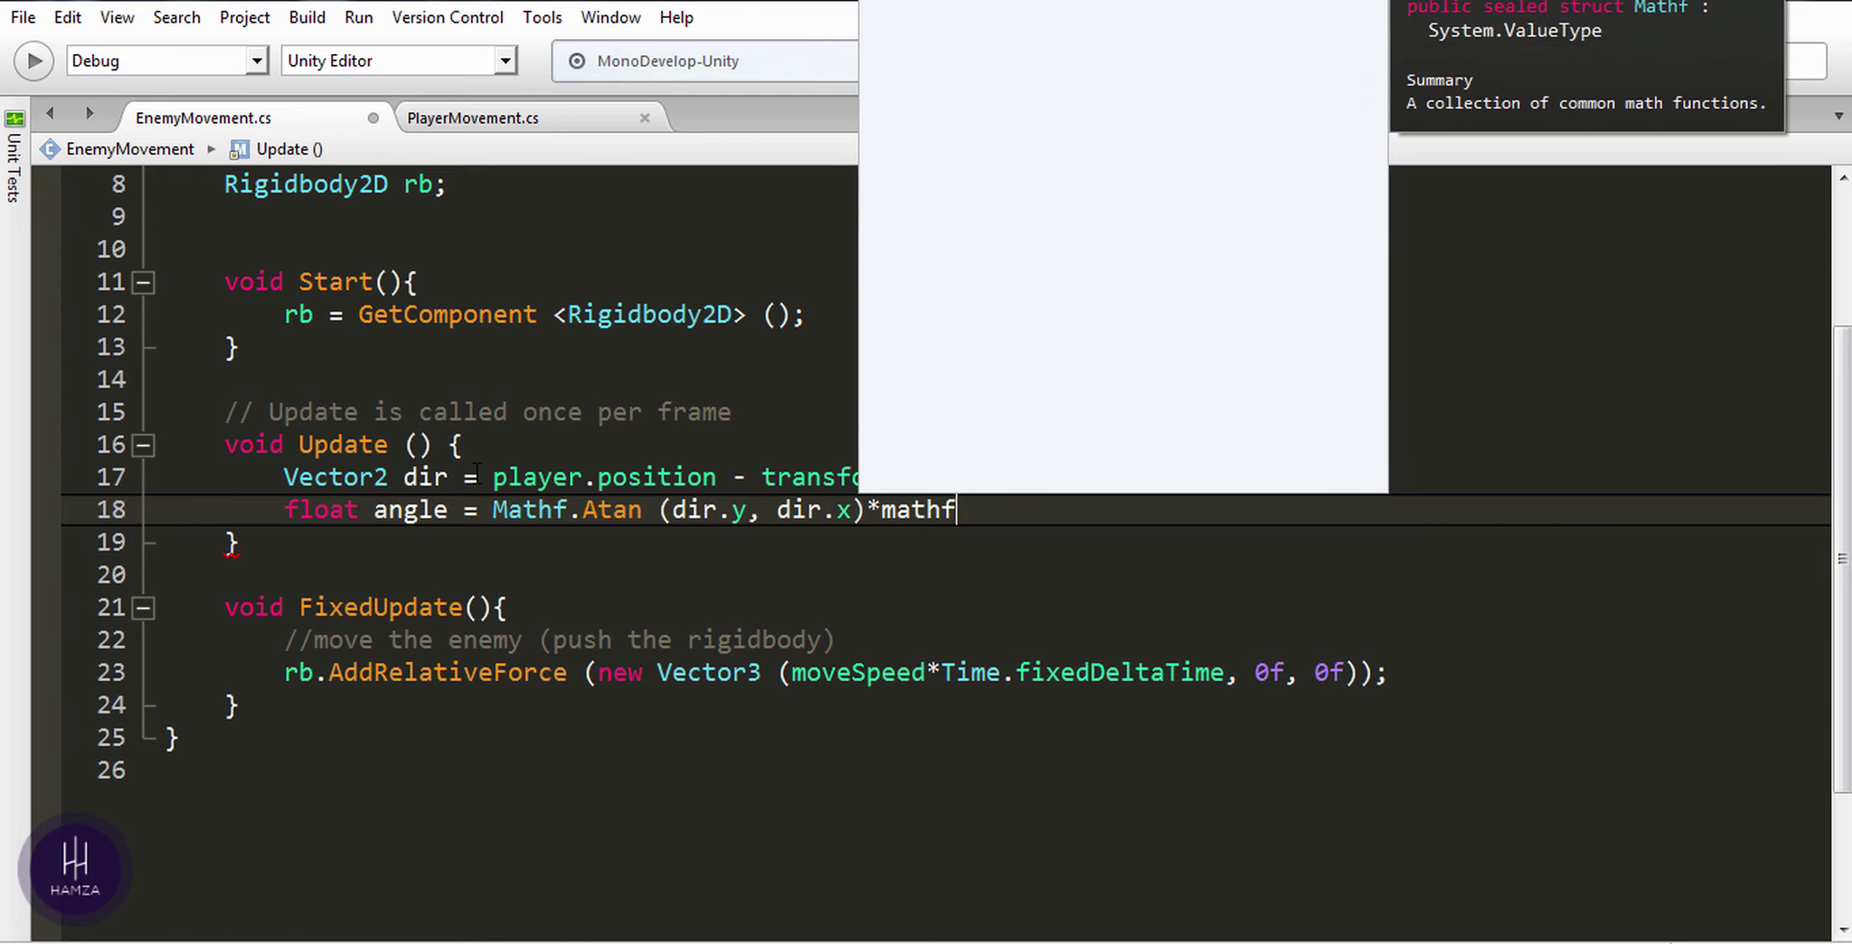
type(".")
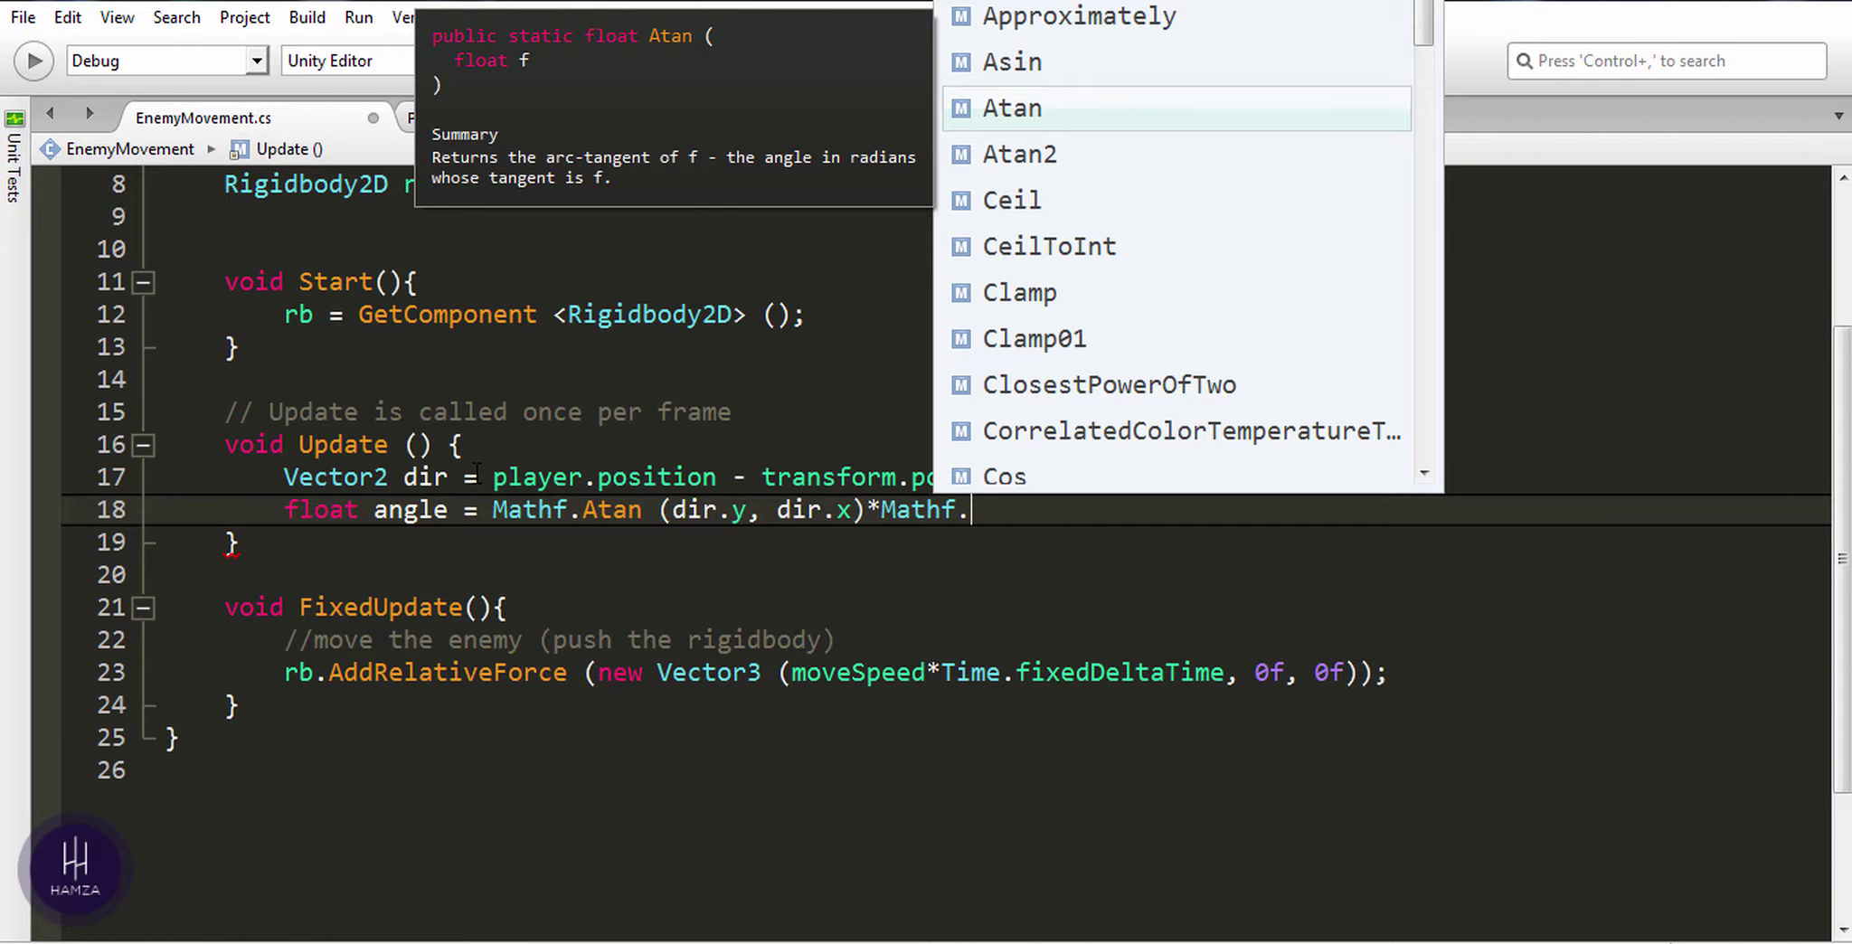
type("rad2d")
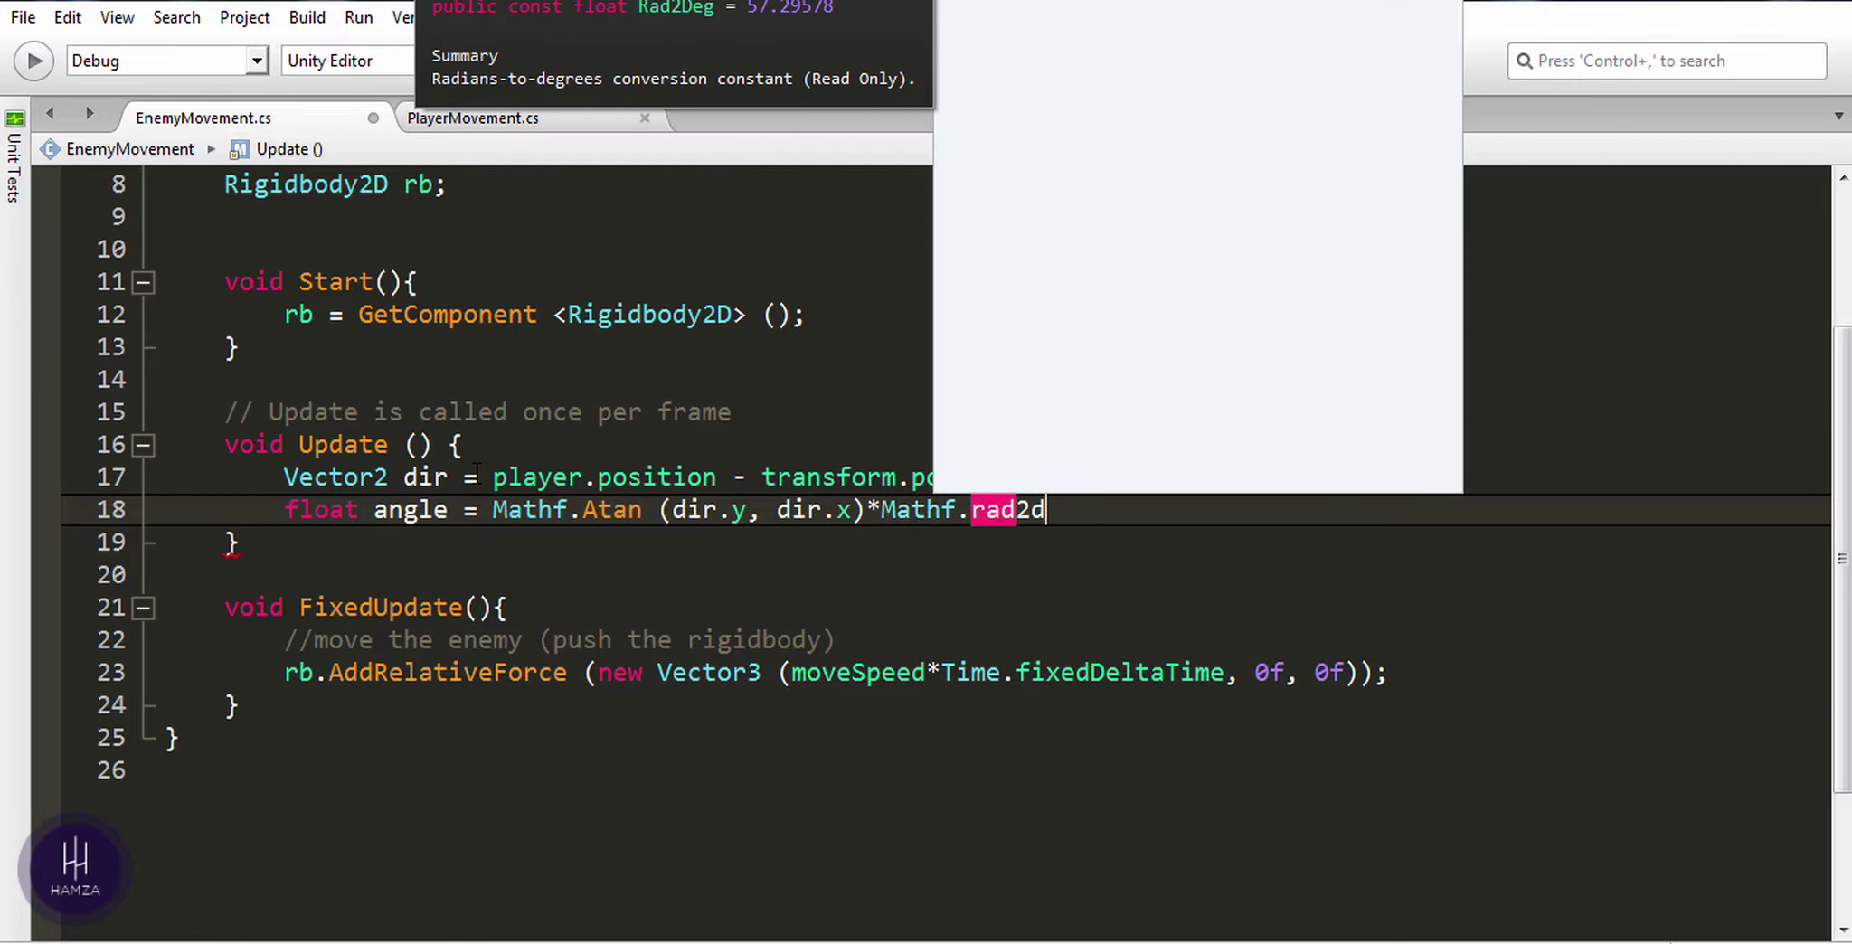
type("e")
key("Return")
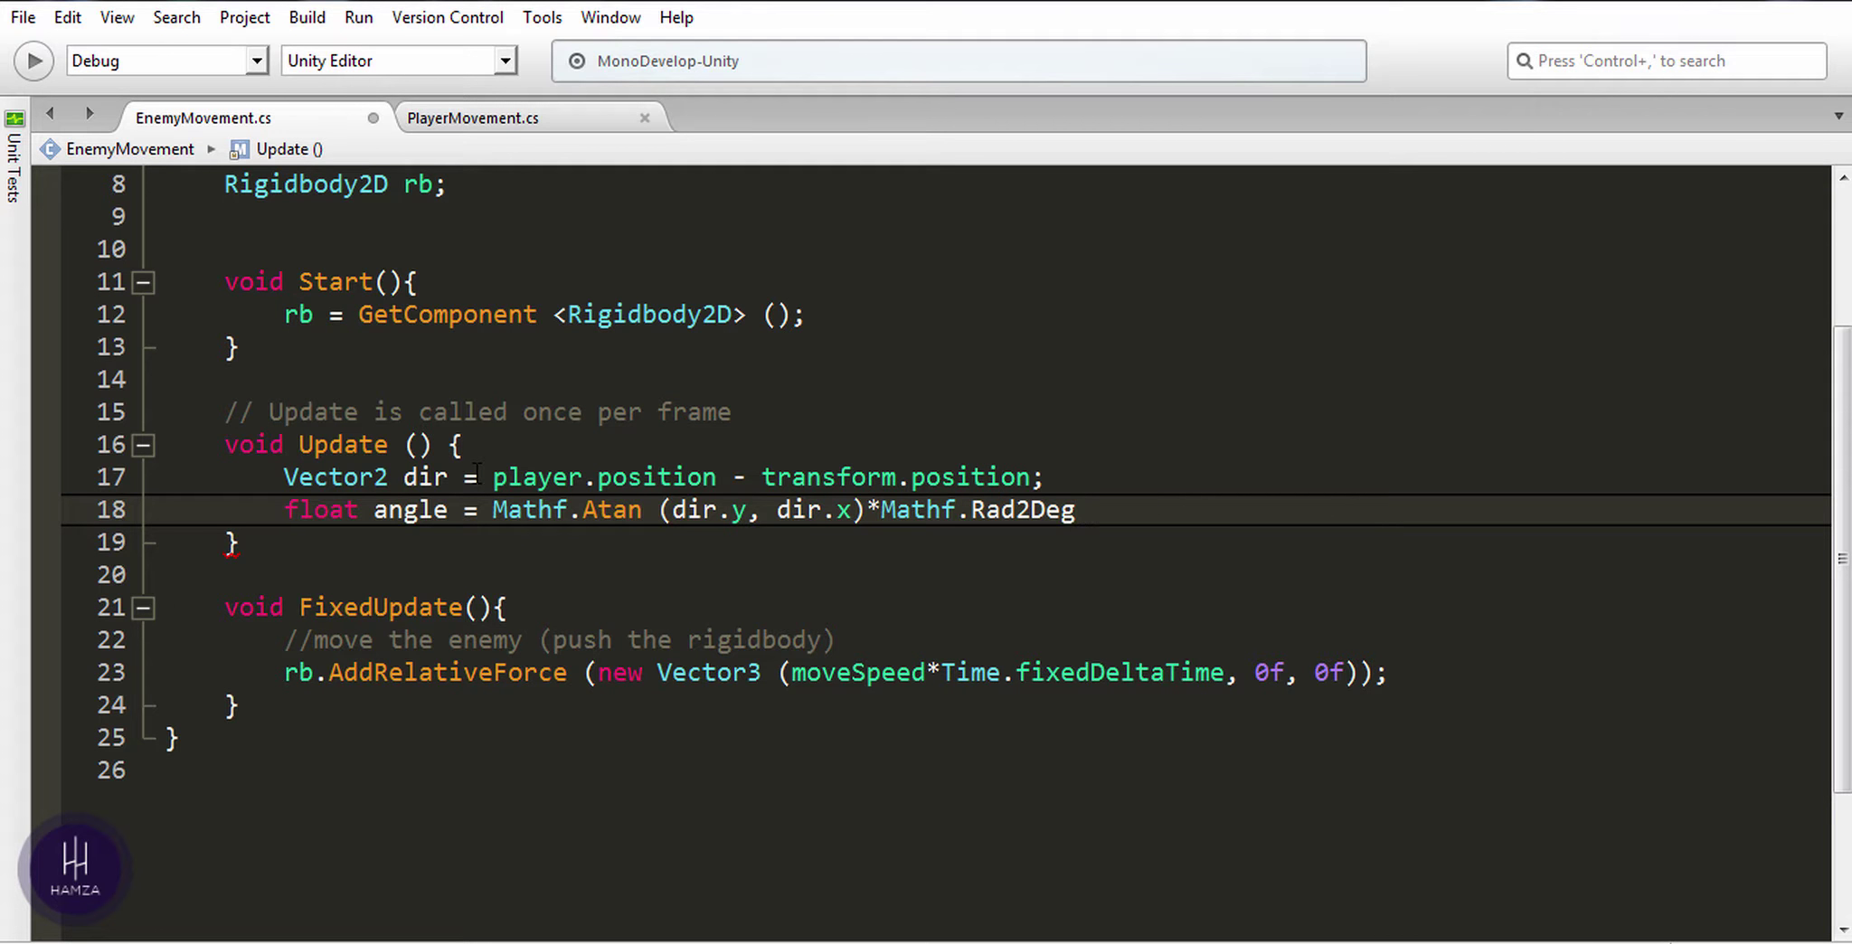
type(";")
key("Return")
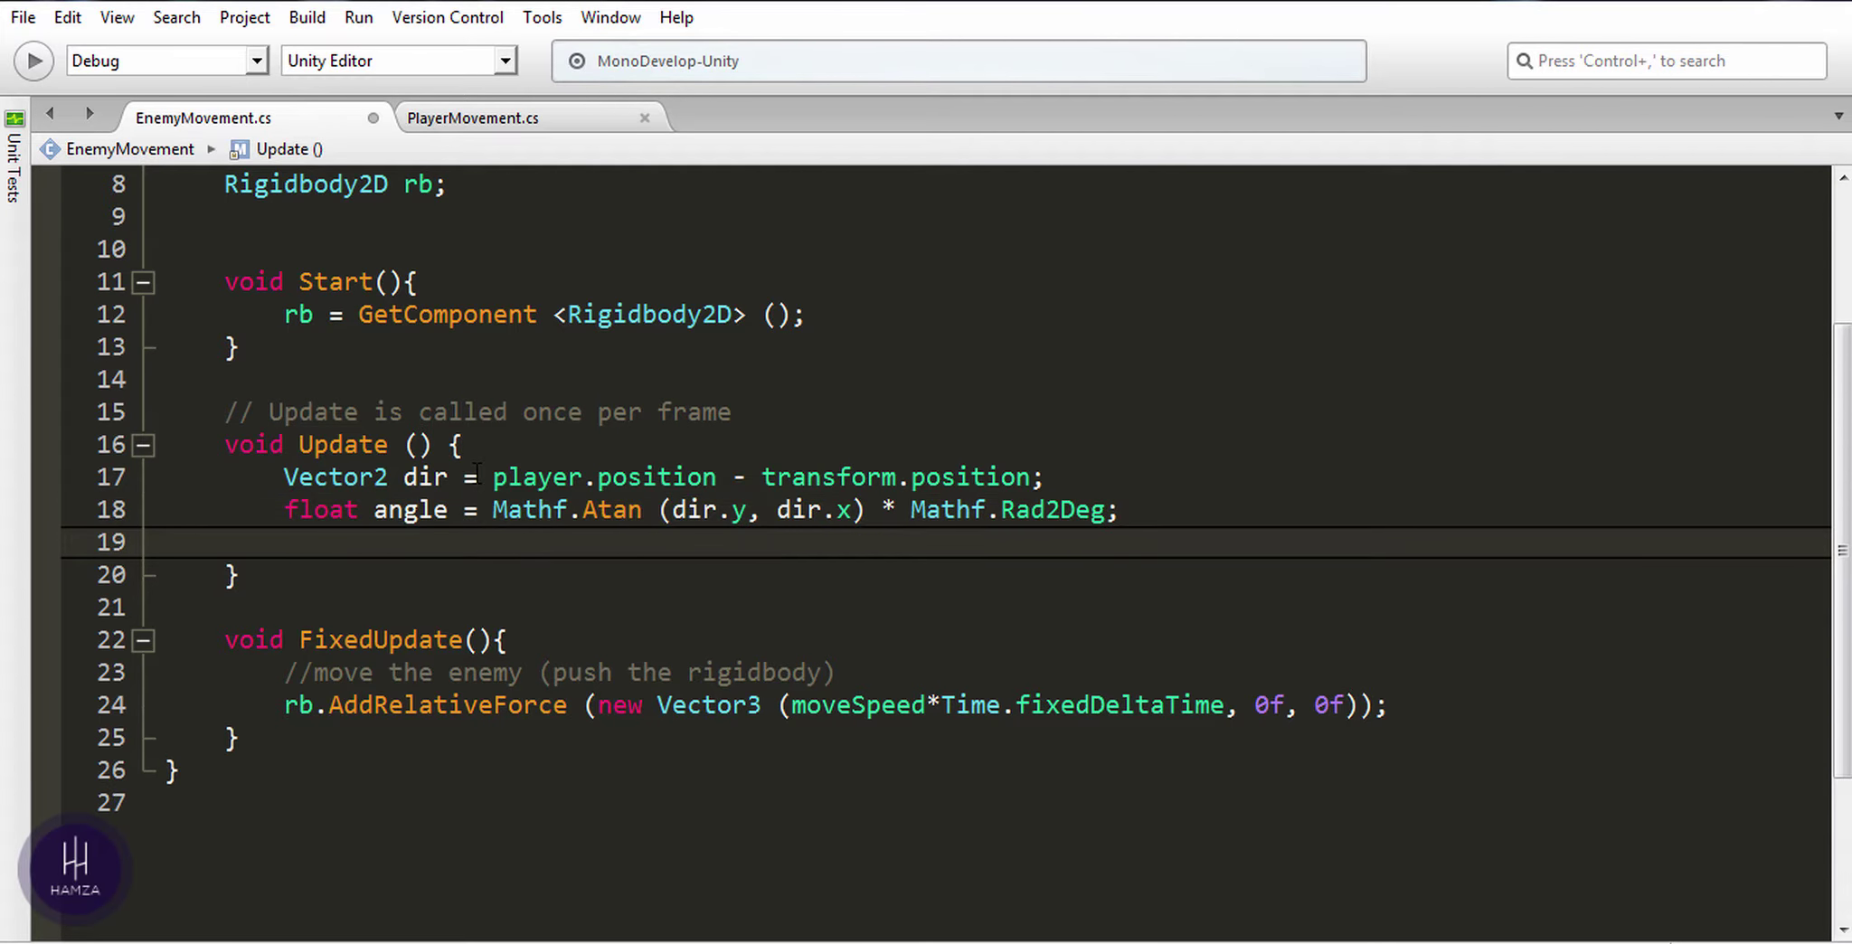
Step: Add Quaternion r = Quaternion.AngleAxis(angle, Vector3.forward); to Update
type("Quater")
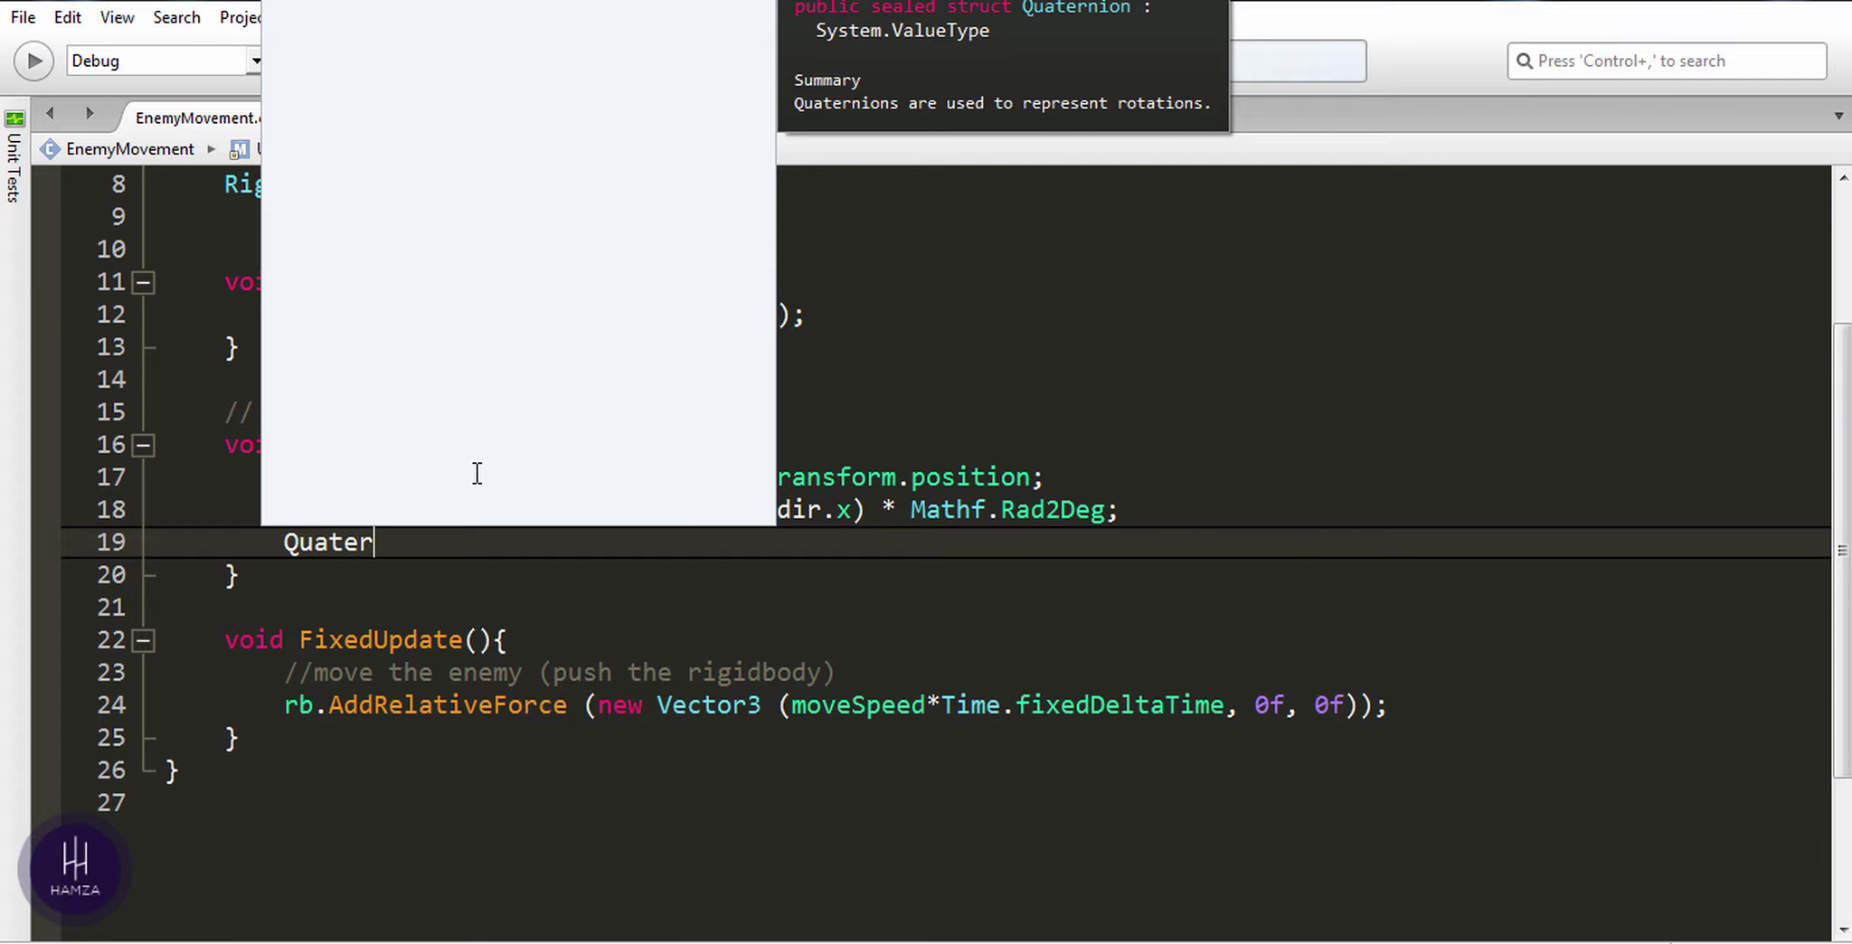
type("nion ")
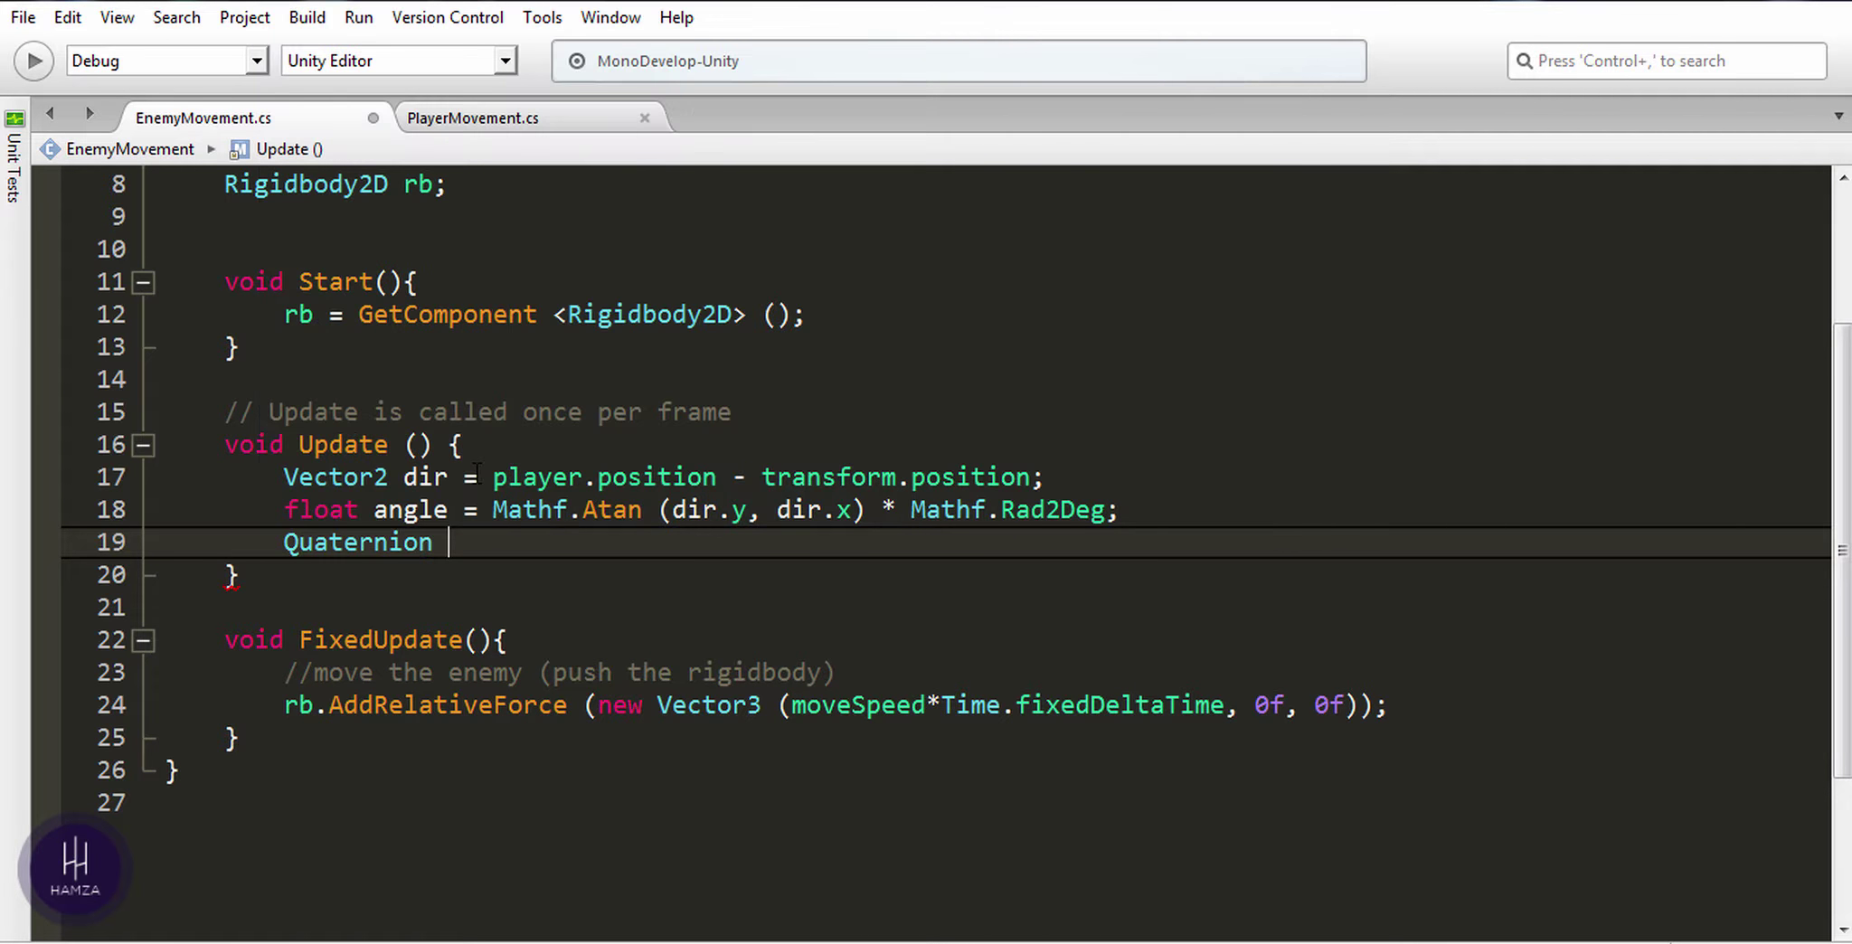
type("r= Quaternion.a")
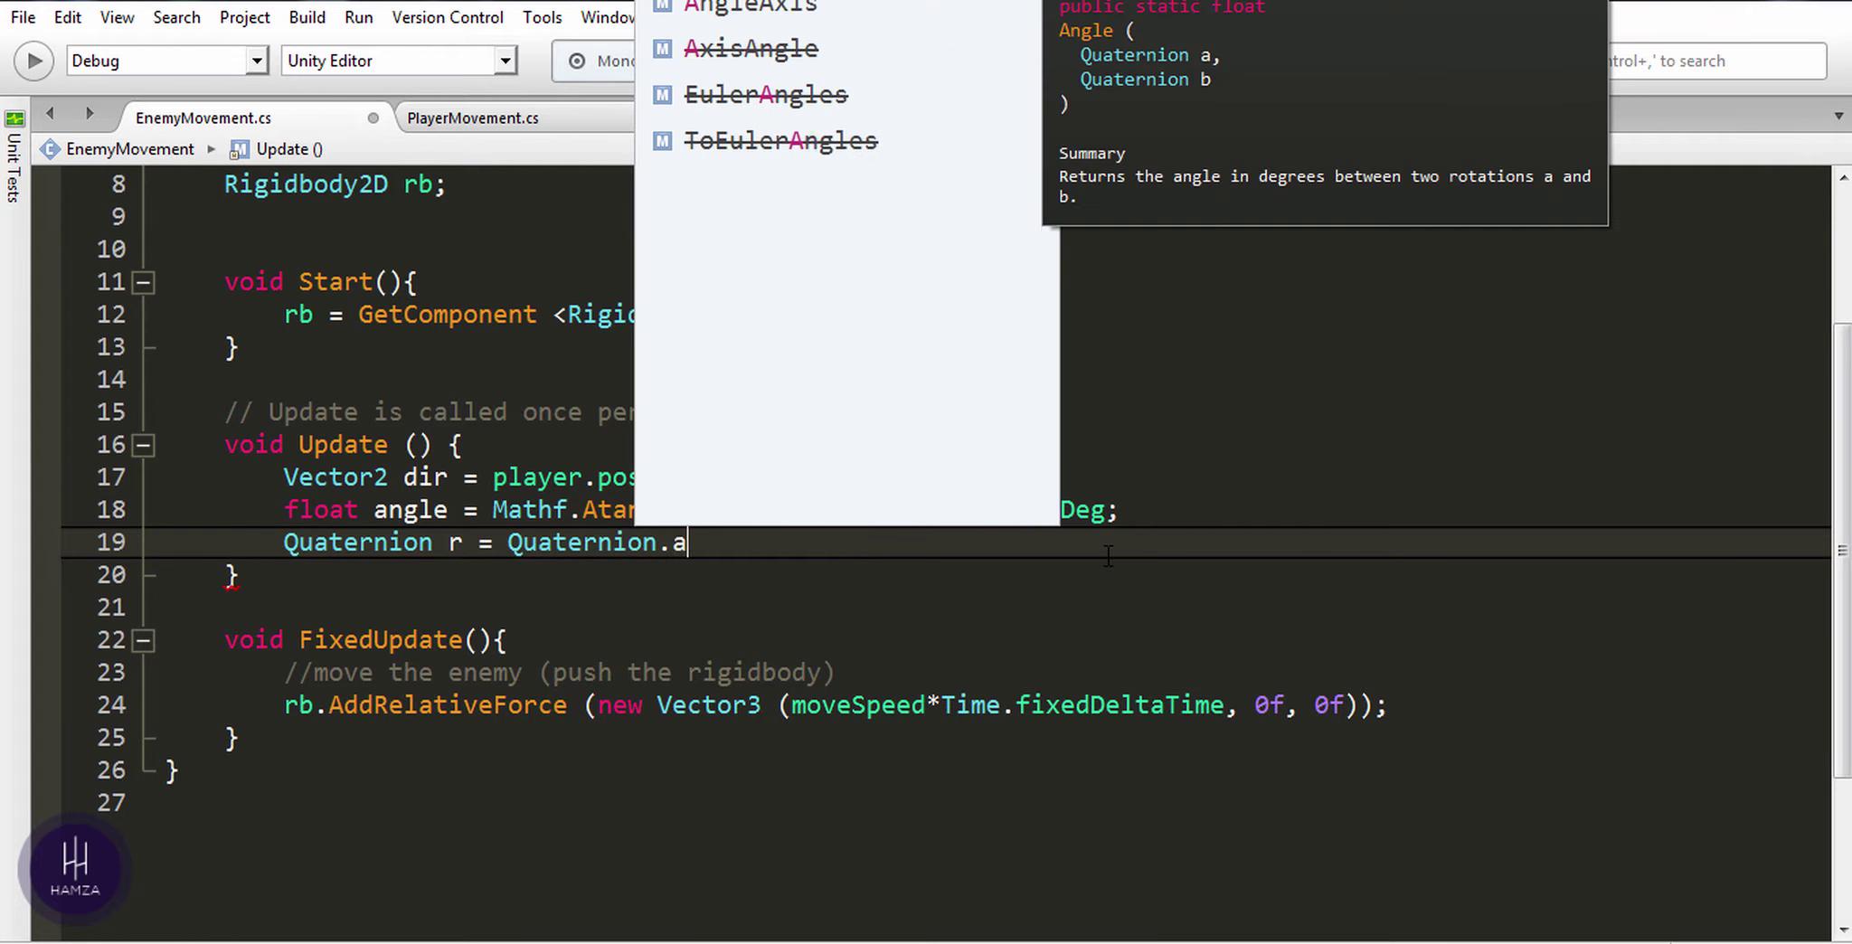
type("ngl(")
key("Escape")
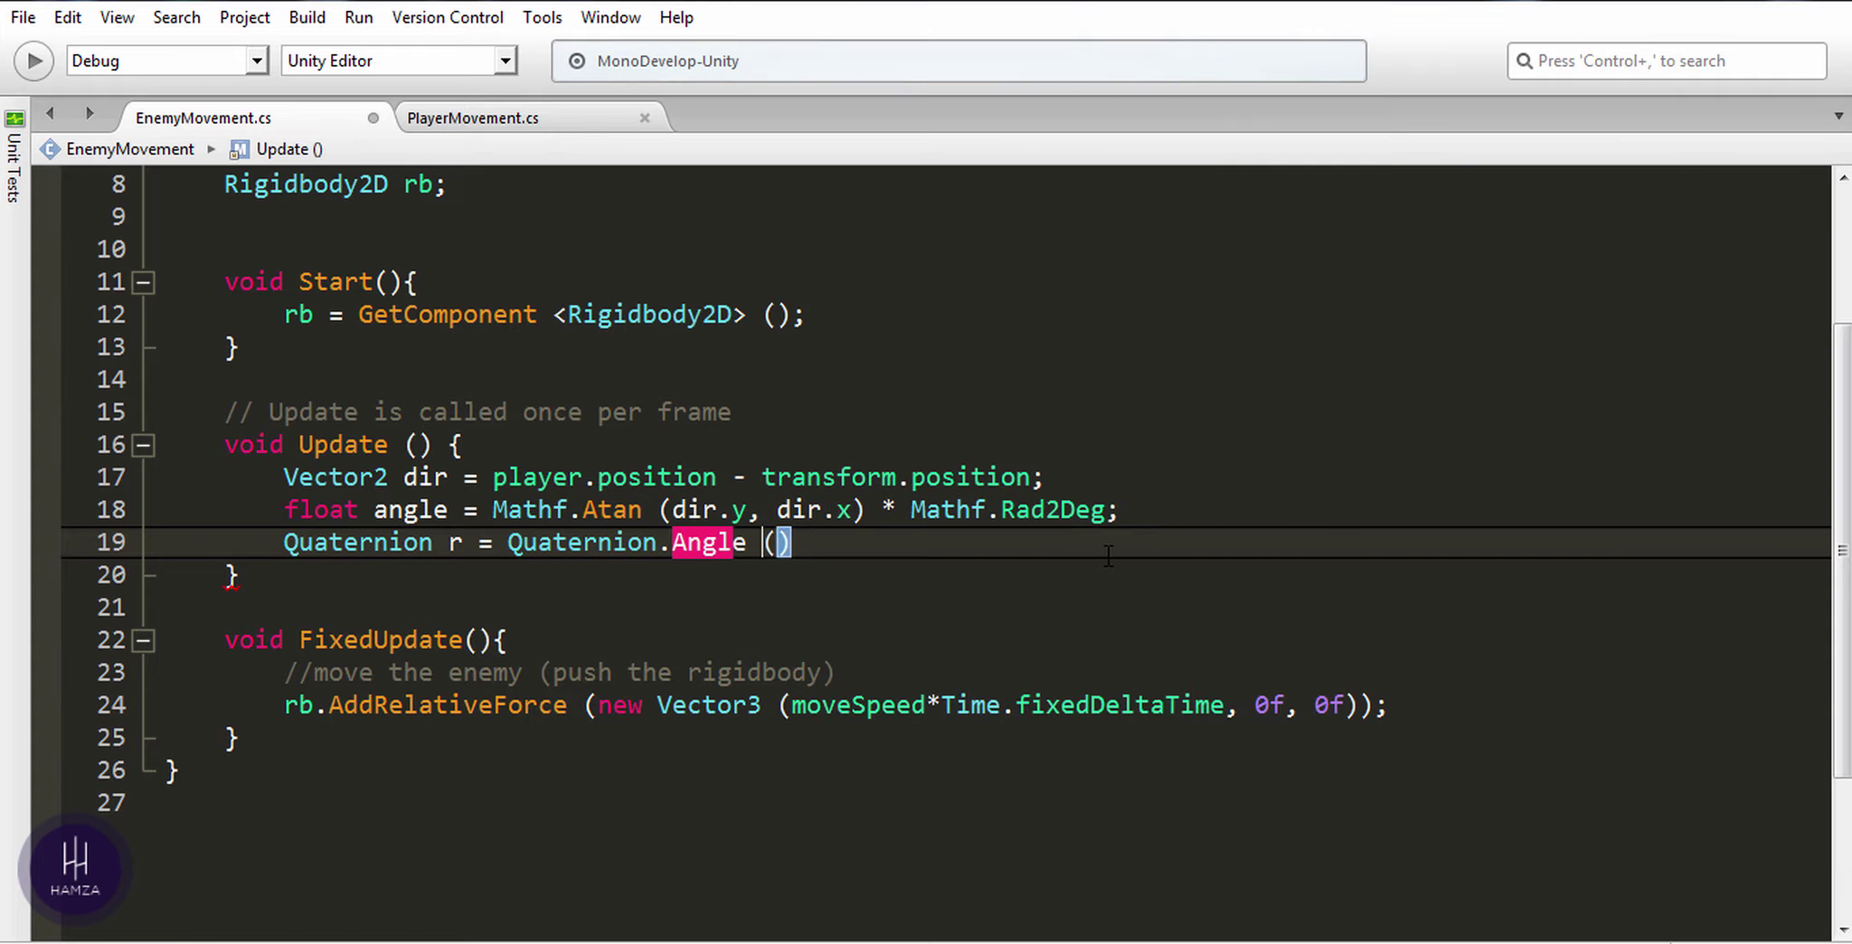
key("Left")
key("Left")
type("Axis")
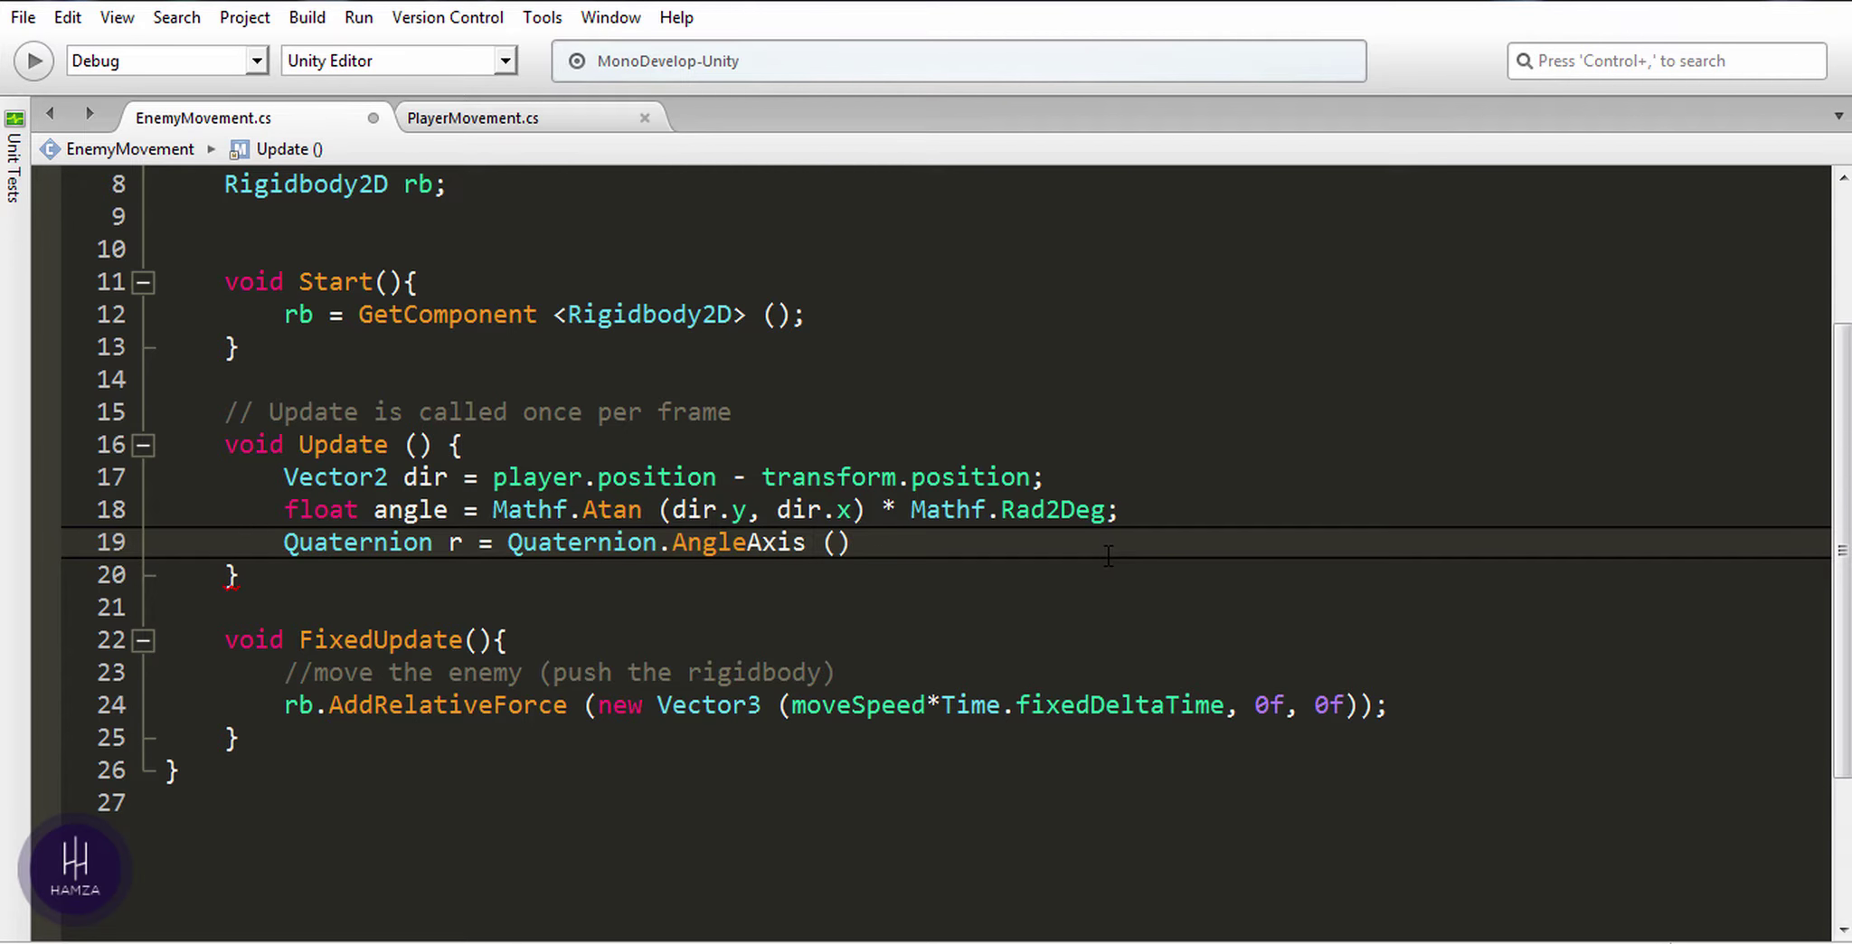
key("Right")
key("Right")
type("a")
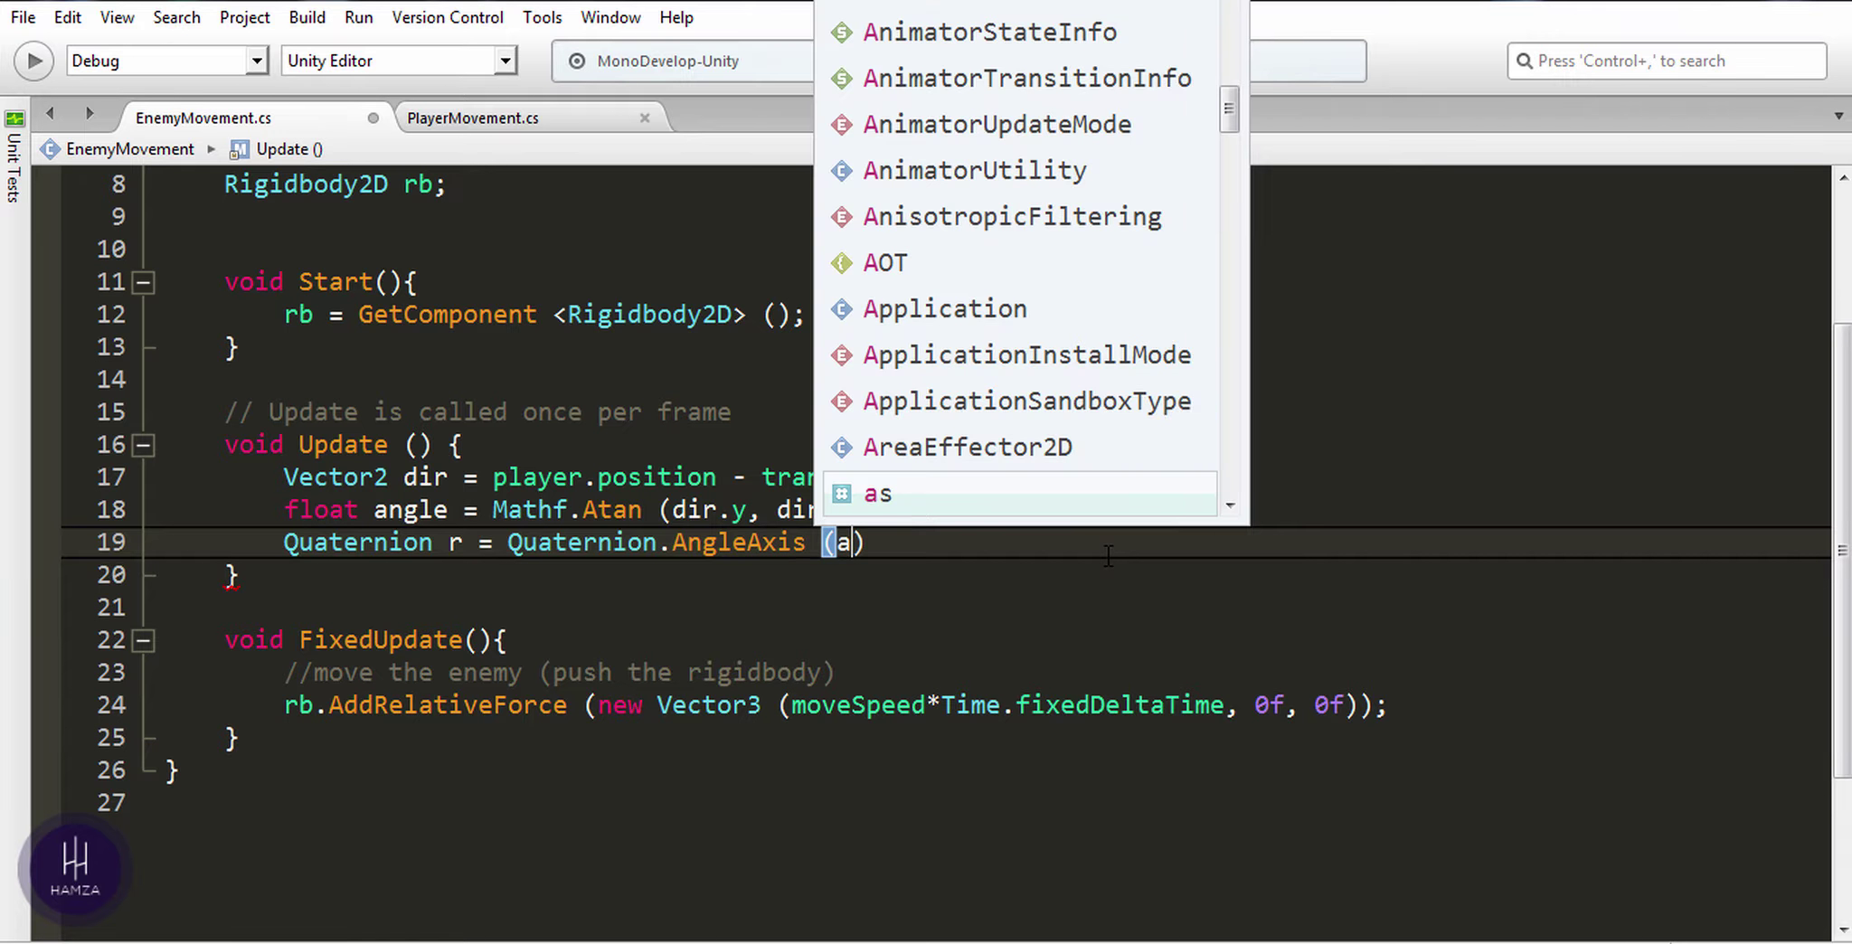
type("ngle")
type(", ")
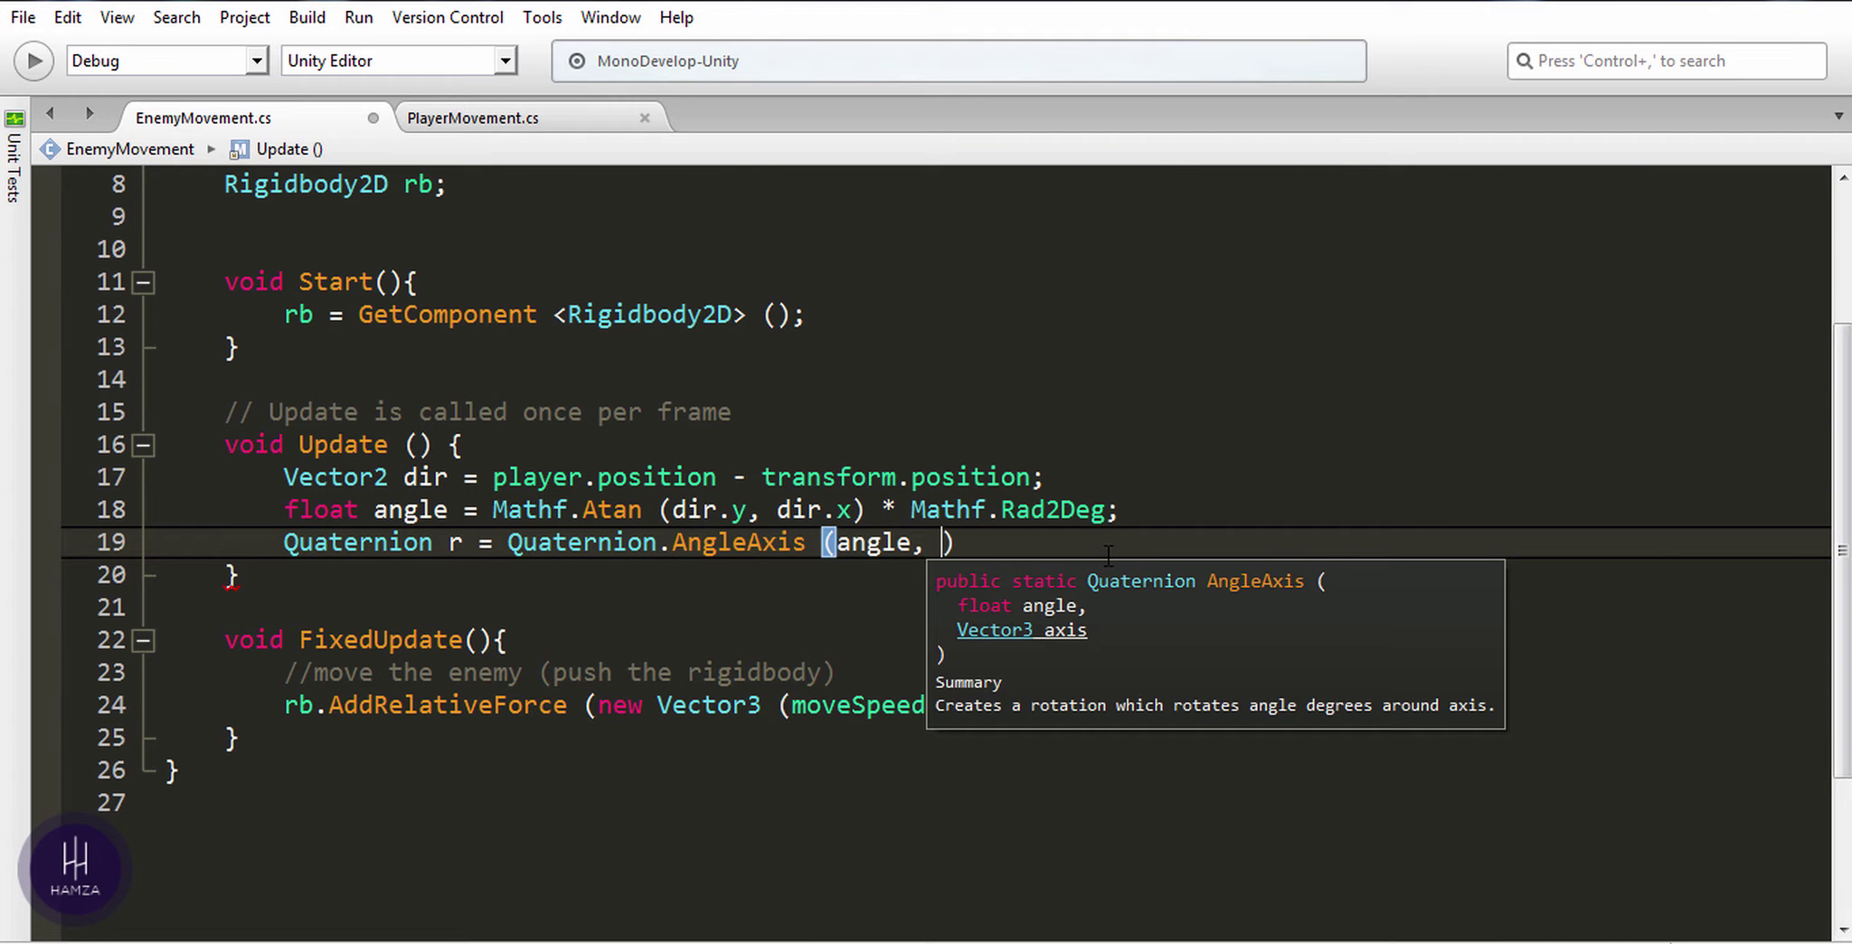
type("Vector3")
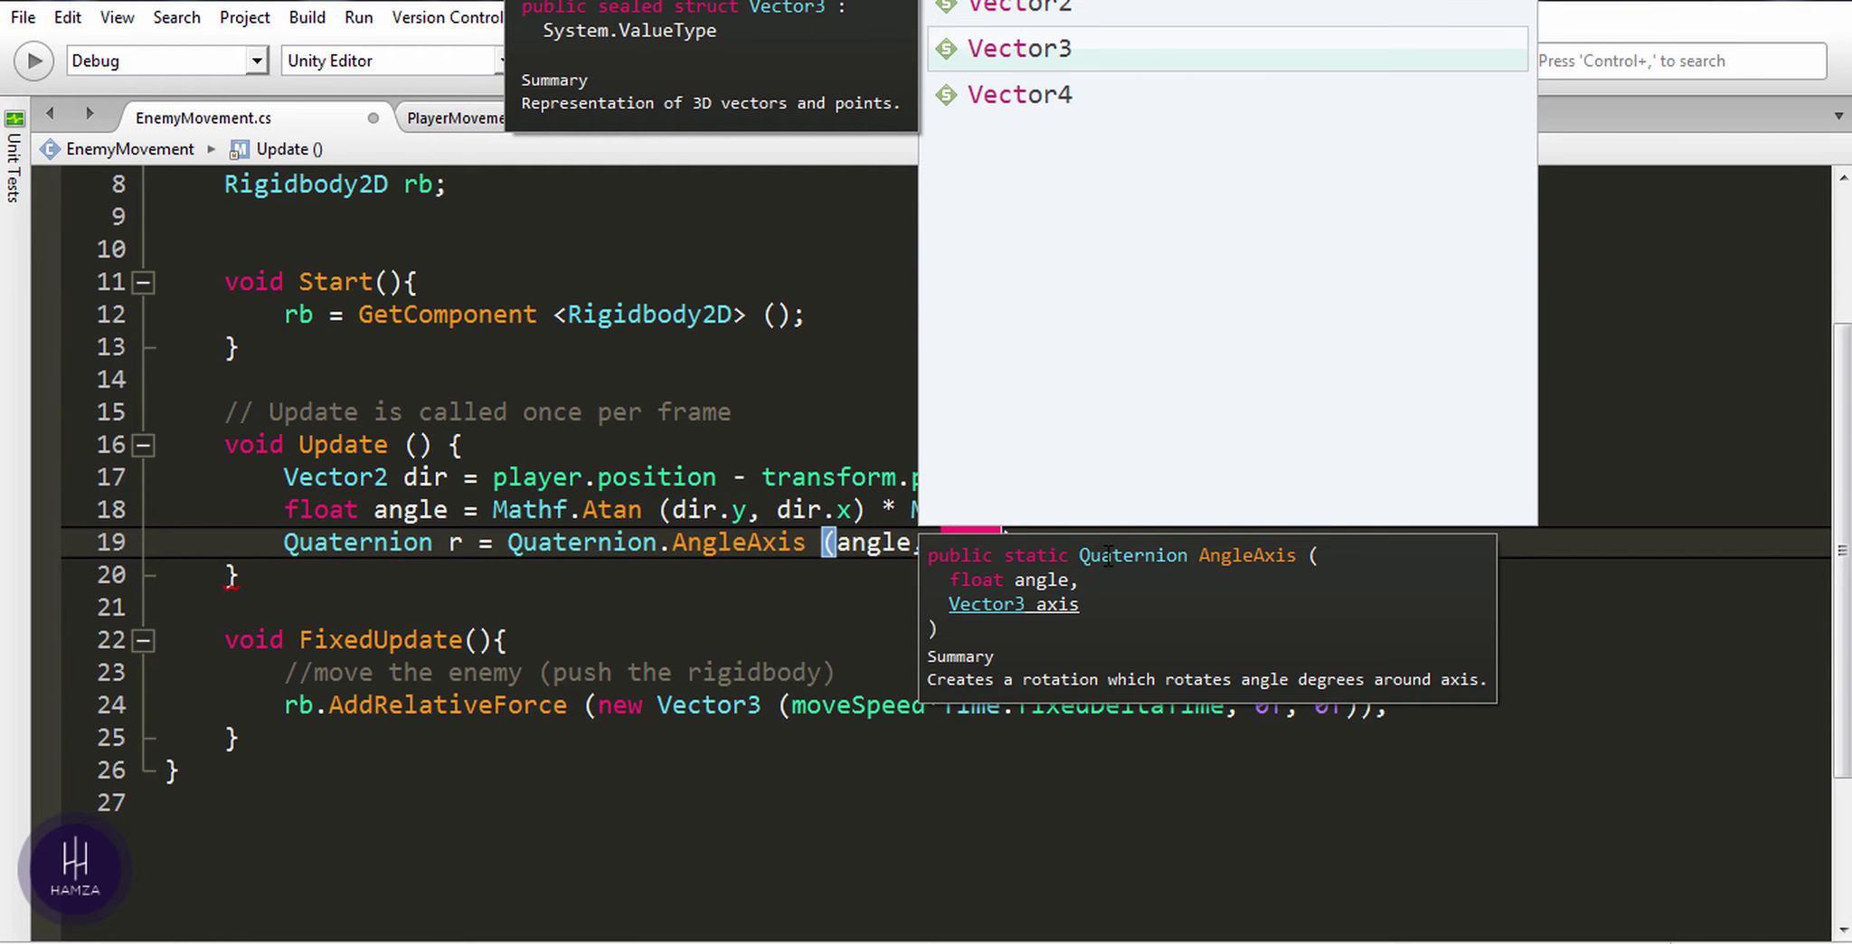
type(".for")
key("Return")
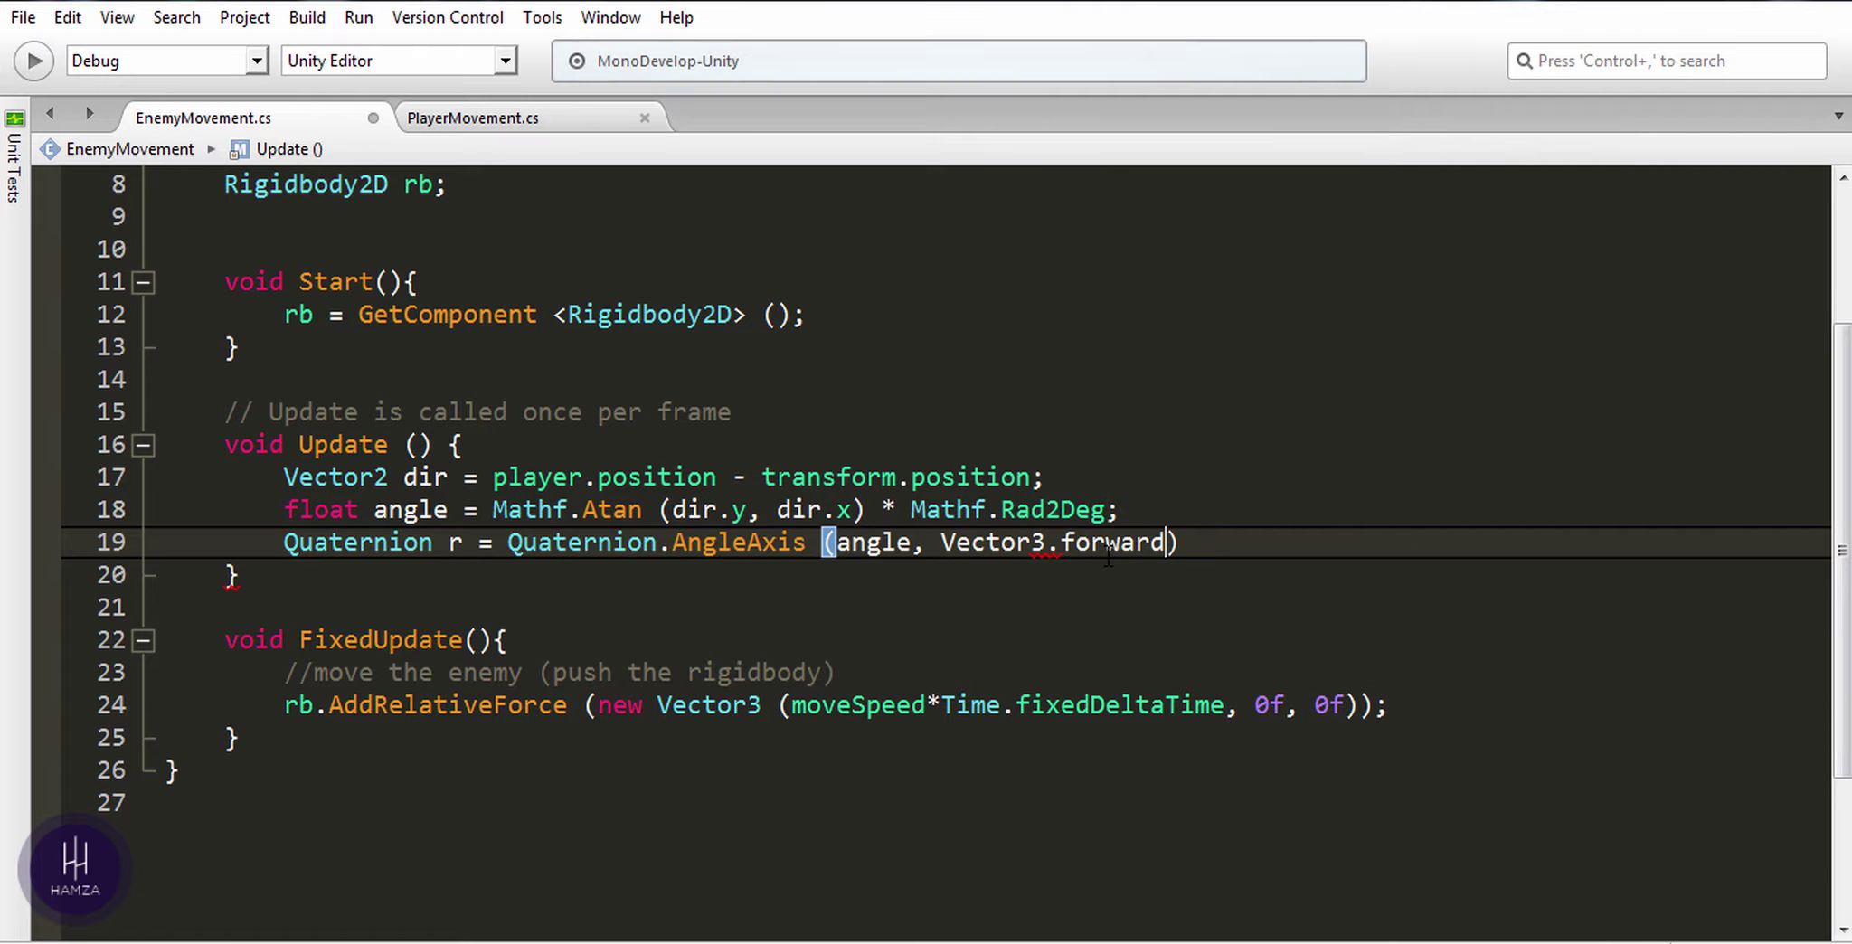
type(";")
key("Return")
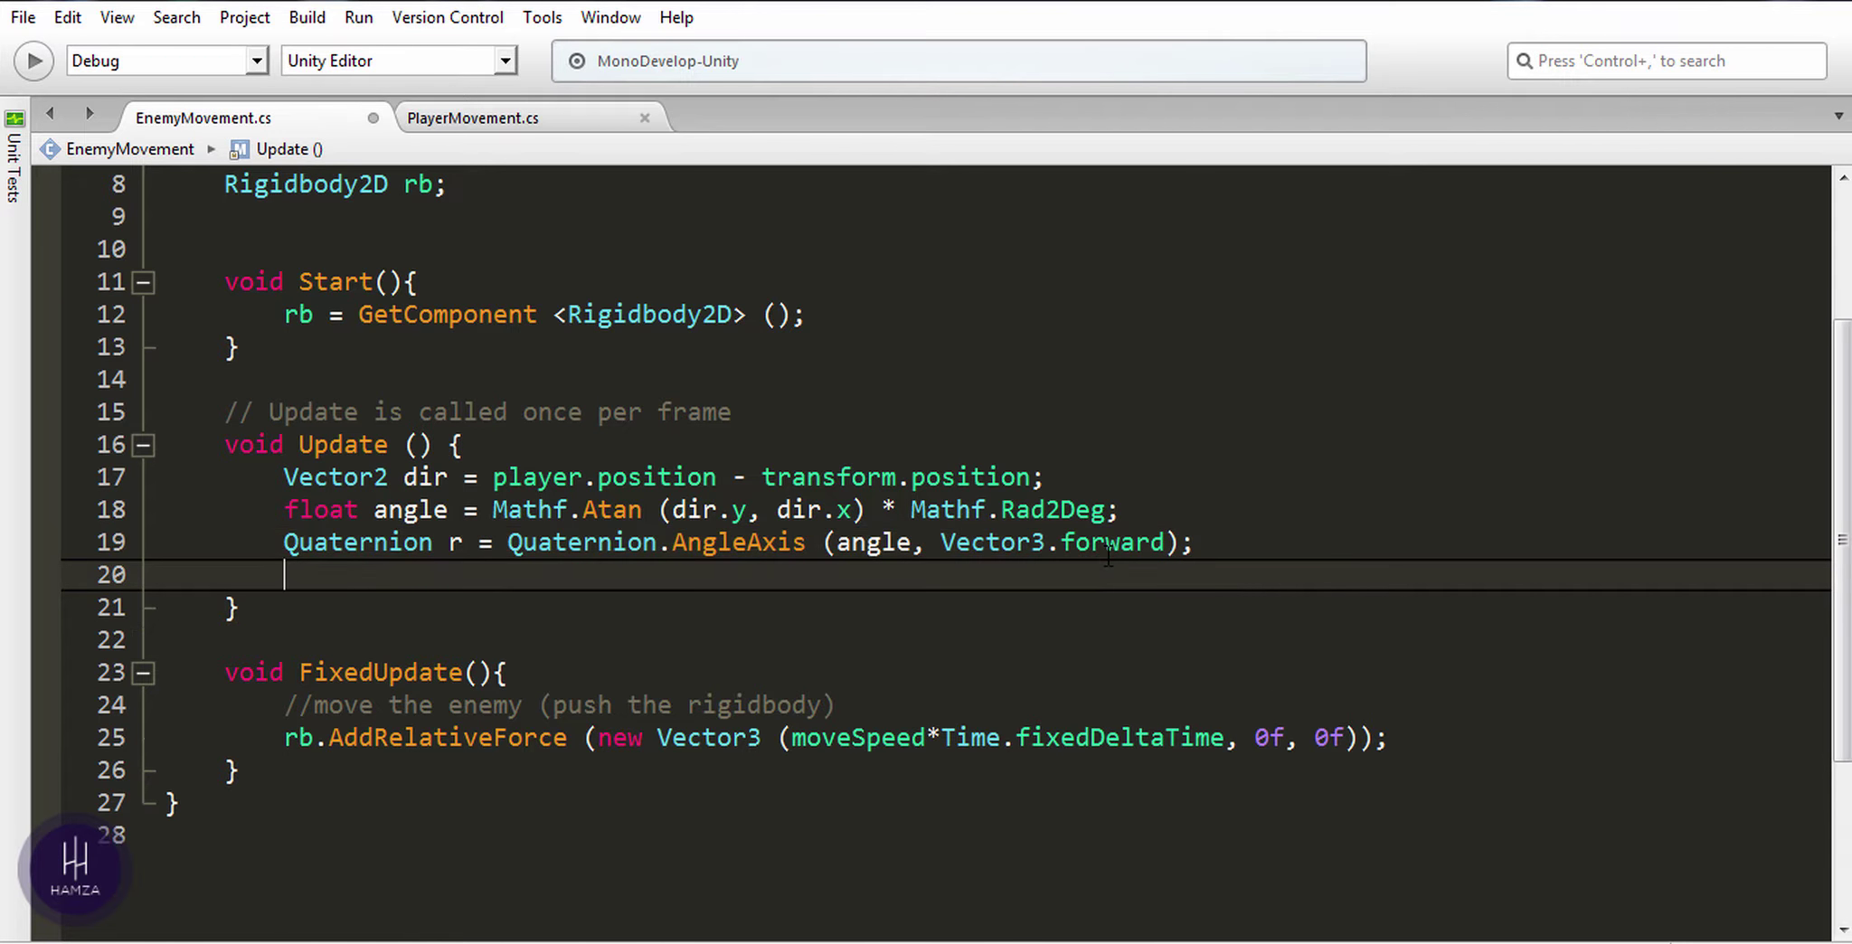
Step: Begin the line transform.rotation = Quaternion.Slerp(transform.rotation, ...) below it
type("trans")
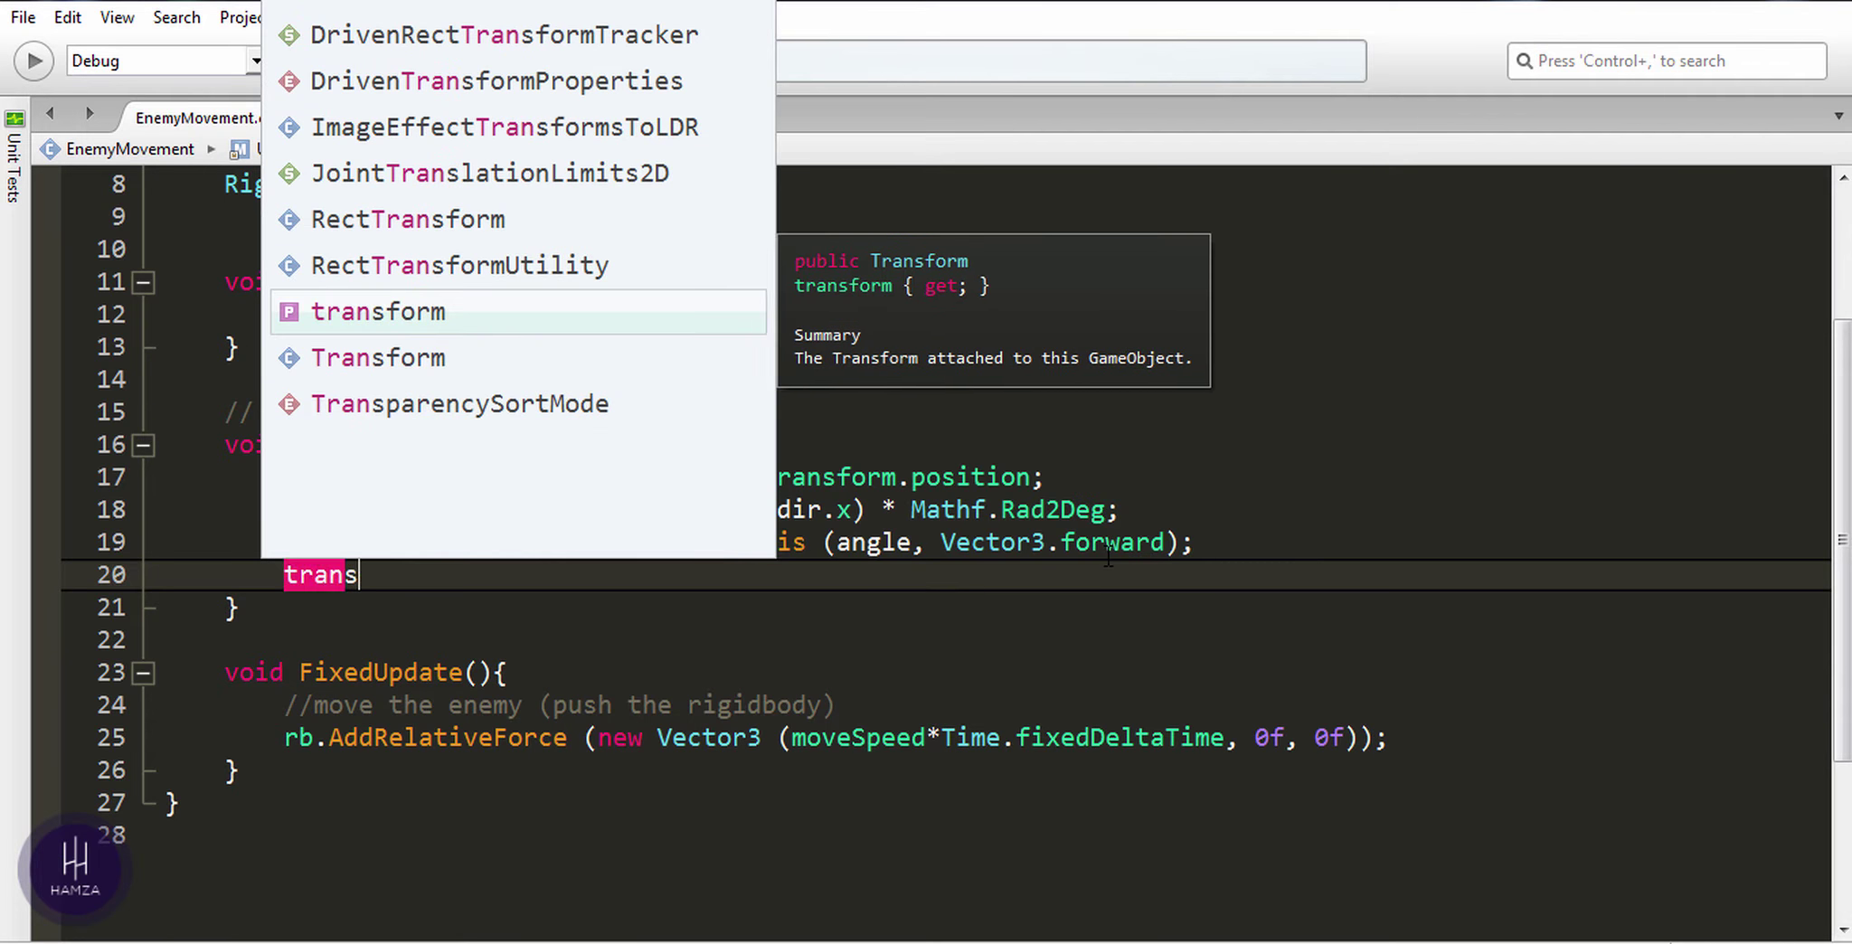
key("Return")
type(".rota")
key("Return")
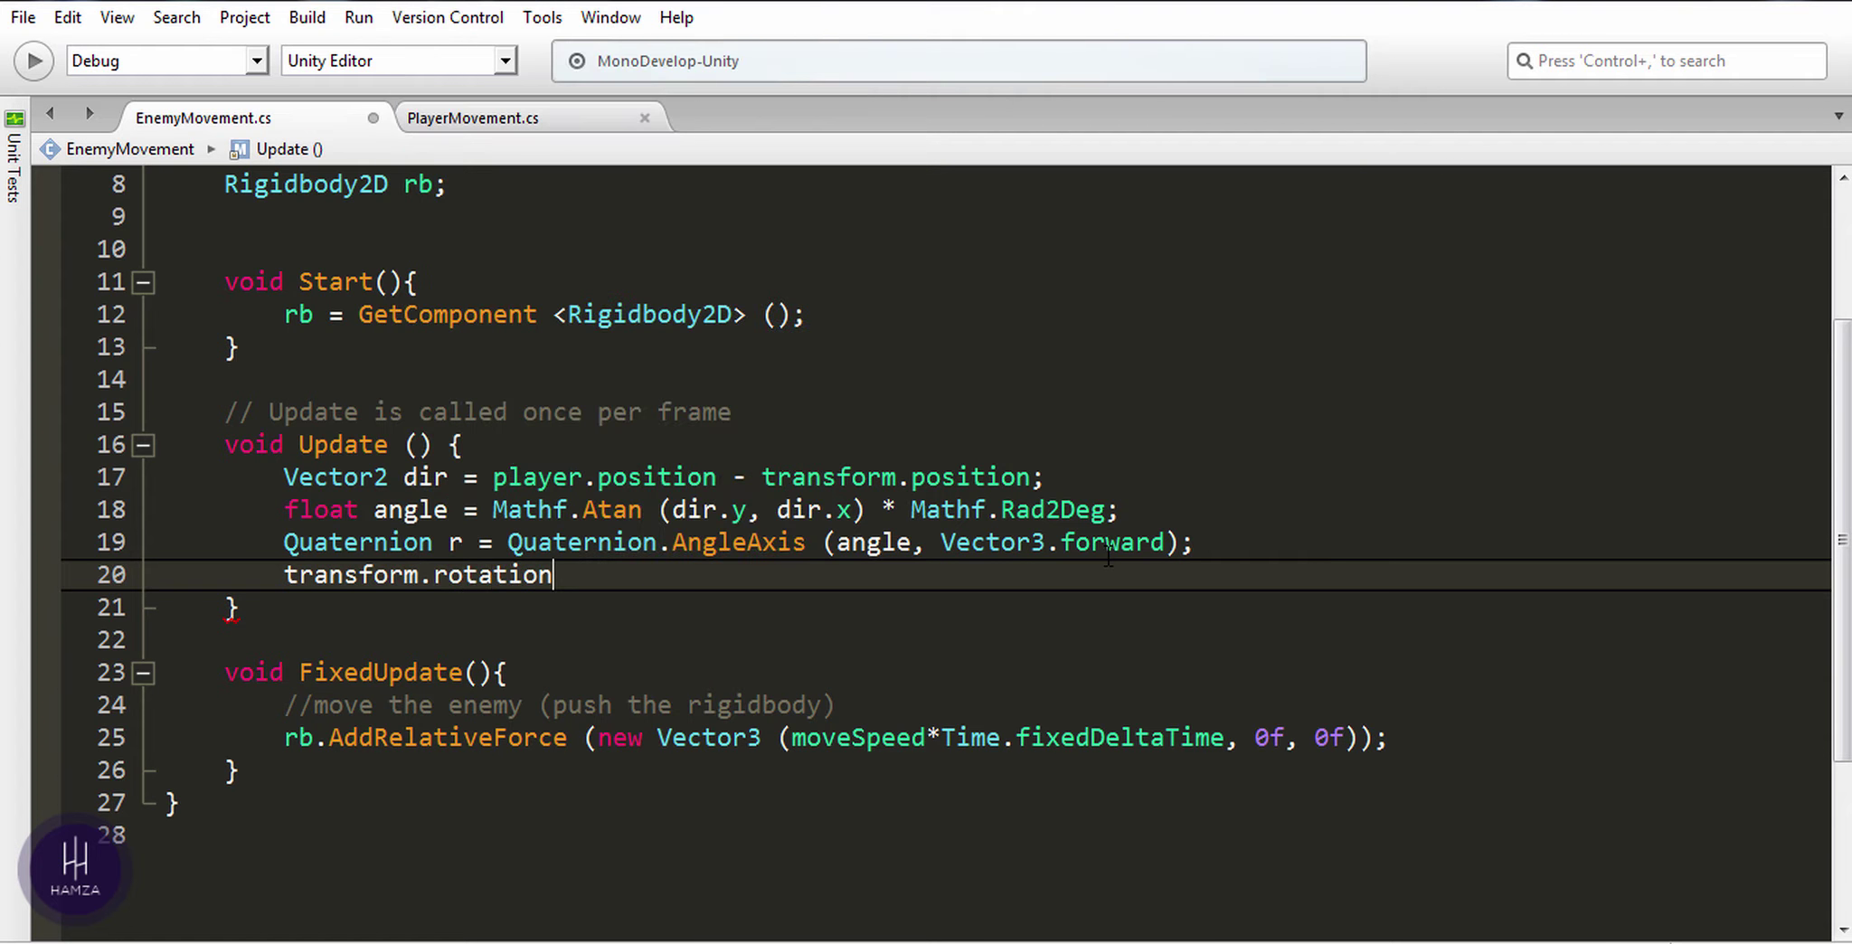
type(" = quater")
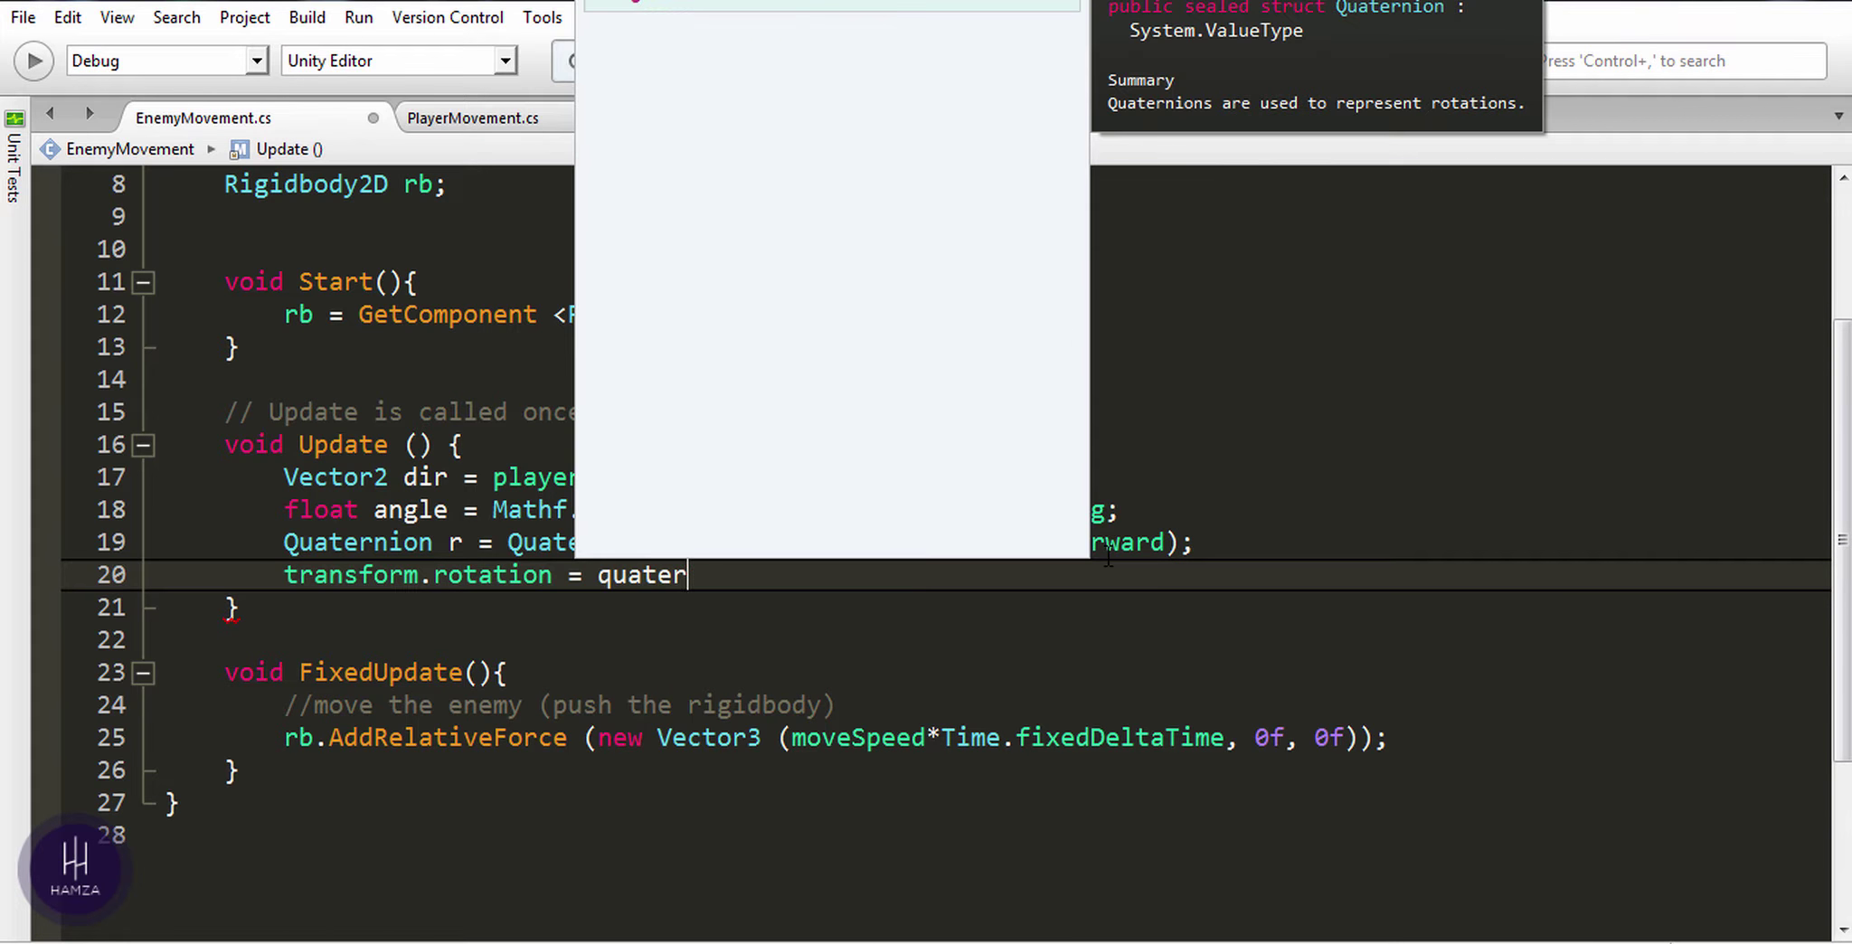
key("Return")
type(".slerp")
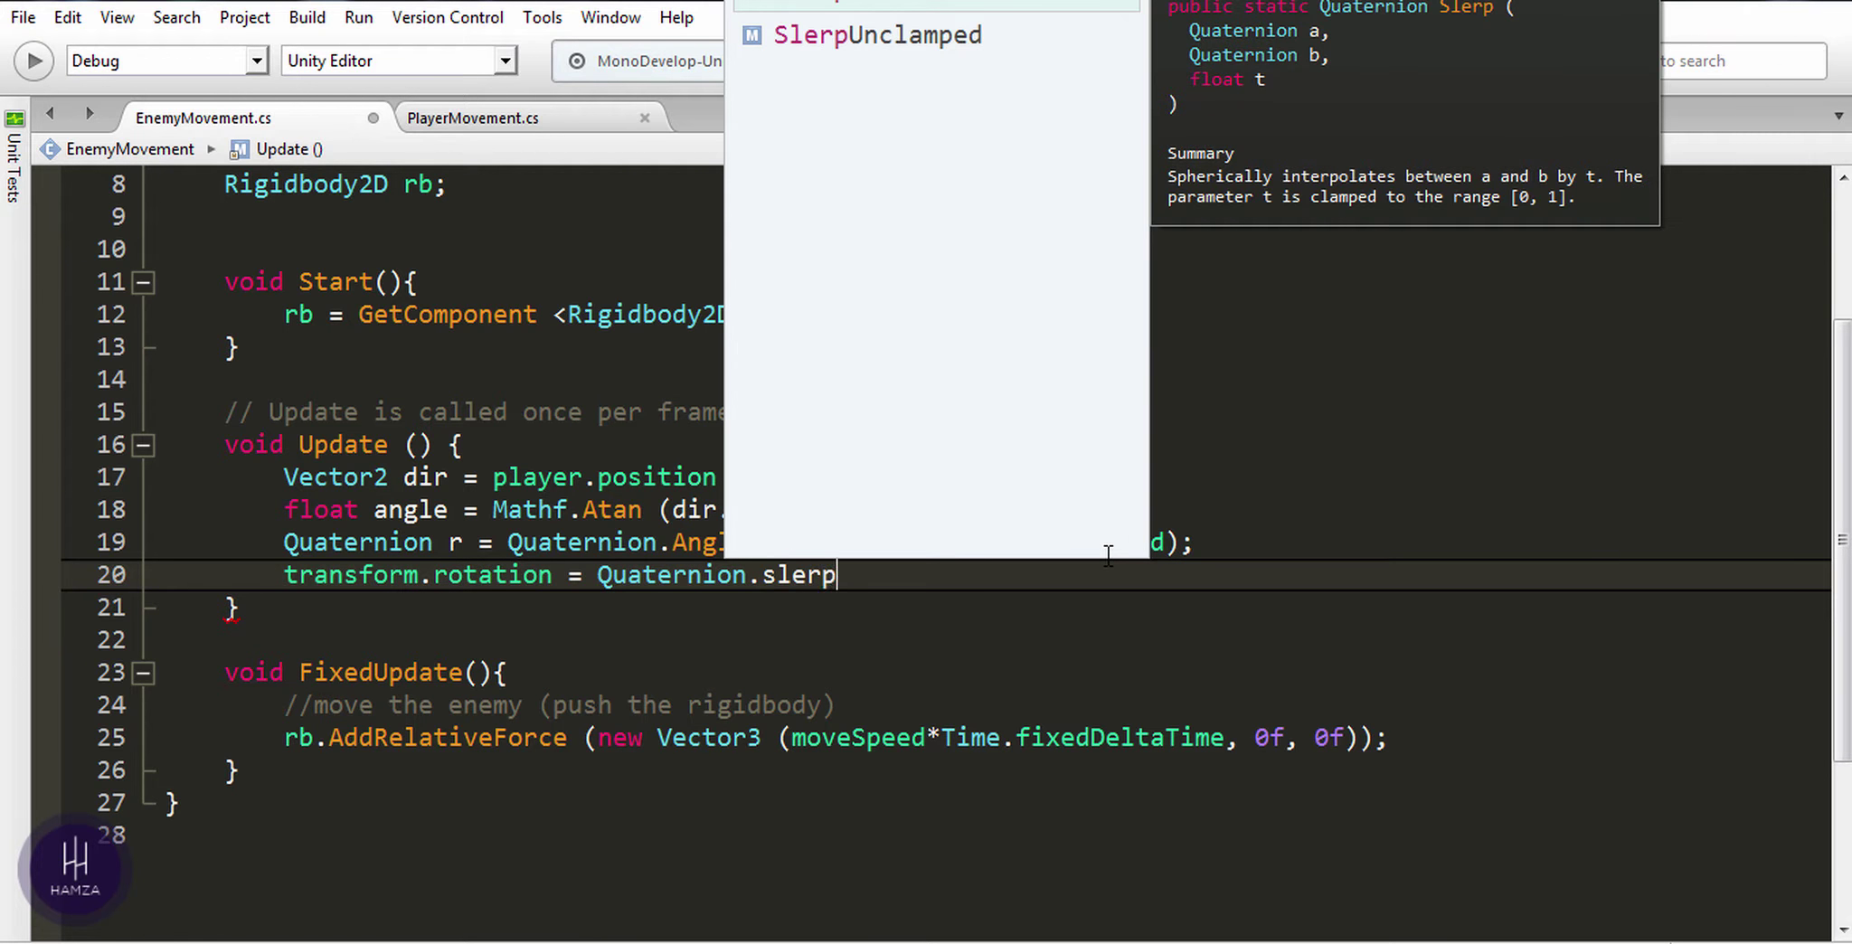
type("(")
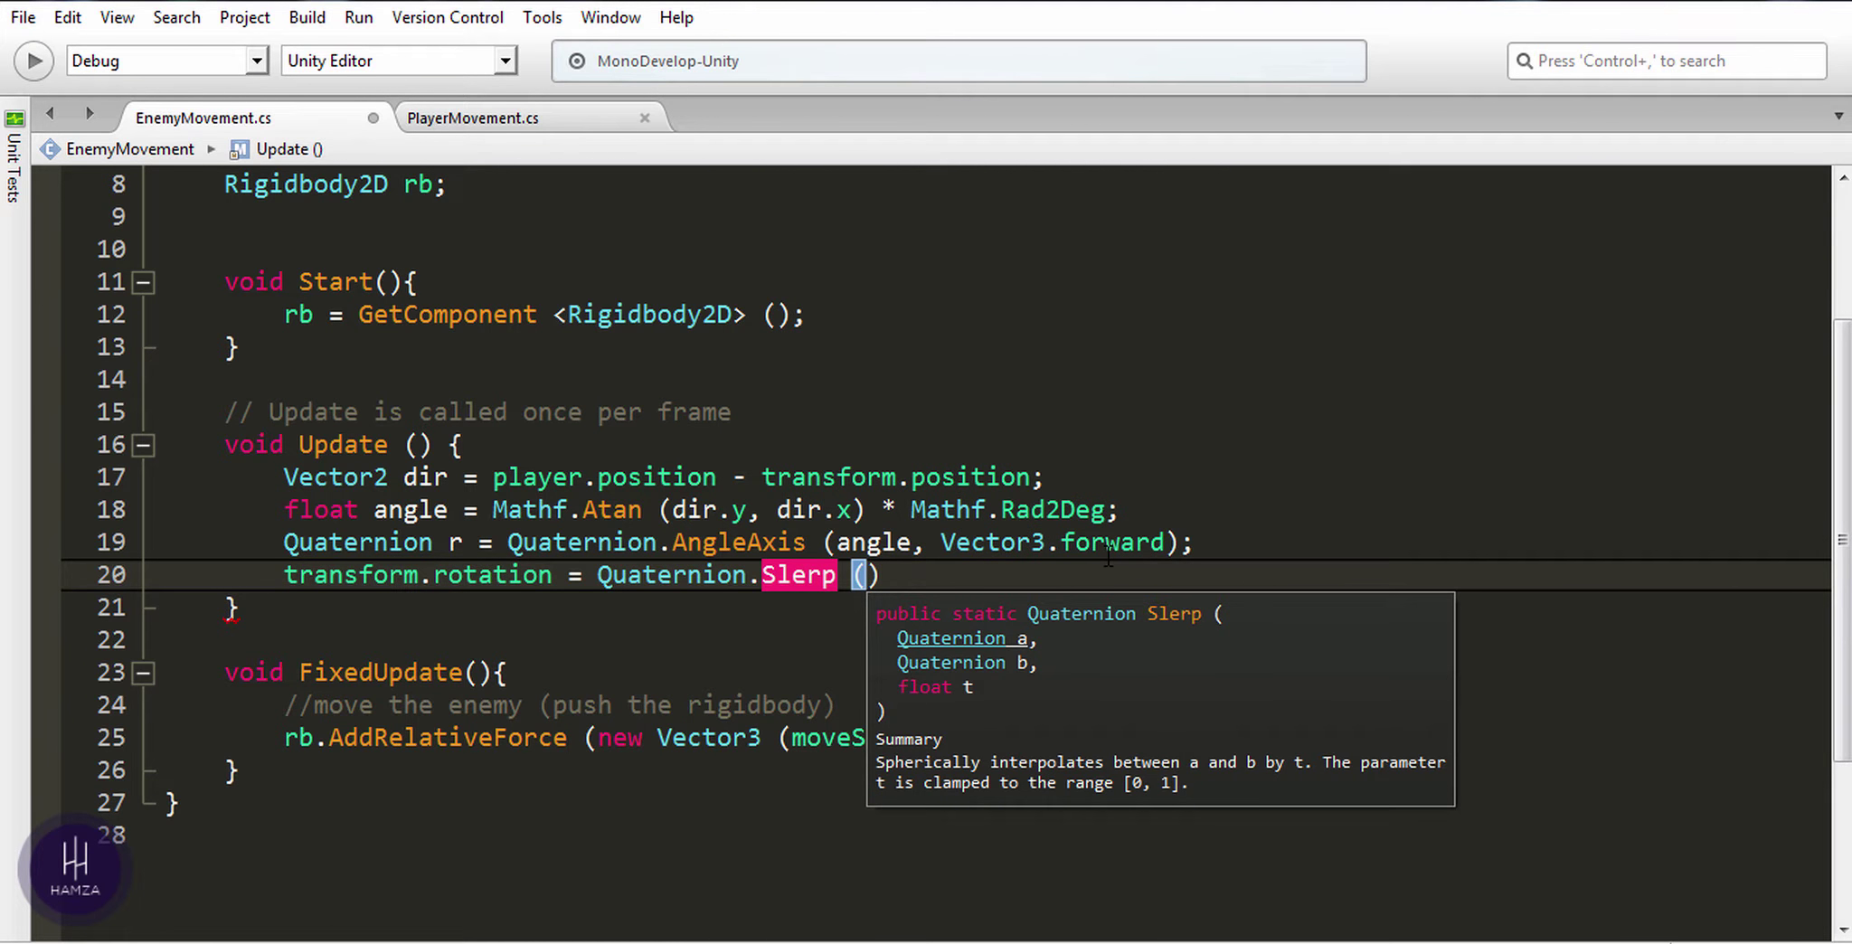
type("transform")
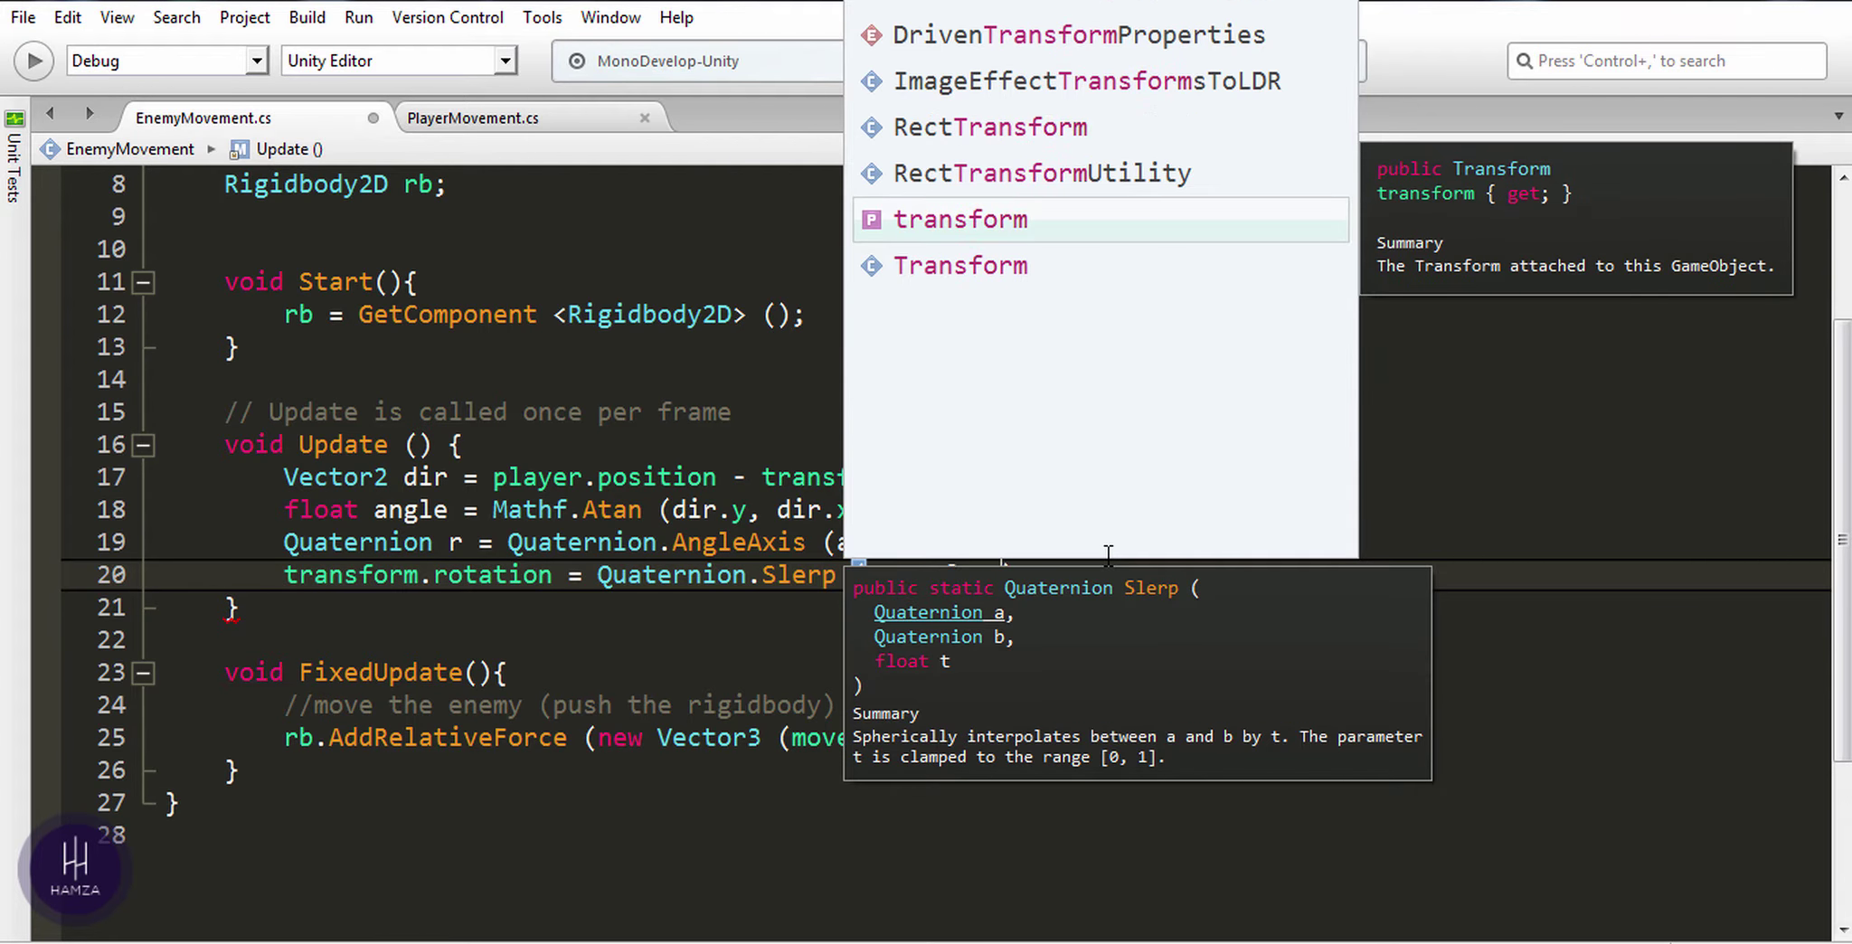
key("Escape")
type(".r")
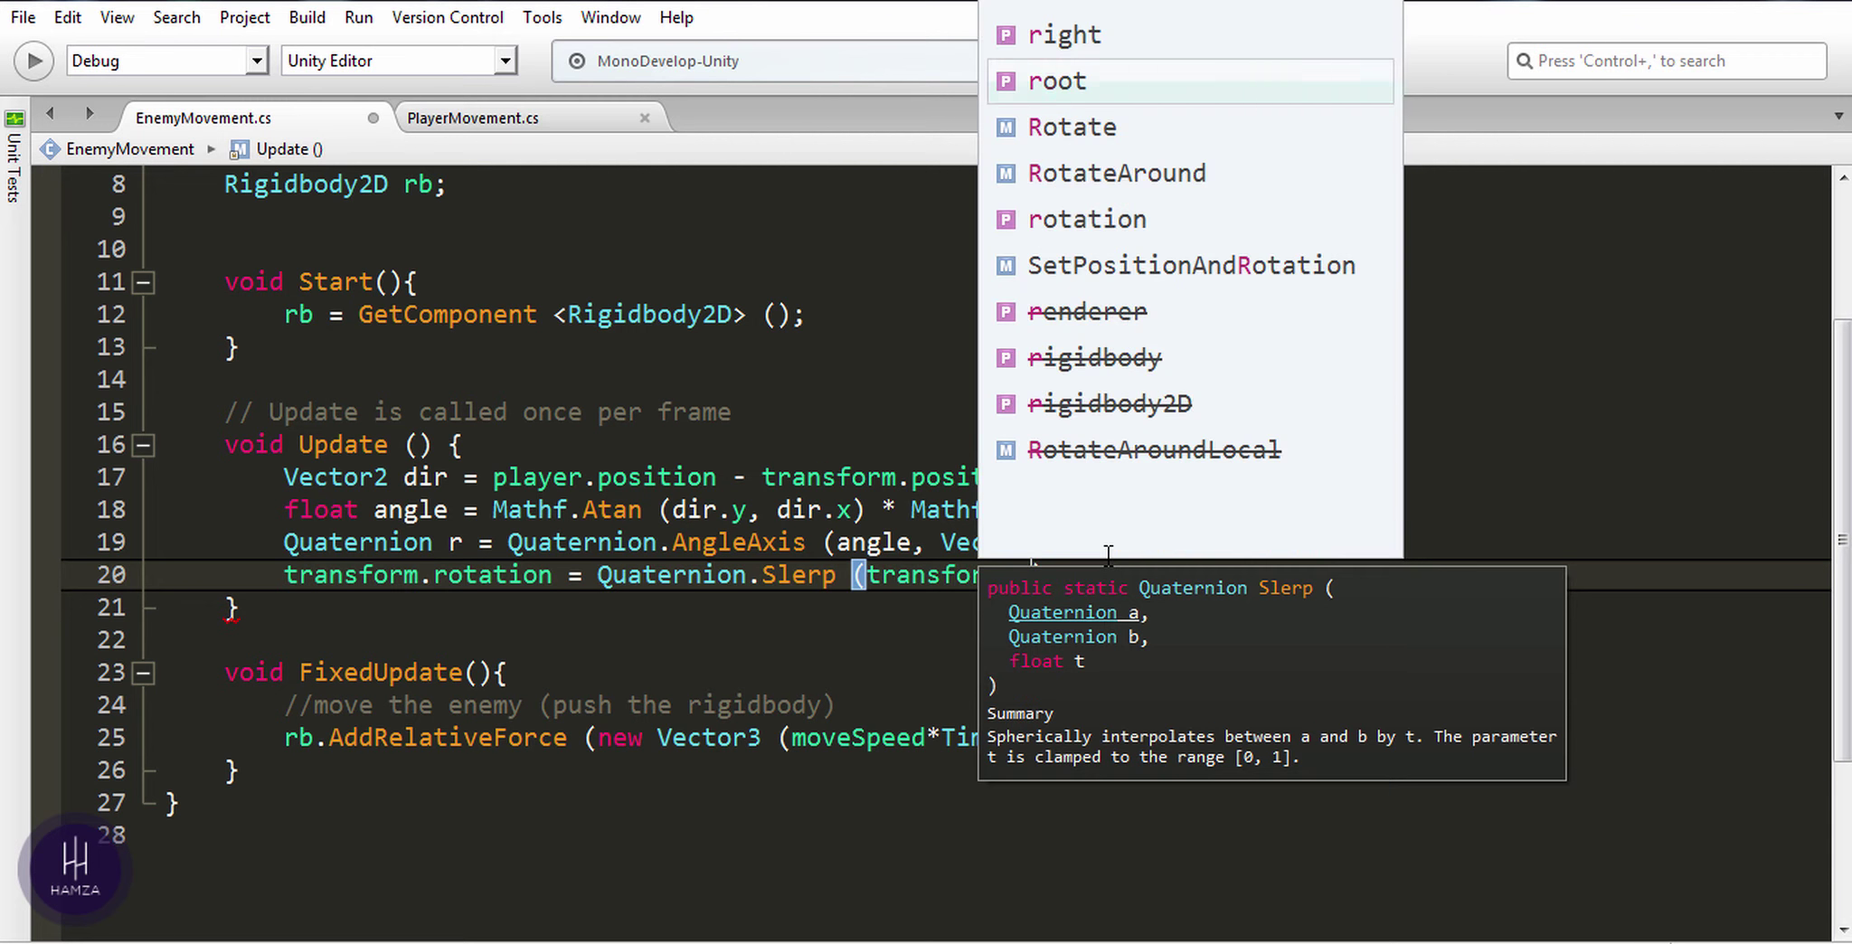
type("ot")
key("Return")
Step: Finish the Slerp arguments with r and rotationSpeed * Time.deltaTime, ending with a semicolon
left_click(1092, 480)
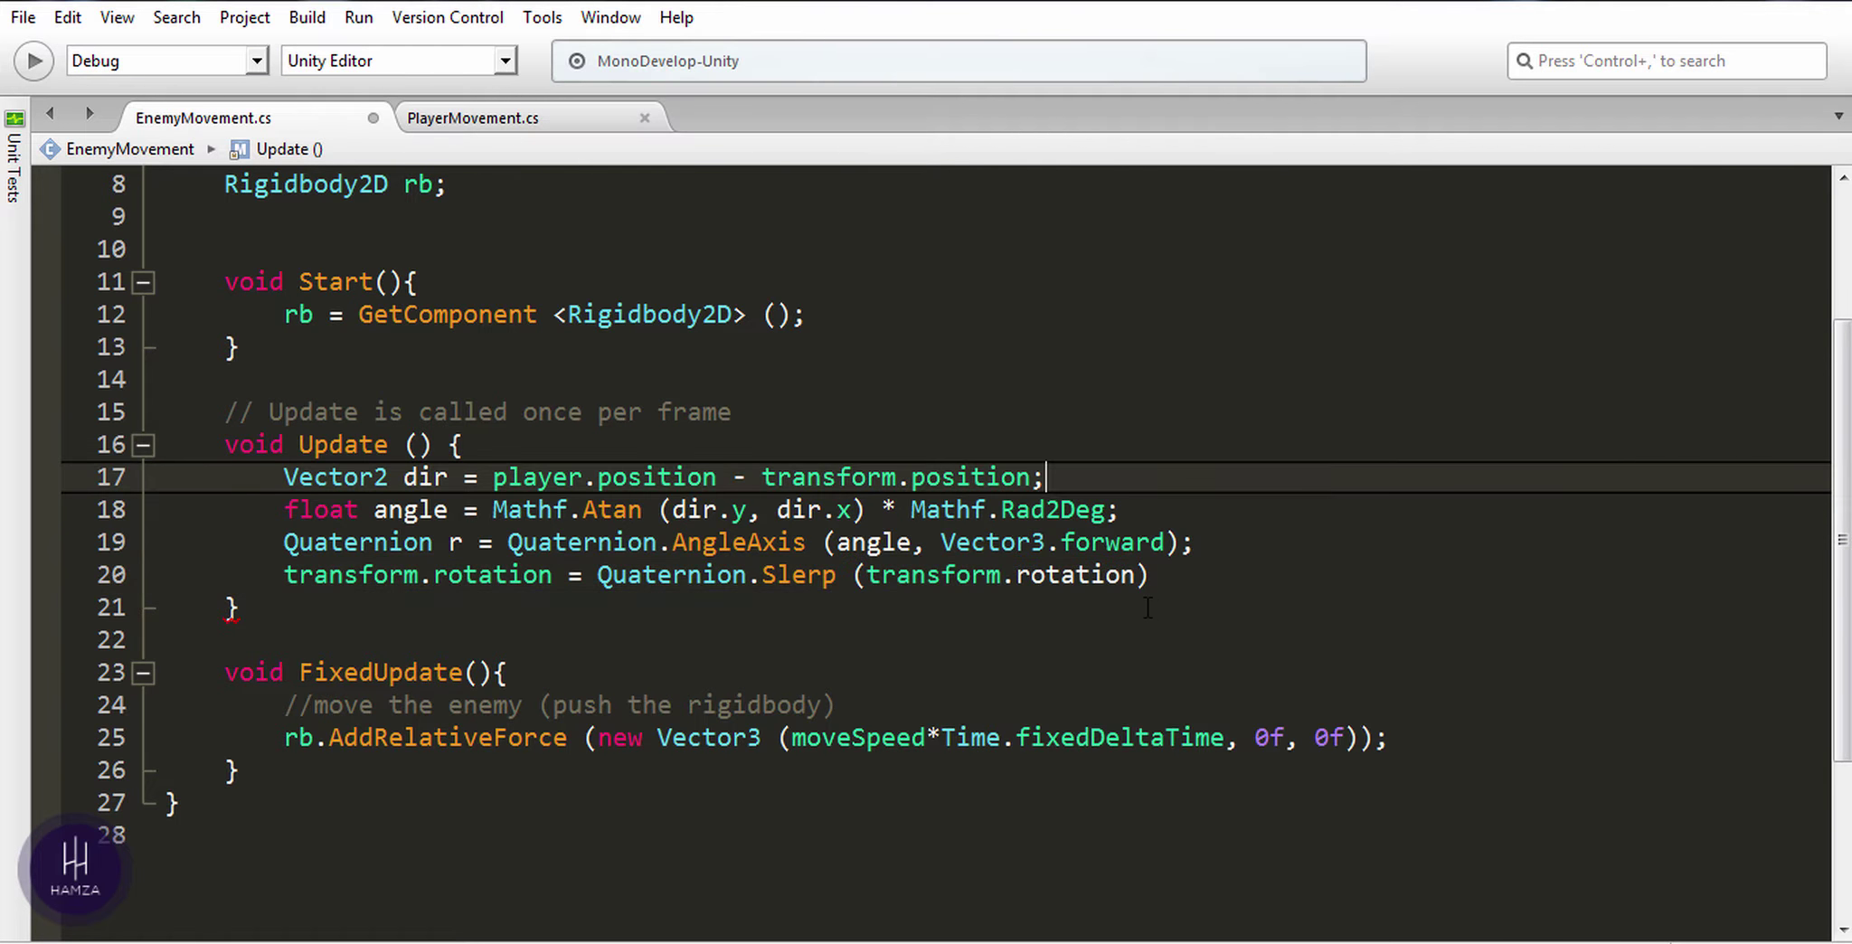
left_click(1143, 577)
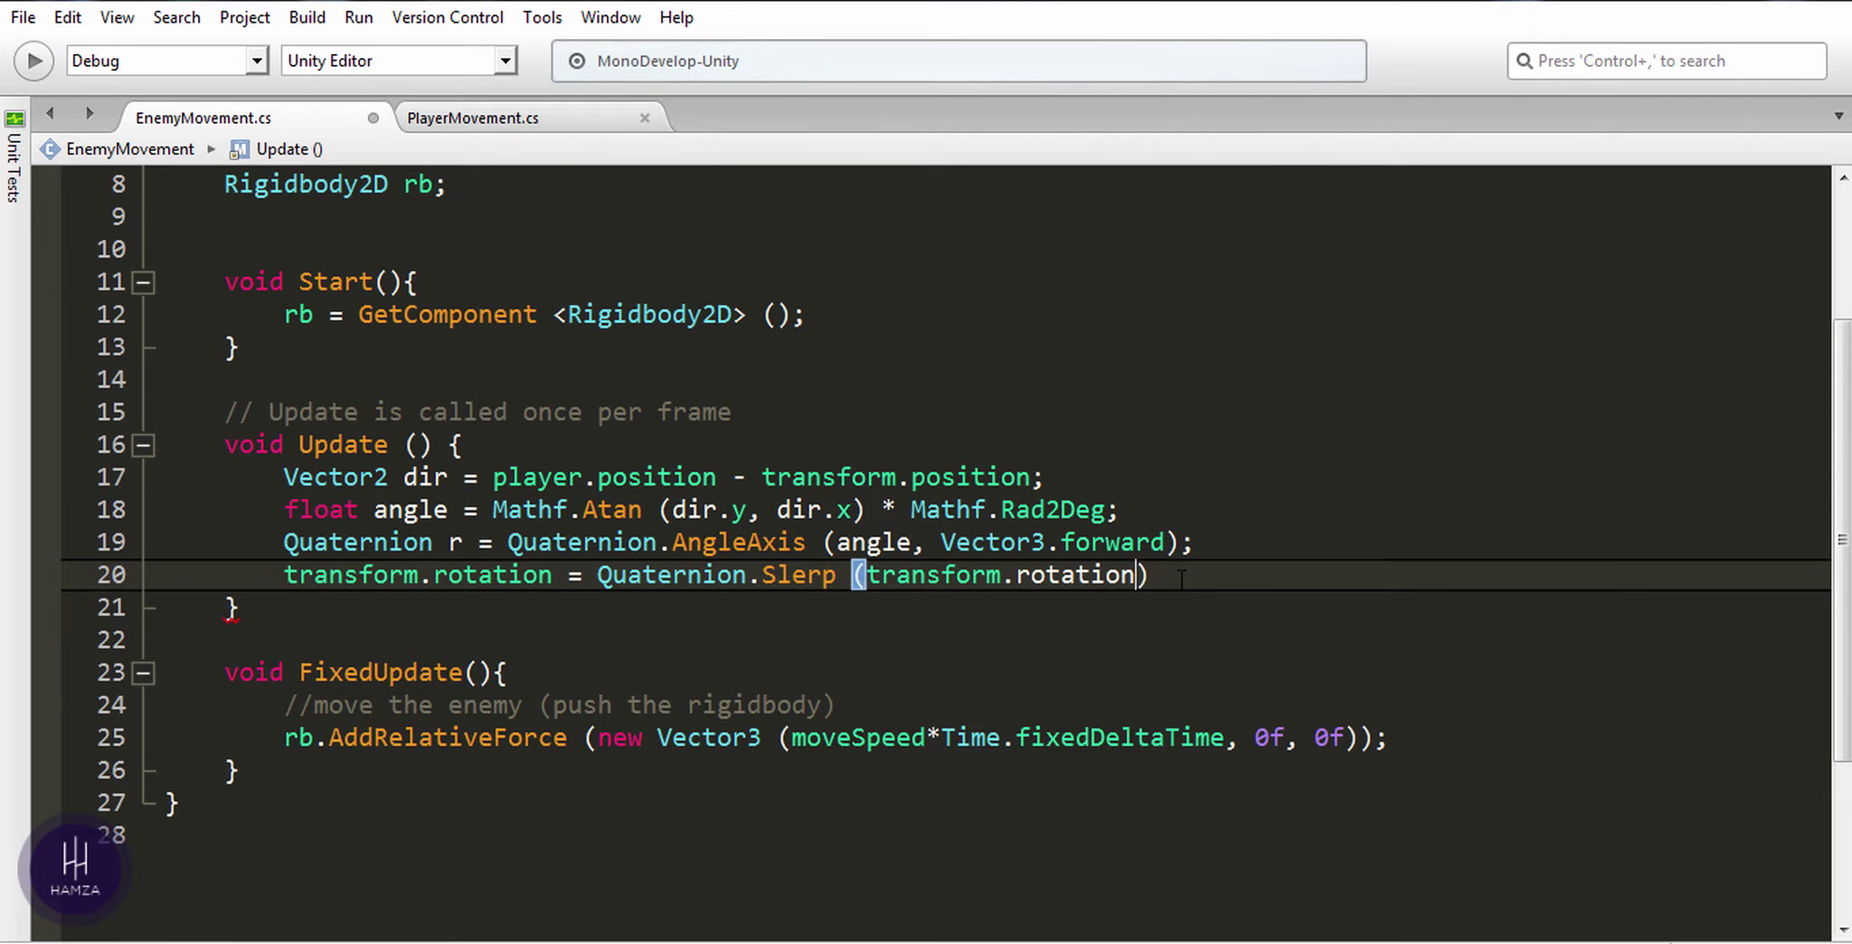
type(", r, ")
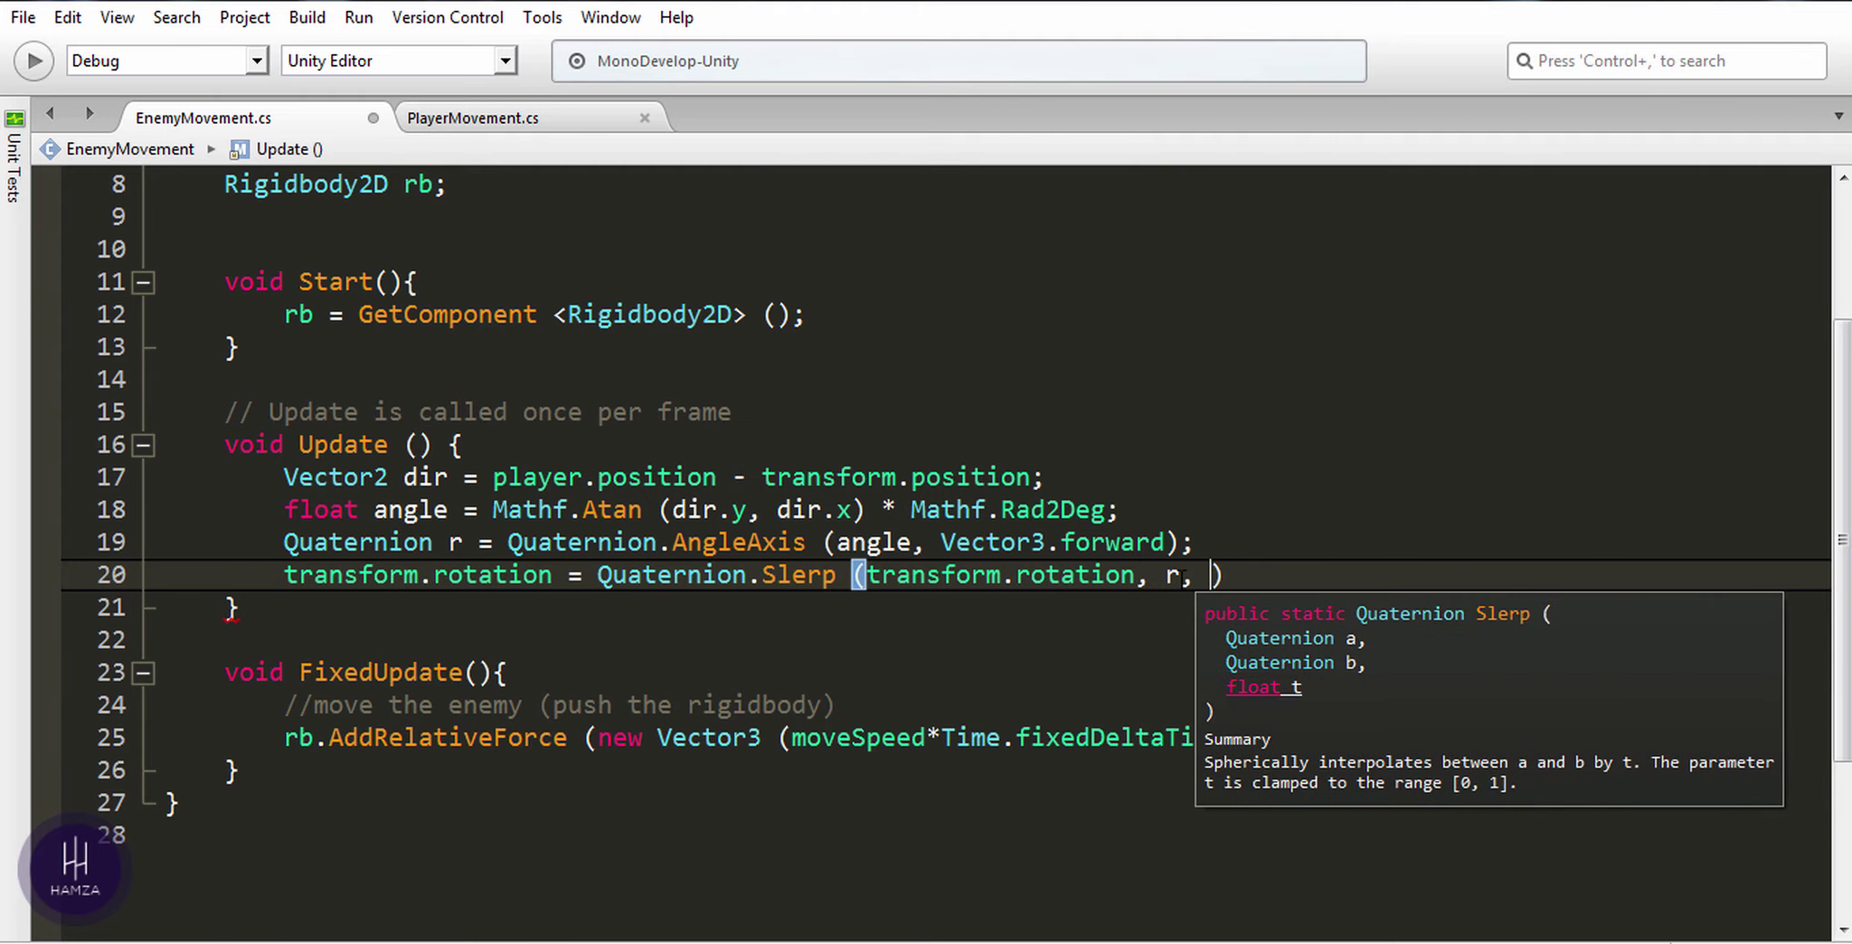
type("rot")
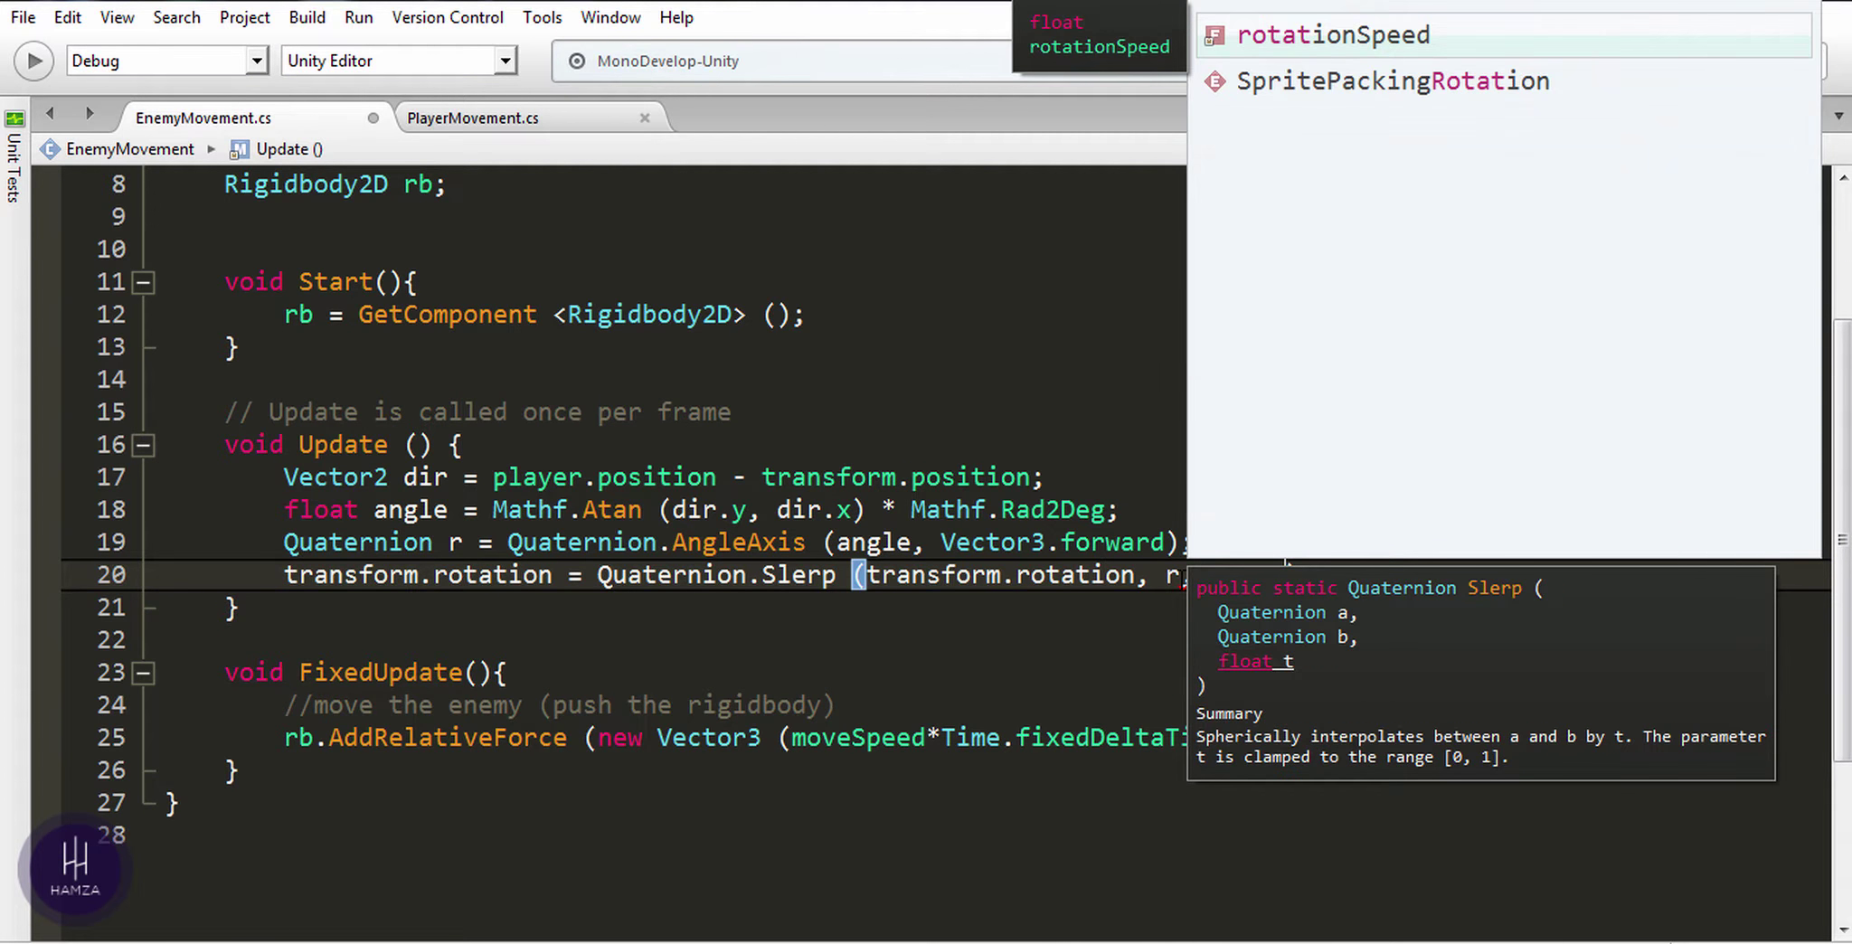
key("Return")
type("*")
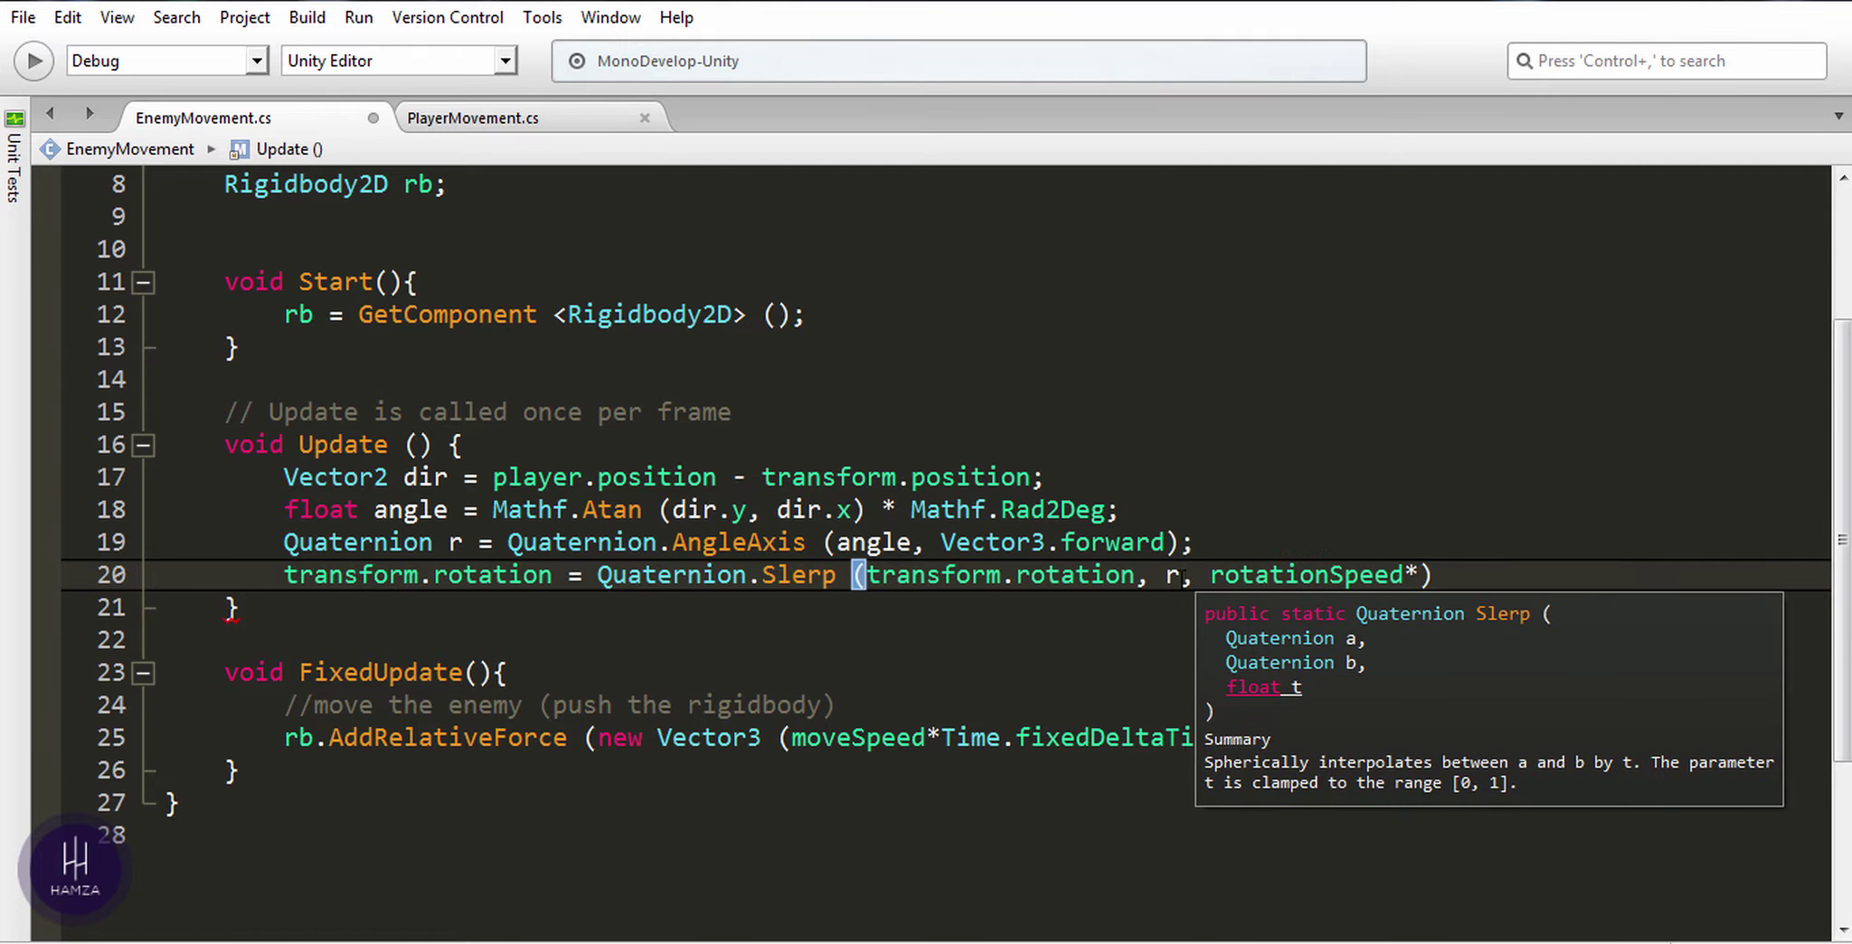
type("Time.Del")
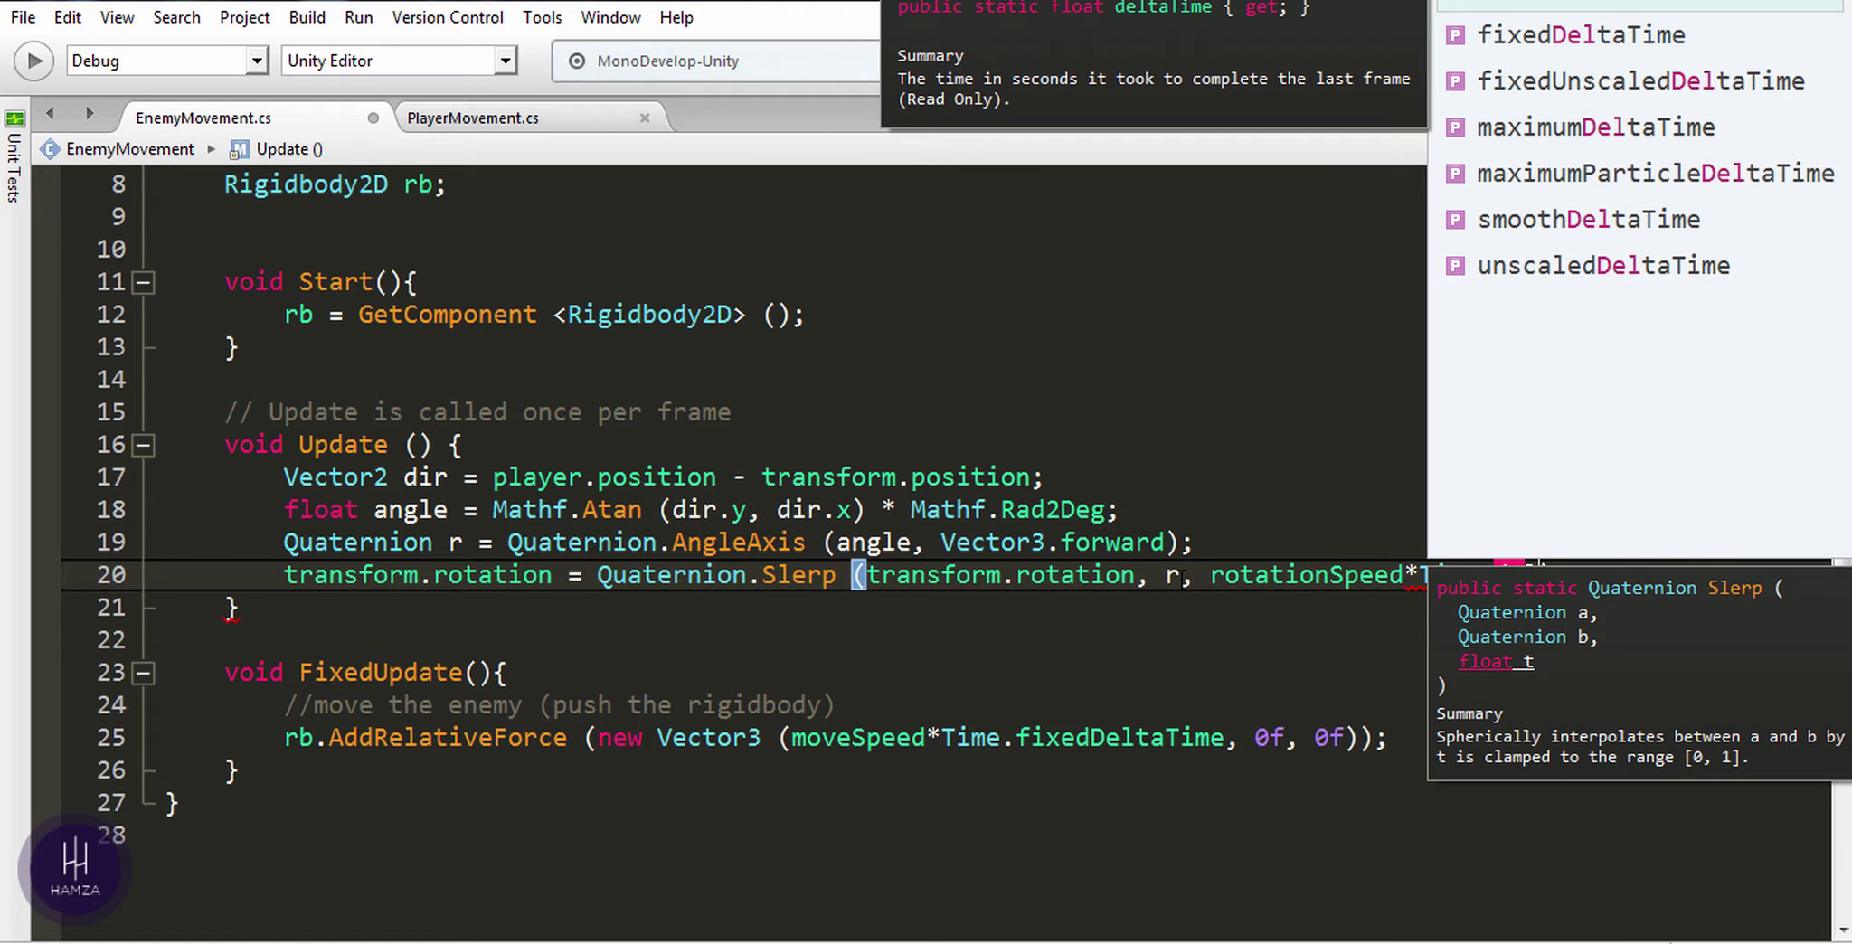
key("Return")
left_click(1460, 542)
left_click(1706, 573)
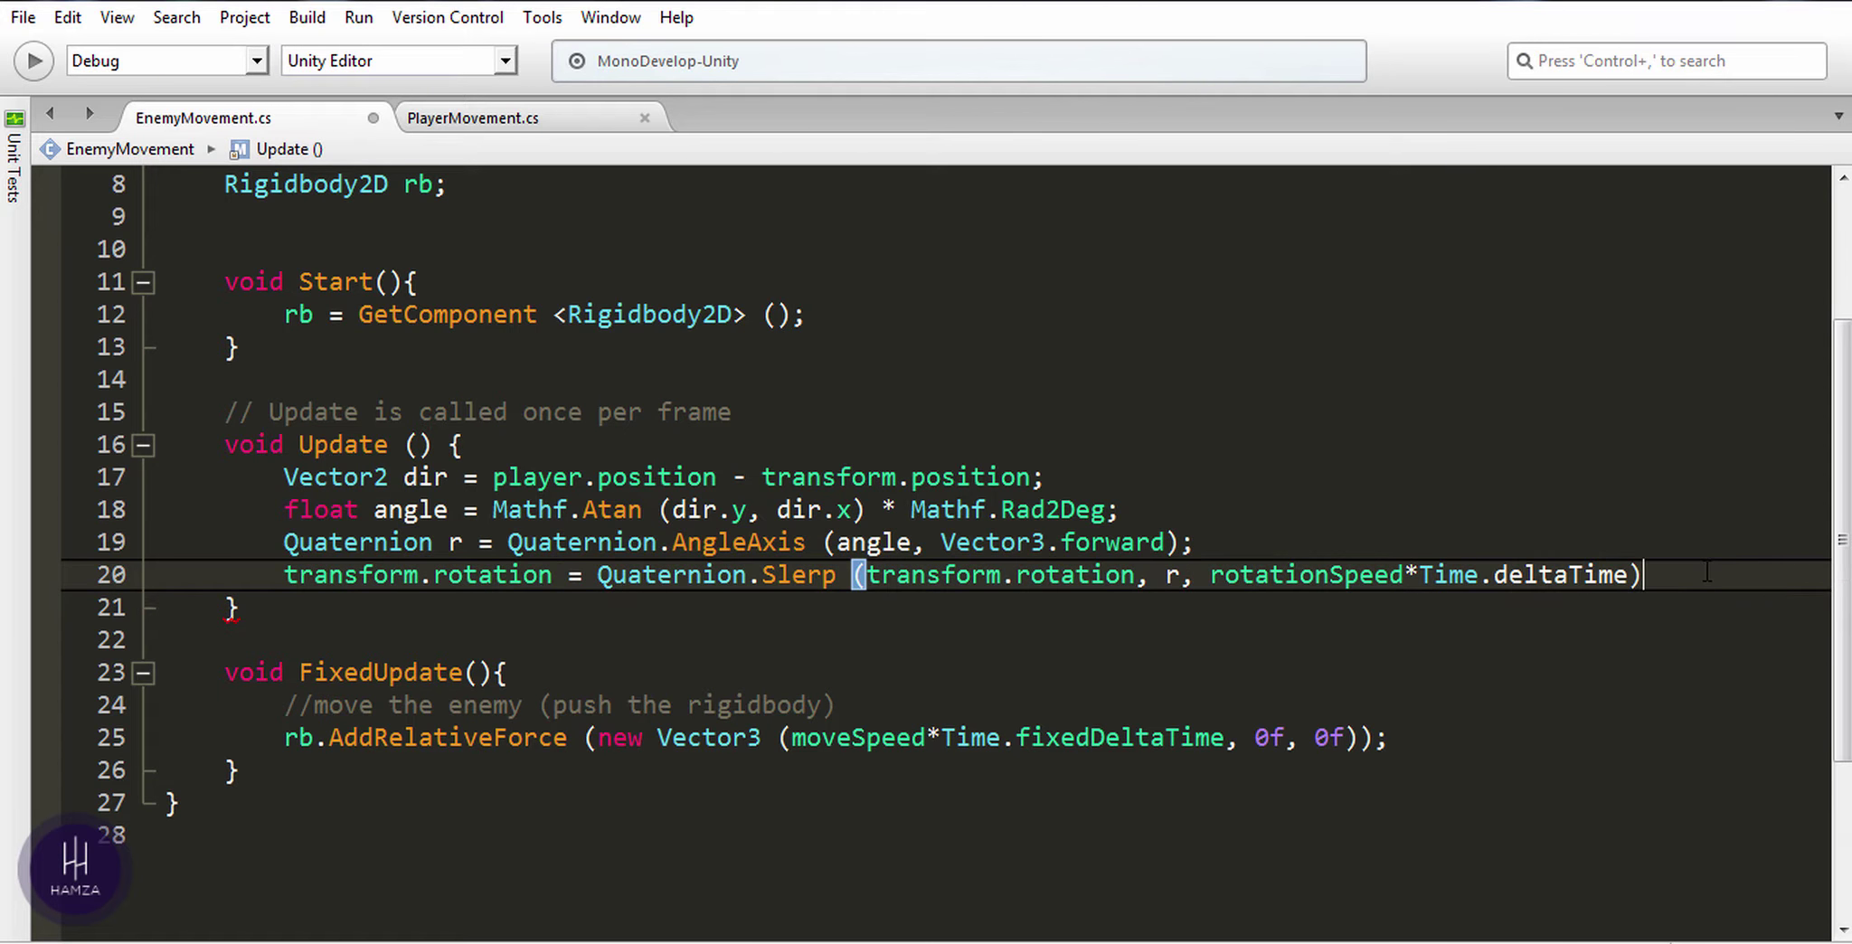
type(";")
Step: Change Mathf.Atan to Atan2 on line 18 and return to the Unity editor
left_click(643, 509)
type("2")
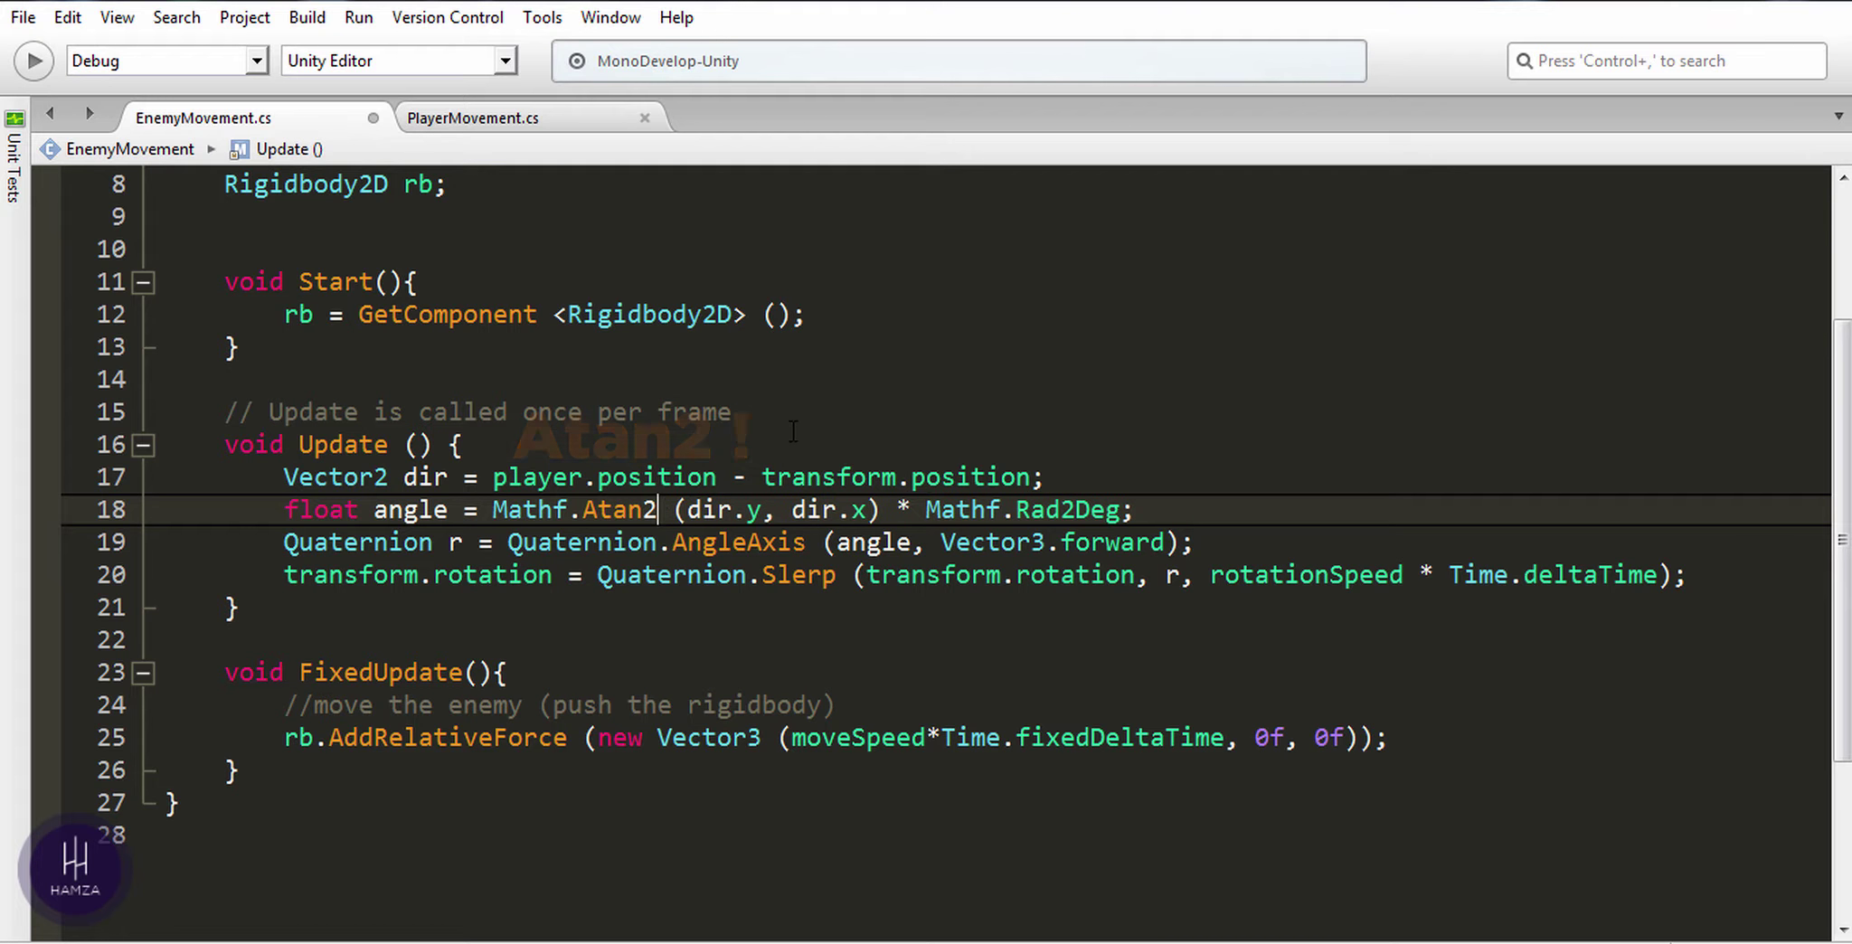
left_click(793, 431)
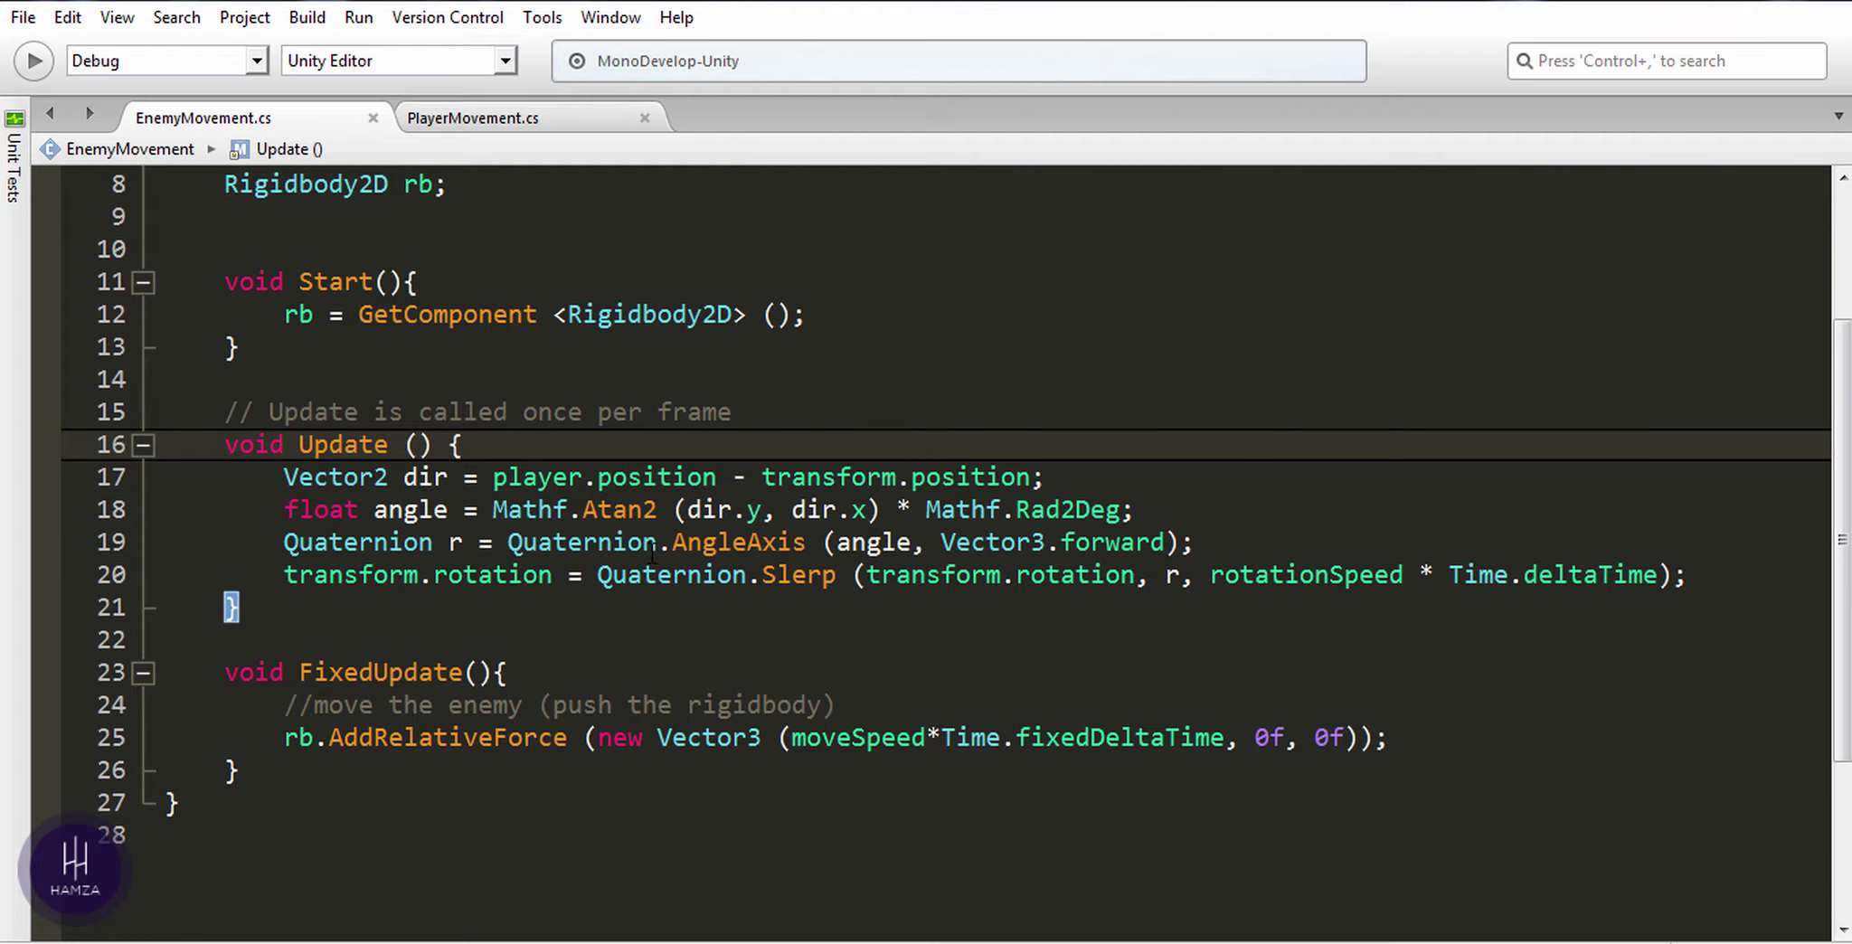
left_click(644, 510)
key("alt+Tab")
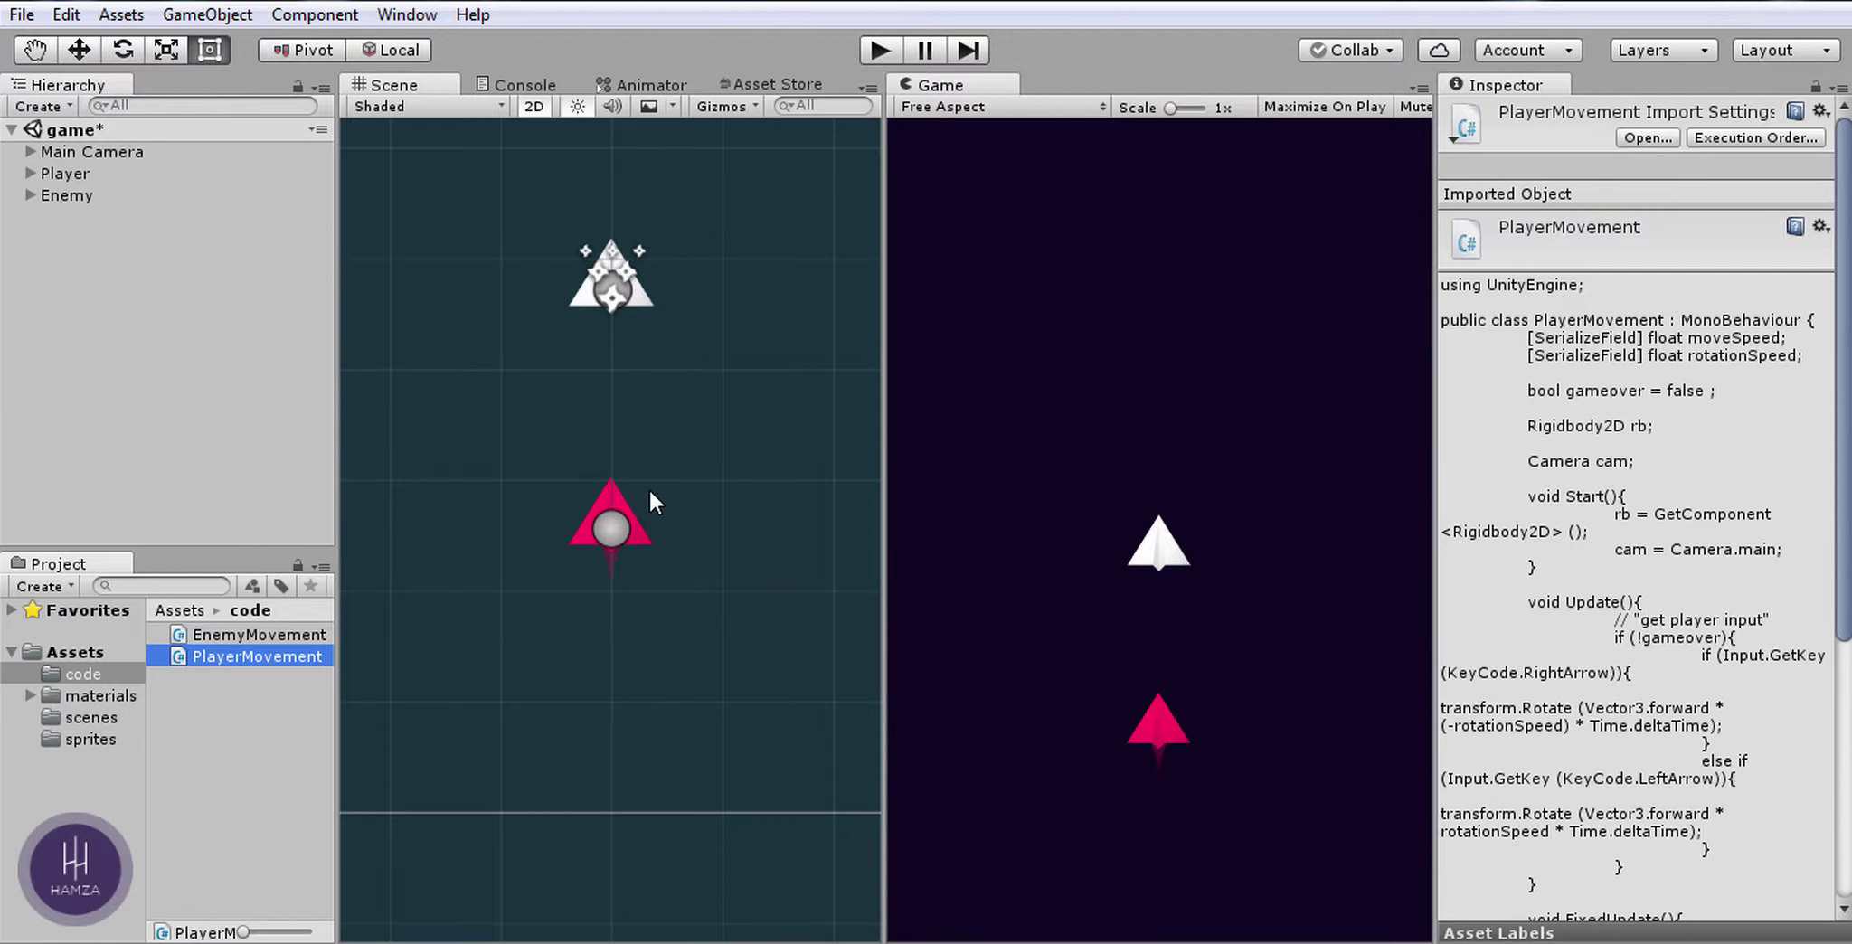
Step: Add the Enemy Movement script component to the red Enemy plane
left_click(77, 197)
scroll(1732, 724, "down", 5)
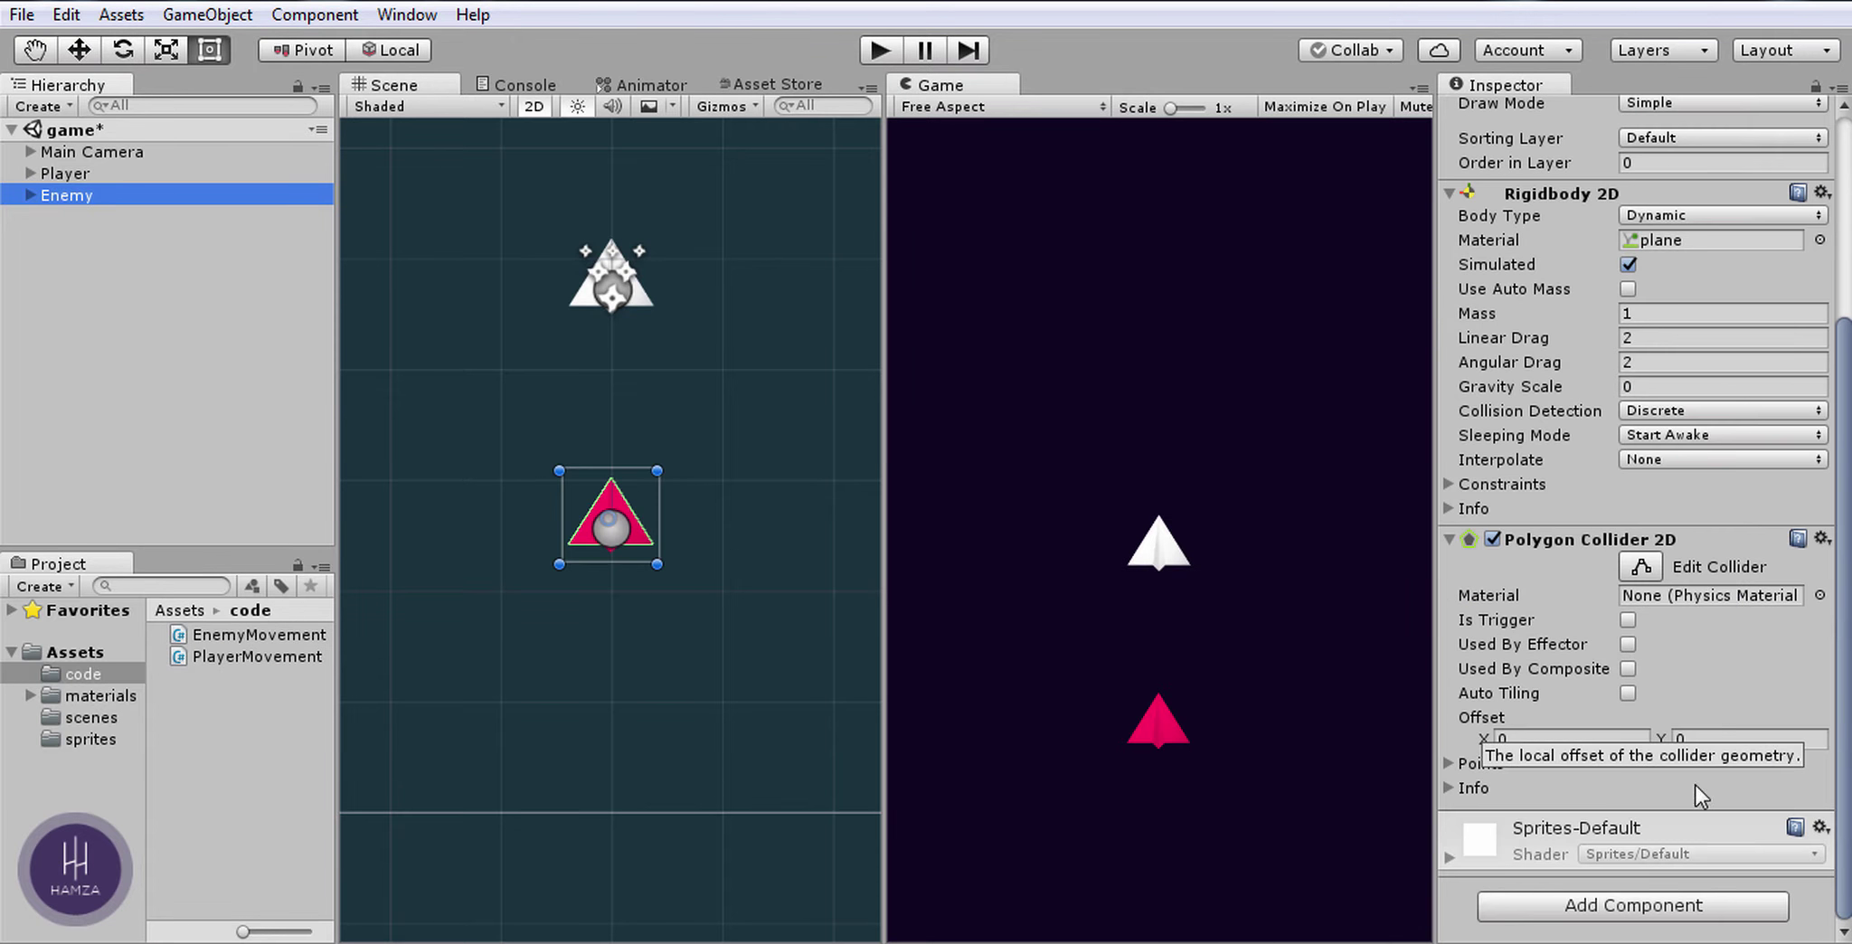
left_click(1616, 906)
type("en")
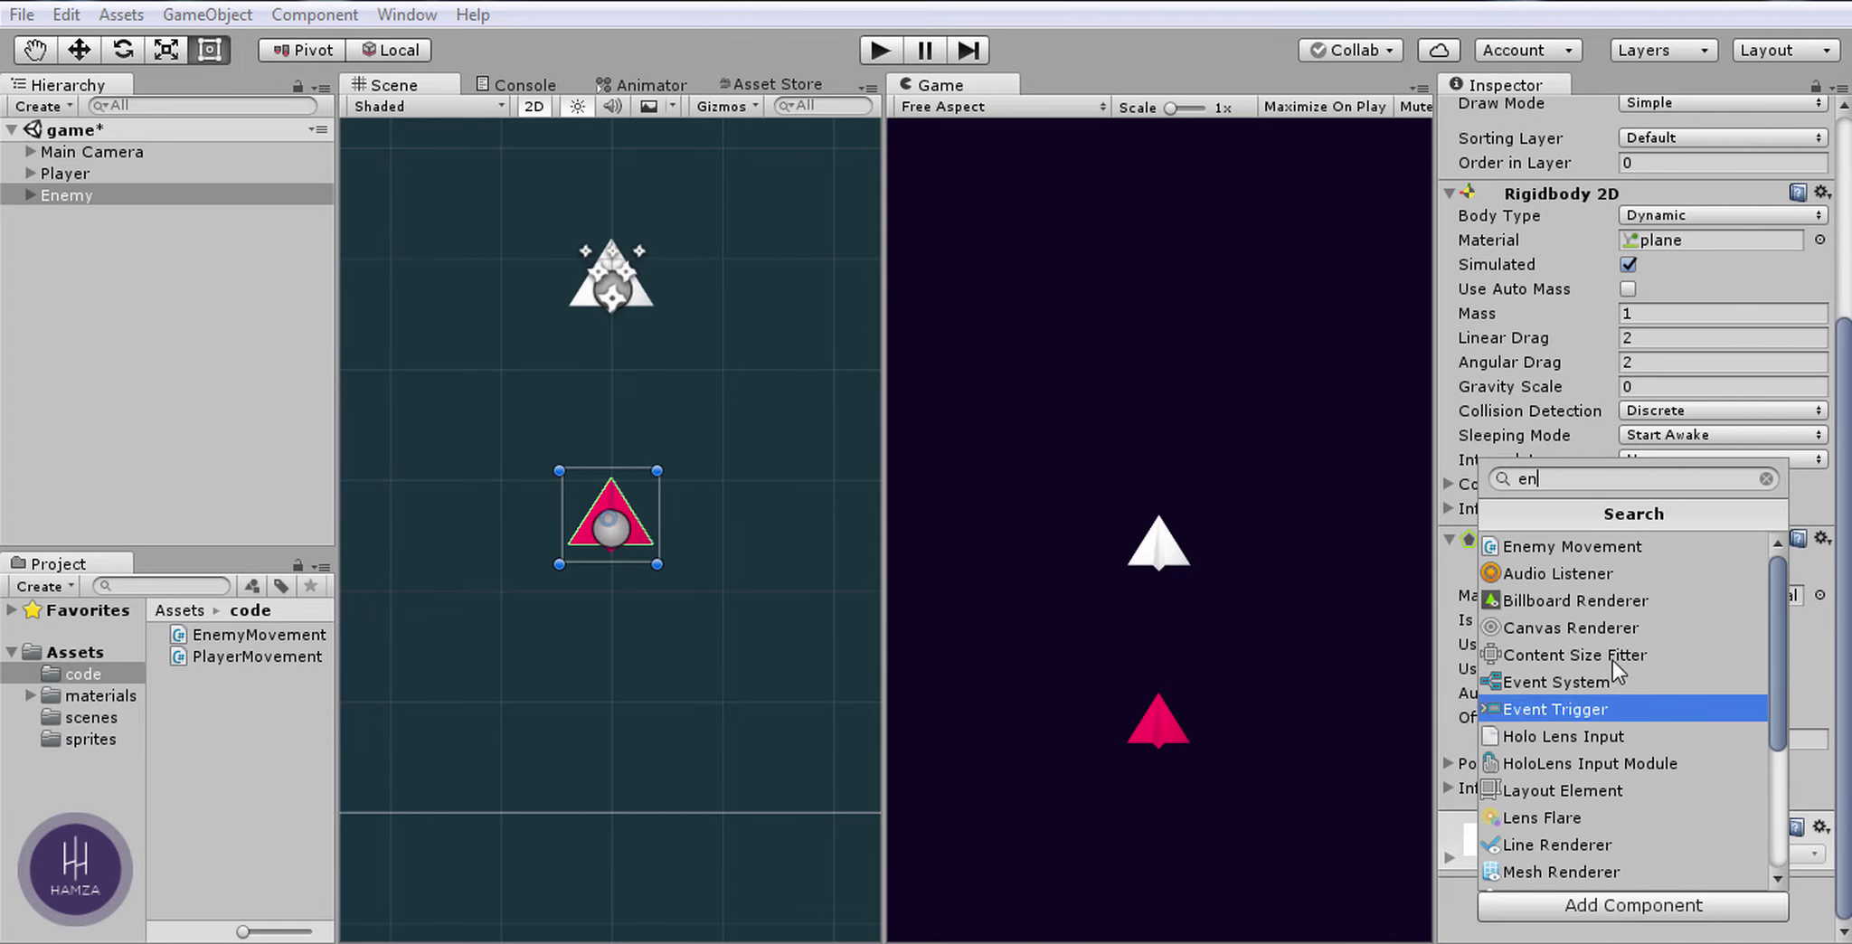
left_click(1557, 544)
Step: Set Move Speed 270 and Rotation Speed 1, and assign Player as the chase target
scroll(1629, 803, "down", 2)
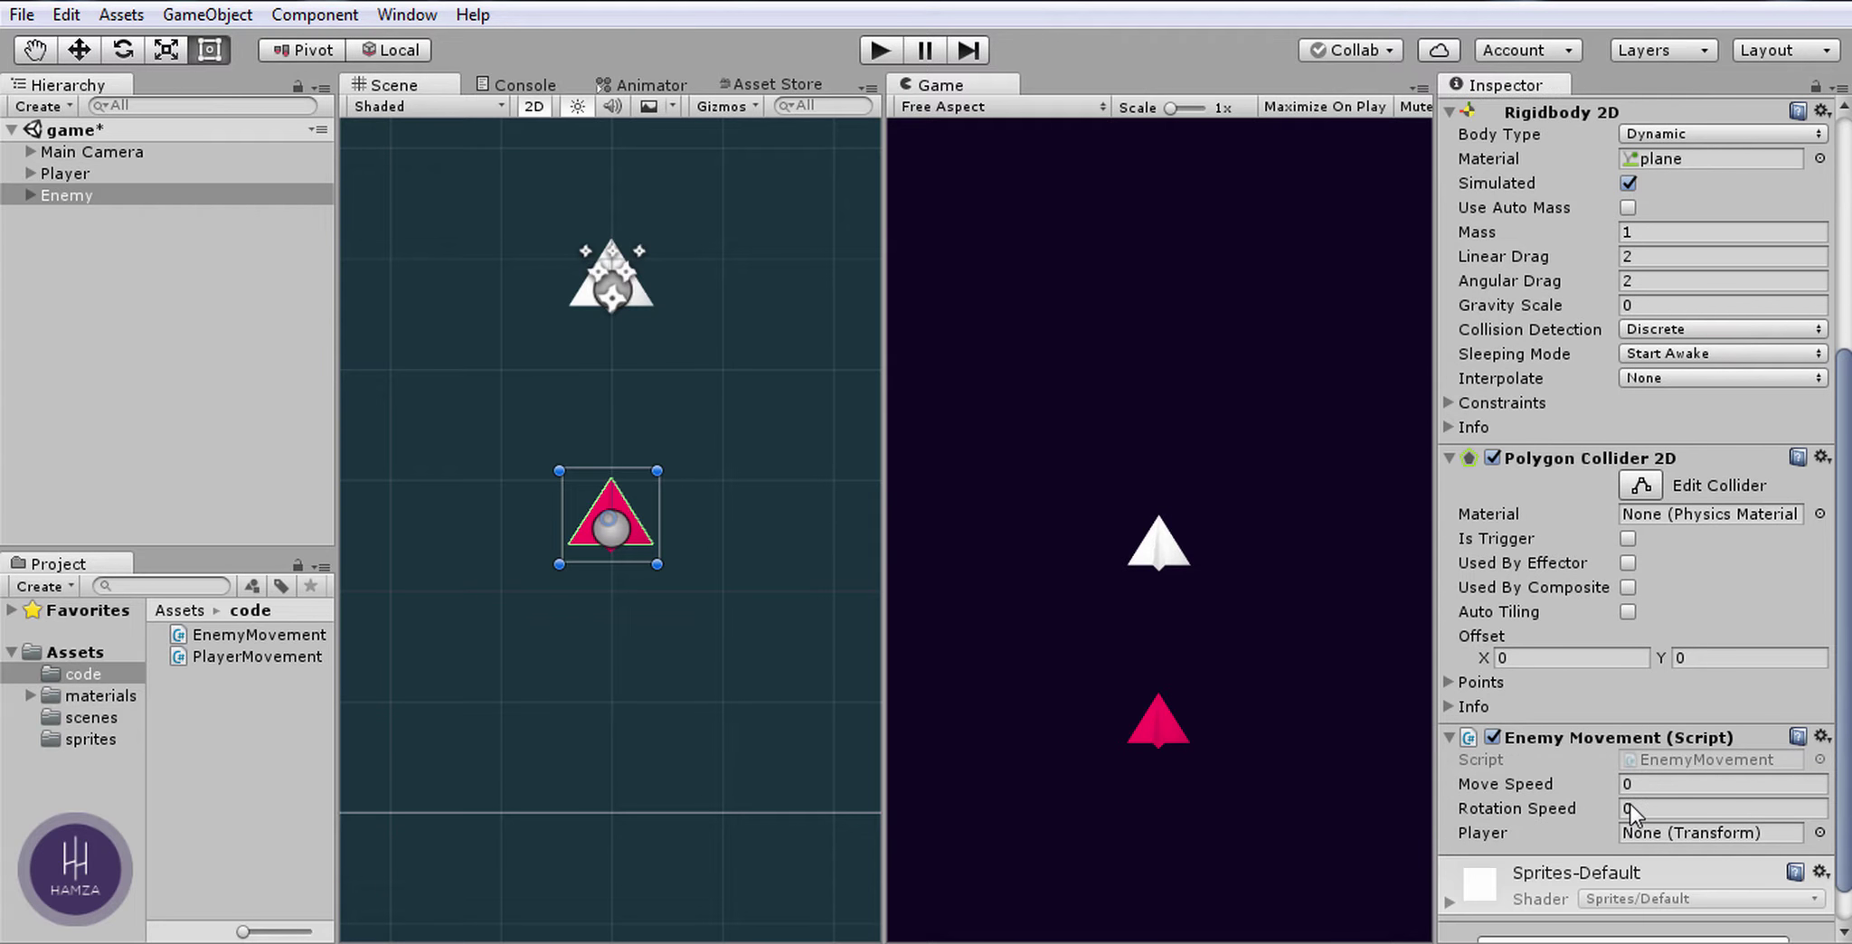
left_click(1648, 784)
type("0")
type("1")
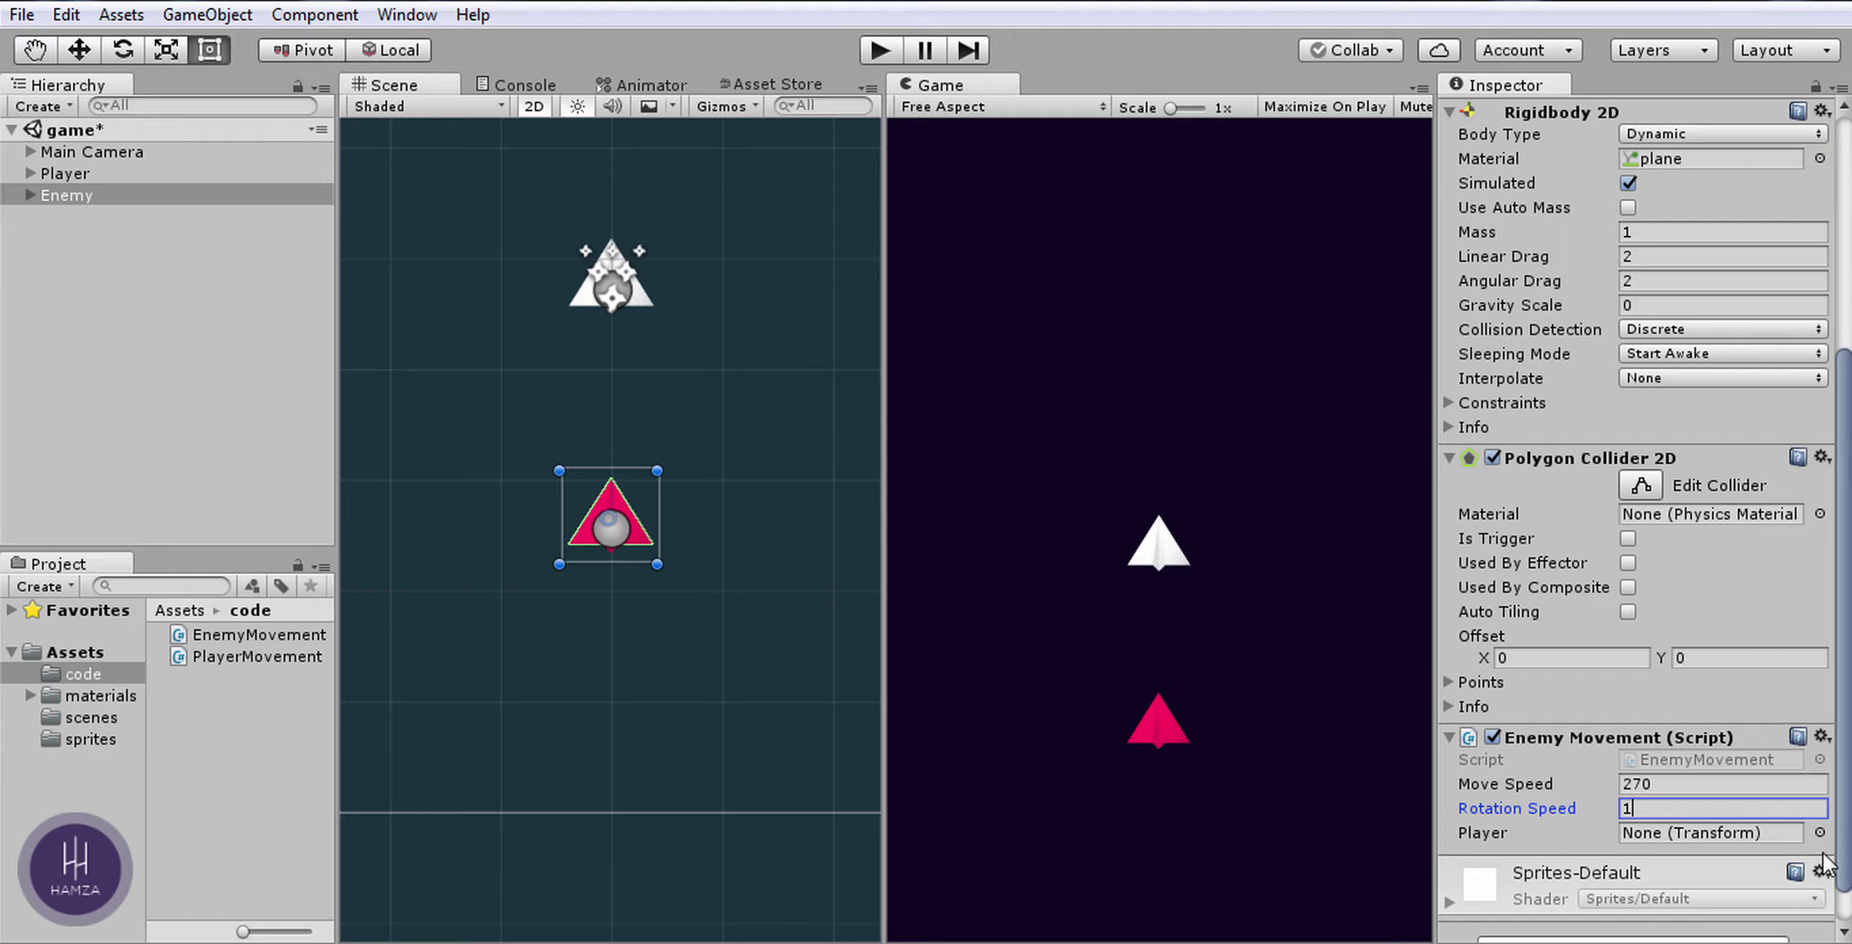
left_click_drag(41, 172, 913, 566)
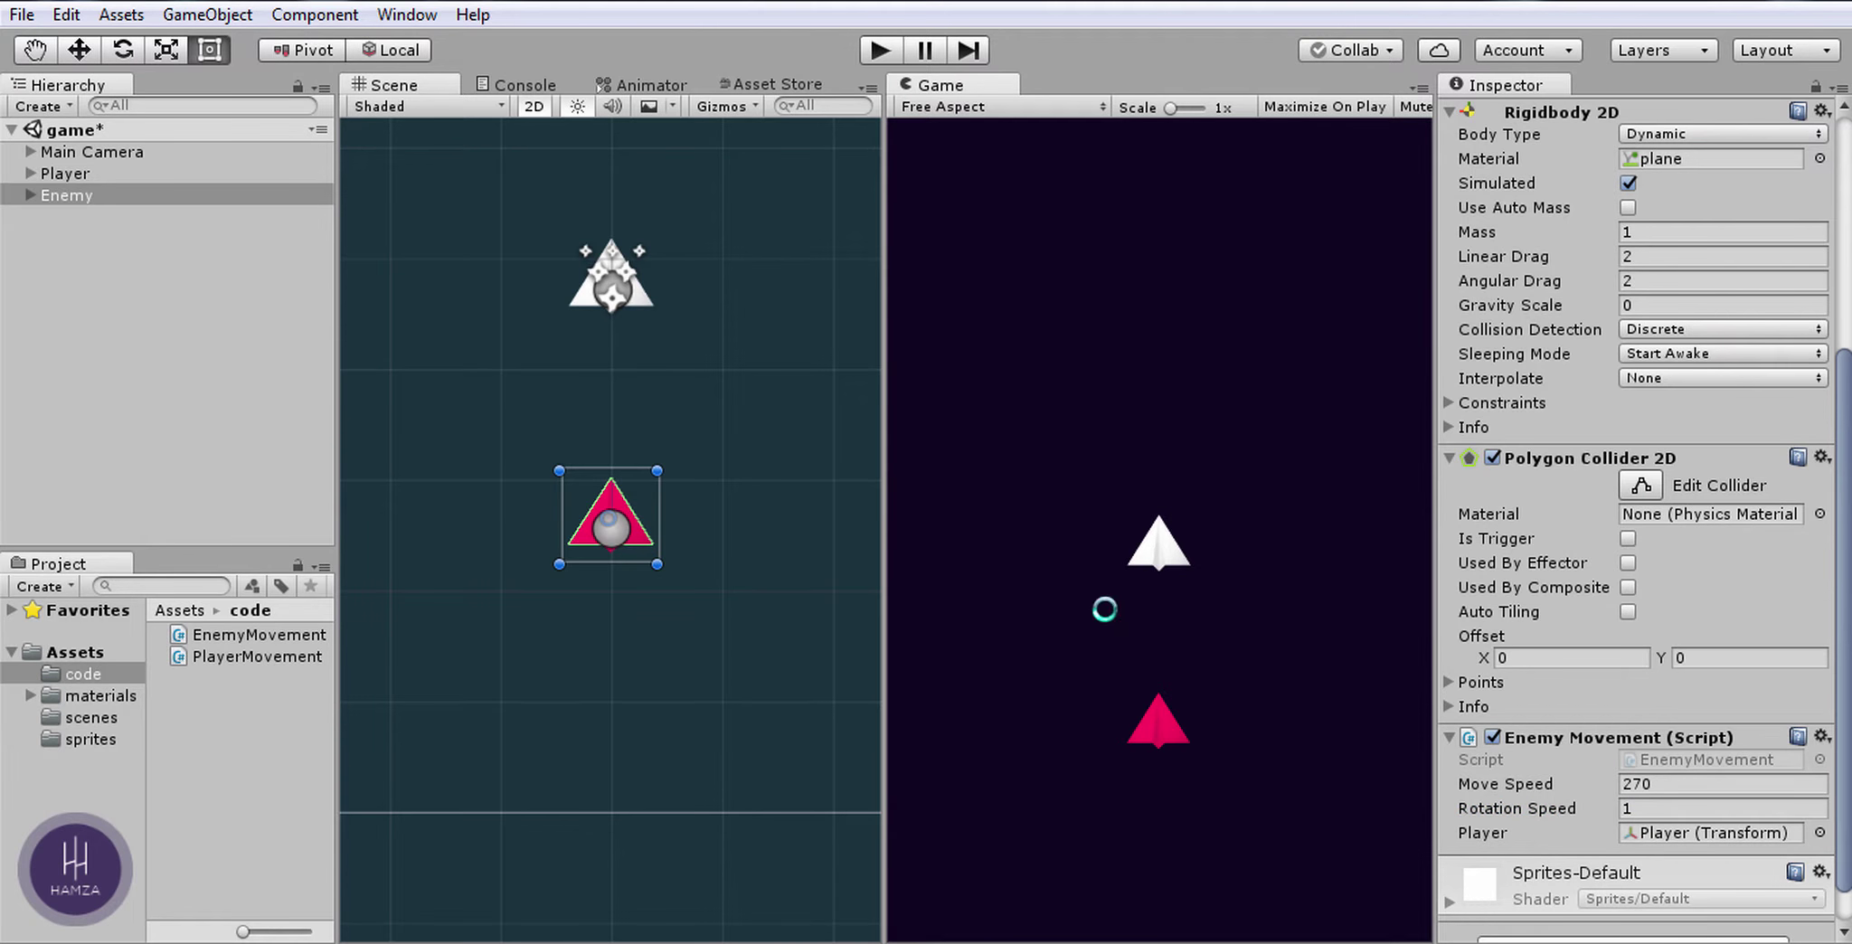
scroll(699, 539, "down", 3)
left_click(881, 52)
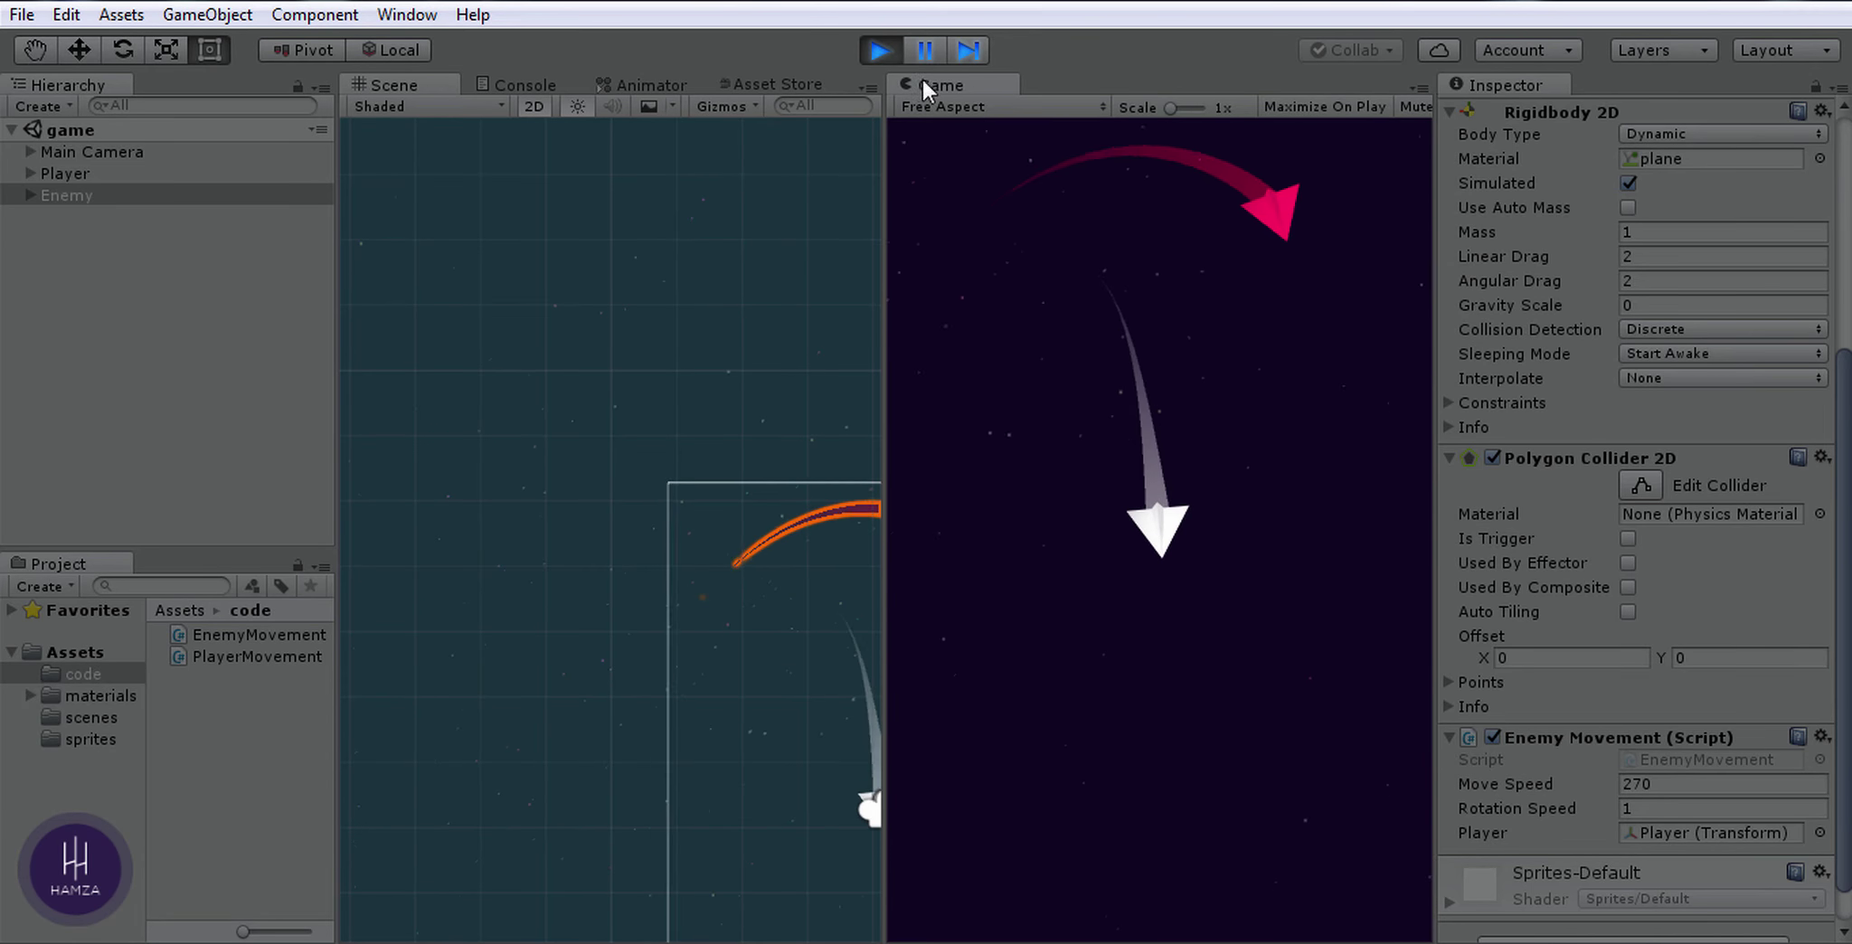
left_click(879, 50)
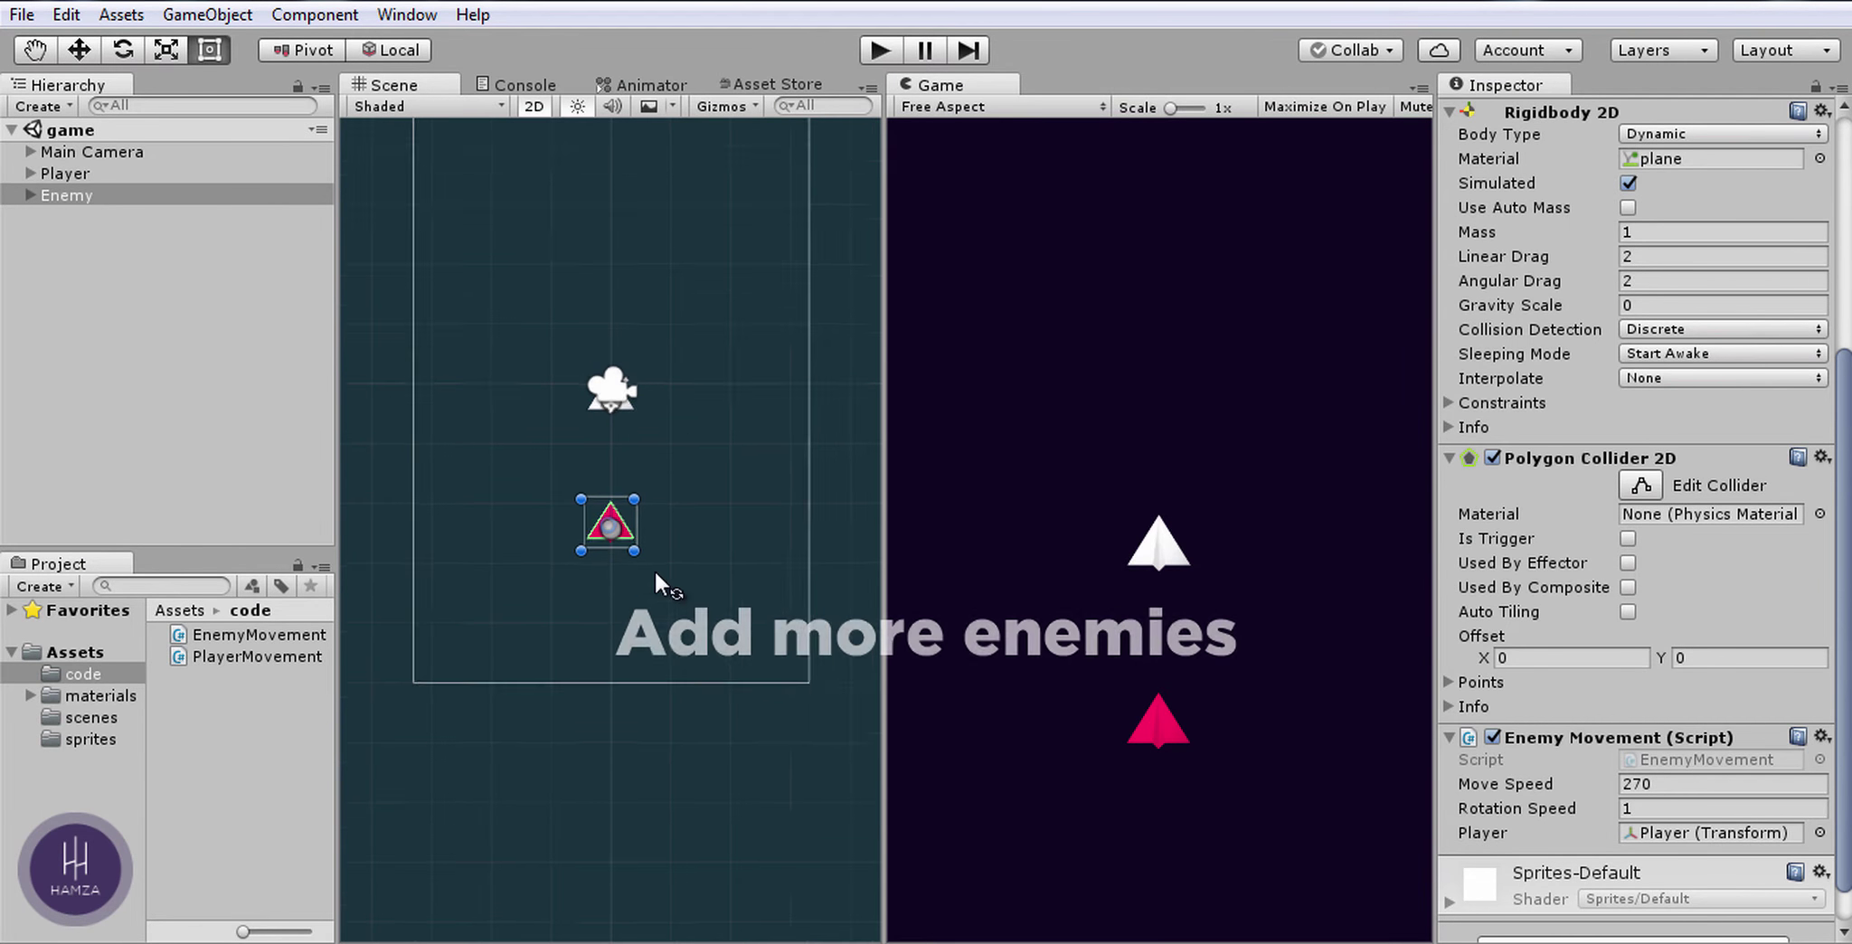
Step: Duplicate the Enemy, move the copy to the lower left, and make its sprite and trail green
middle_click_drag(723, 406, 775, 371)
left_click(67, 195)
key("ctrl+d")
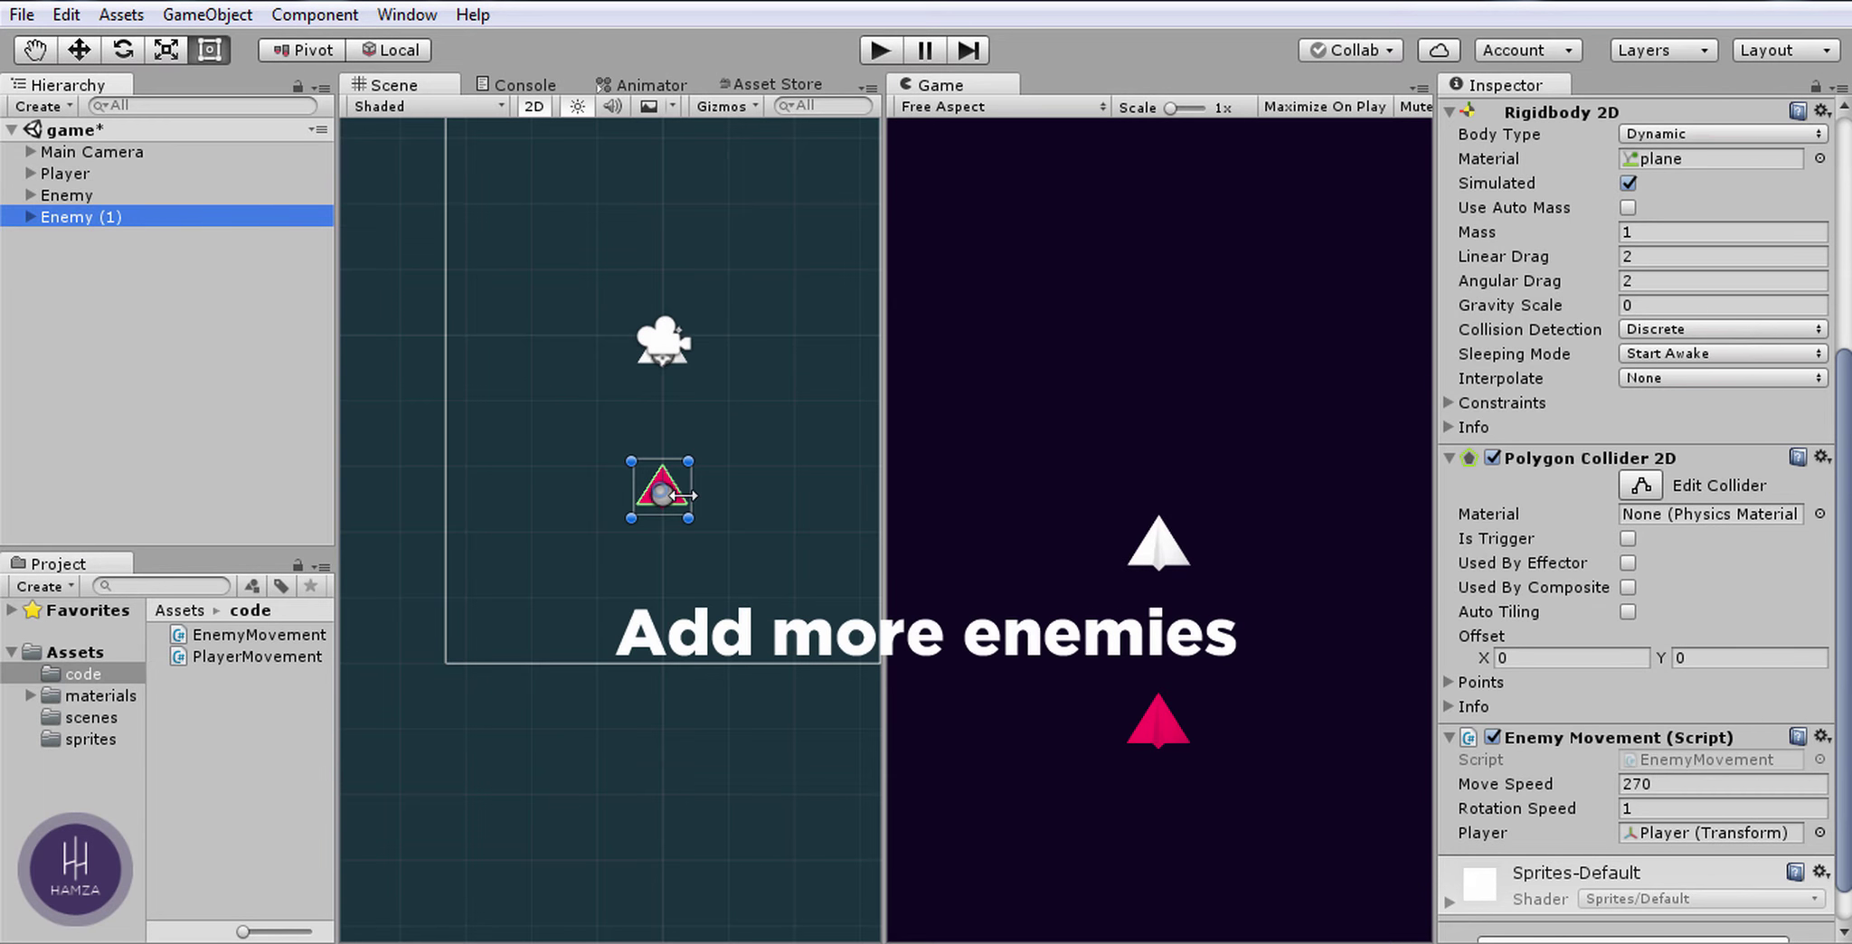
left_click_drag(683, 495, 673, 499)
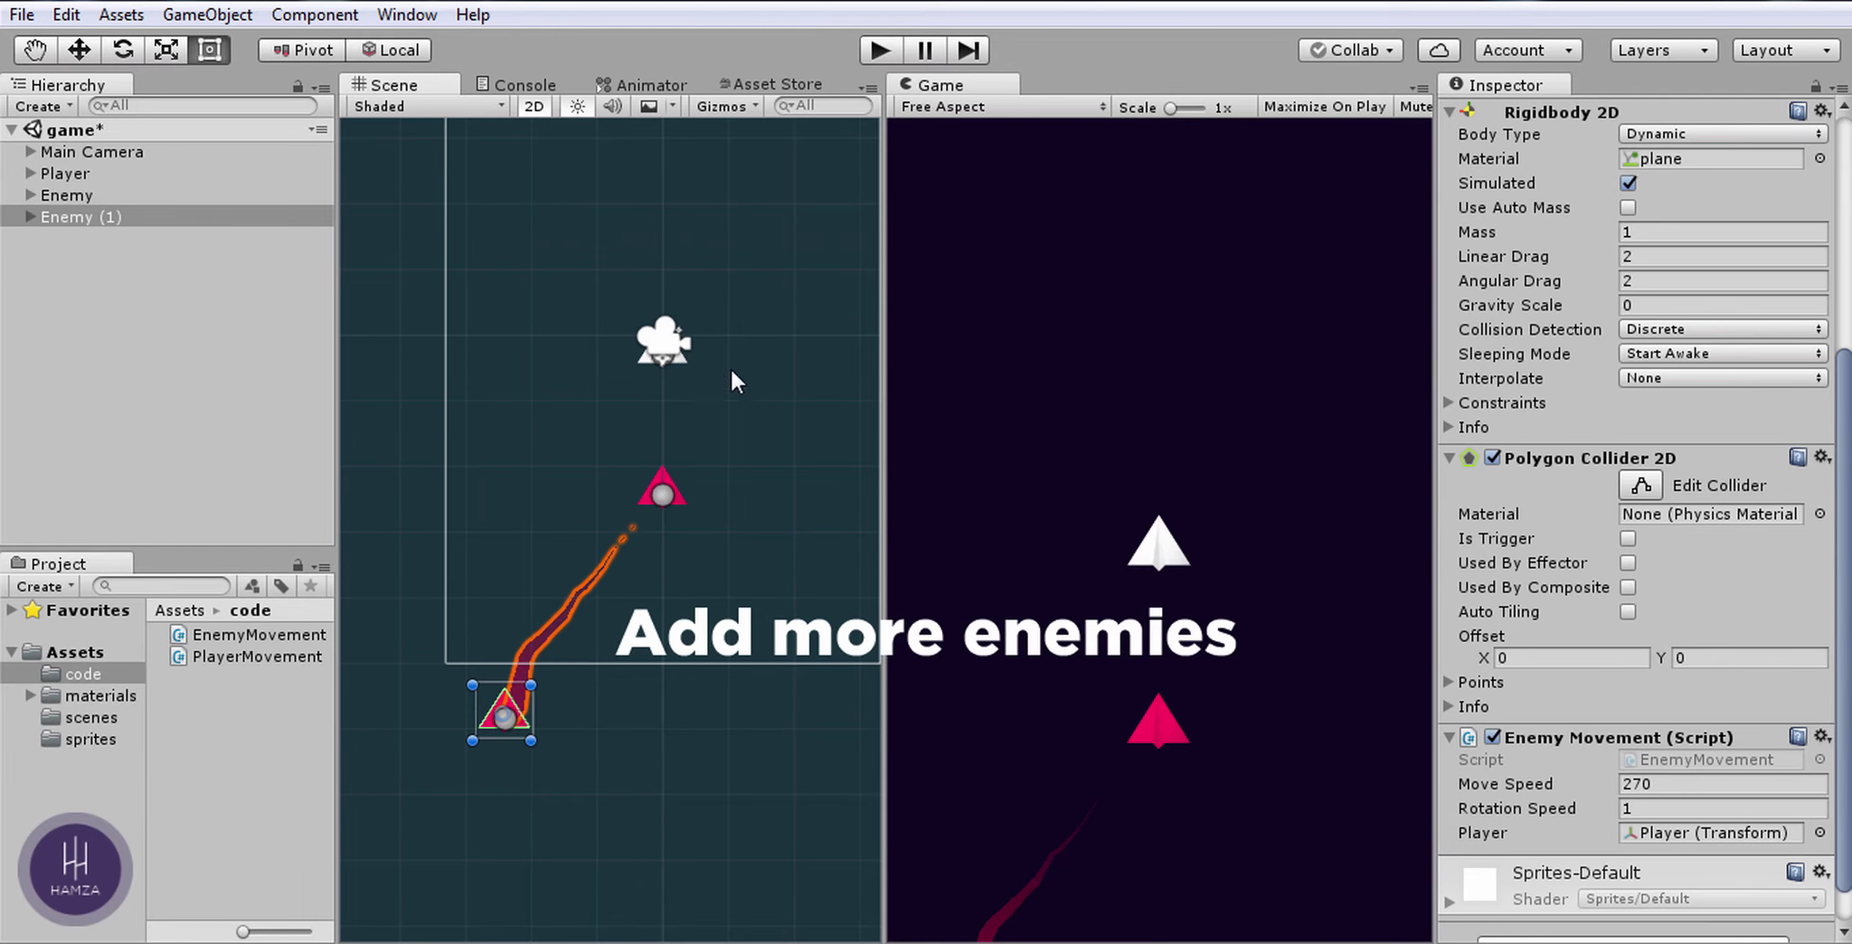
scroll(1672, 362, "up", 3)
scroll(1673, 361, "up", 3)
left_click(1709, 322)
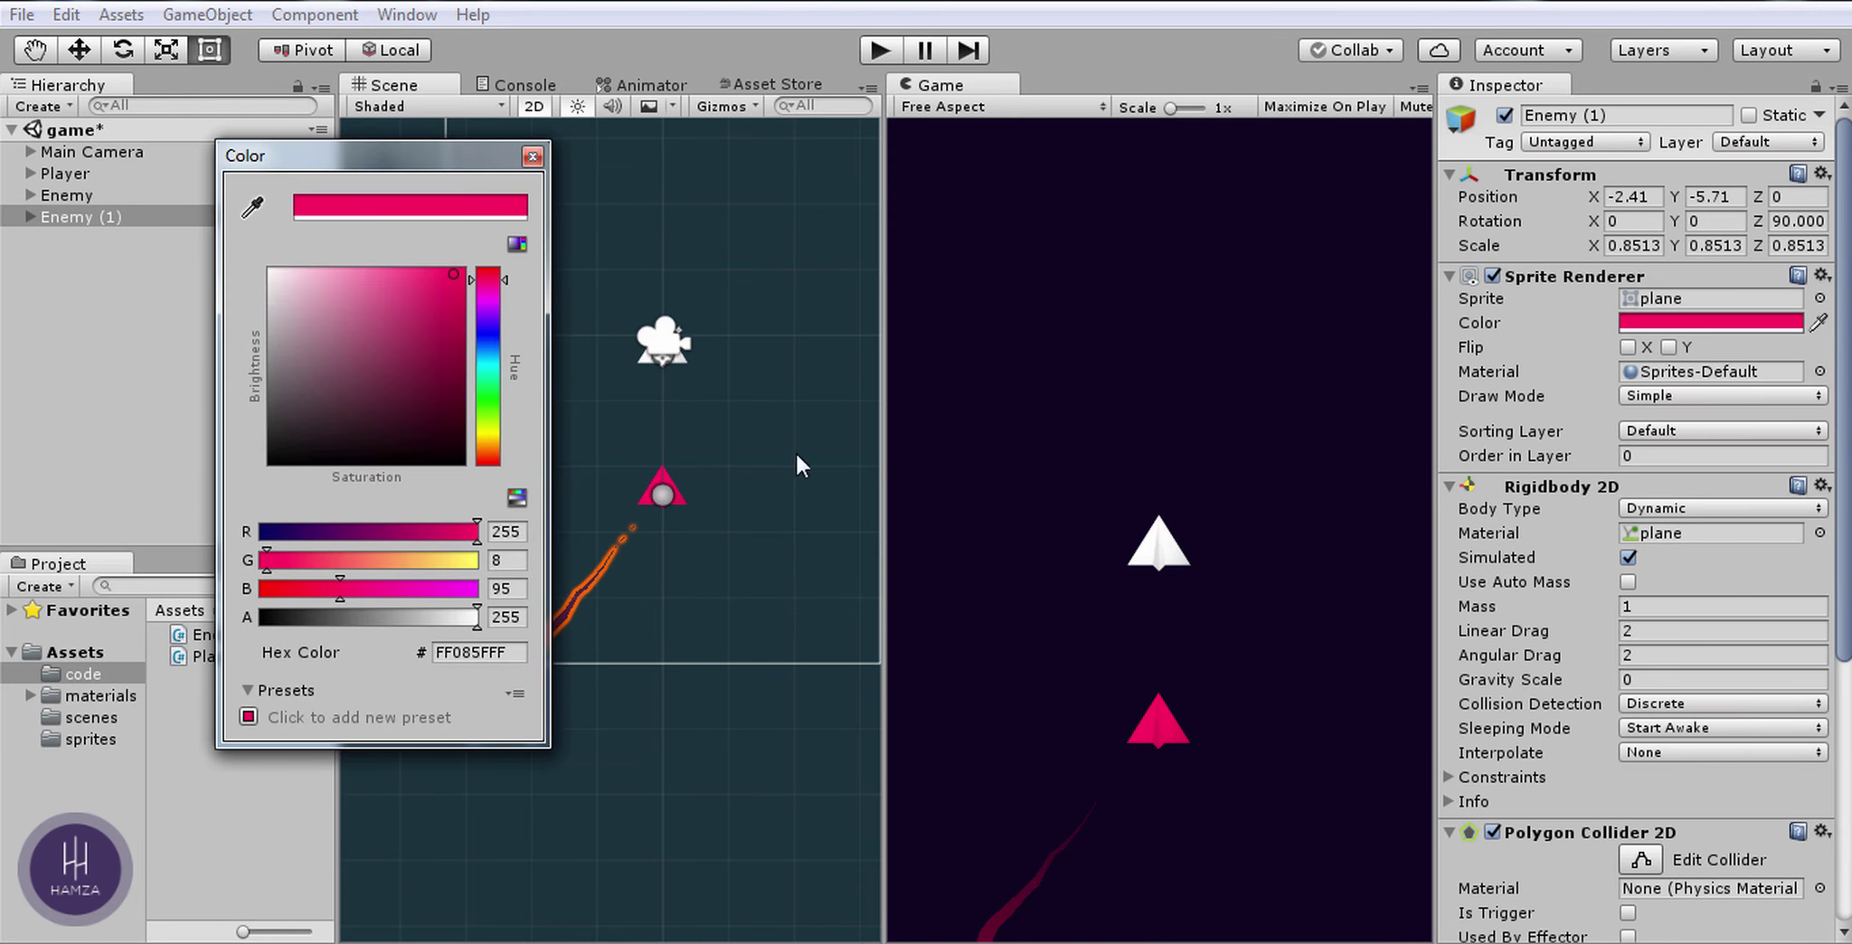
left_click_drag(492, 371, 497, 383)
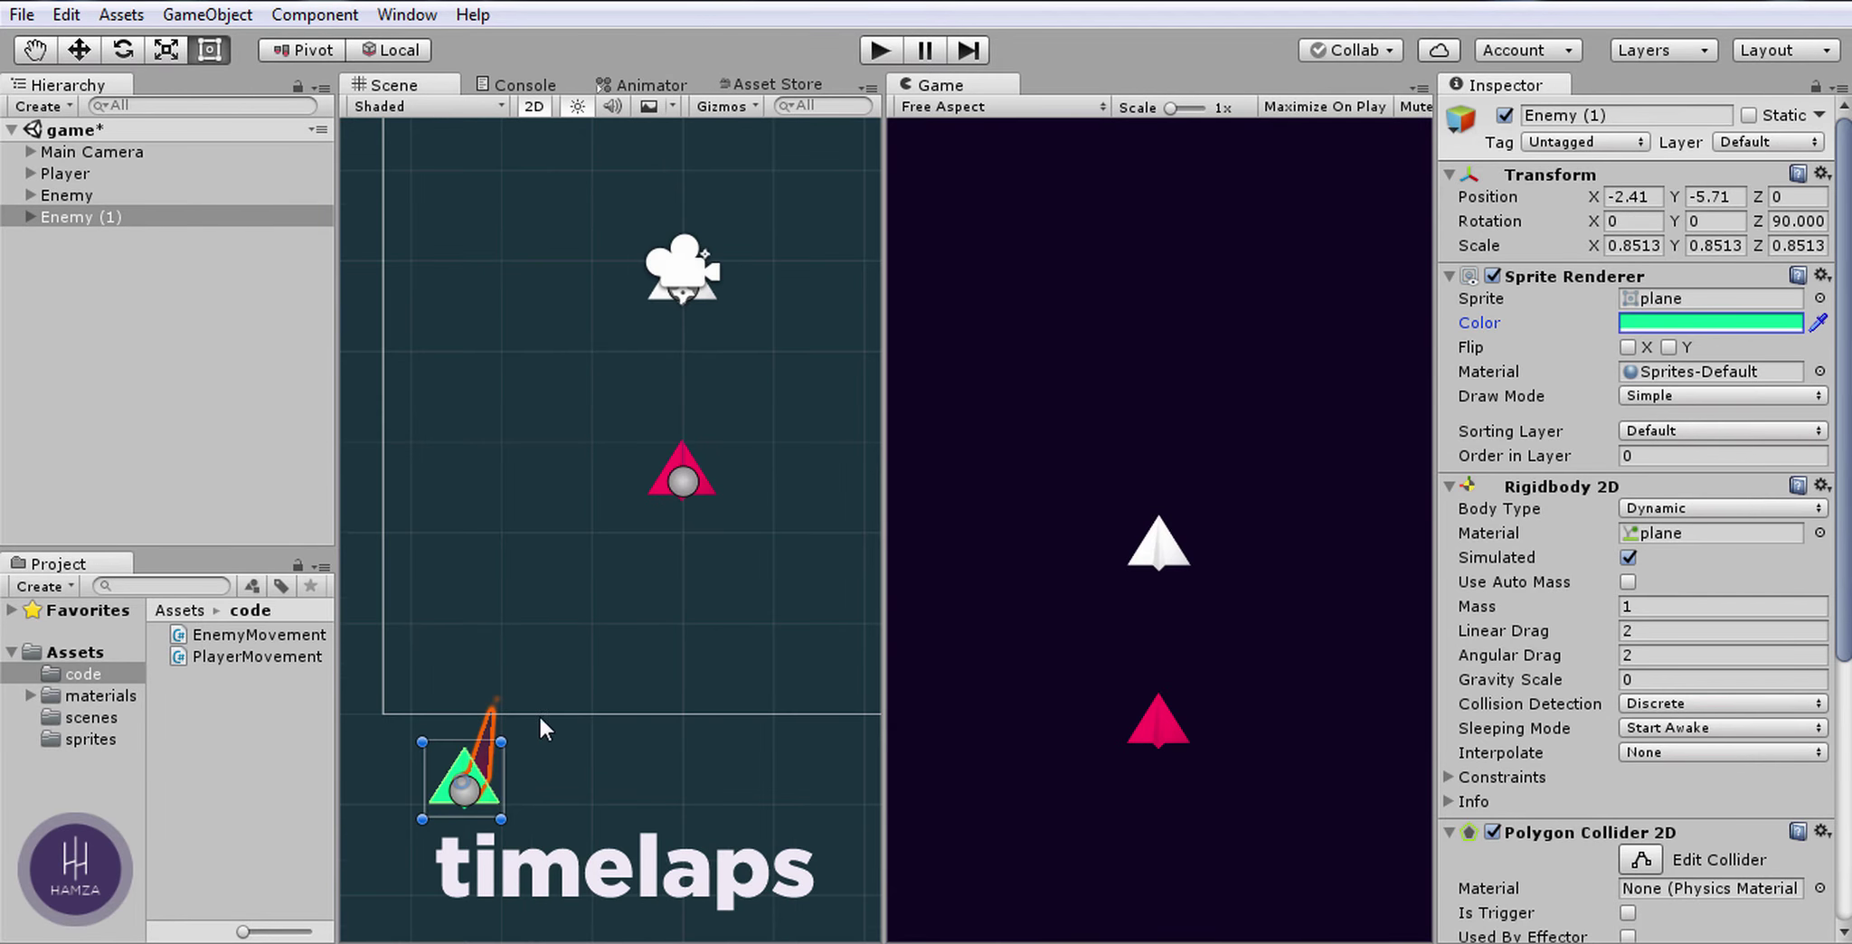
left_click(1659, 726)
left_click(945, 299)
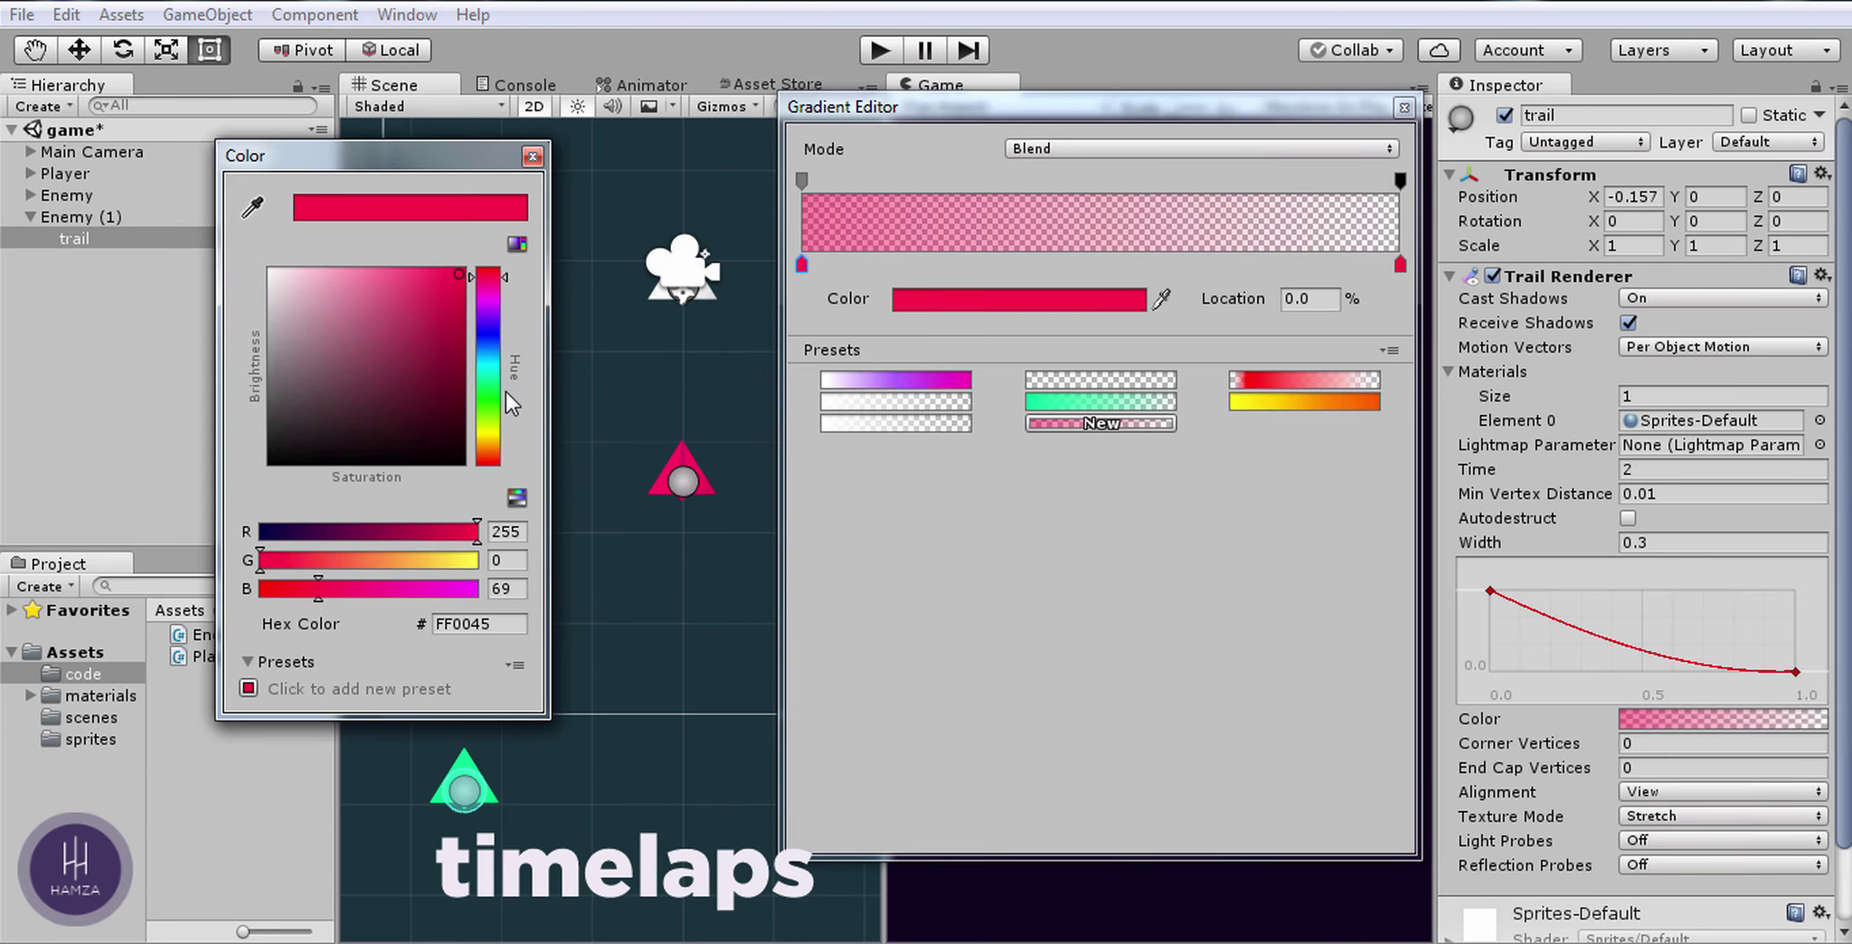
Step: Place Enemy (2) at the lower right and recolour its sprite purple
left_click(801, 180)
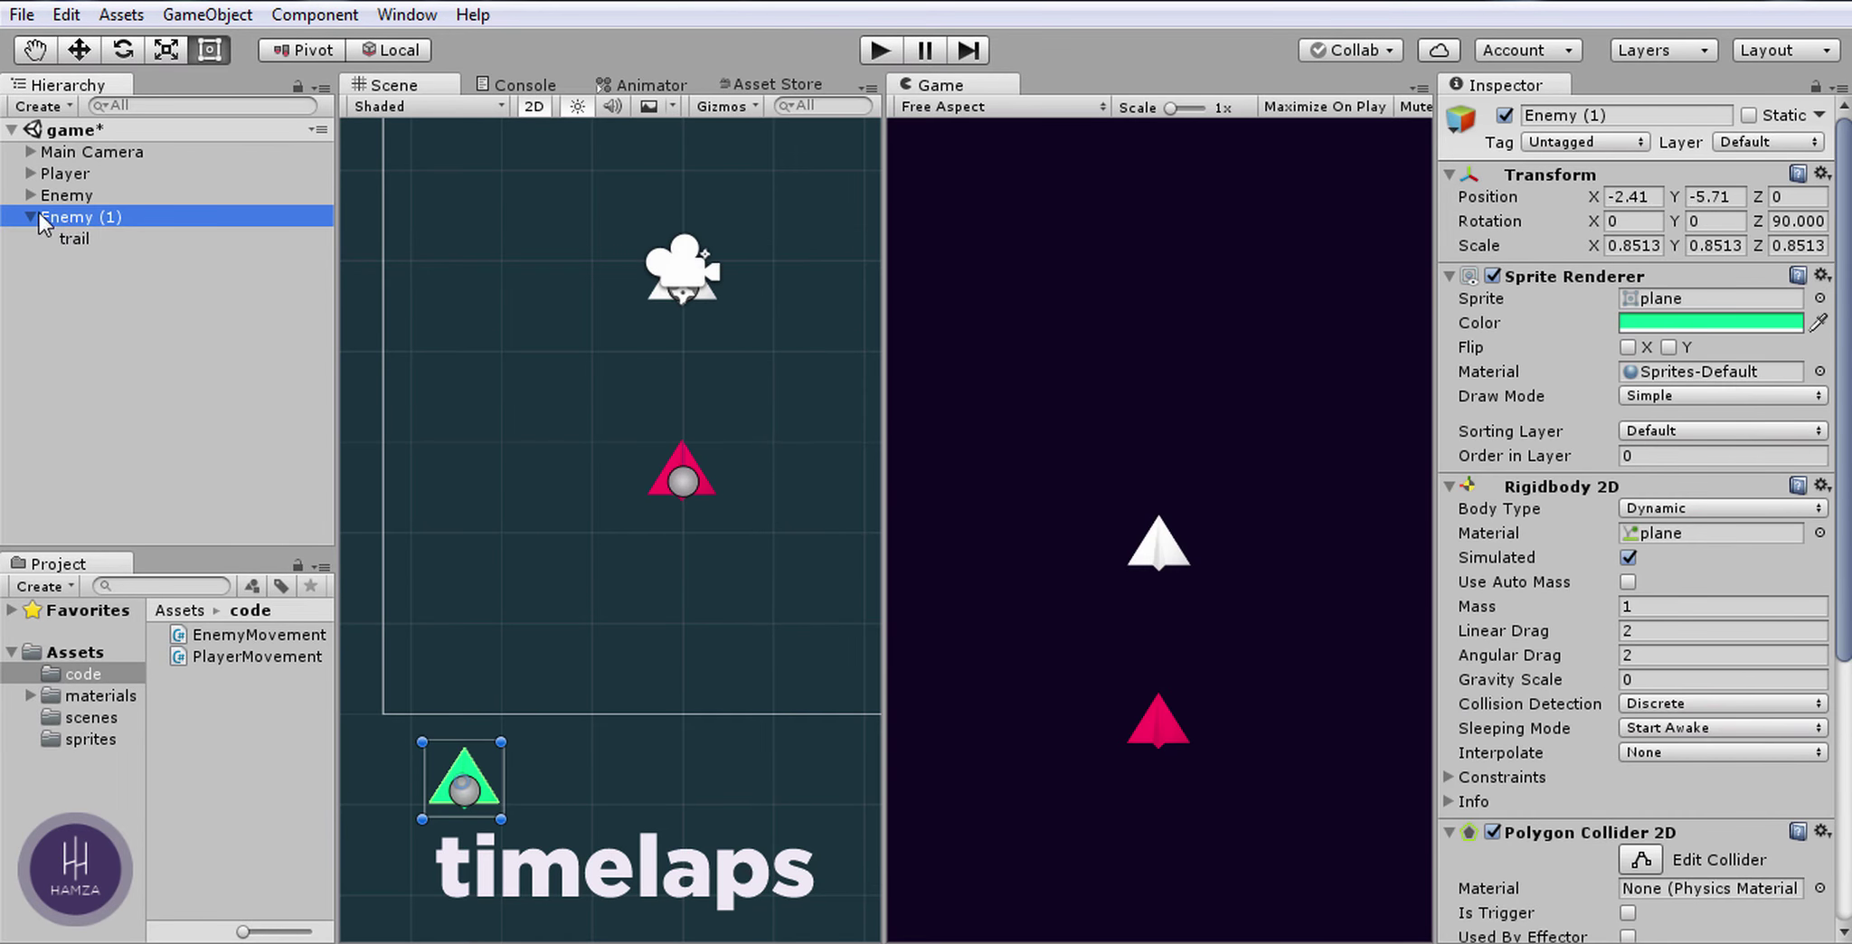
left_click_drag(420, 667, 700, 667)
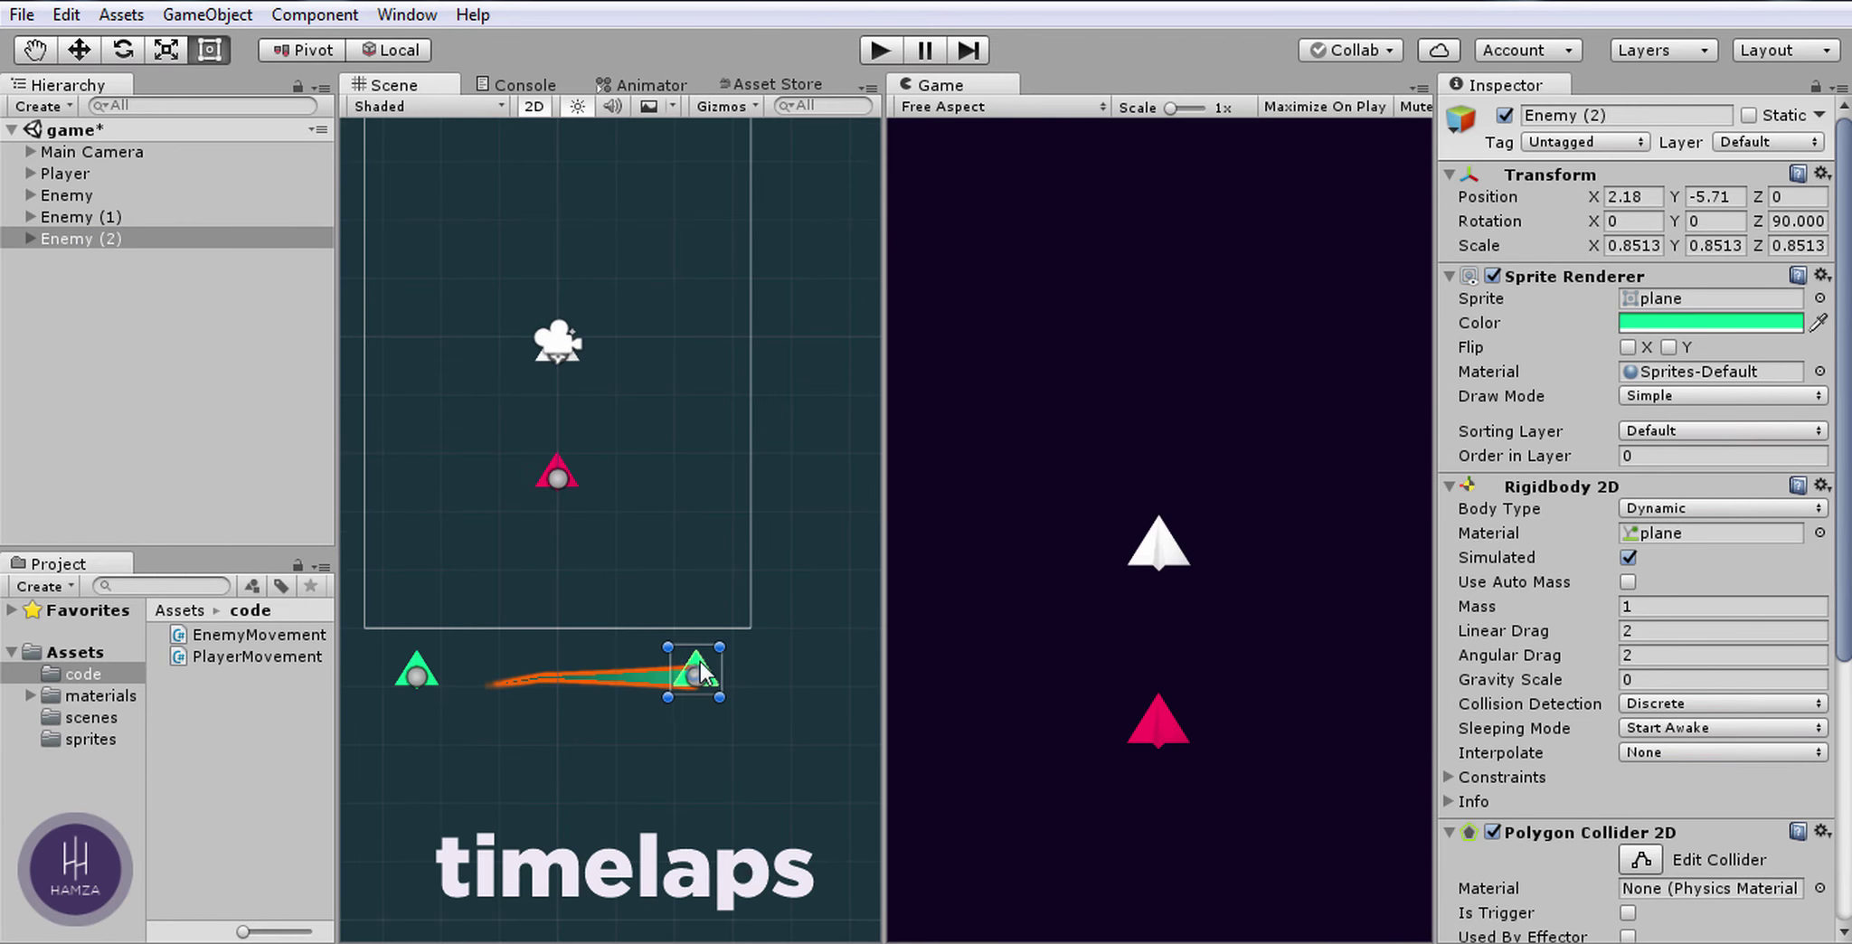
left_click(1636, 322)
left_click(30, 238)
Step: Set both colour keys of the Enemy (2) trail gradient to purple
left_click(75, 260)
left_click(1718, 638)
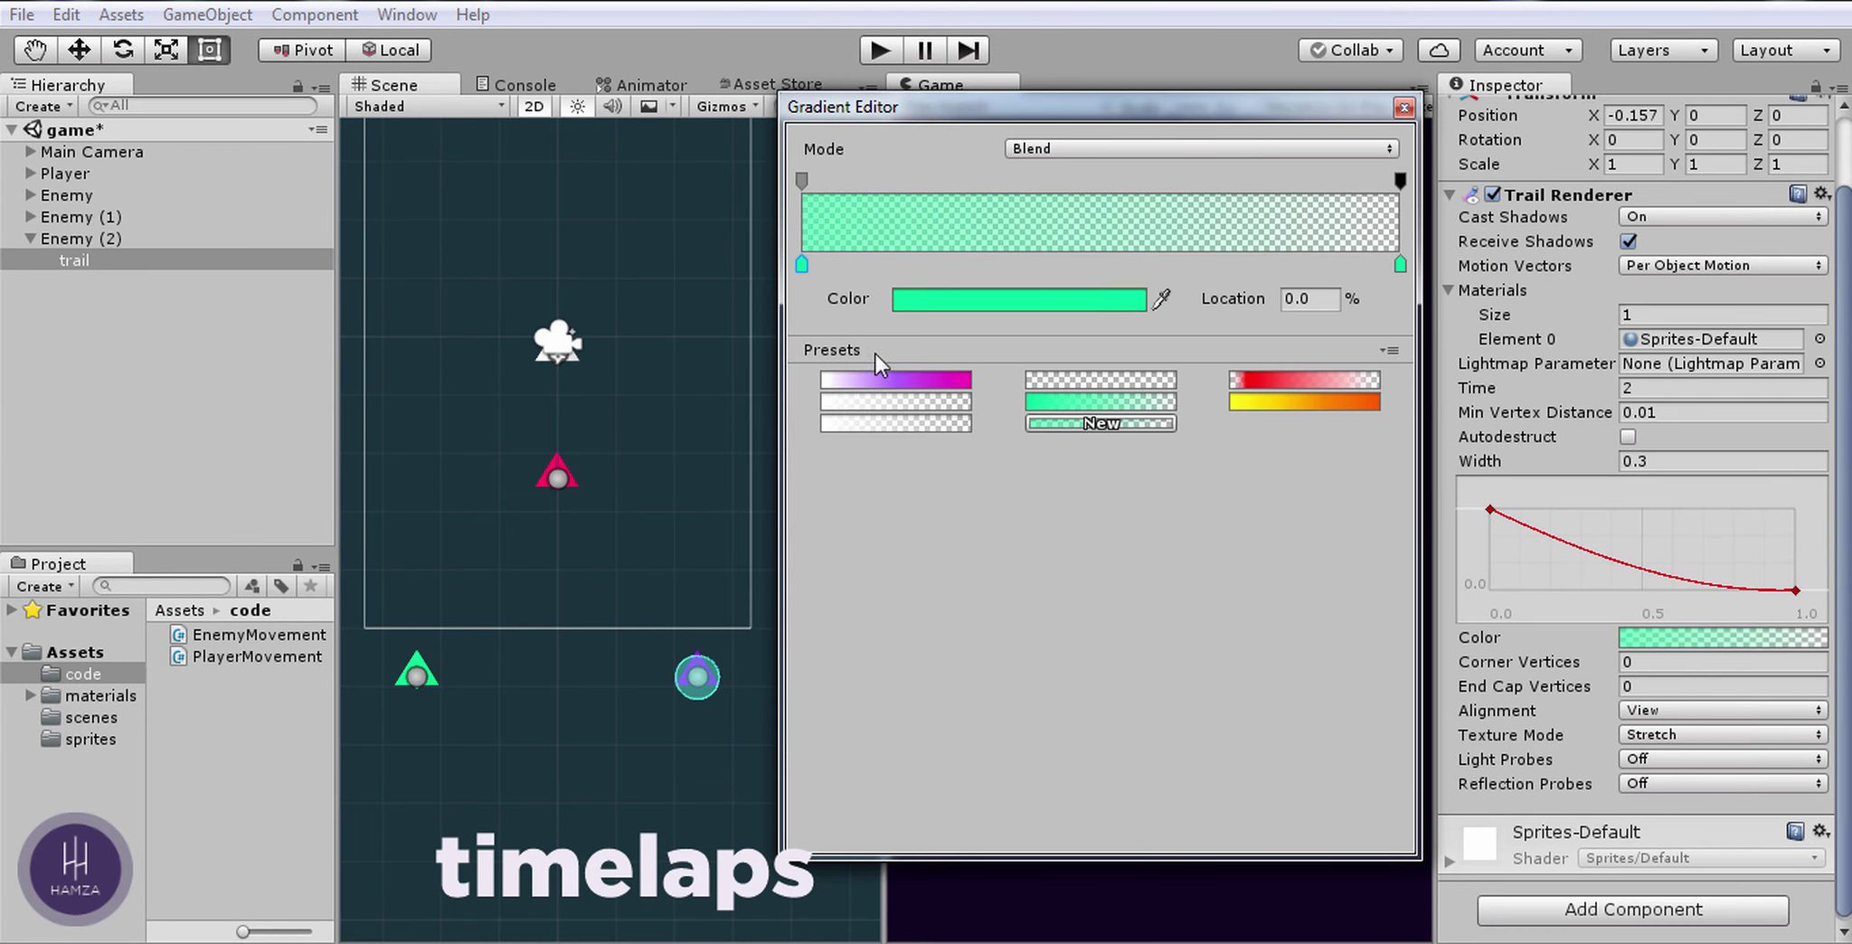
left_click(1019, 298)
left_click(1400, 264)
left_click(1019, 298)
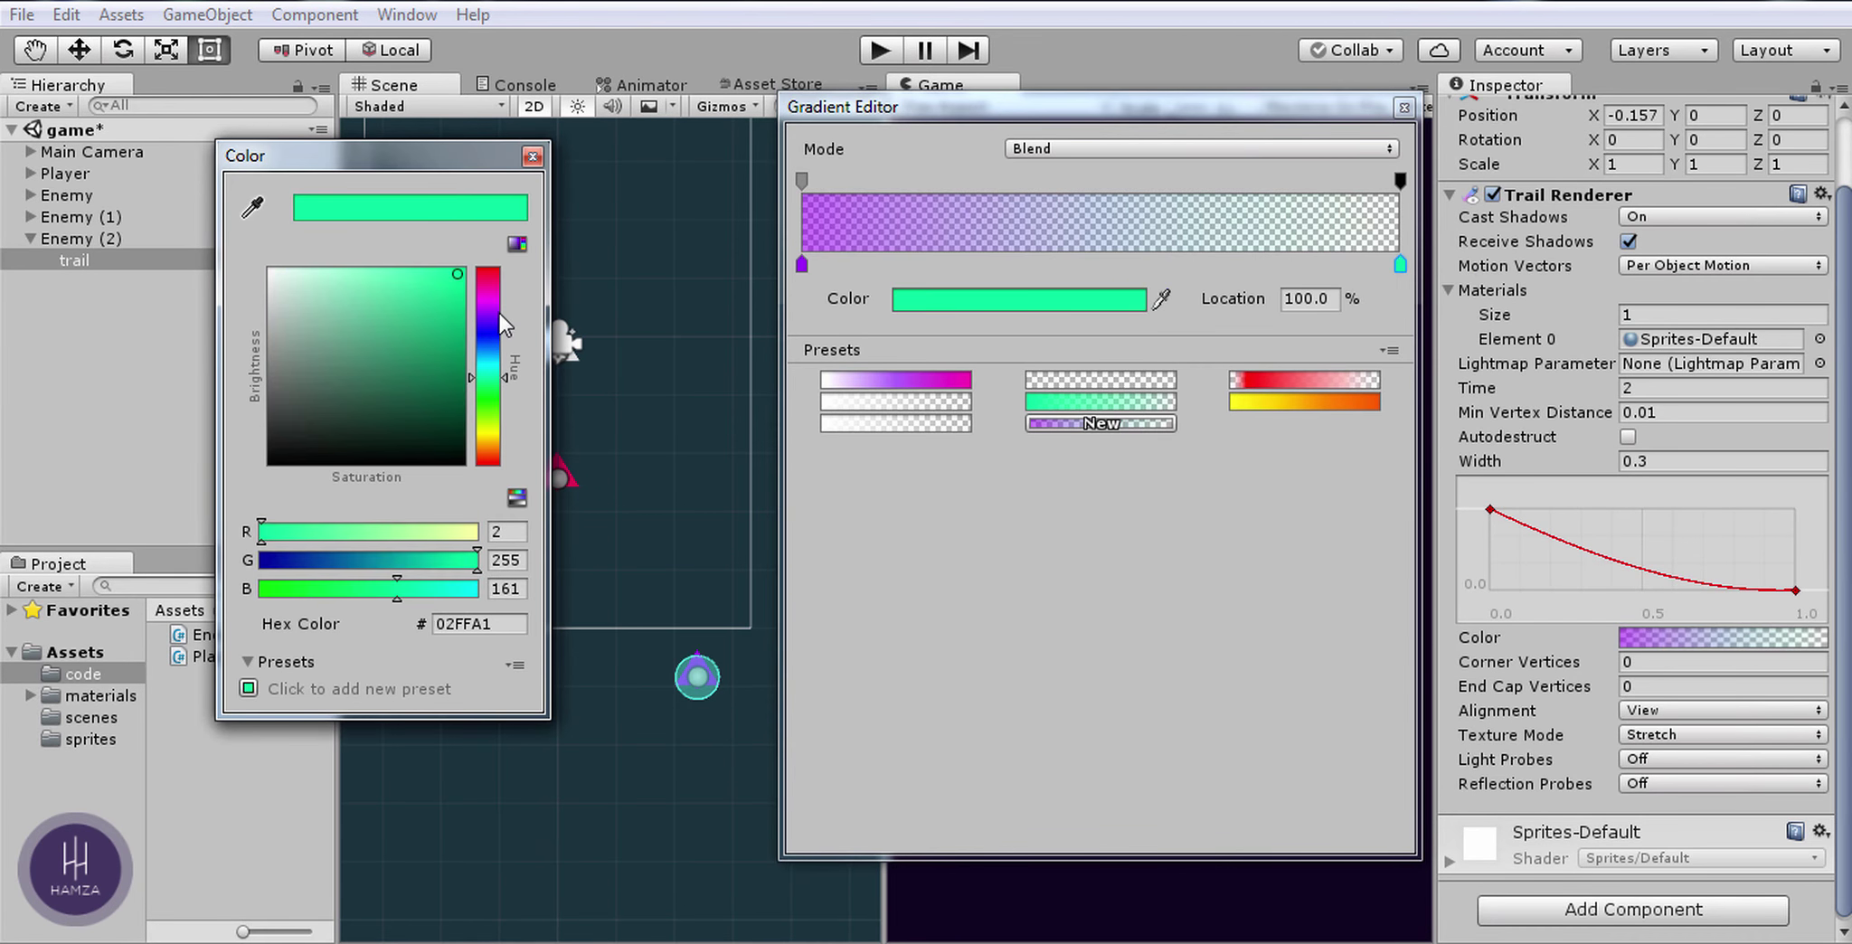
left_click(494, 313)
left_click(533, 157)
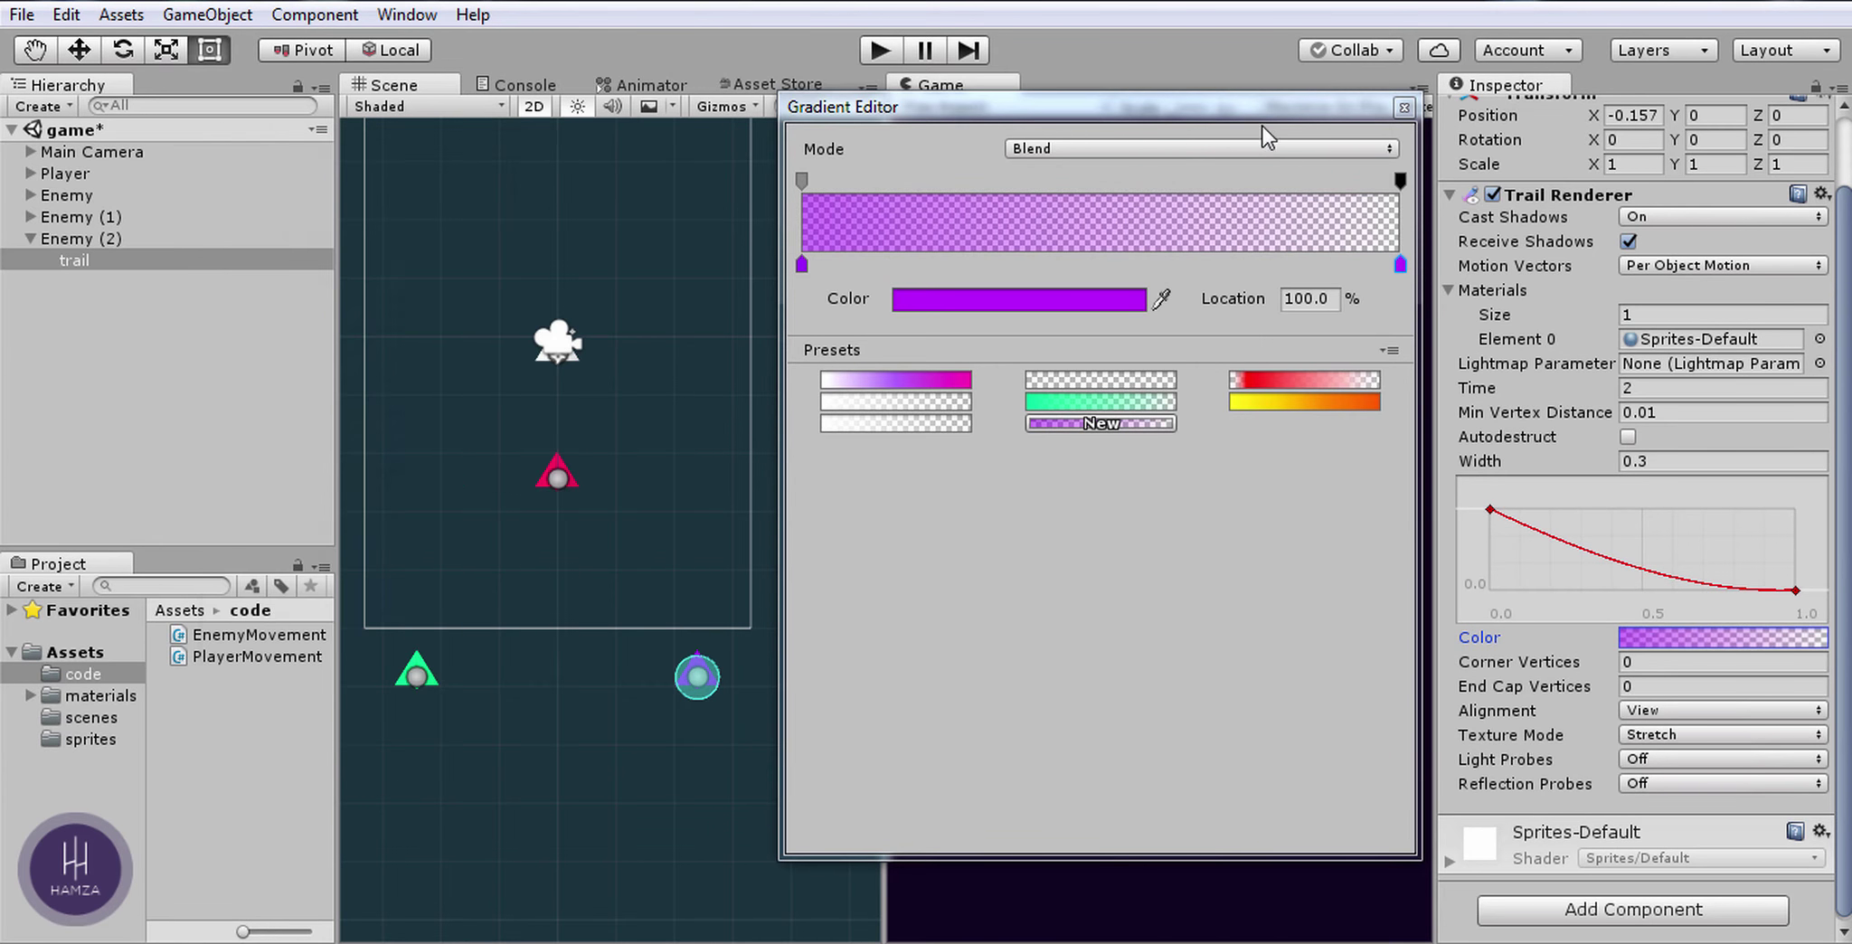
left_click(1404, 108)
left_click(43, 262)
left_click(31, 238)
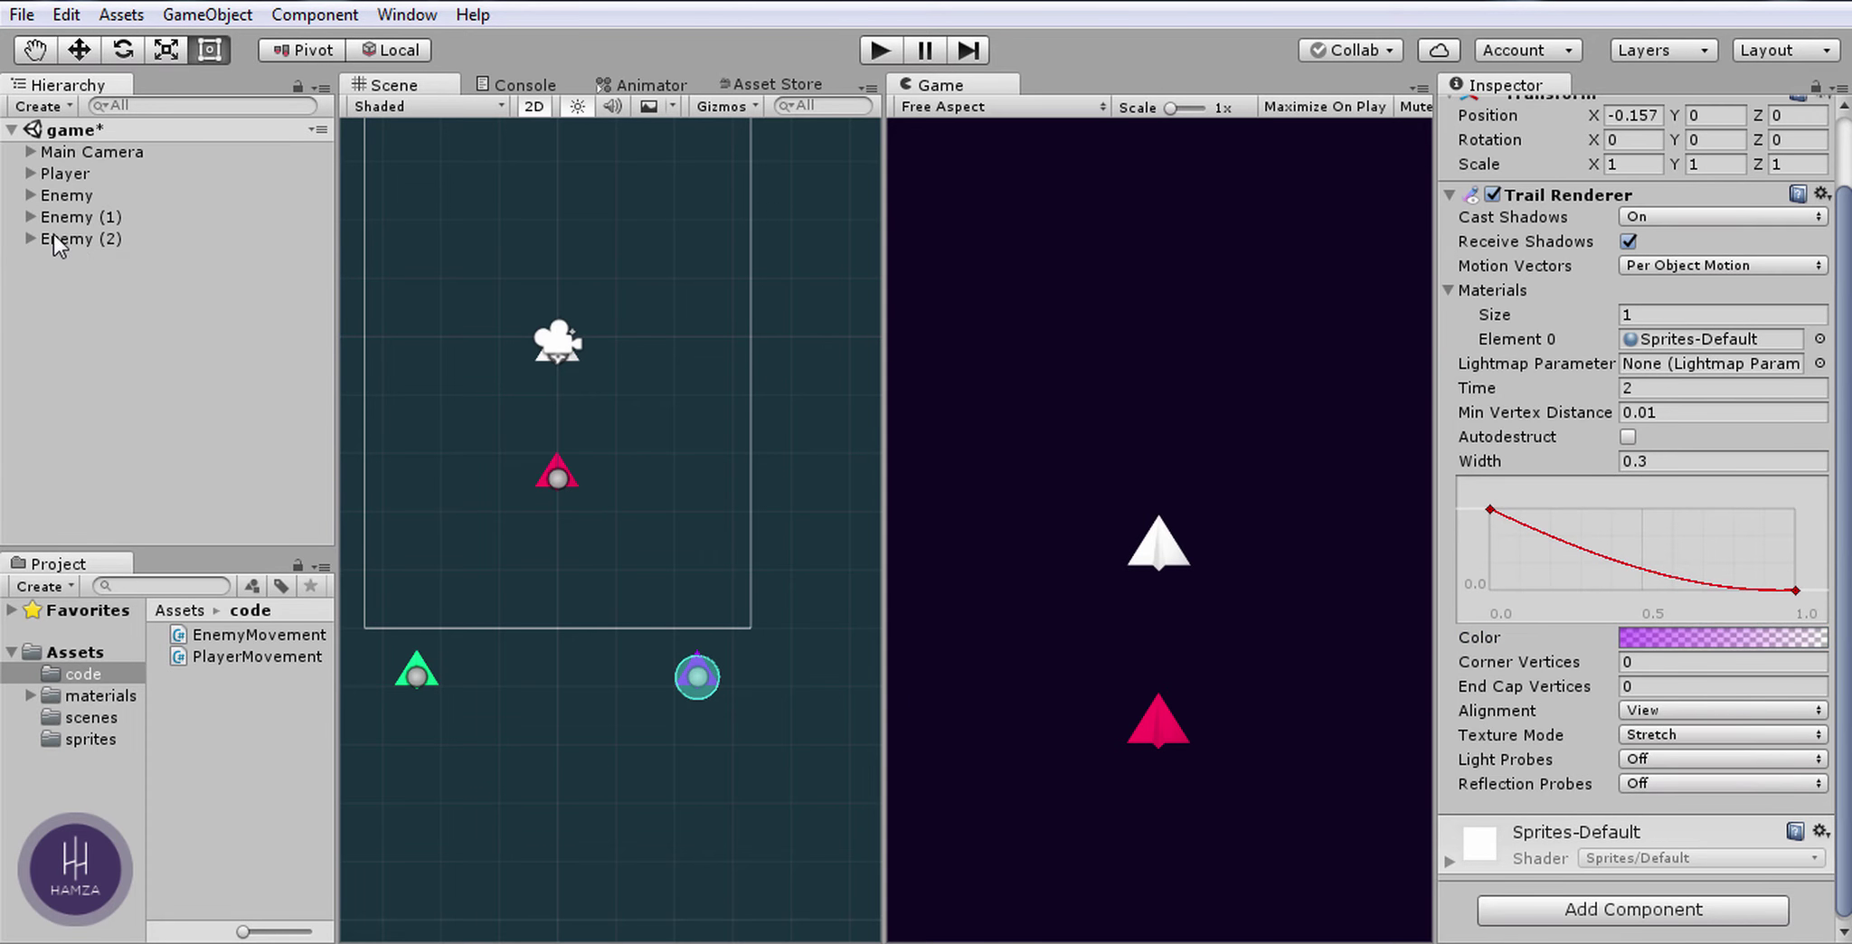
left_click(67, 195)
Step: Give the green Enemy (1) move speed 300 and rotation speed 0.7
scroll(1794, 666, "down", 5)
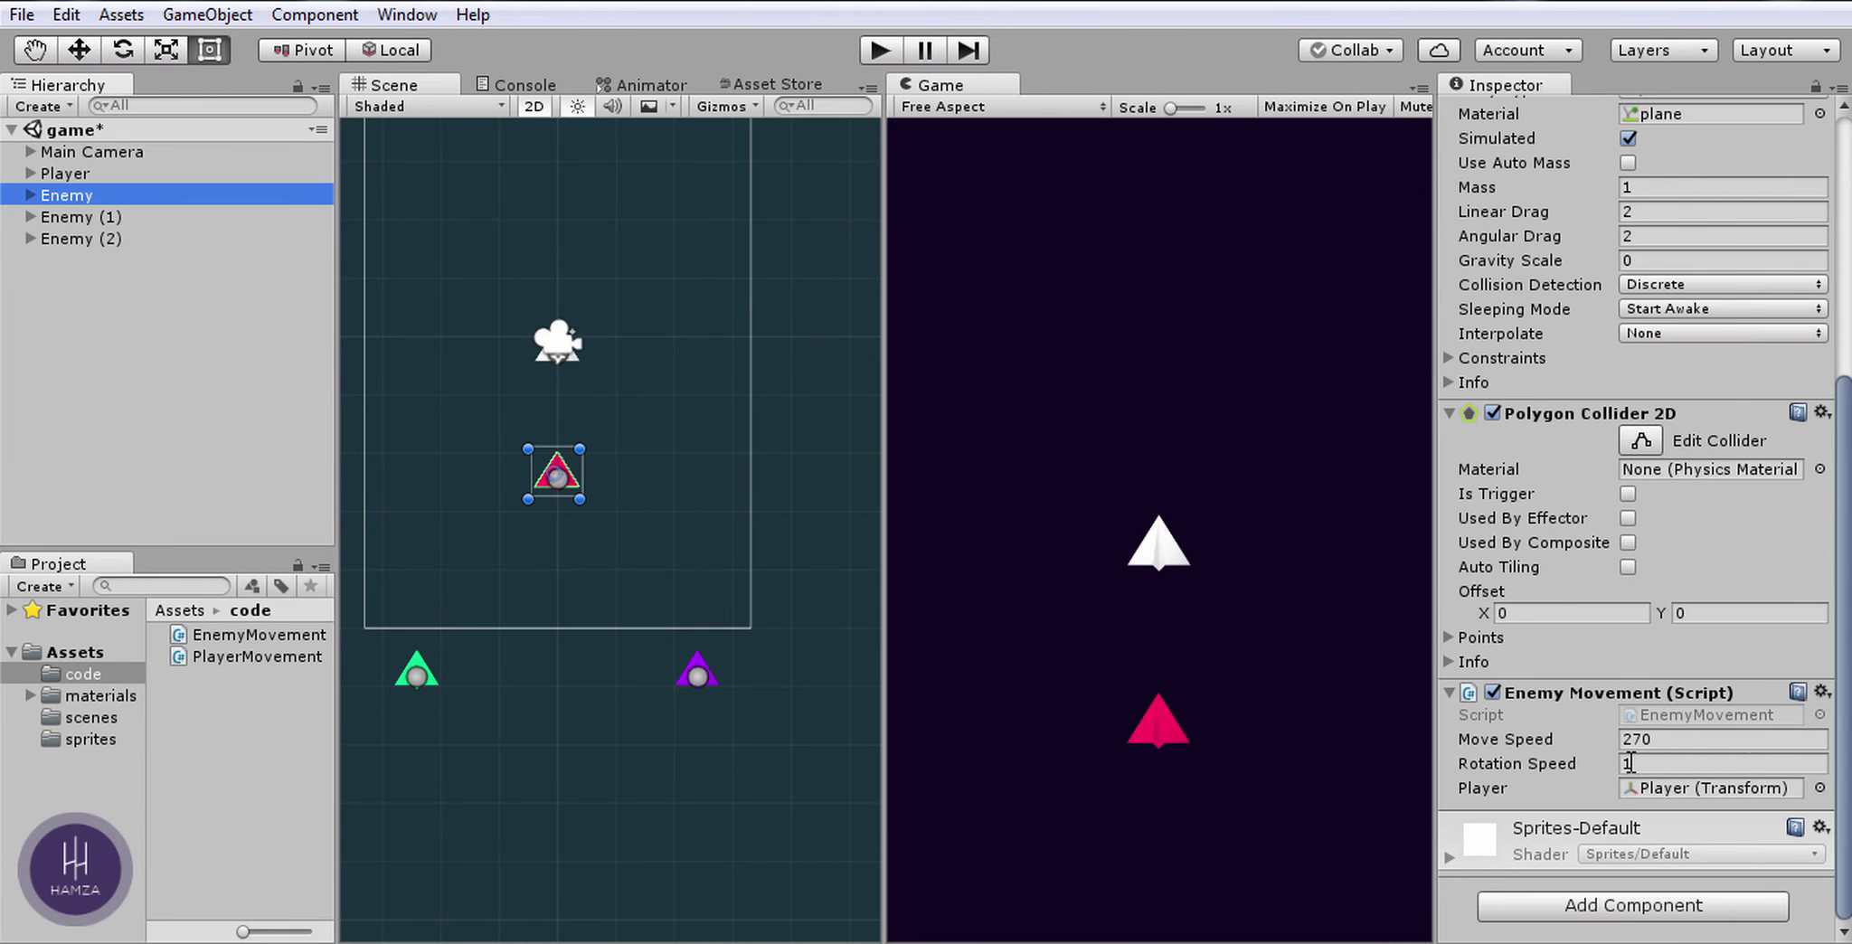
key("Down")
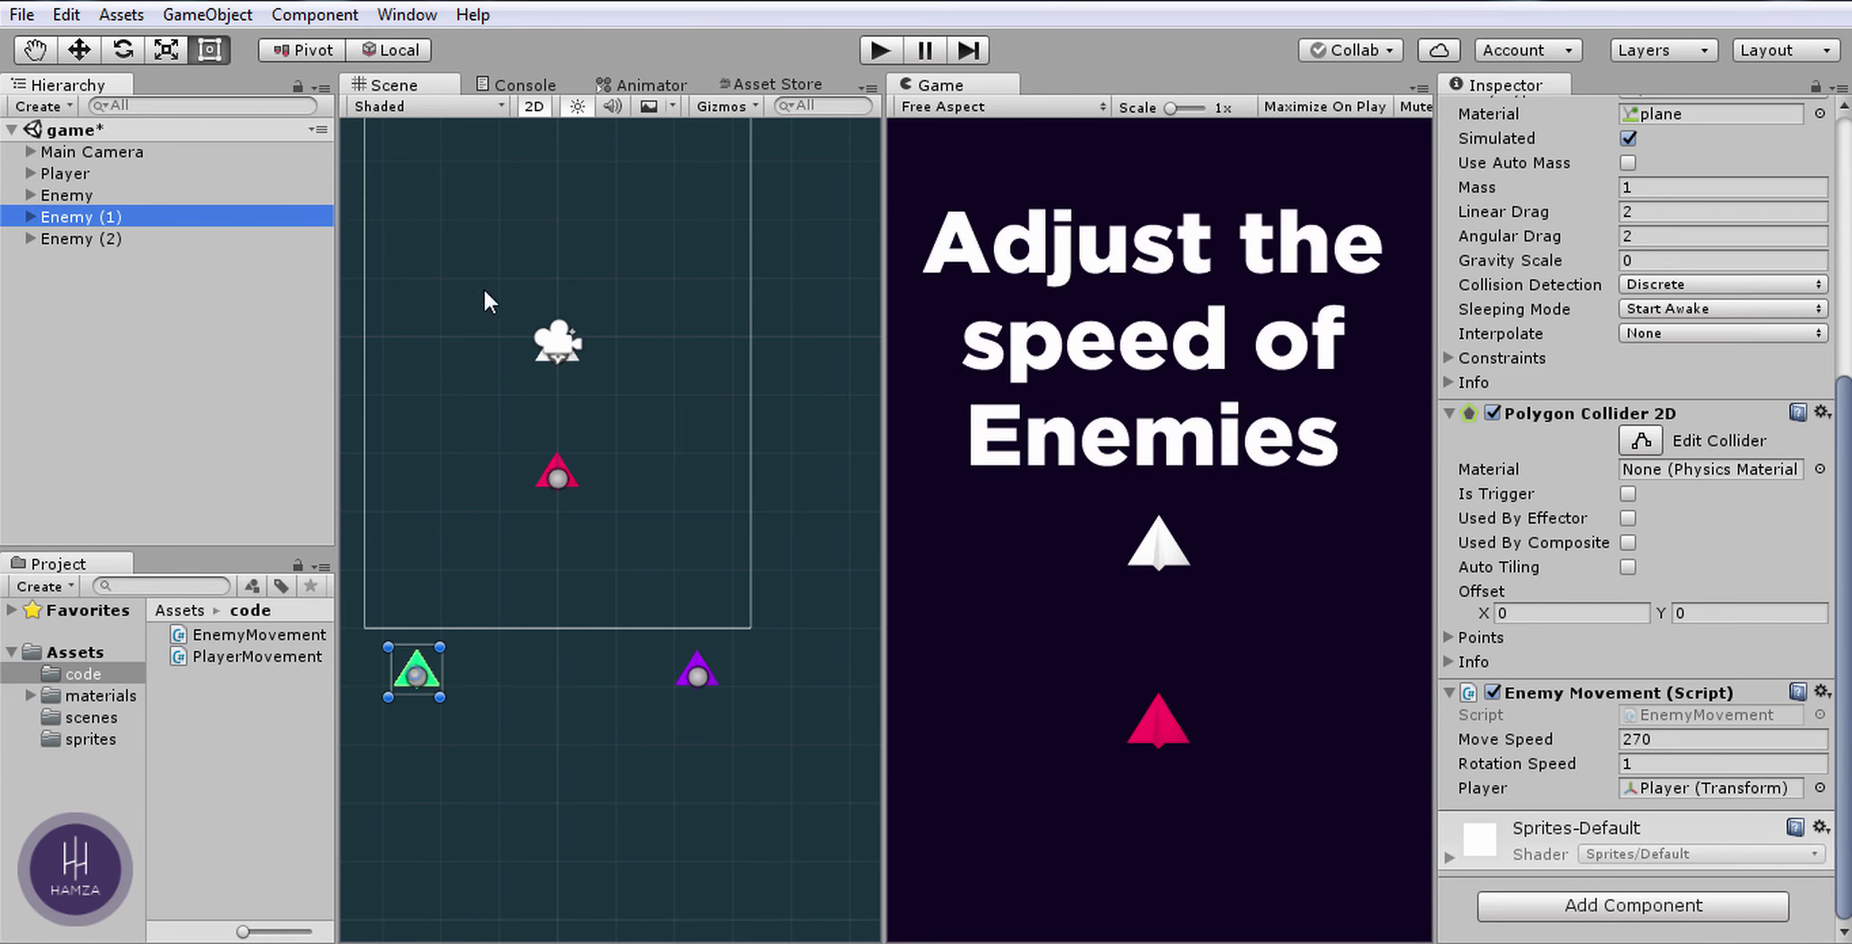
left_click(1634, 737)
type("0.7")
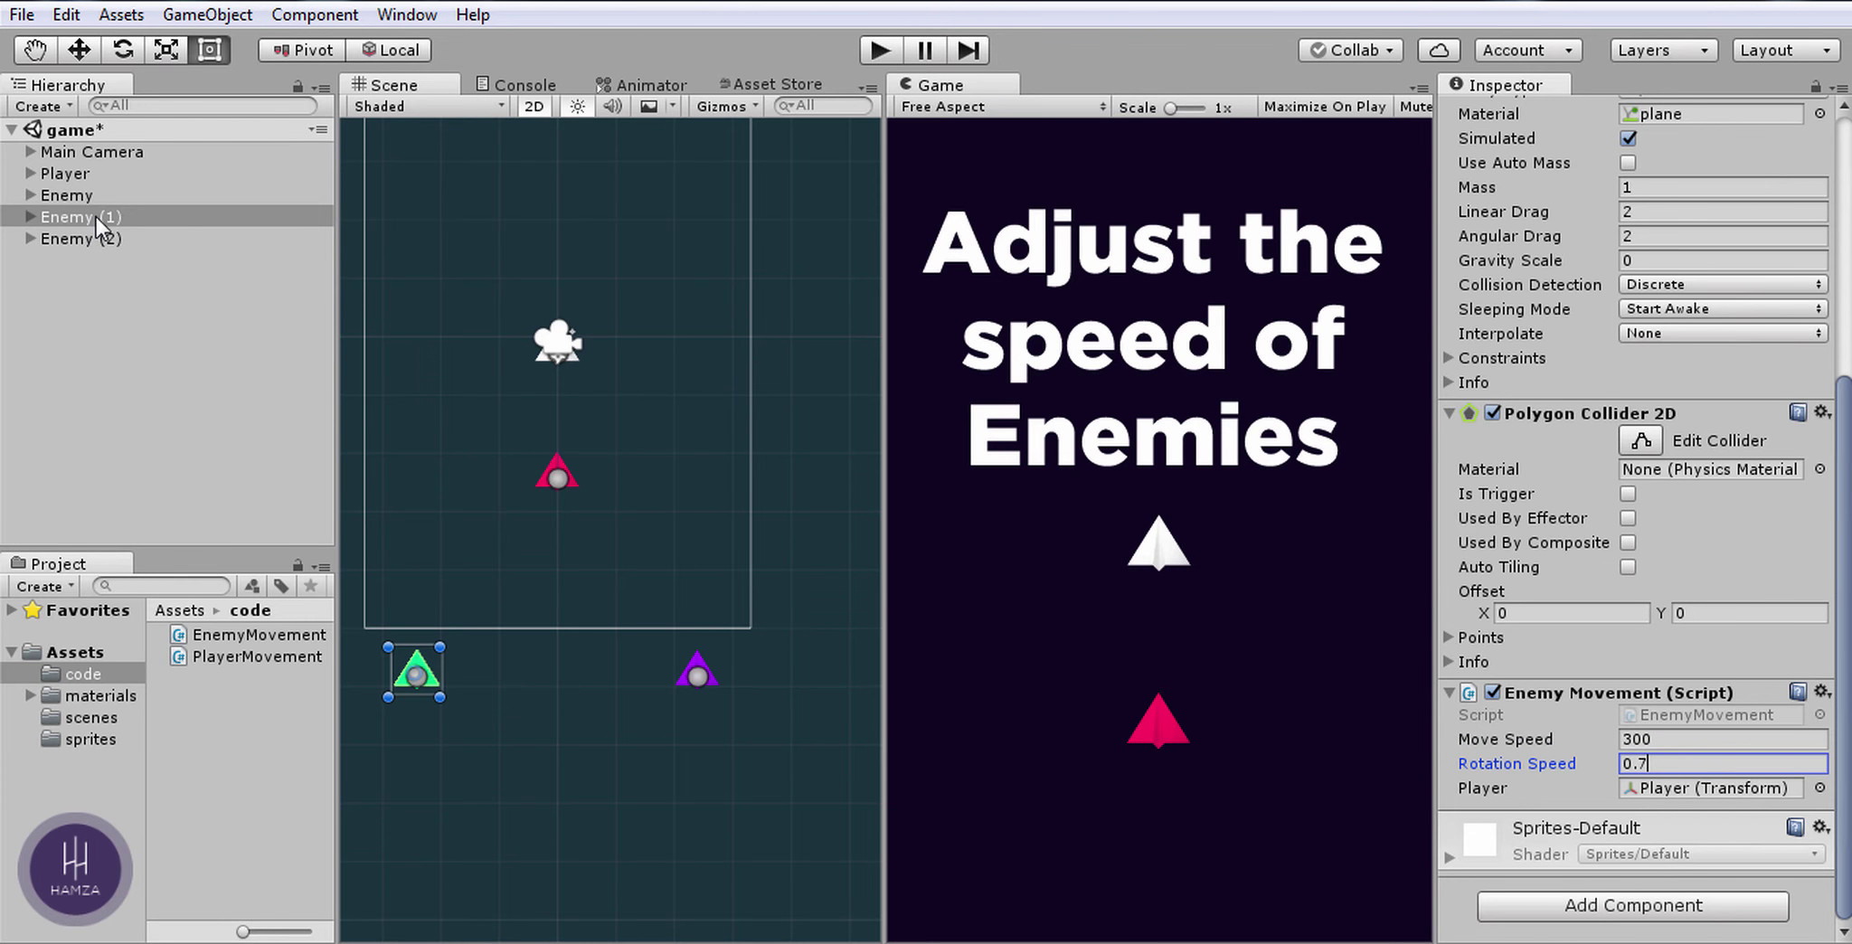
Step: Give the purple Enemy (2) move speed 400 and rotation speed 0.3, then play-test
left_click(90, 238)
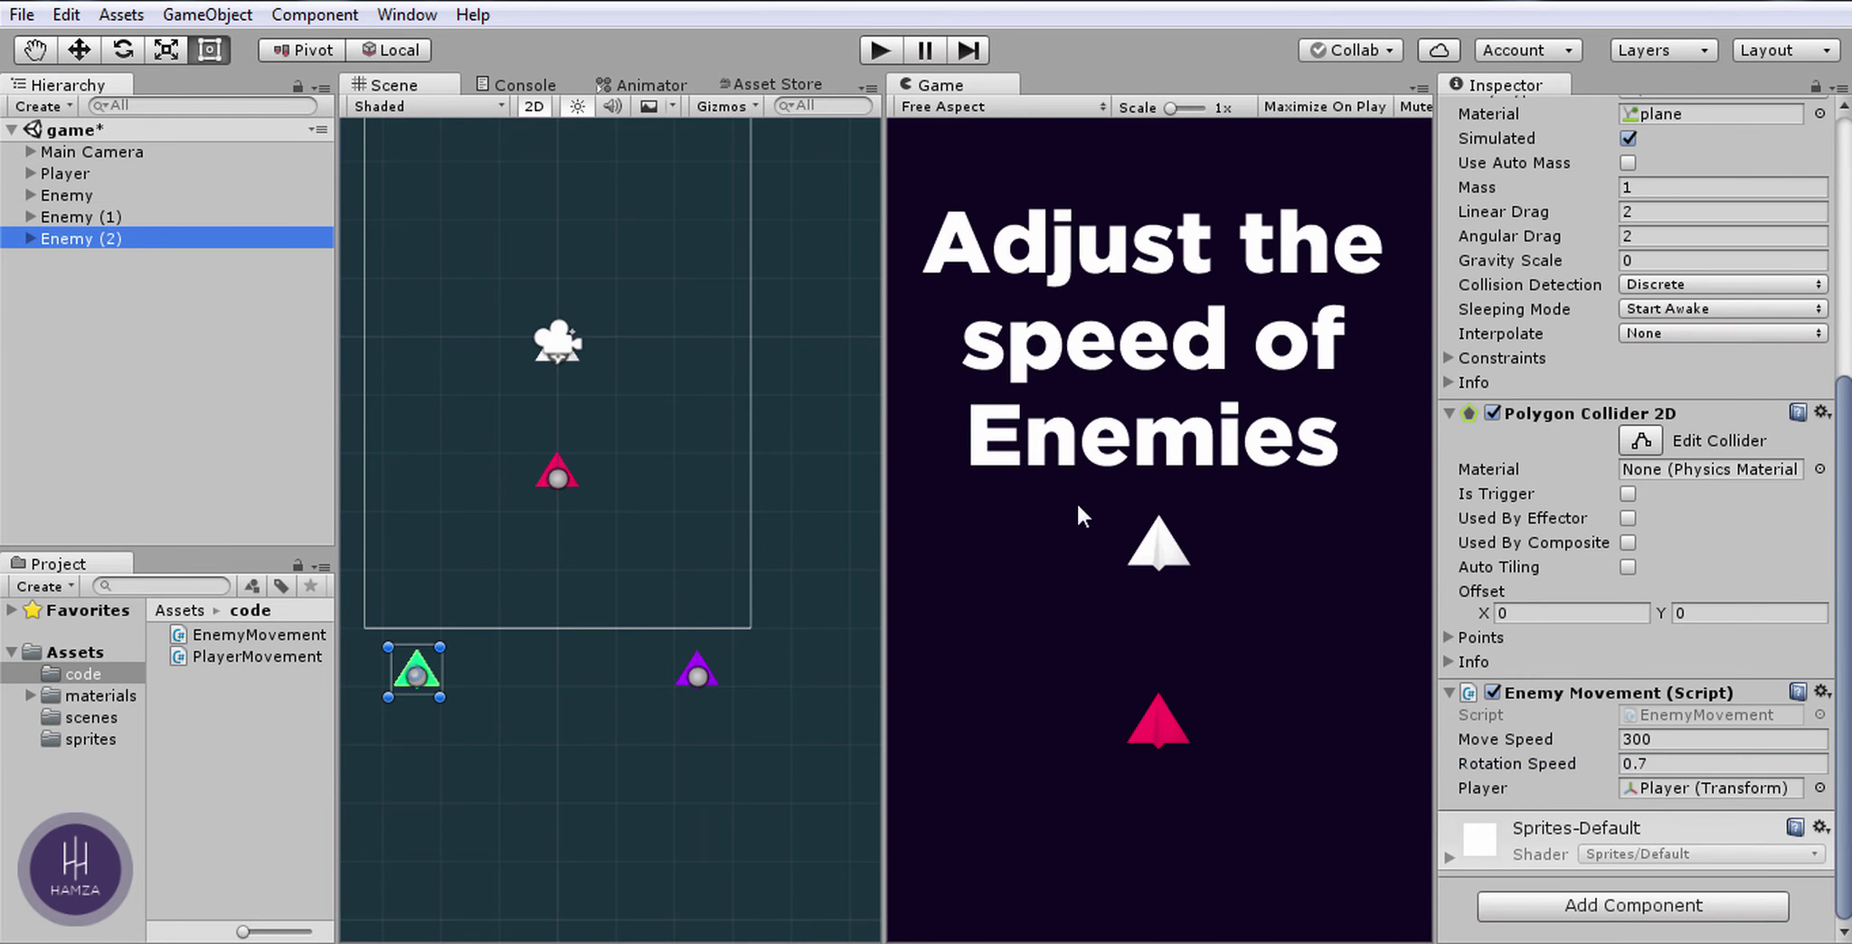
left_click(1672, 743)
type("0.3")
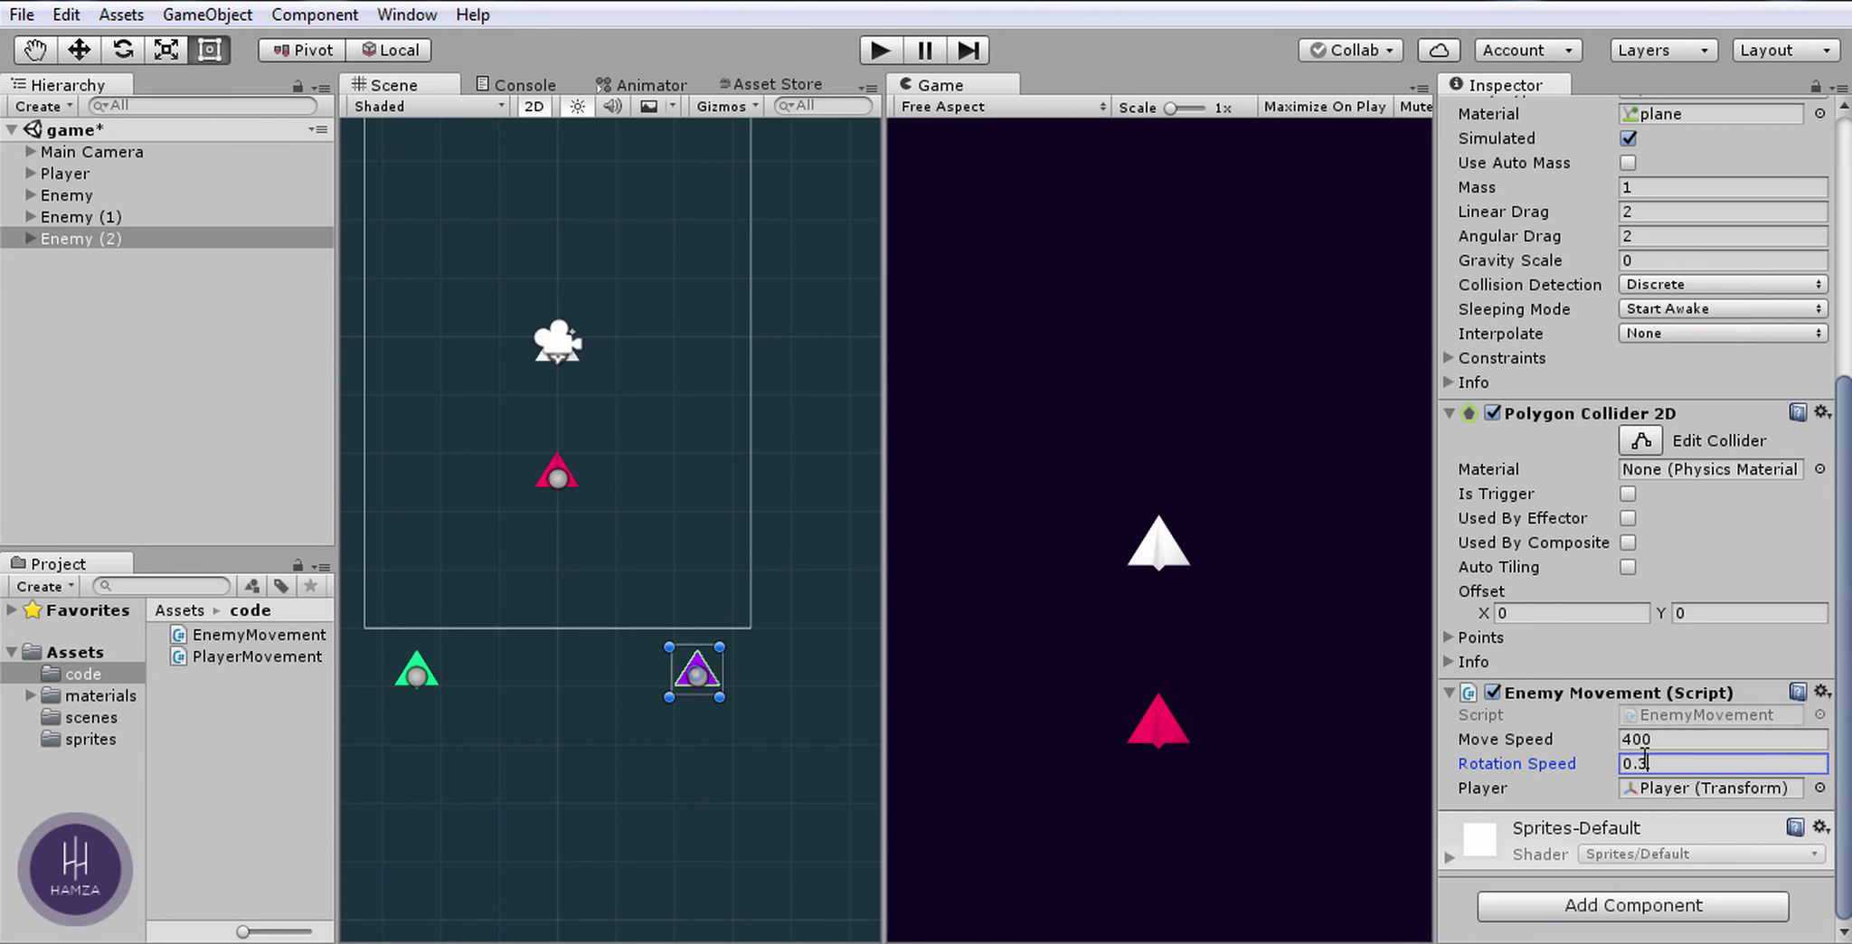
left_click(877, 54)
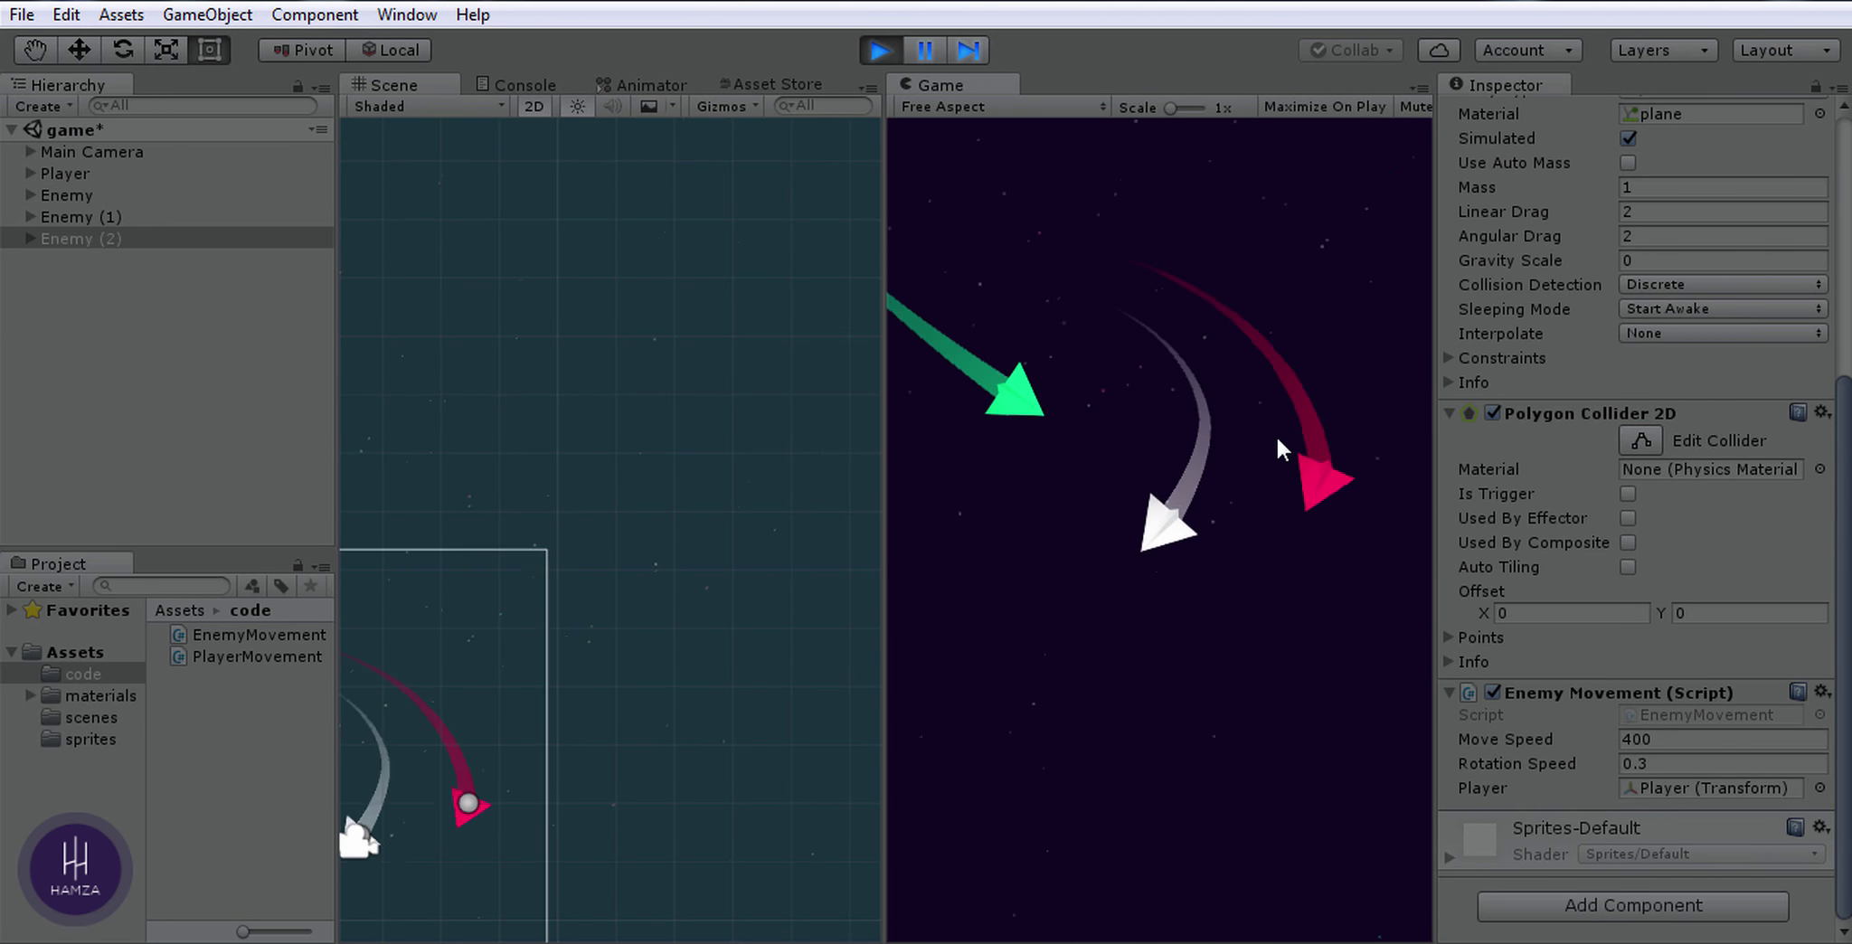
Step: Stop the test, enable Maximize On Play, and run the game again full size
left_click(879, 50)
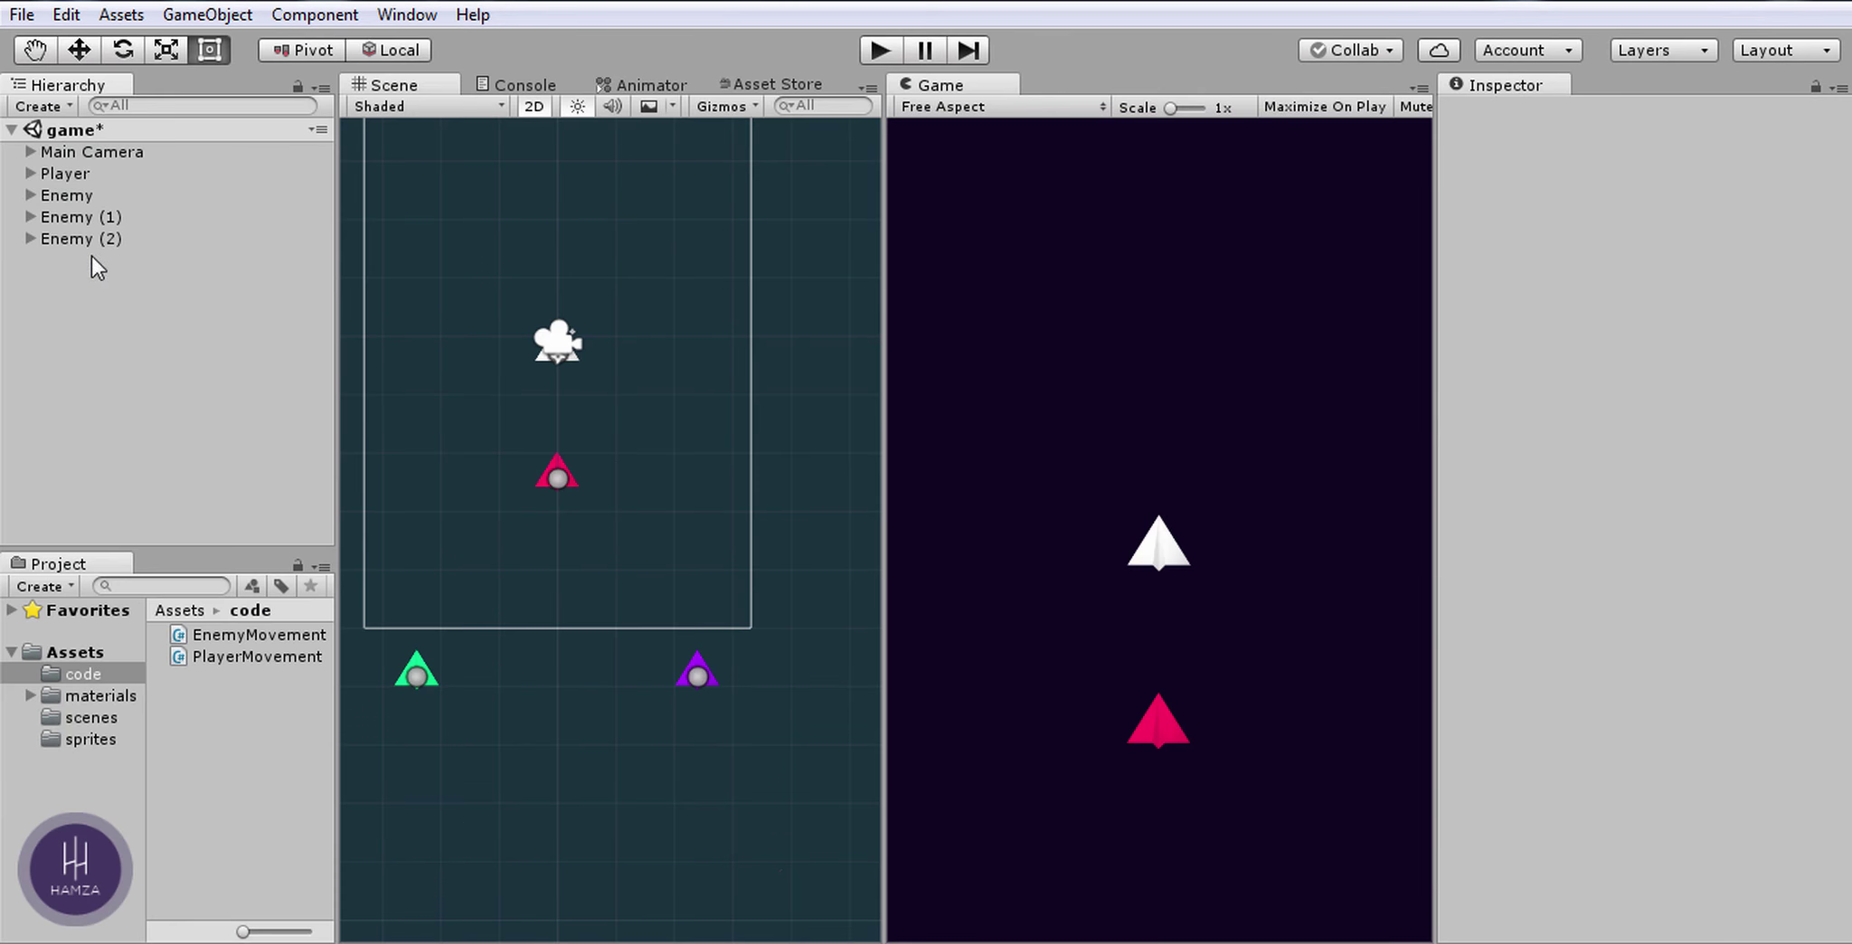
left_click(1324, 106)
left_click(890, 54)
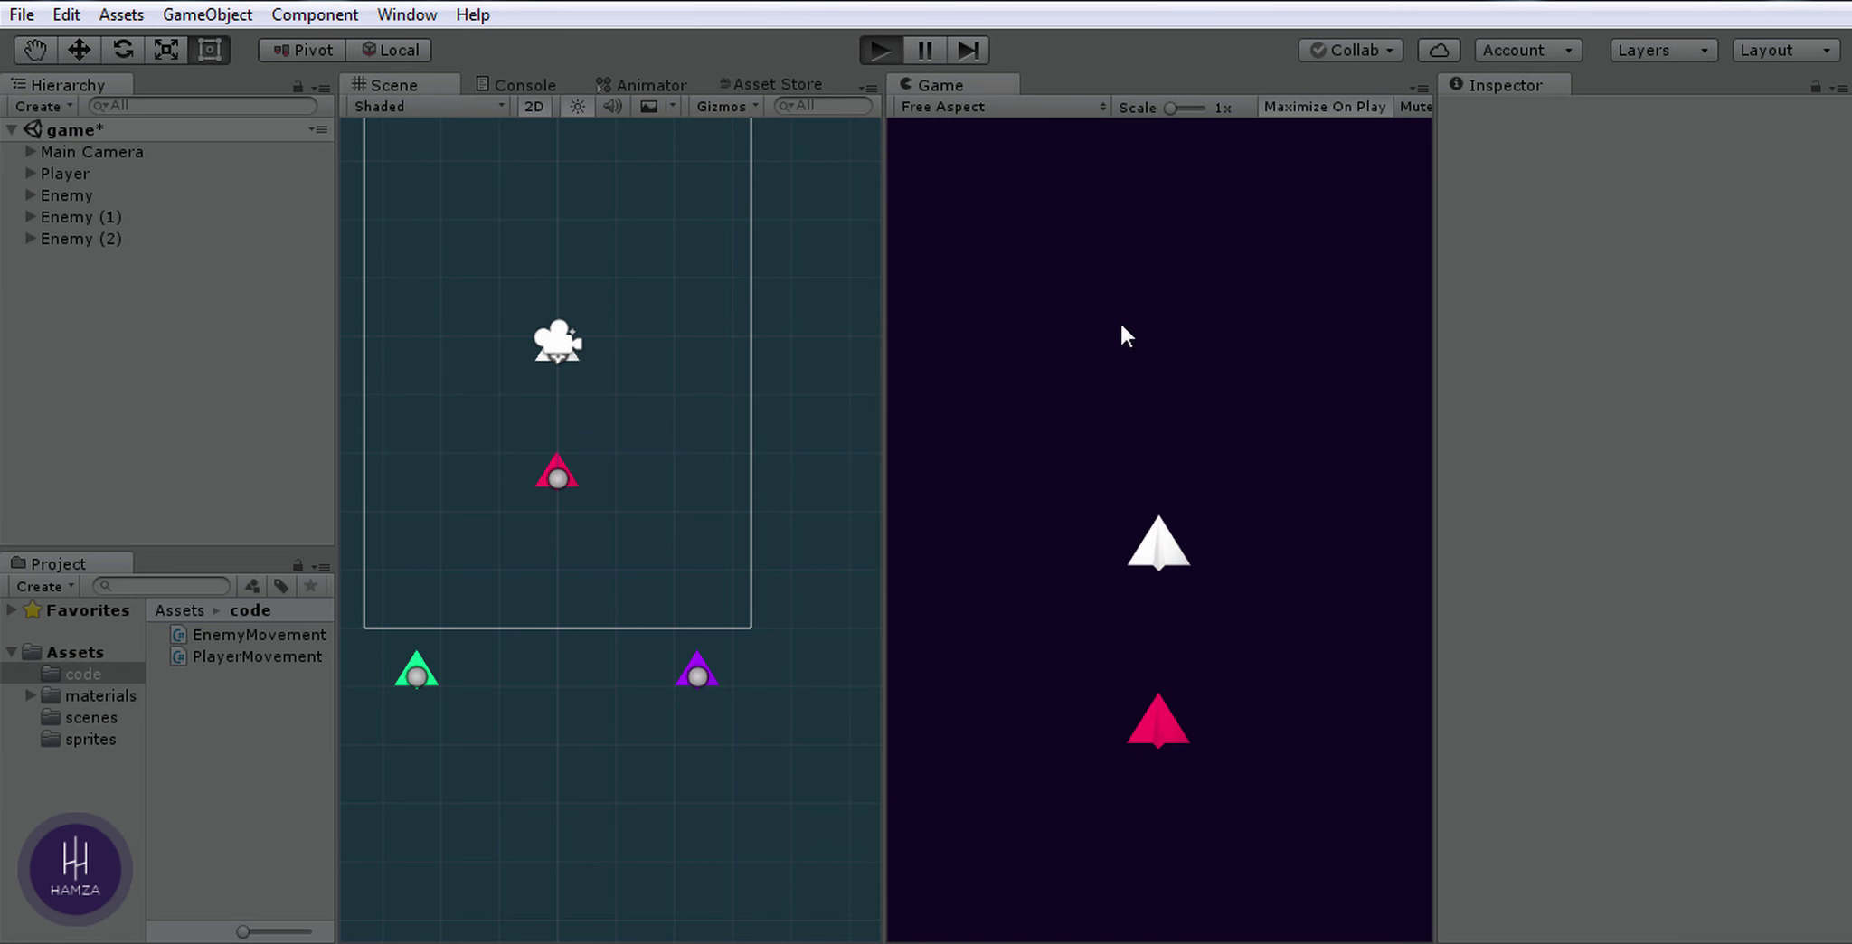